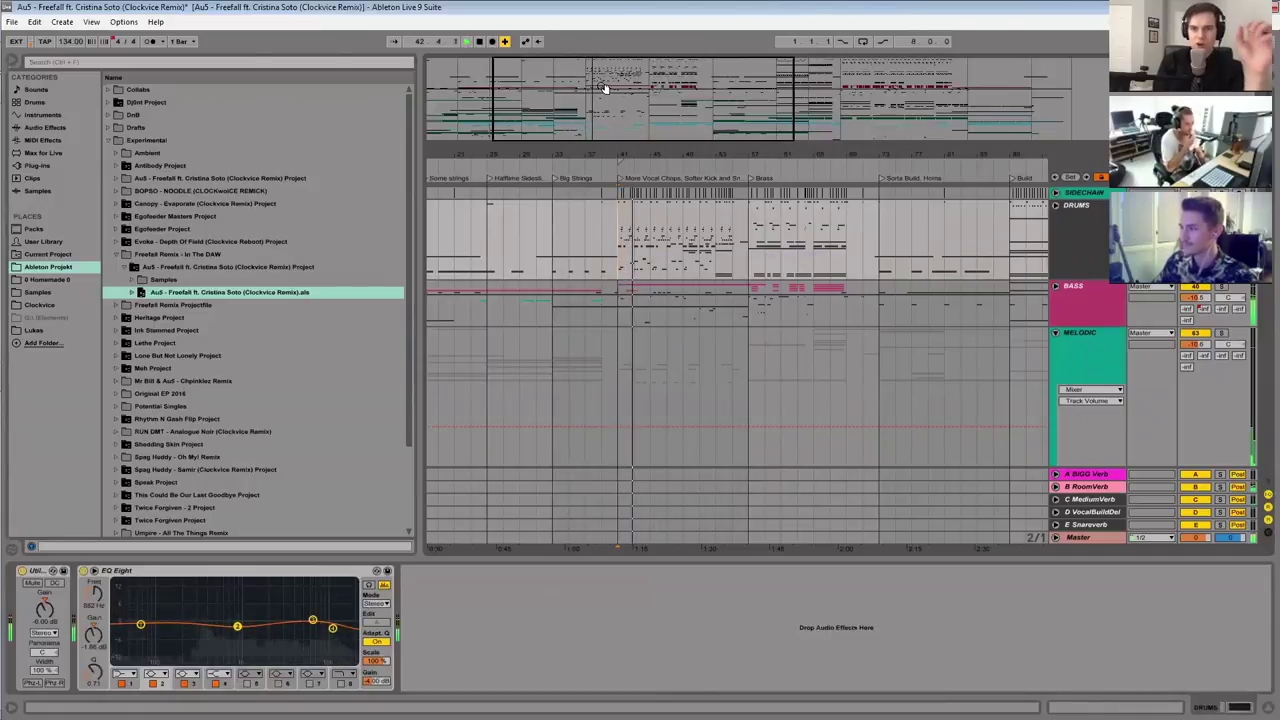
# Step: Unfold the BASS group track and place its insert marker at bar 41, the start of the More Vocal Chops section
pyautogui.moveTo(600, 92); pyautogui.dragTo(601, 97)
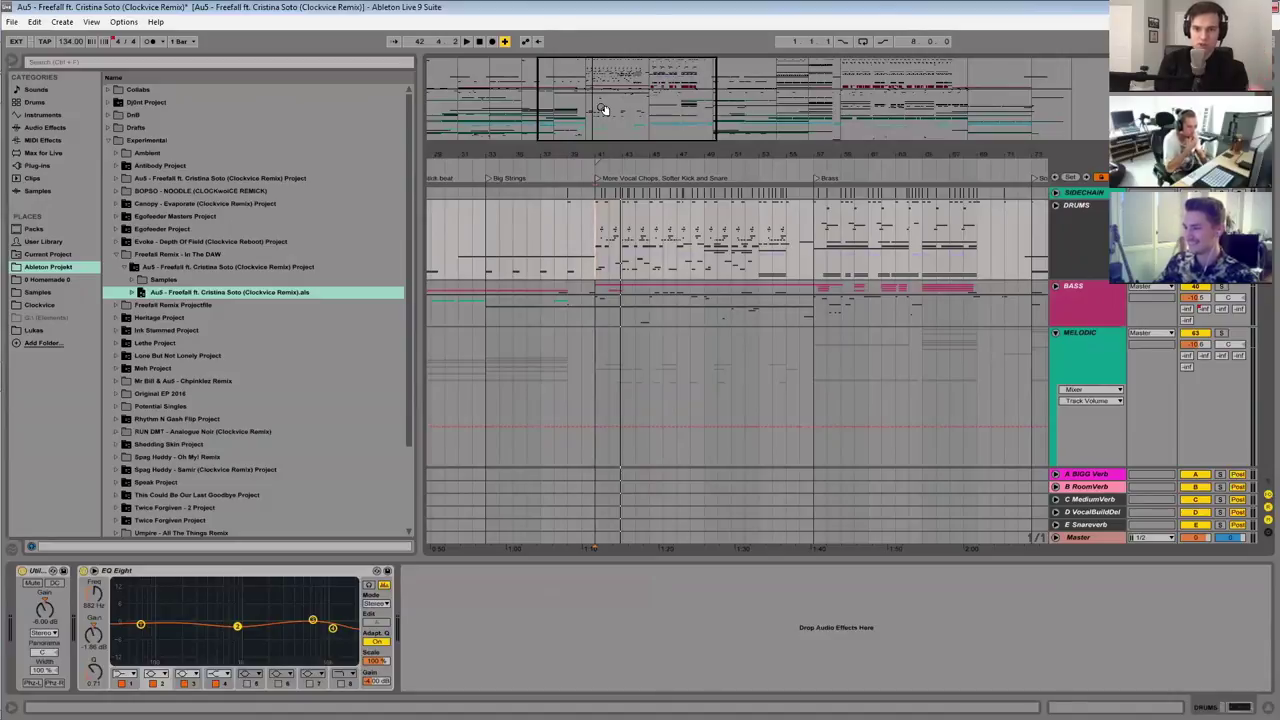
pyautogui.click(604, 289)
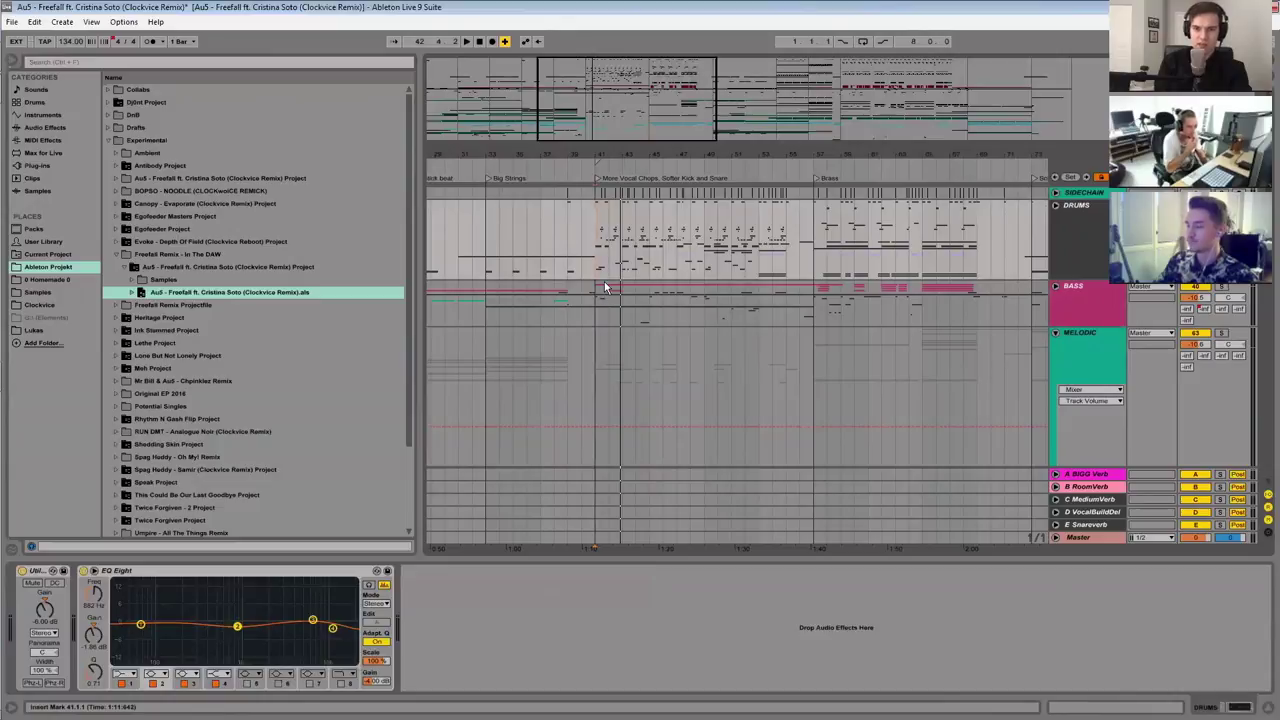
pyautogui.moveTo(615, 107); pyautogui.dragTo(600, 160)
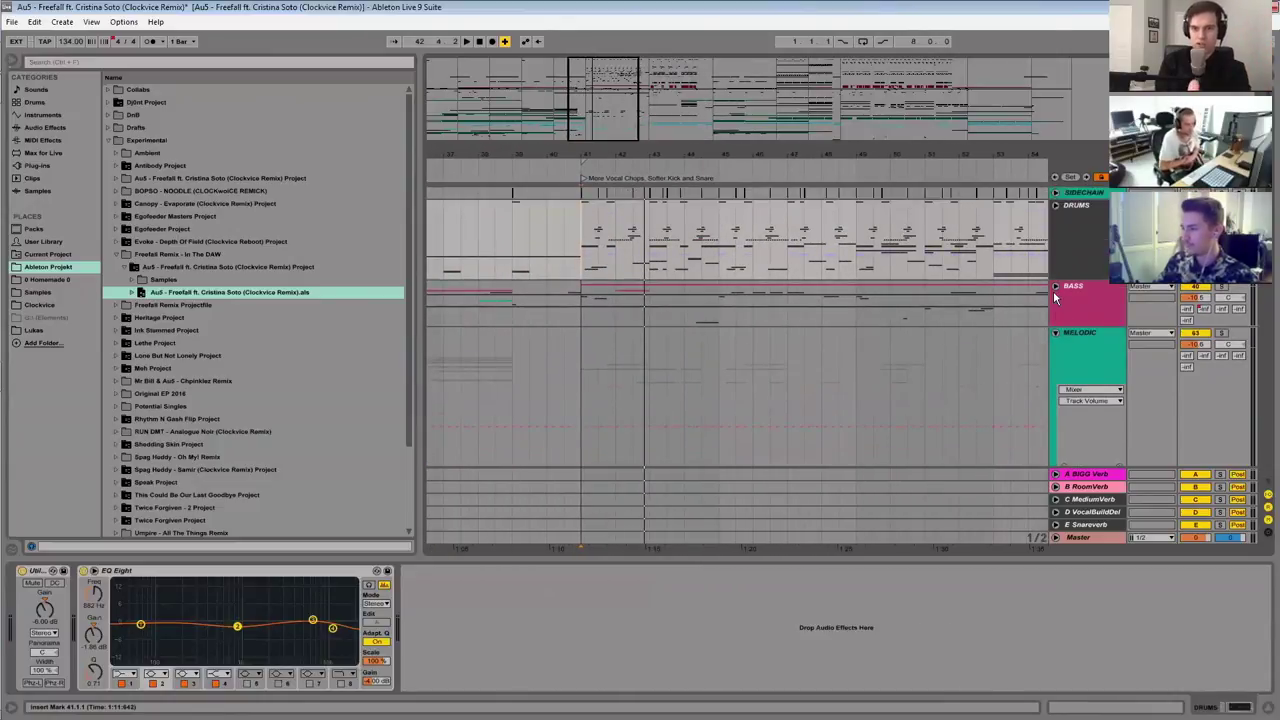
pyautogui.click(1055, 287)
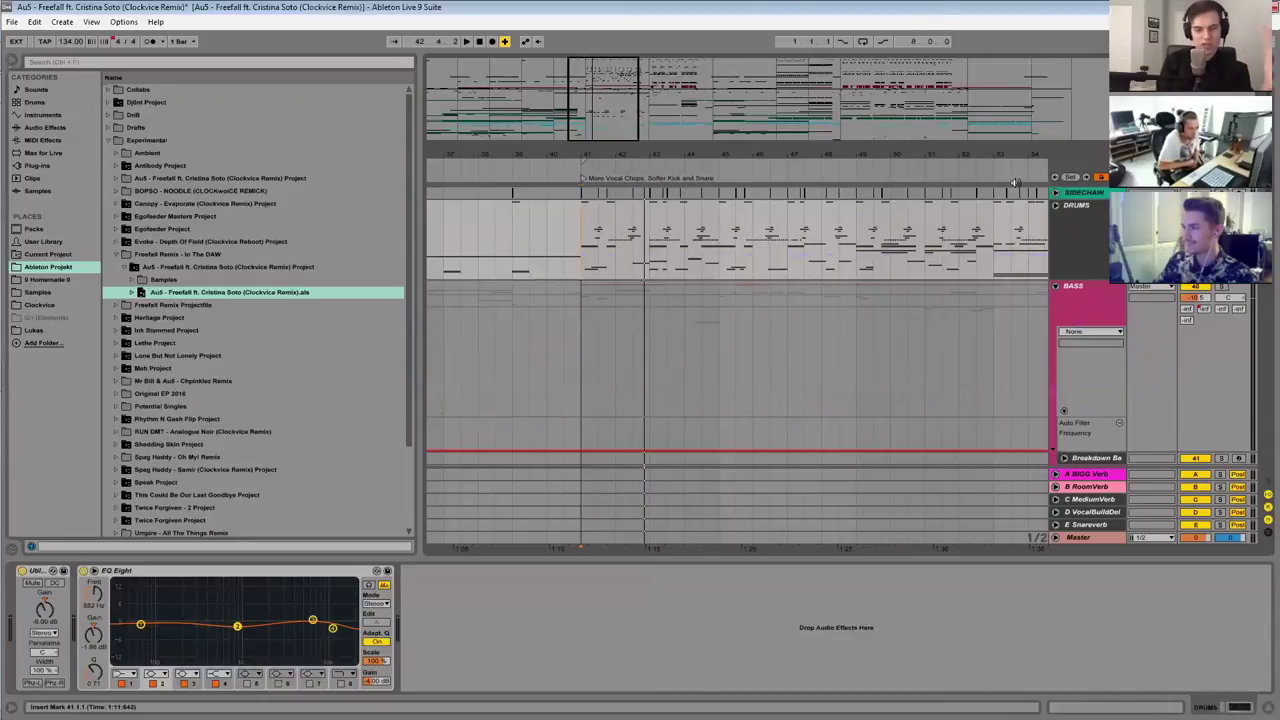
pyautogui.scroll(-3, 637, 337)
pyautogui.scroll(2, 630, 262)
pyautogui.moveTo(605, 128); pyautogui.dragTo(606, 104)
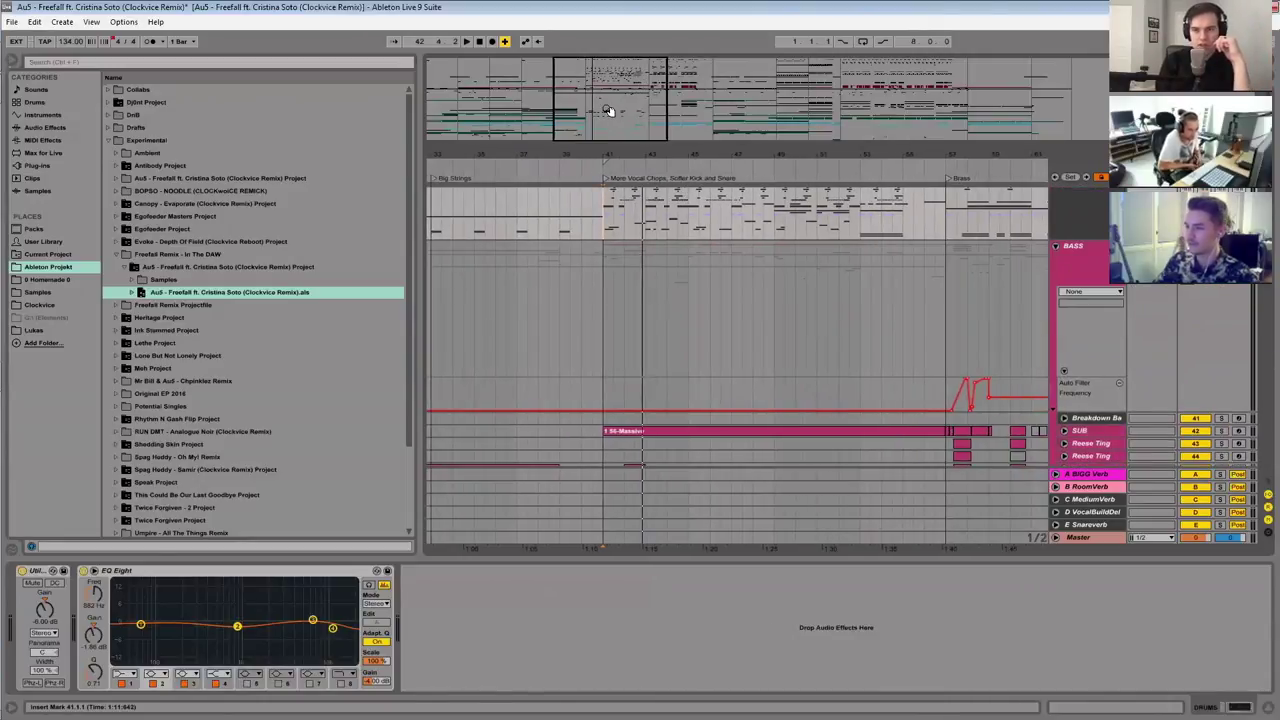
pyautogui.click(607, 280)
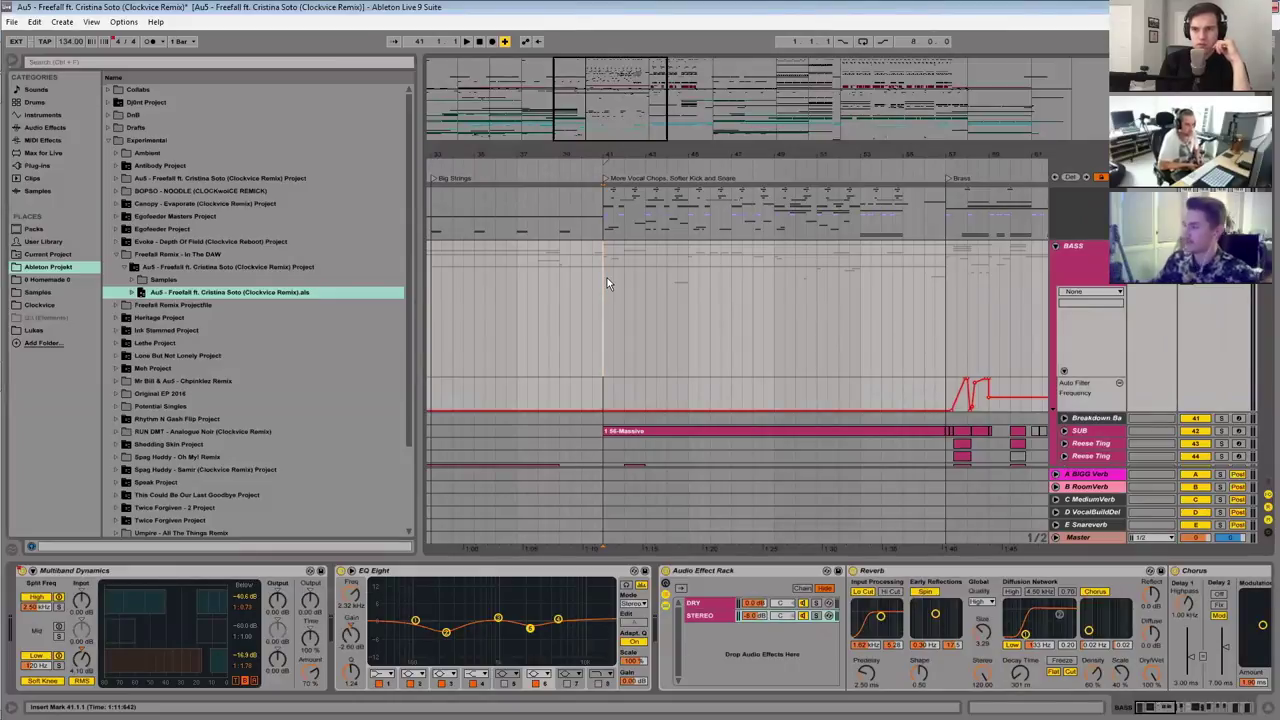
# Step: Unfold the SUB track in the BASS group and examine the notes of its 56-Massive clip from bar 41
pyautogui.moveTo(606, 120); pyautogui.dragTo(617, 86)
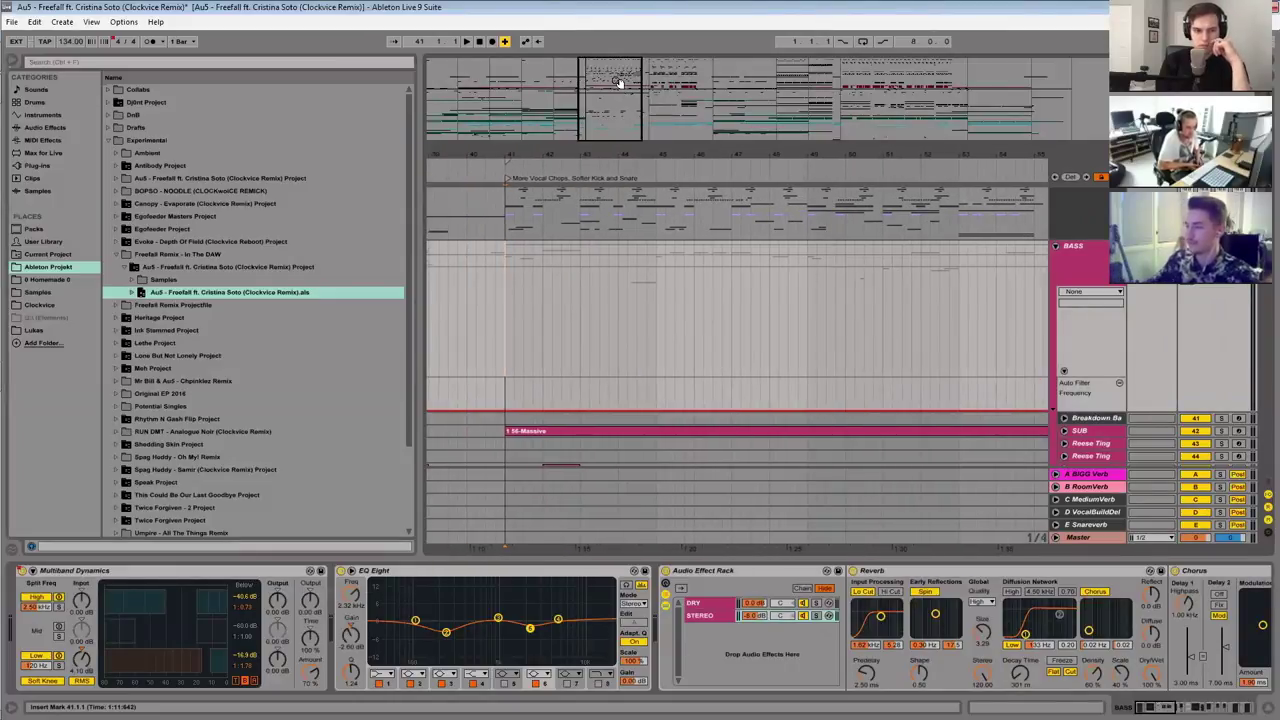
pyautogui.scroll(-1, 579, 285)
pyautogui.scroll(-2, 579, 290)
pyautogui.click(1065, 272)
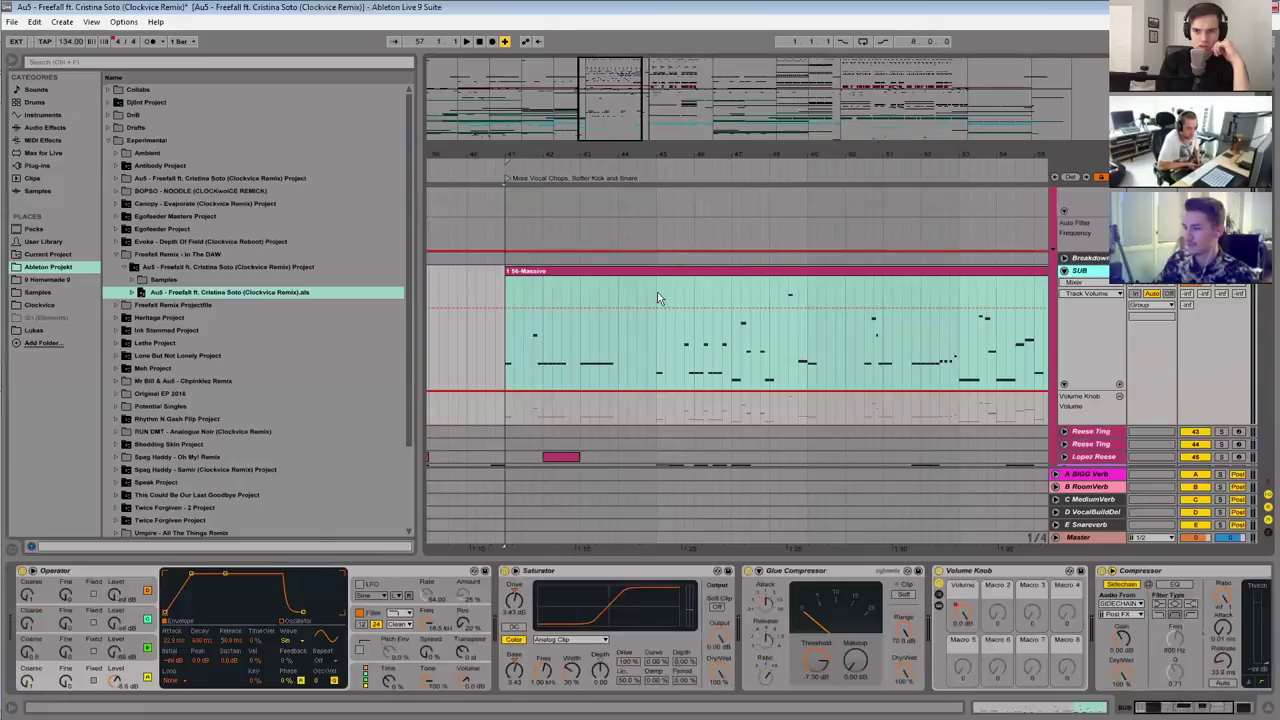
pyautogui.scroll(-1, 563, 348)
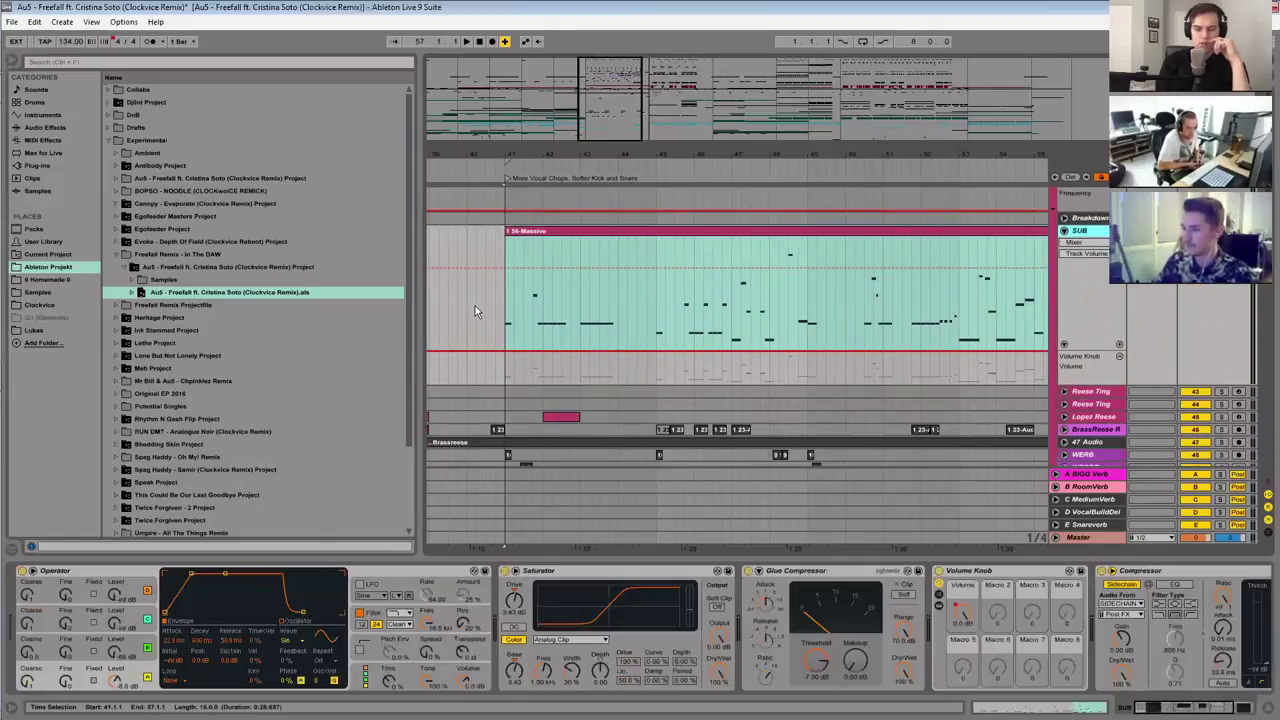
pyautogui.scroll(3, 539, 260)
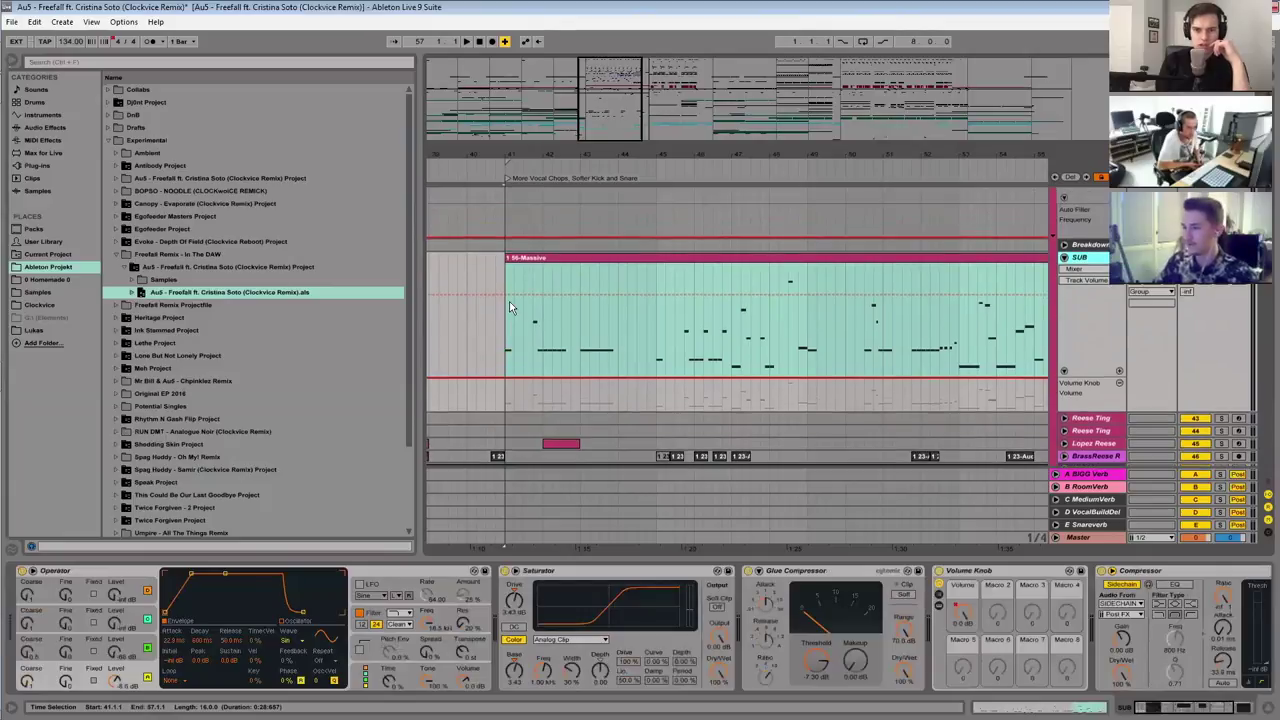
pyautogui.scroll(-4, 996, 290)
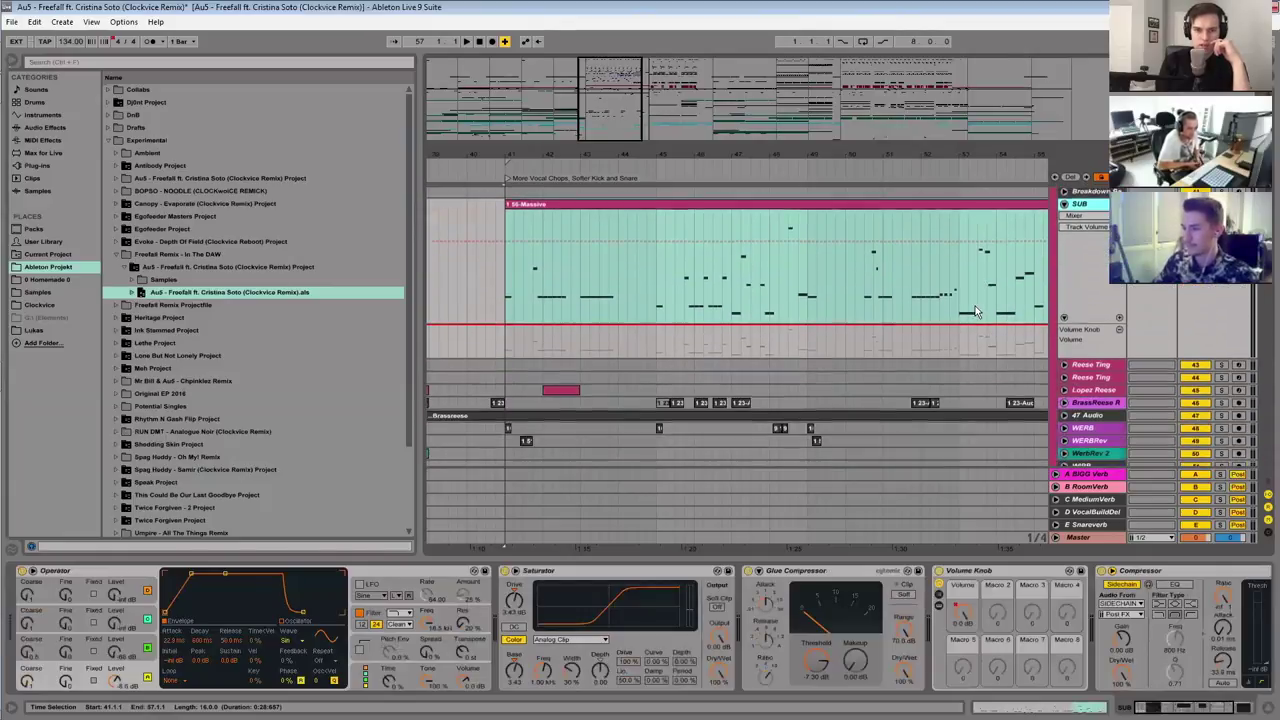
pyautogui.scroll(6, 990, 295)
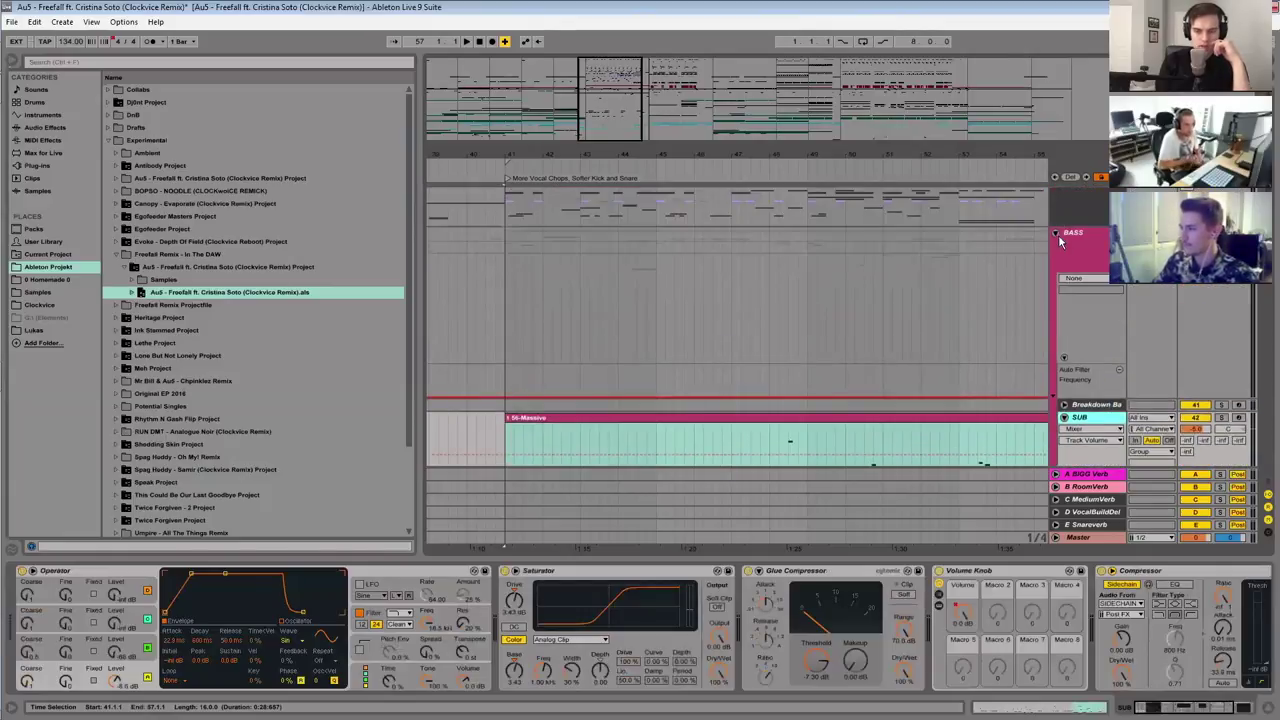
pyautogui.scroll(-3, 1025, 268)
pyautogui.scroll(2, 1027, 266)
pyautogui.click(1055, 206)
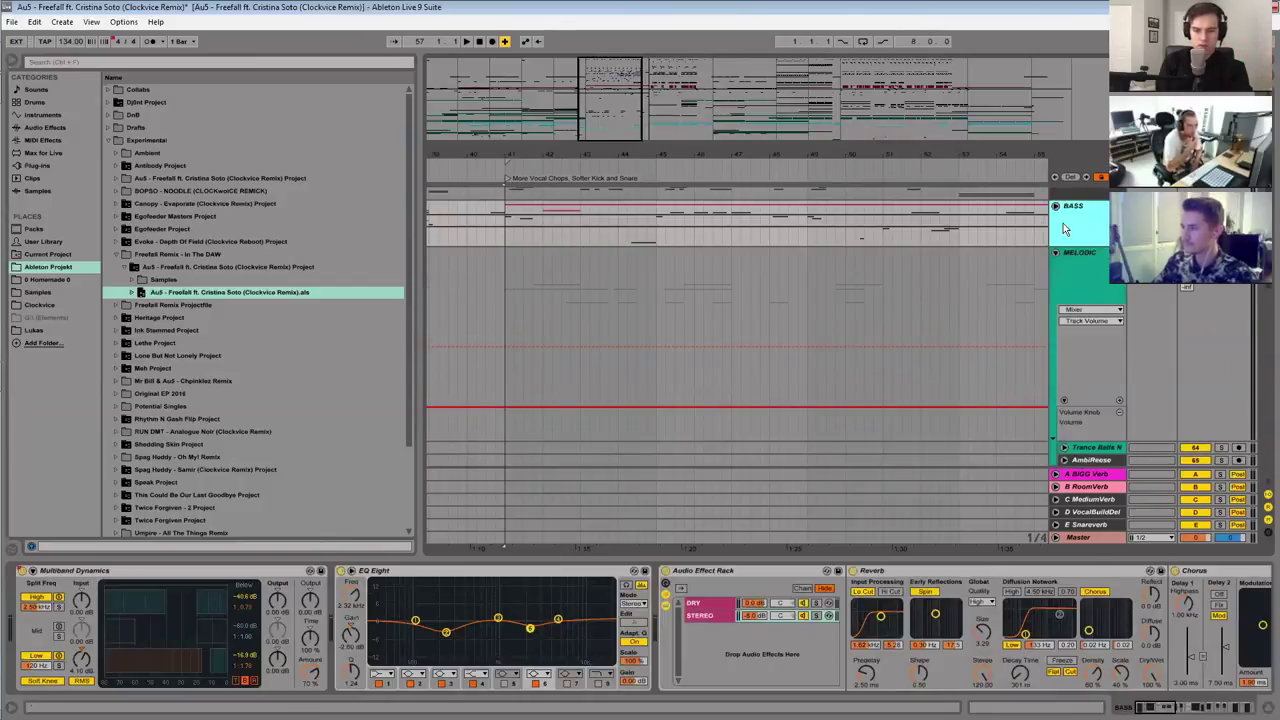
pyautogui.moveTo(674, 154); pyautogui.dragTo(674, 160)
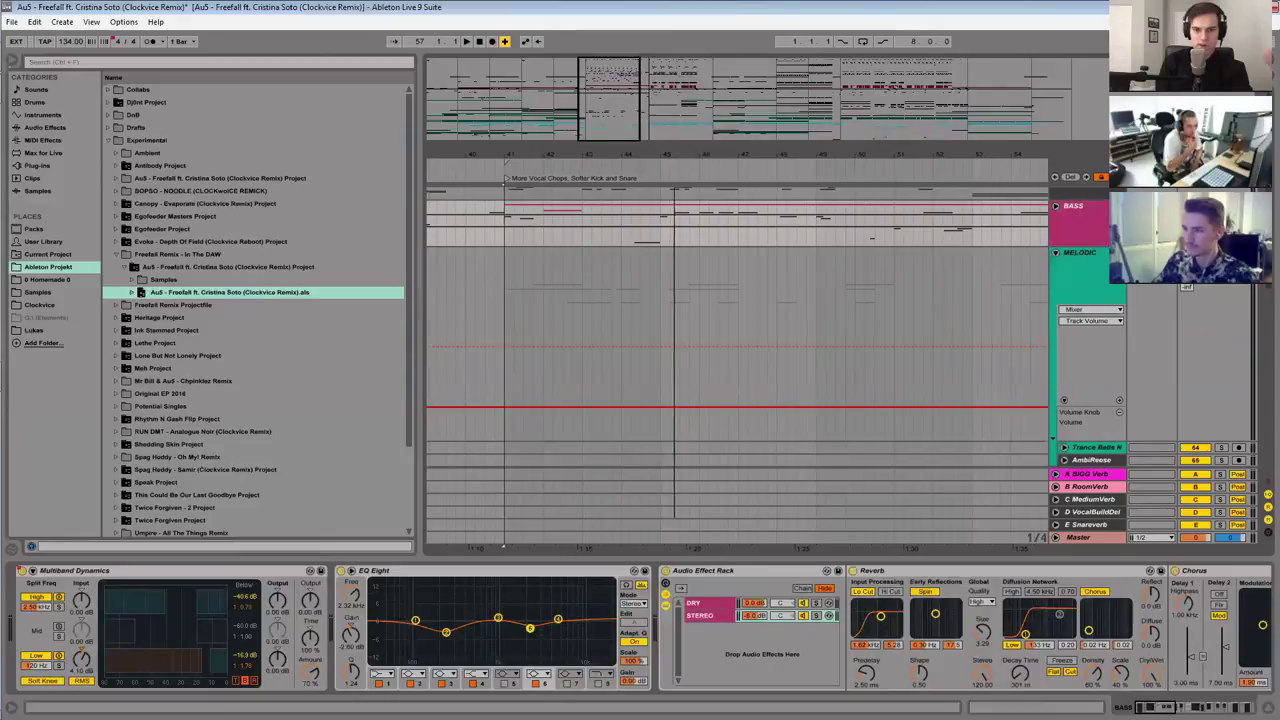
pyautogui.moveTo(609, 110); pyautogui.dragTo(610, 92)
pyautogui.click(1055, 206)
# Step: Fold the SUB track, show the upper Reese Ting track's devices, and play its clips around bar 65 in the Brass section
pyautogui.scroll(-2, 799, 239)
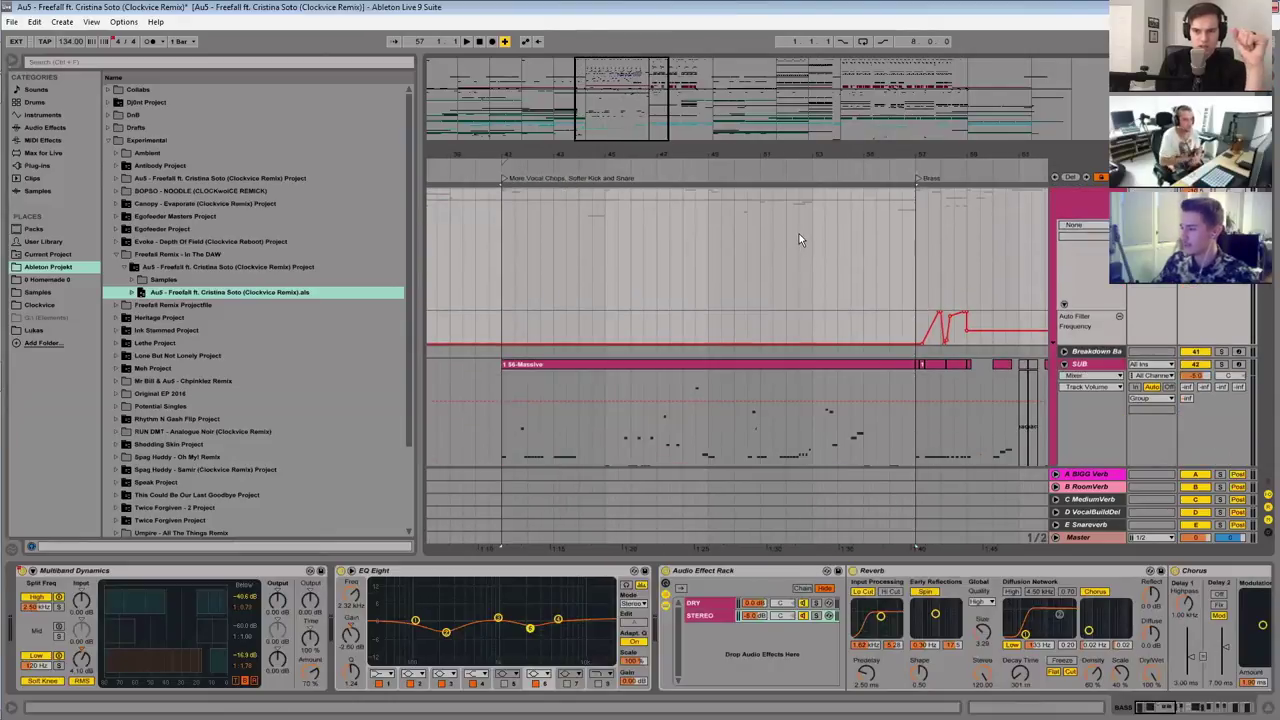
pyautogui.scroll(-5, 937, 253)
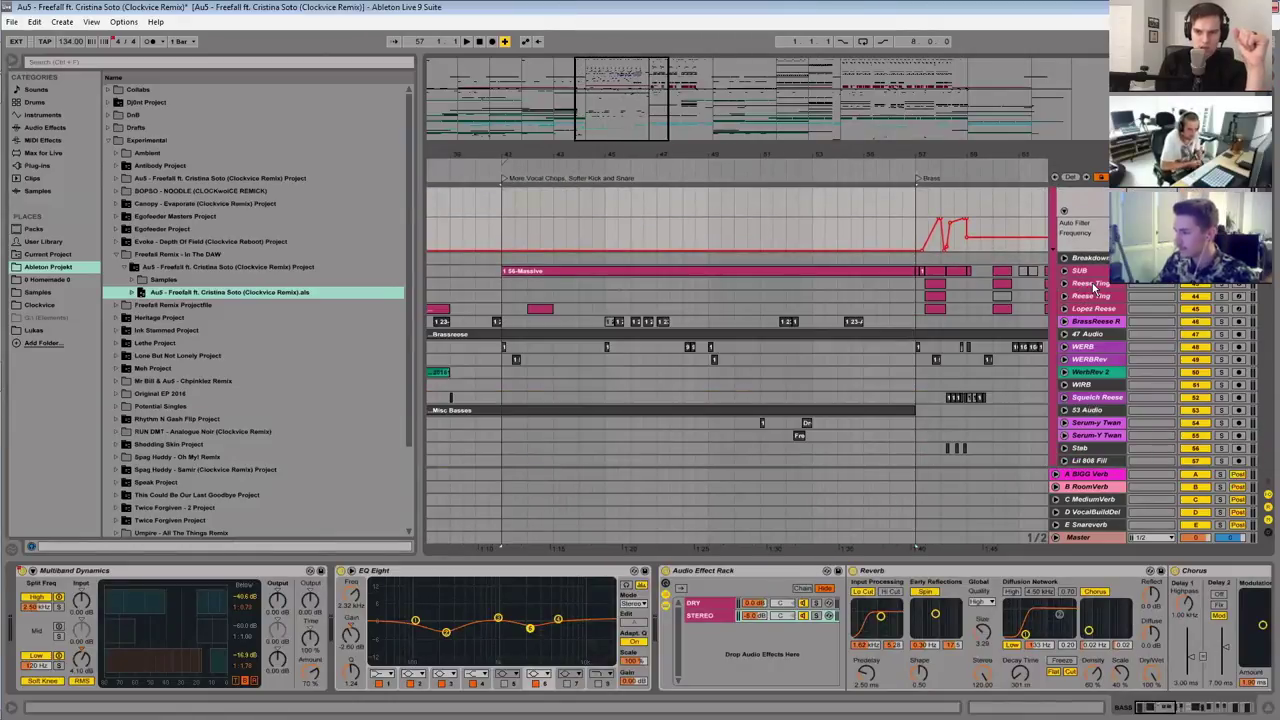
pyautogui.click(1092, 284)
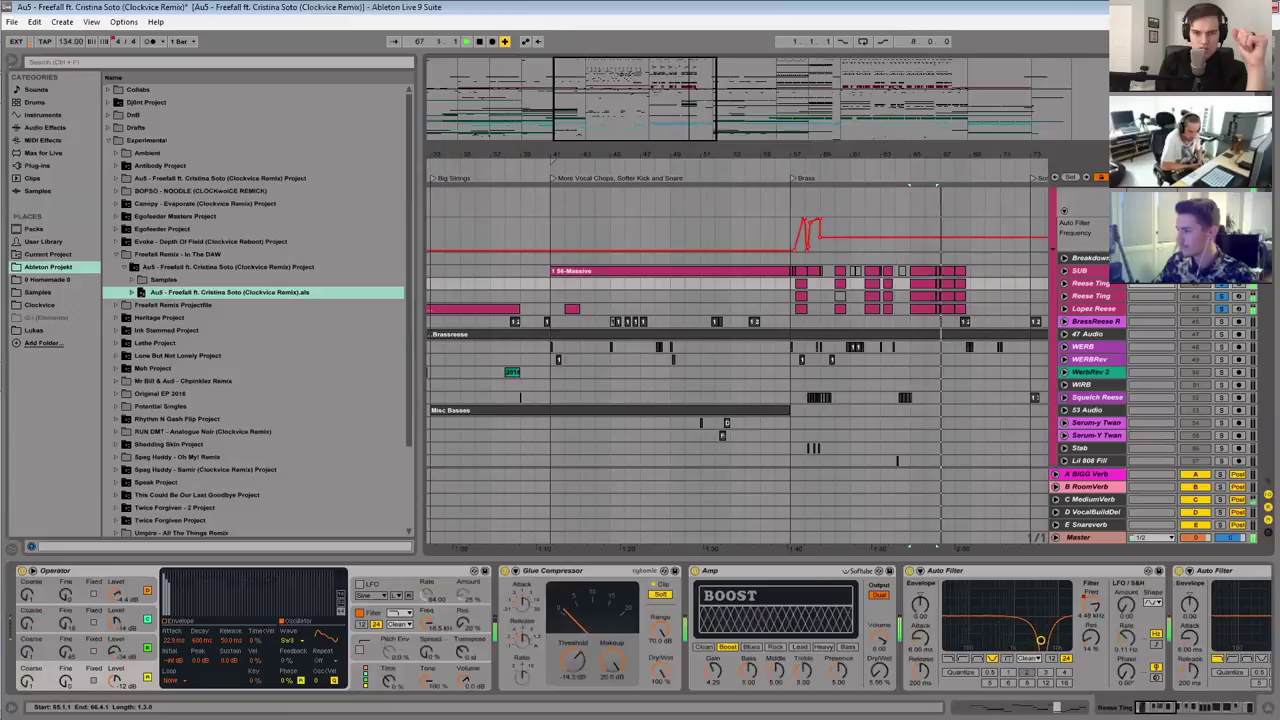
pyautogui.moveTo(630, 105); pyautogui.dragTo(608, 105)
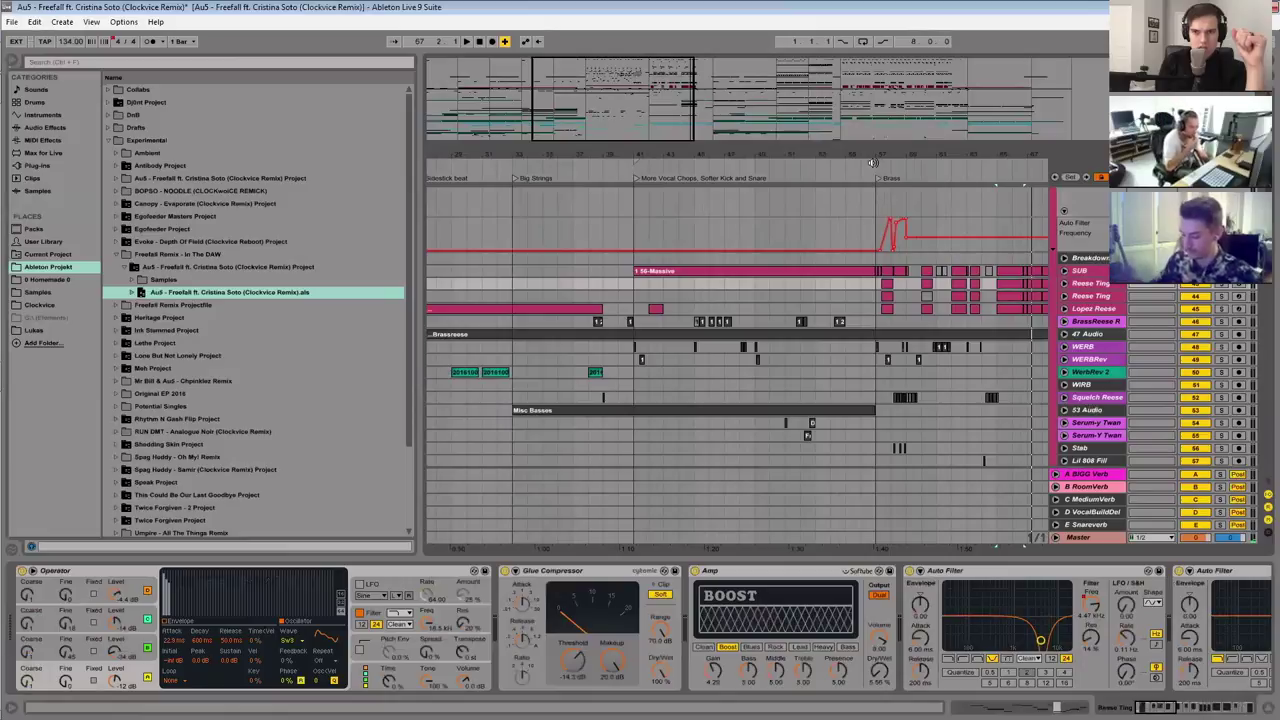
# Step: Inspect the BrassReese Resamp track's audio clips around bar 41, fold the track again and show its device chain
pyautogui.moveTo(597, 101); pyautogui.dragTo(592, 240)
pyautogui.click(1063, 336)
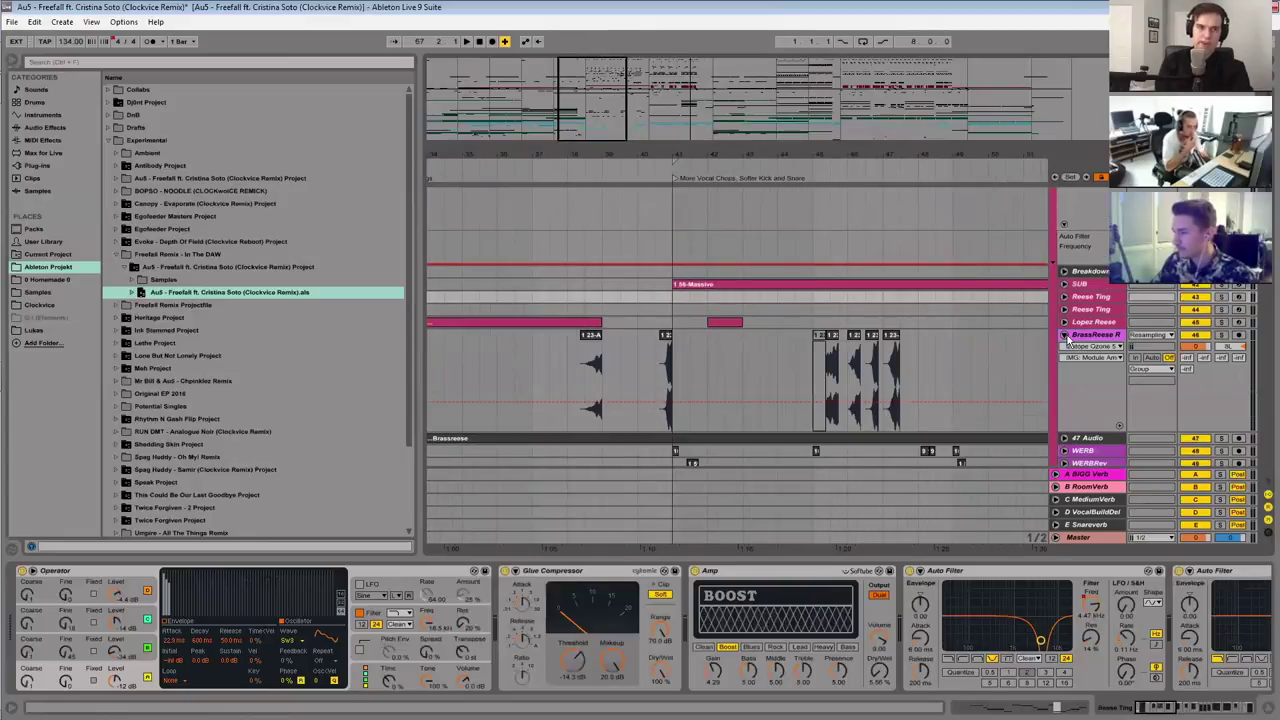
pyautogui.click(1063, 336)
pyautogui.click(1078, 336)
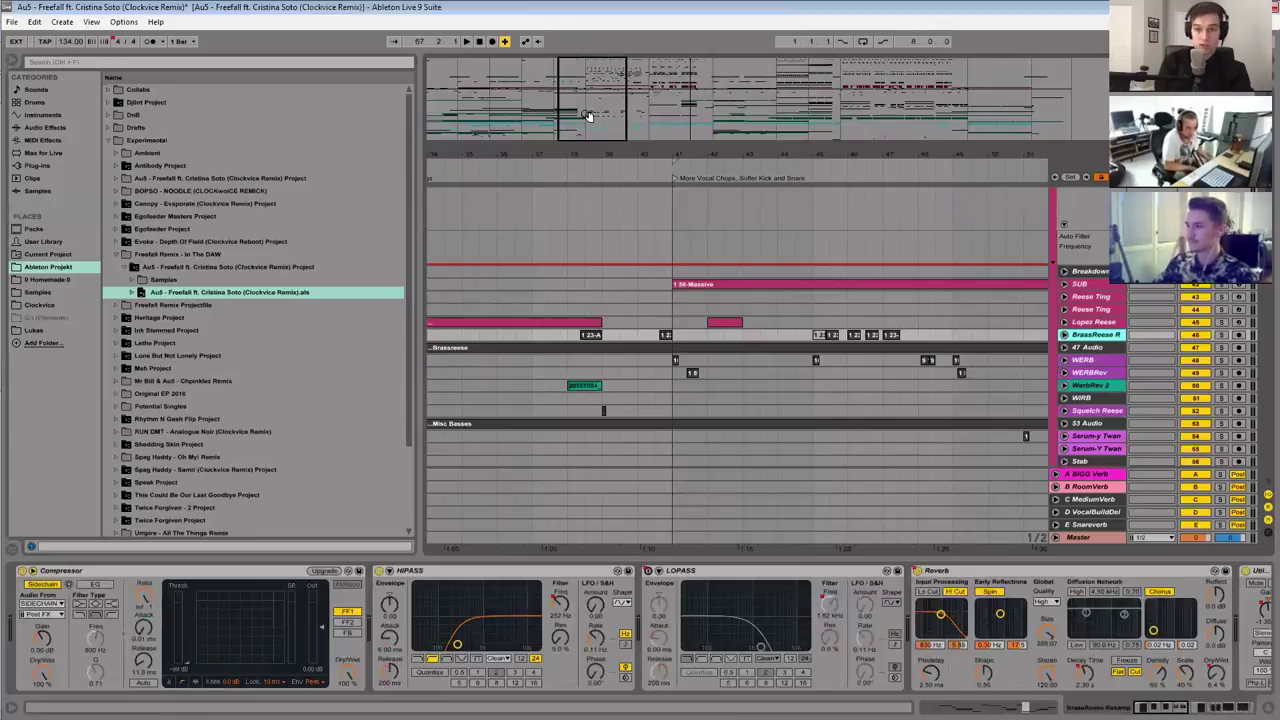
# Step: Select the WERB track's clip at bar 41, unfold and solo the track, and play from there
pyautogui.moveTo(588, 116); pyautogui.dragTo(605, 117)
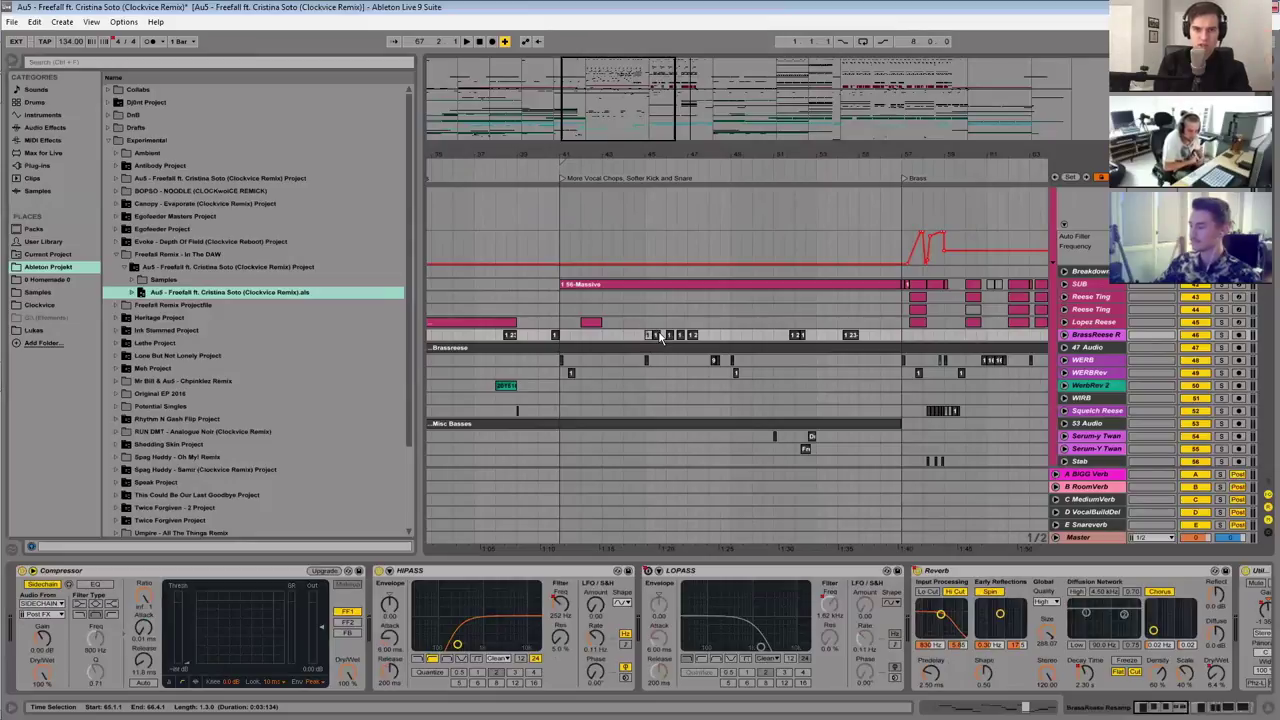
pyautogui.scroll(5, 593, 285)
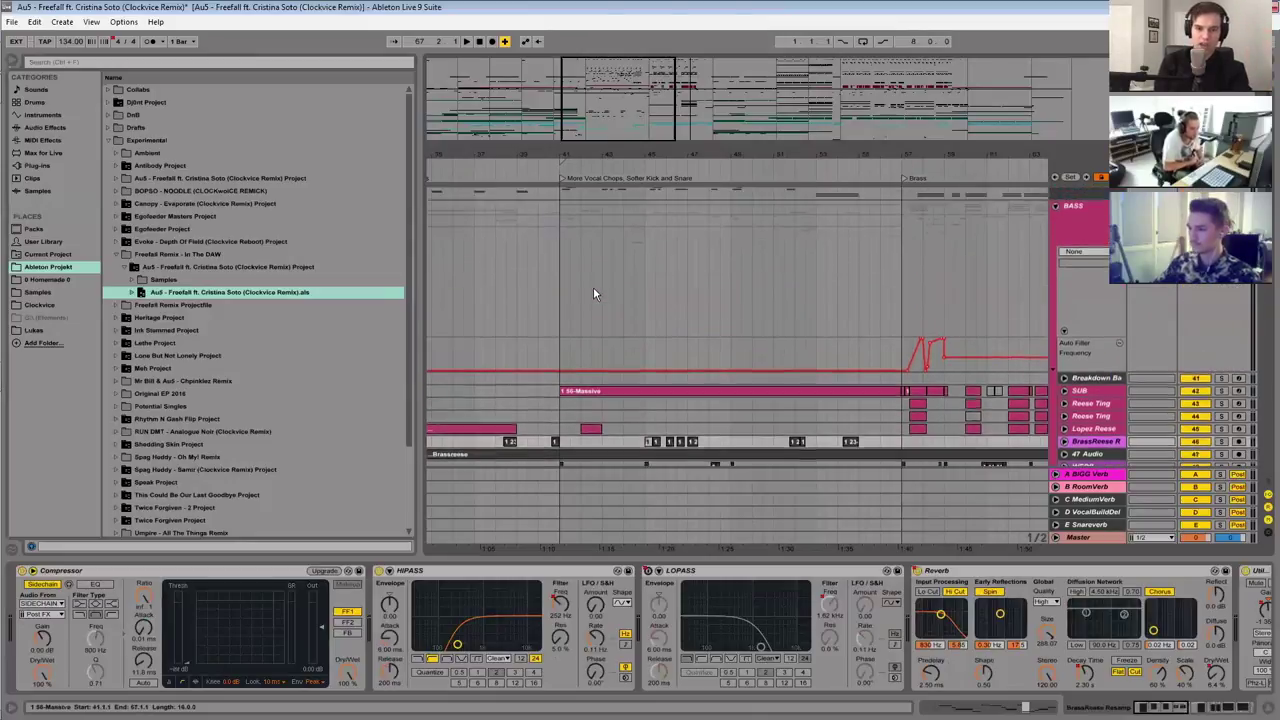
pyautogui.click(583, 312)
pyautogui.press('Right')
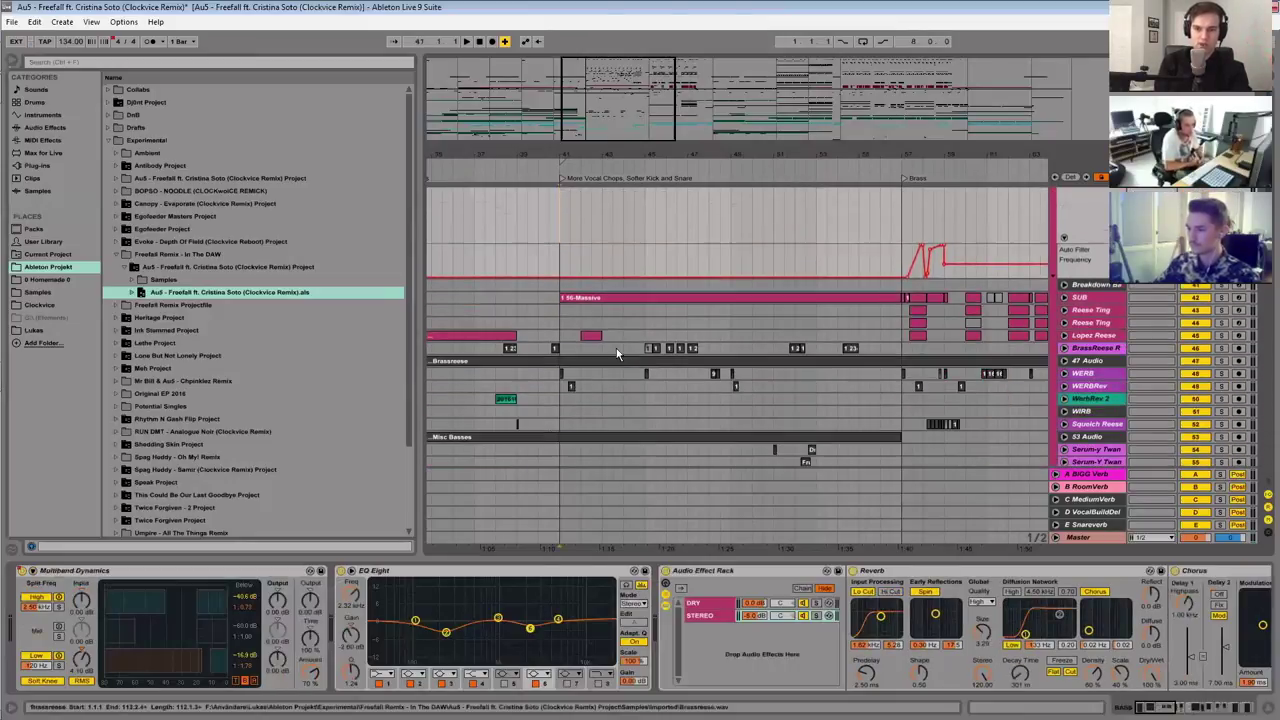
pyautogui.scroll(-3, 565, 289)
pyautogui.click(562, 309)
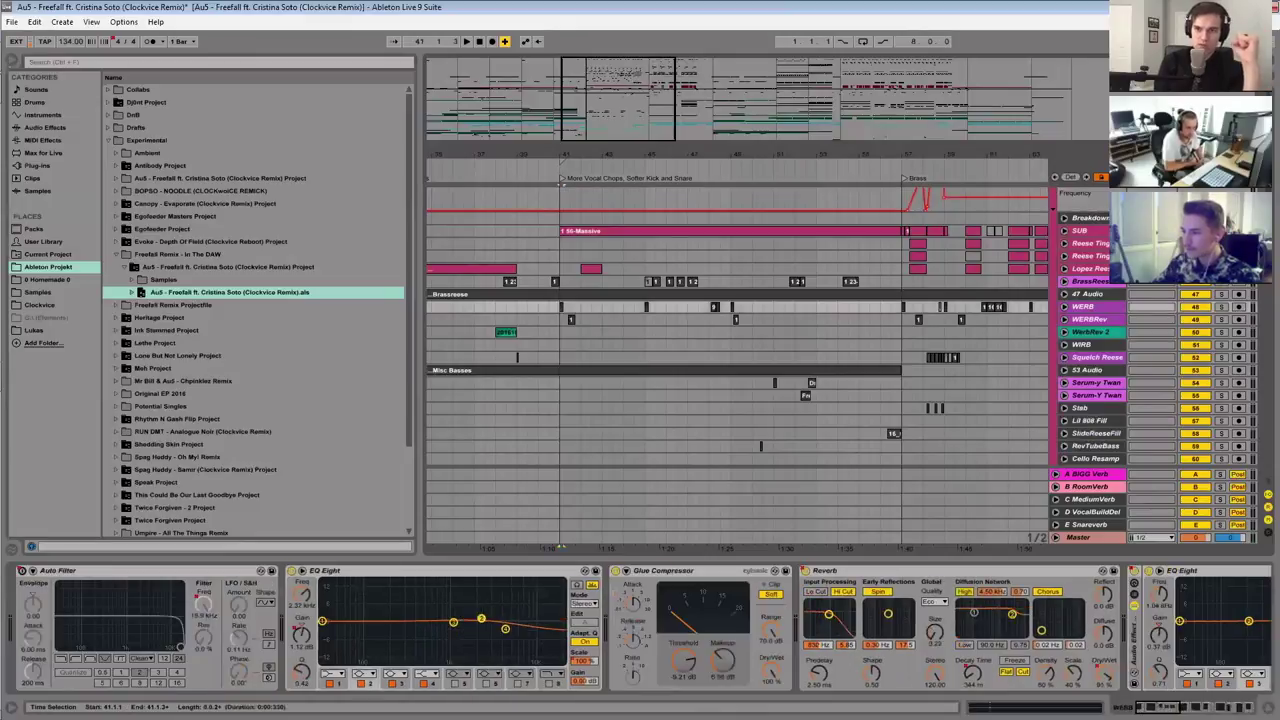
pyautogui.click(1064, 307)
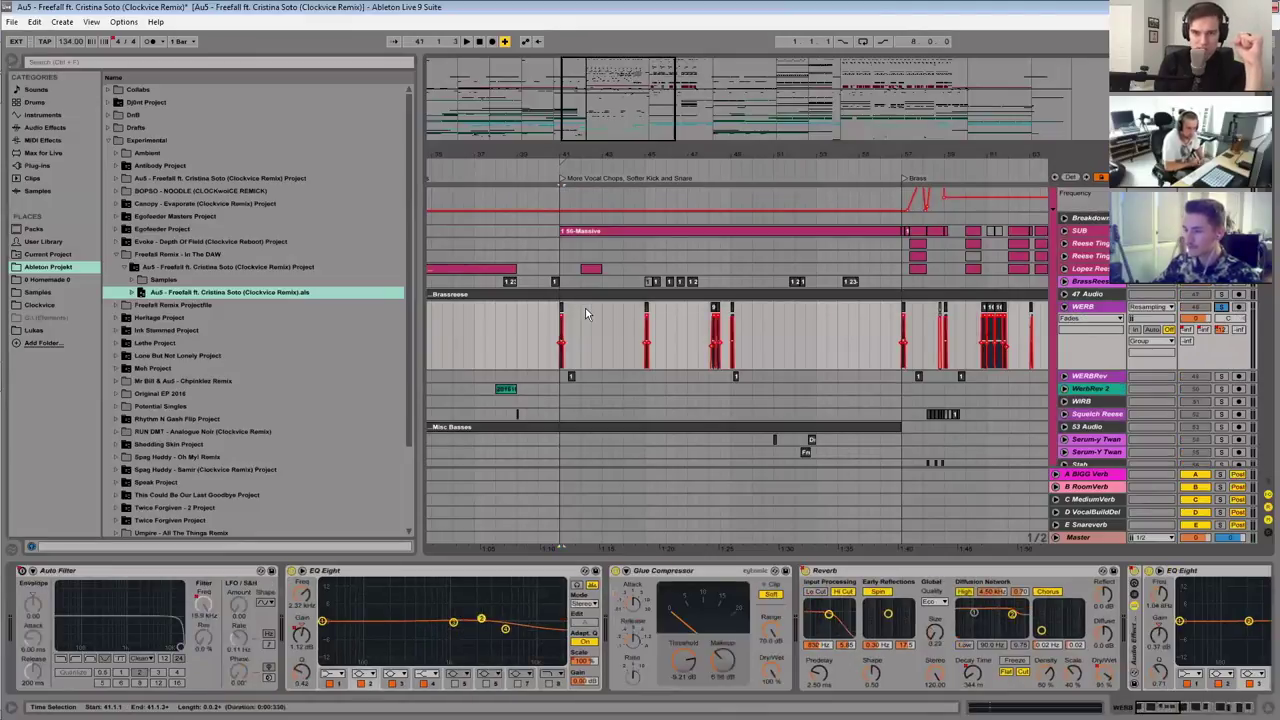
pyautogui.press('space')
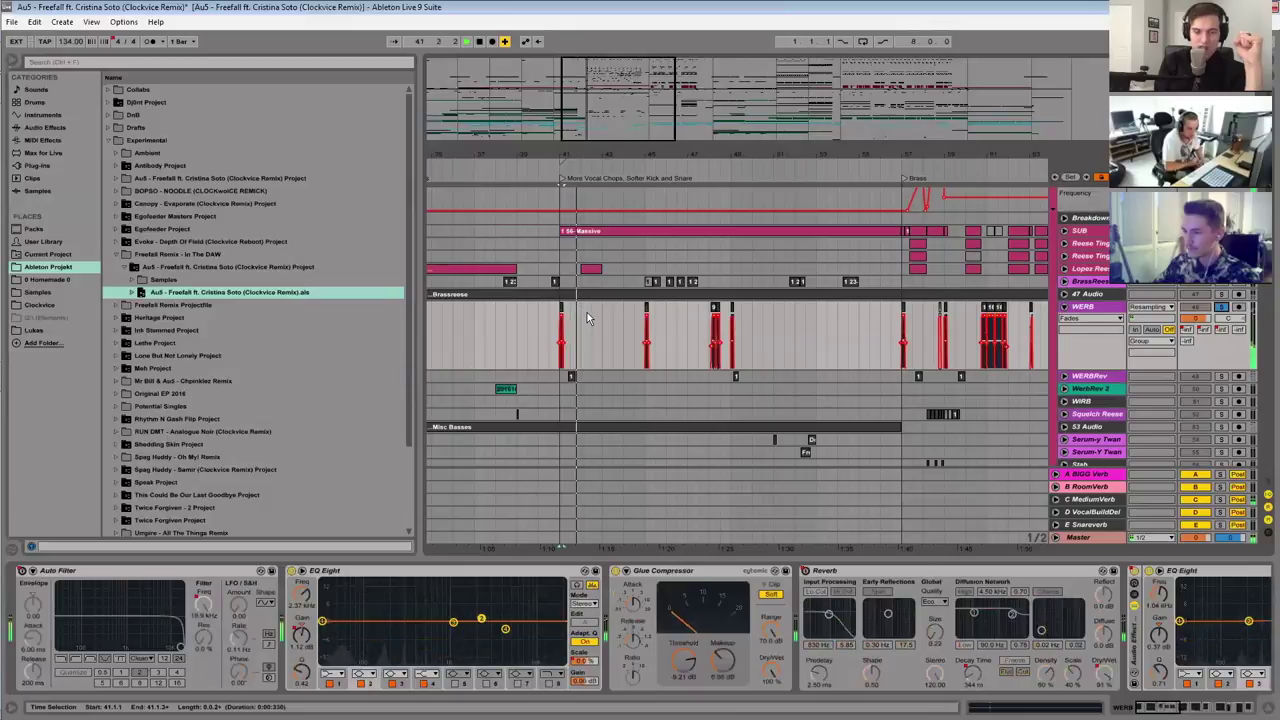
# Step: Examine the waveform and fades of the WERB track's 160828_1State8 clip at bar 41 up close
pyautogui.moveTo(583, 68); pyautogui.dragTo(583, 135)
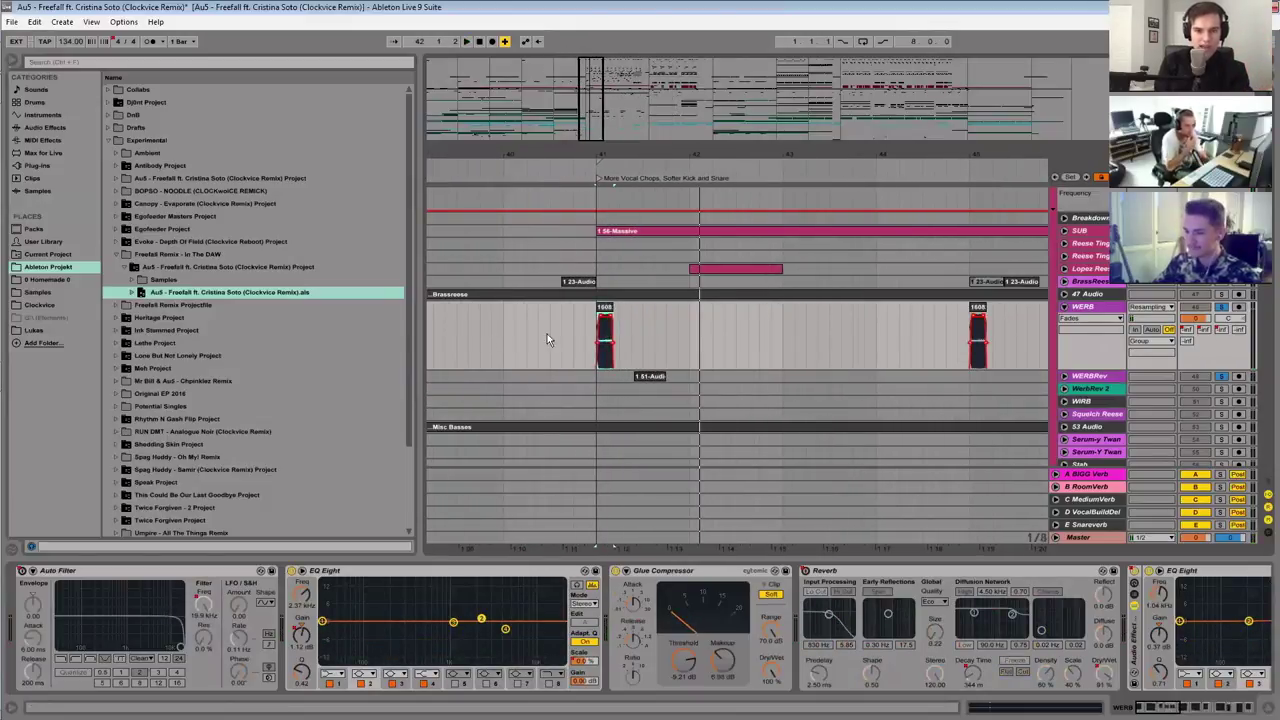
pyautogui.press('+')
pyautogui.press('+')
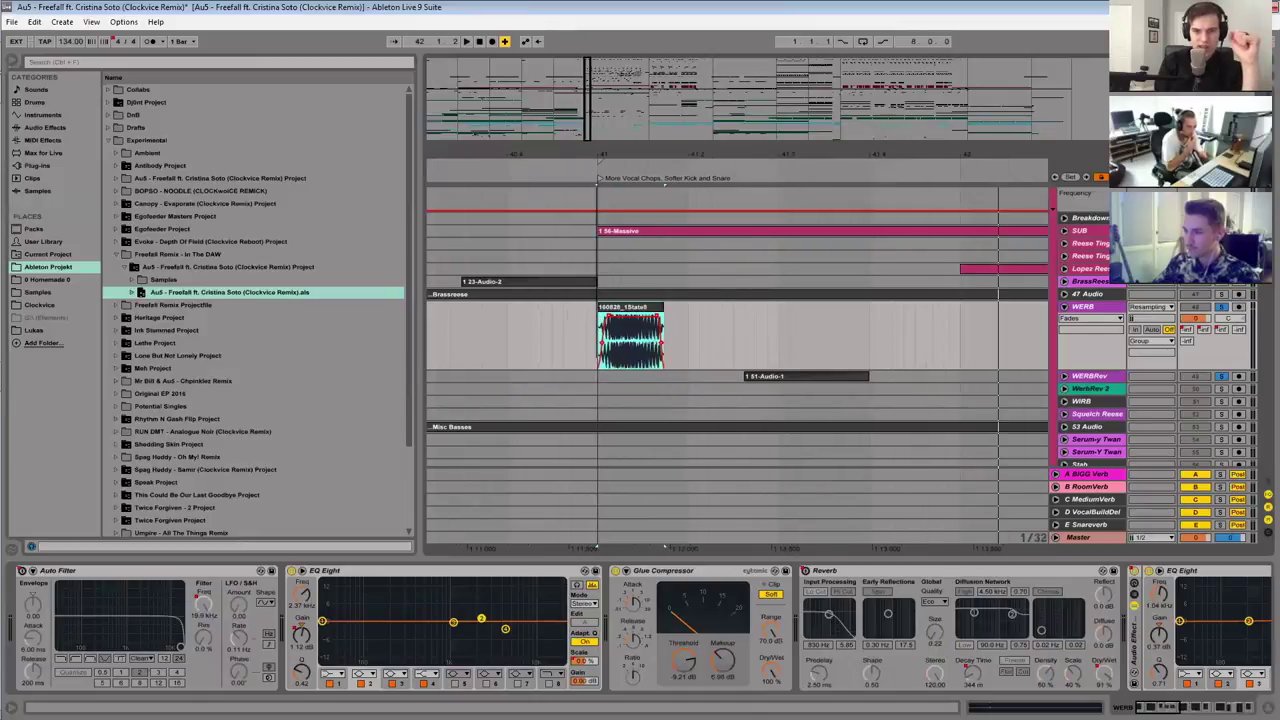
# Step: Open the 16-08-28 Tense Reese folder among the Sound Design samples and preview 160828_1State9_2.wav, 160828_1State9.wav and 160828_1State8.wav
pyautogui.click(122, 243)
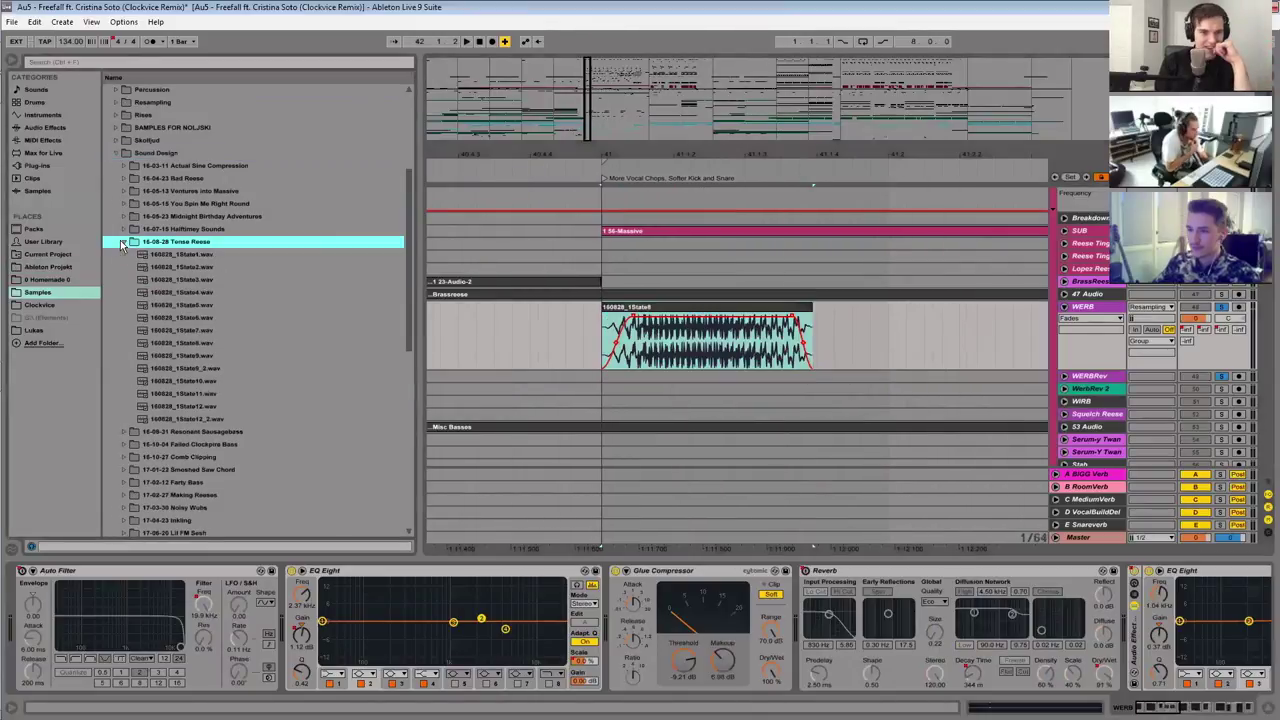
pyautogui.scroll(-2, 154, 255)
pyautogui.click(203, 305)
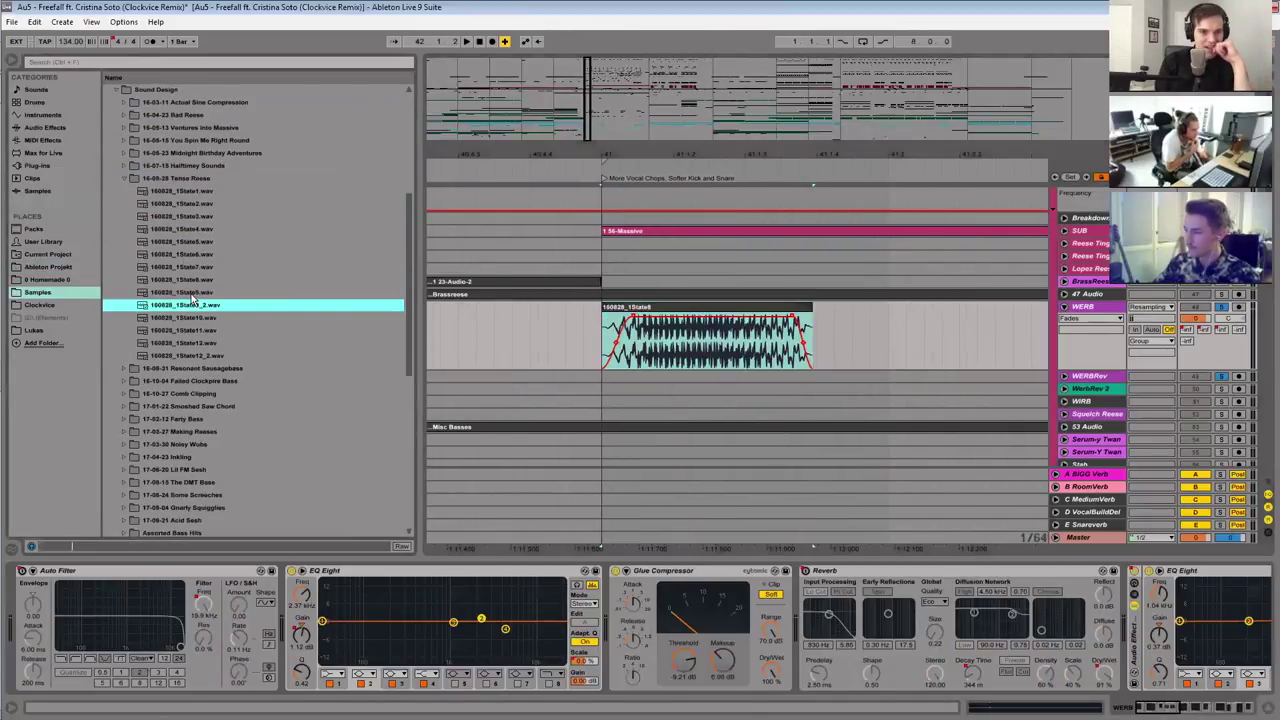
pyautogui.press('Up')
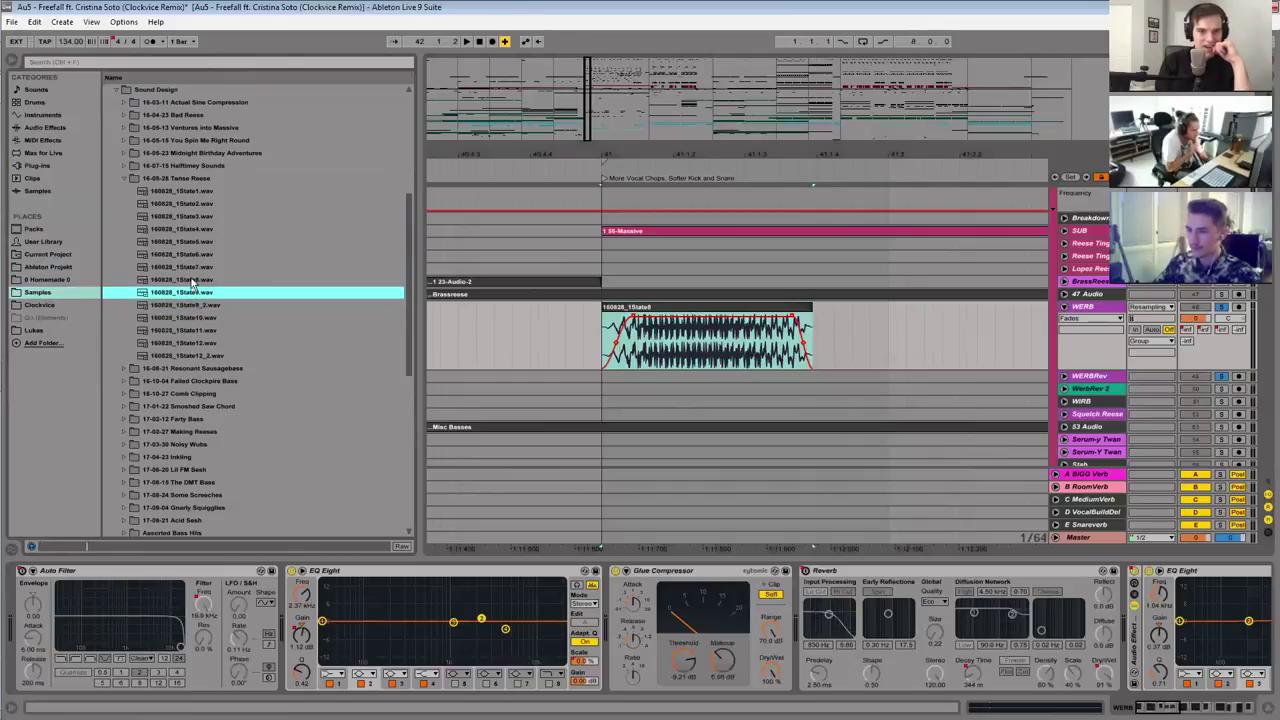
pyautogui.click(191, 282)
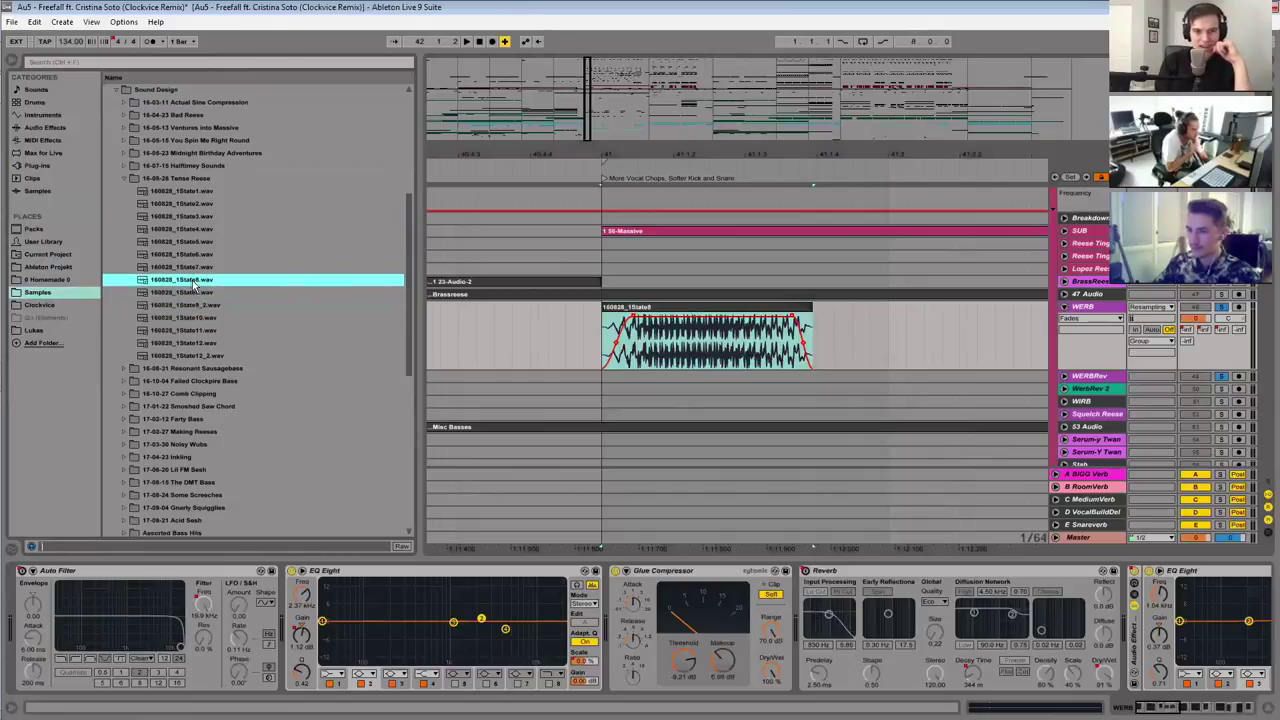
pyautogui.click(590, 92)
pyautogui.moveTo(590, 92); pyautogui.dragTo(586, 70)
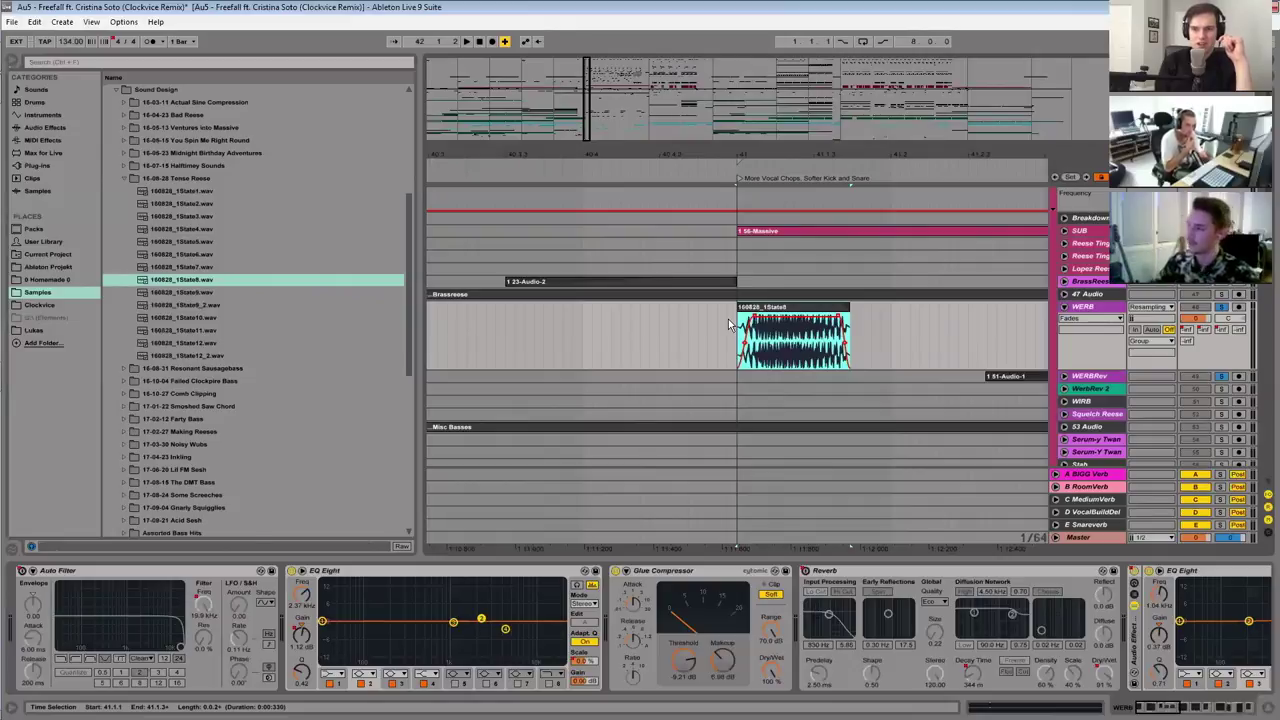
pyautogui.press('-')
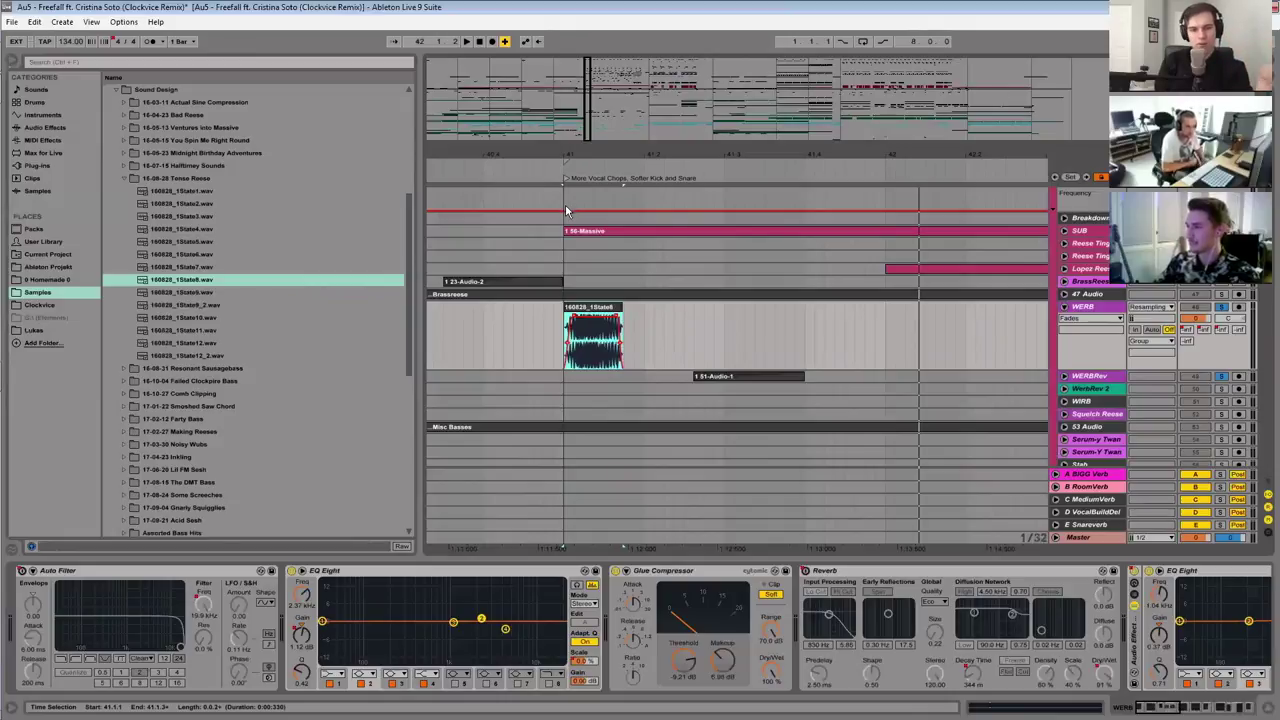
pyautogui.press('-')
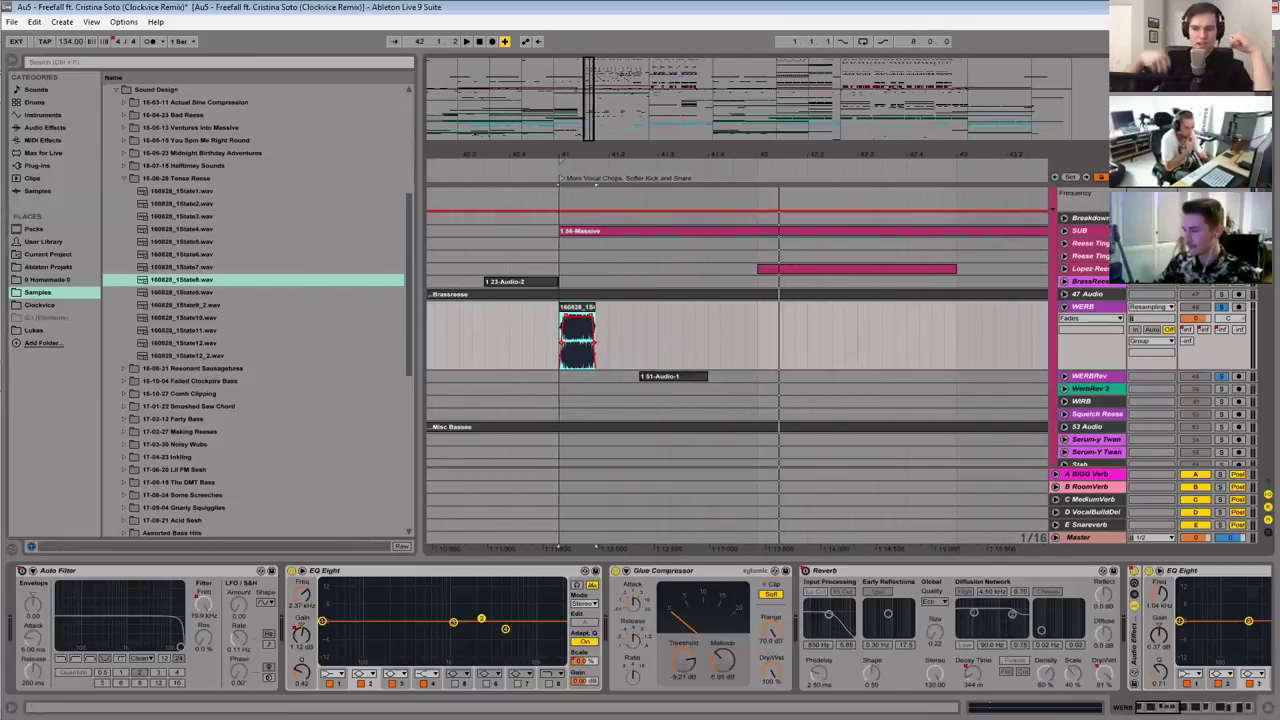
# Step: Show the WERB track's Reverb Dry/Wet automation and play the track from bar 41
pyautogui.click(1066, 329)
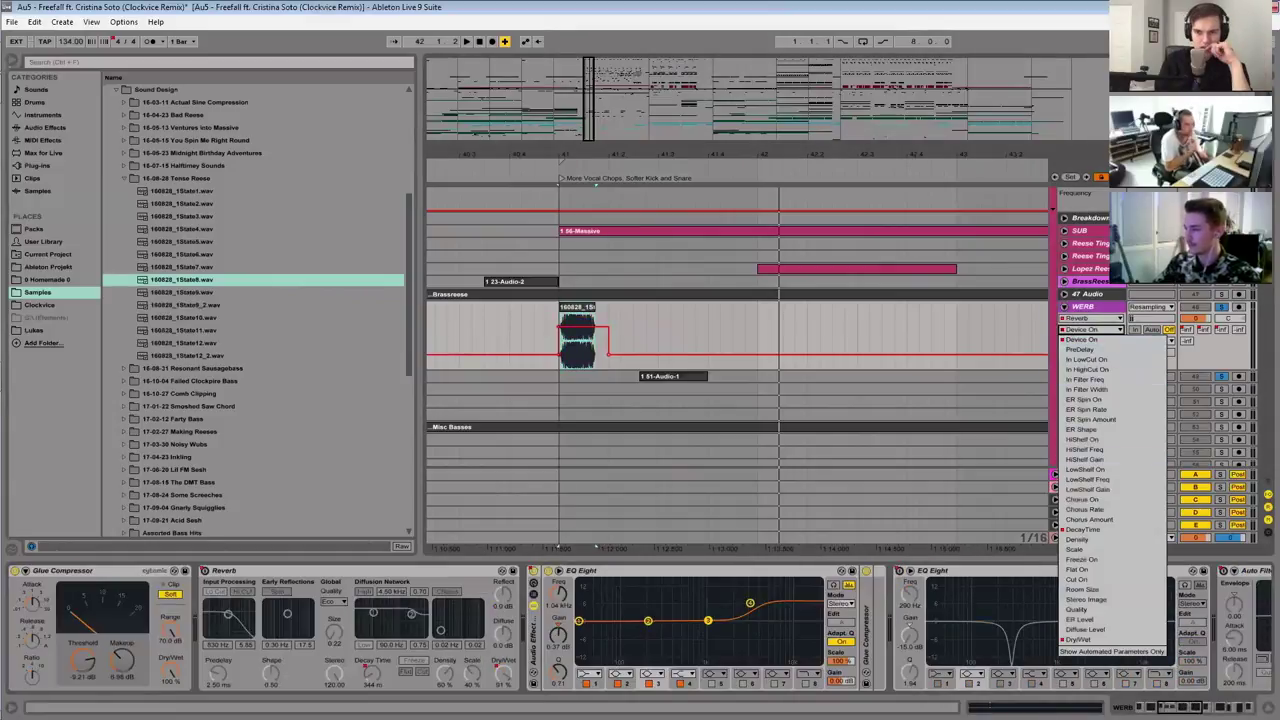
pyautogui.click(1078, 639)
pyautogui.click(561, 320)
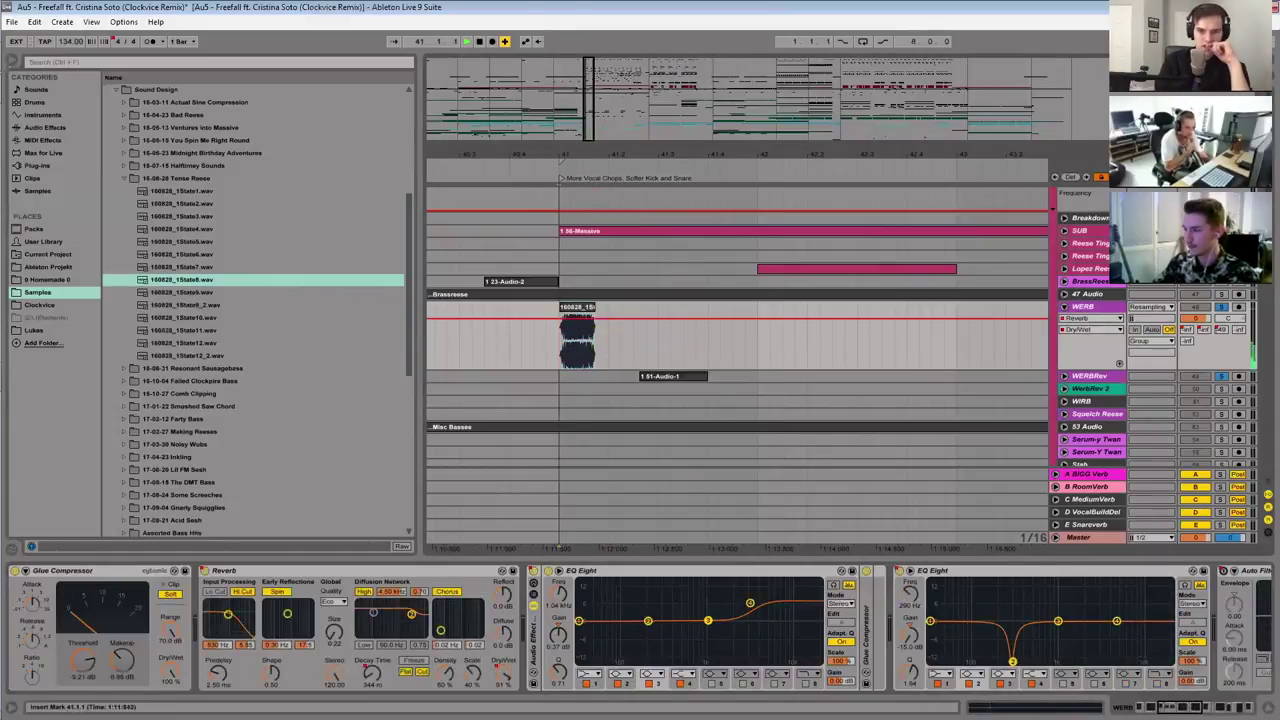
pyautogui.press('space')
pyautogui.press('space')
# Step: Unfold the WERBRev track, select and play its 51-Audio-1 clip, and replay from the WERB clip at bar 41
pyautogui.click(1064, 376)
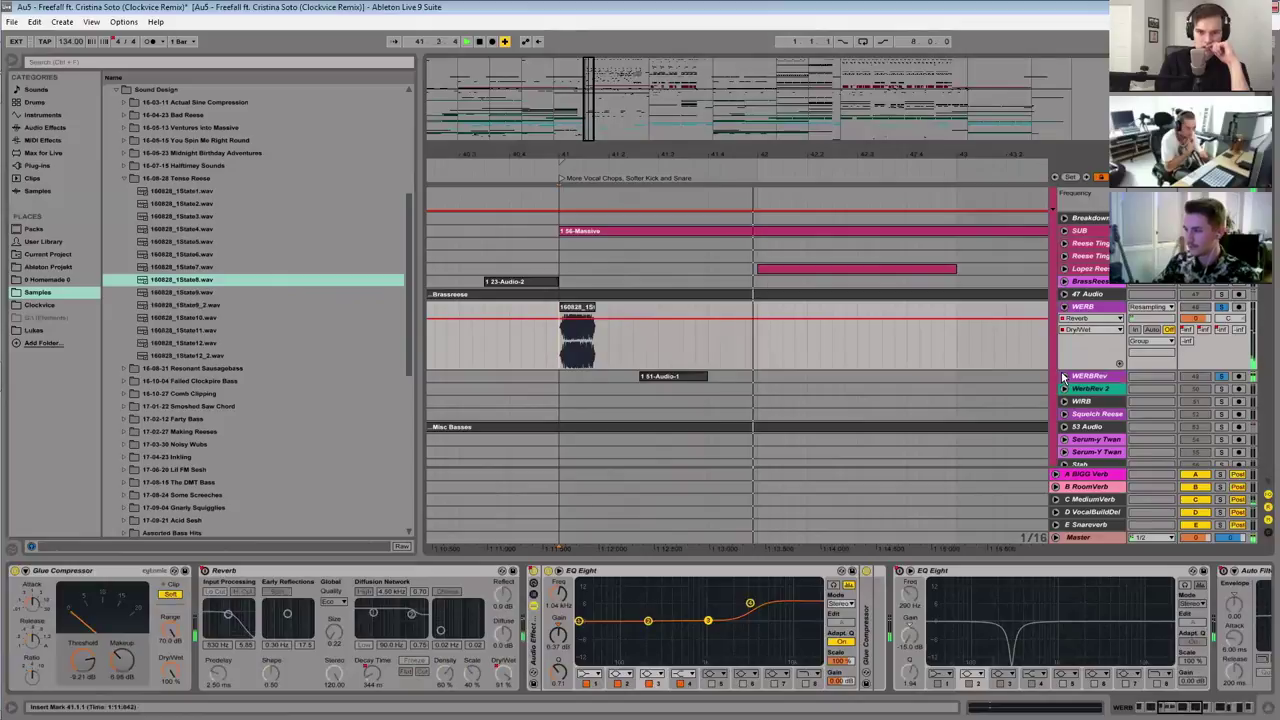
pyautogui.click(655, 395)
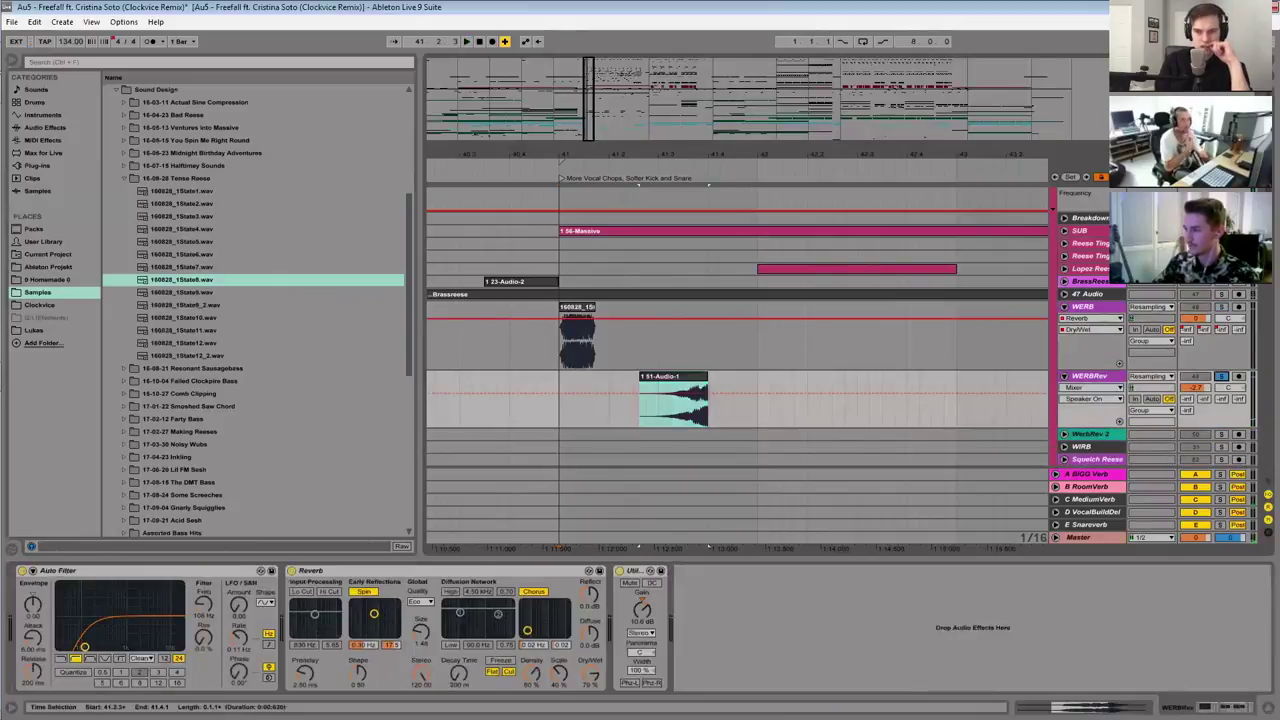
pyautogui.press('space')
pyautogui.press('space')
pyautogui.click(558, 340)
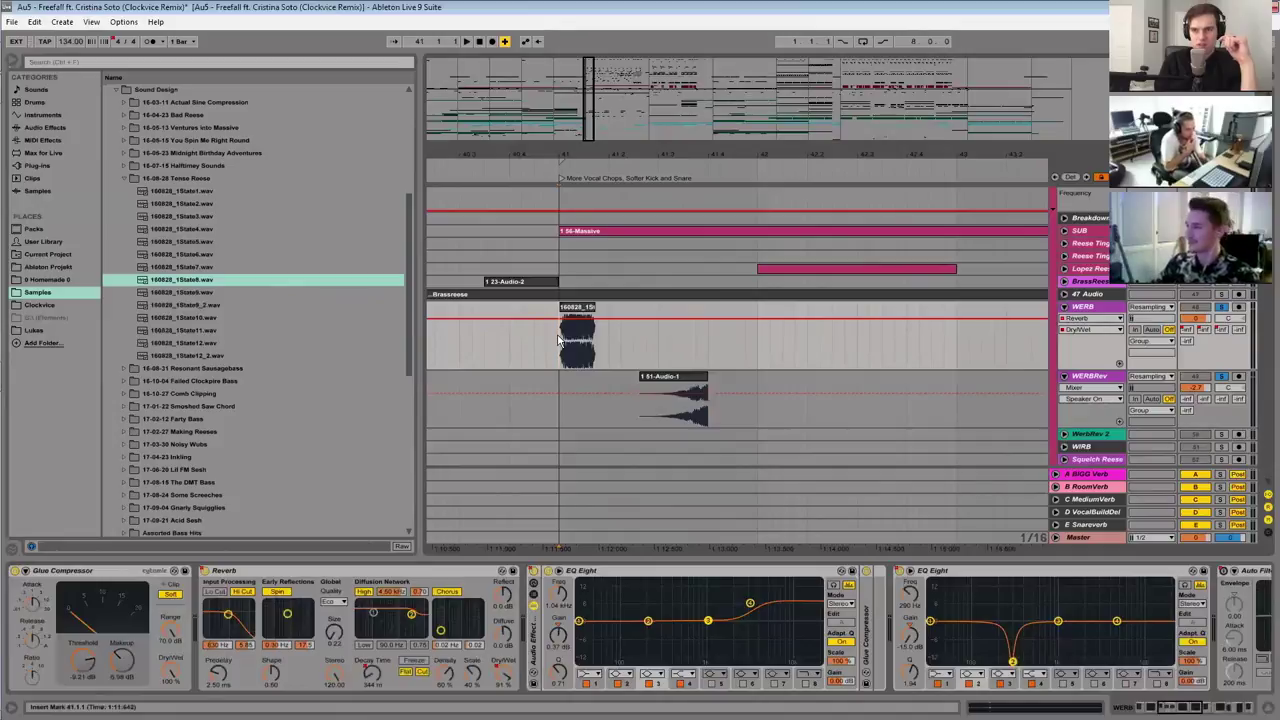
pyautogui.press('space')
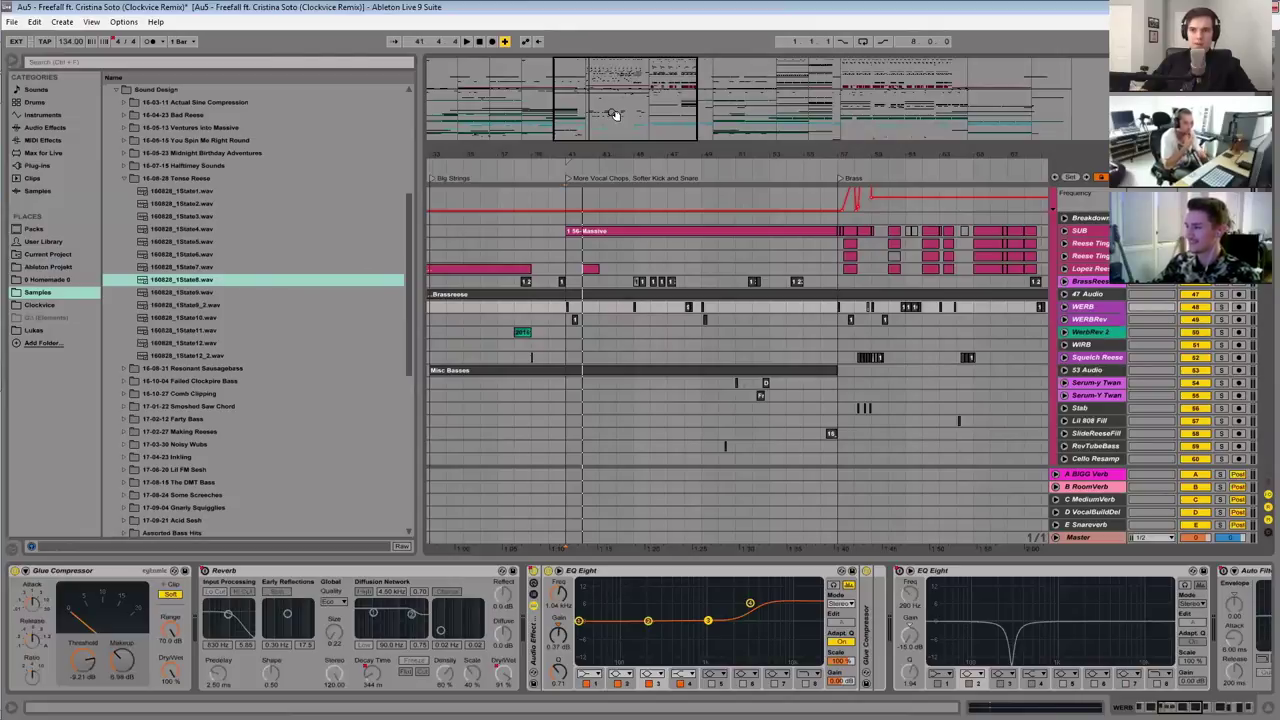
# Step: Open the SUB track's 56-Massive clip starting at bar 41 and examine its MIDI notes
pyautogui.moveTo(614, 113); pyautogui.dragTo(620, 130)
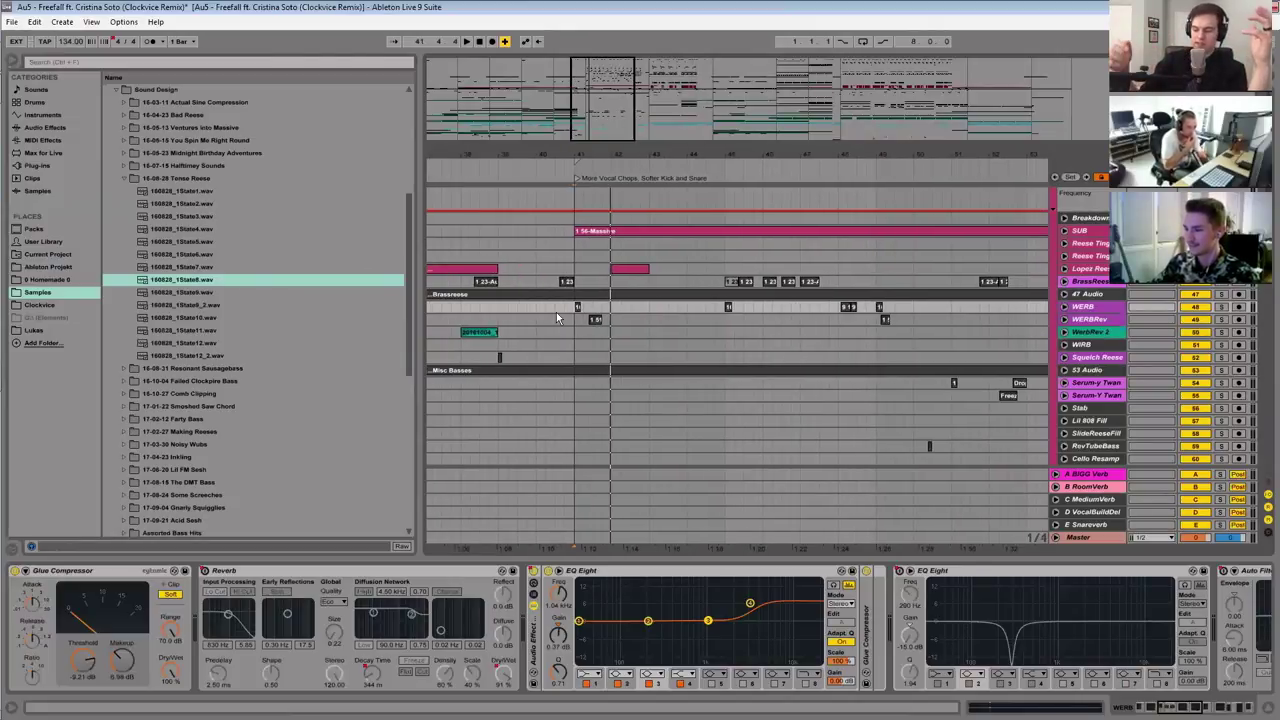
pyautogui.click(596, 290)
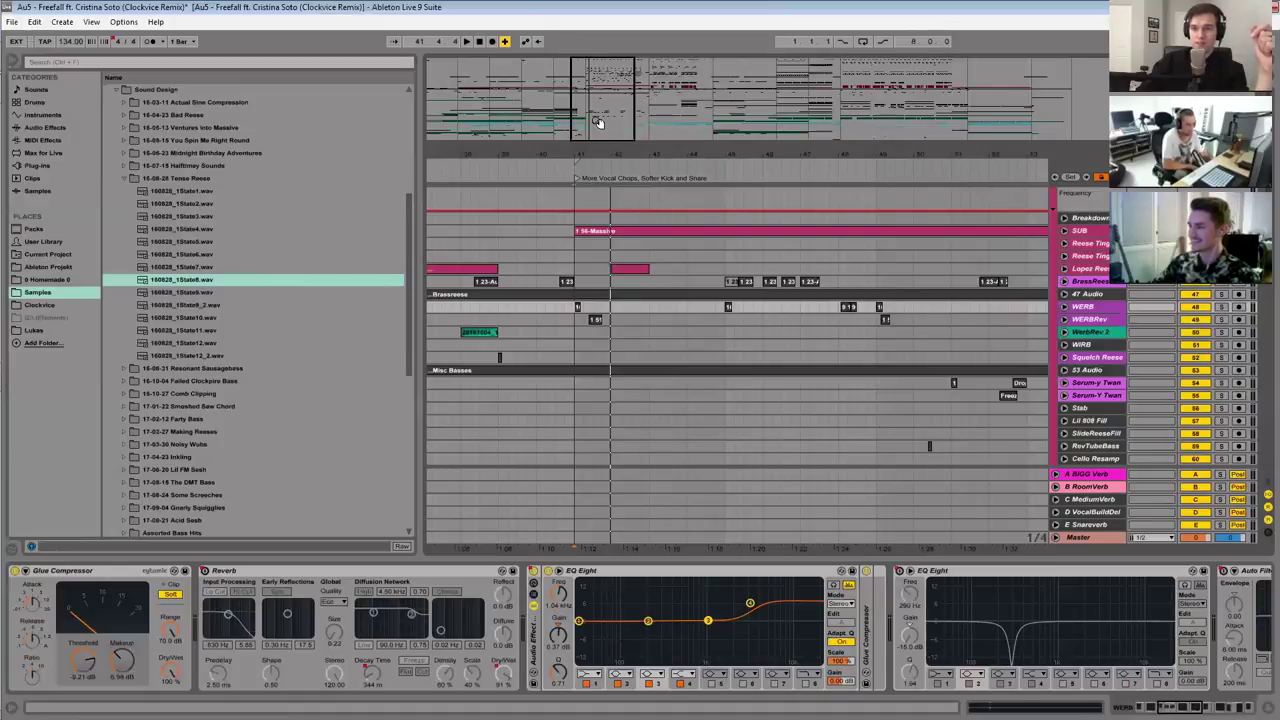
pyautogui.moveTo(599, 122); pyautogui.dragTo(621, 98)
pyautogui.scroll(2, 679, 295)
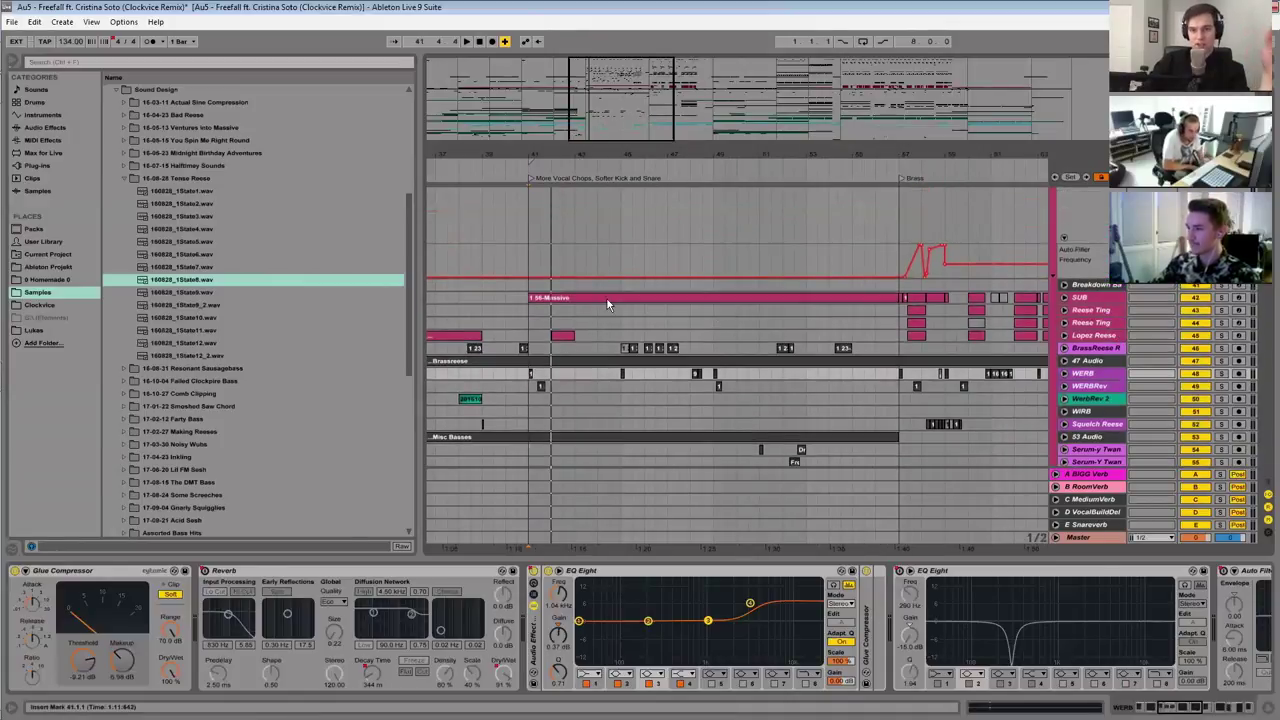
pyautogui.doubleClick(606, 297)
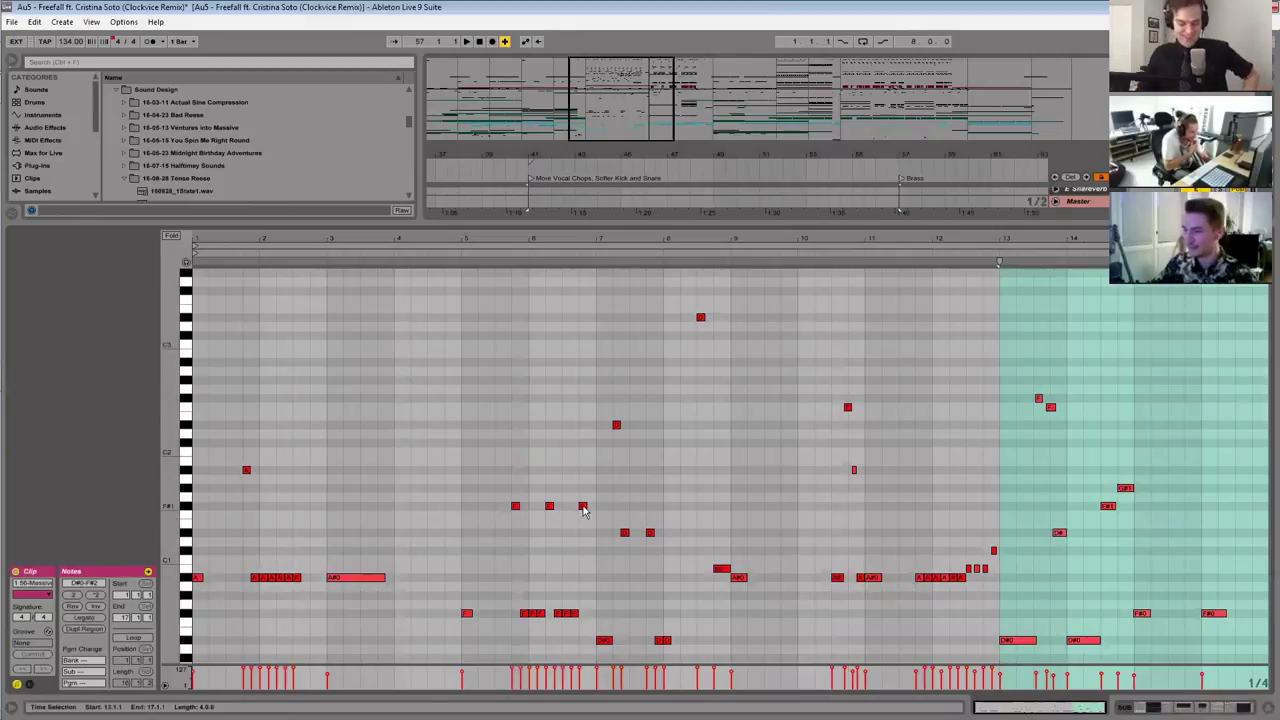
pyautogui.scroll(-3, 629, 557)
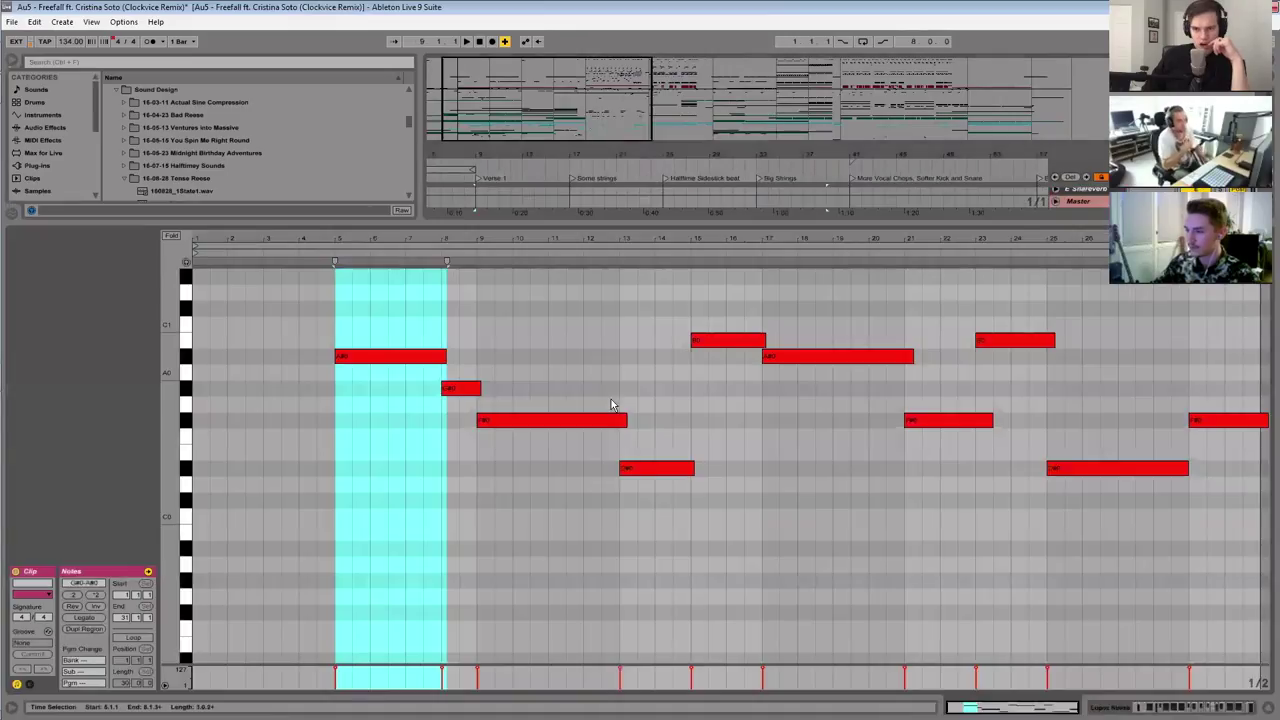
# Step: Examine the notes of the long Lopez Reese clip before bar 41, comparing it with the SUB clip in the arrangement
pyautogui.scroll(2, 478, 560)
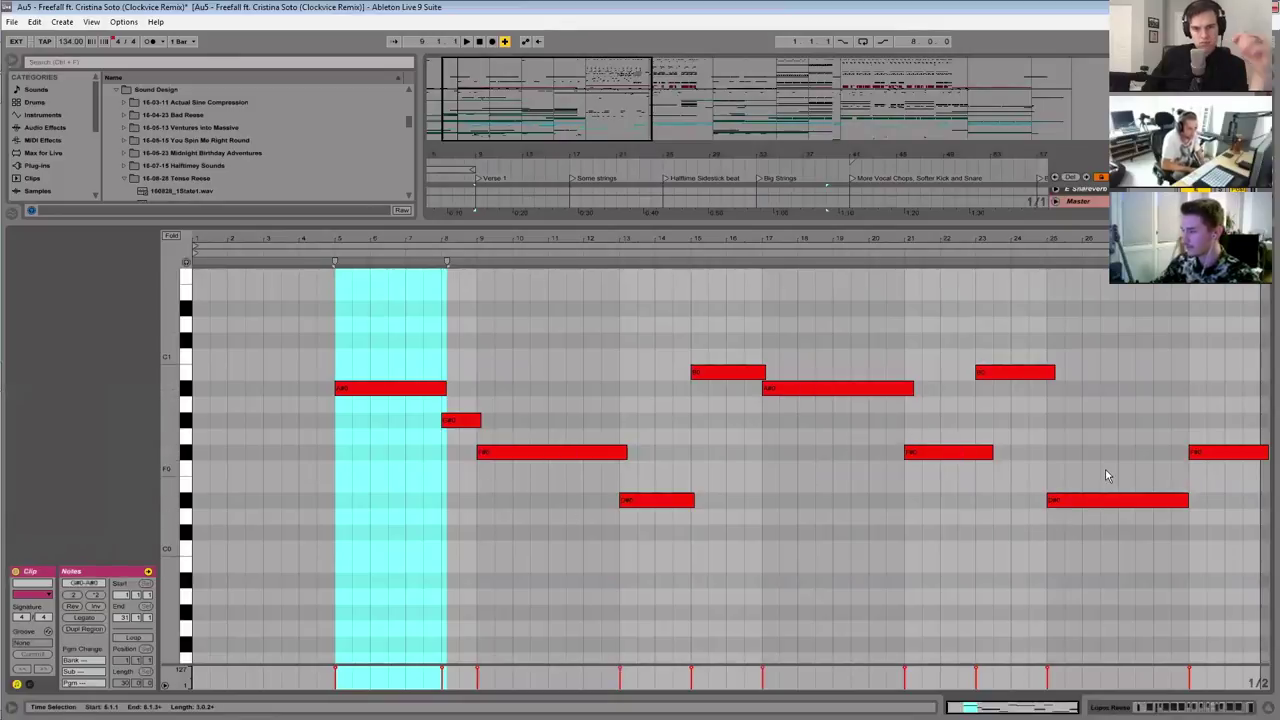
pyautogui.hotkey('ctrl', 'alt', 'l')
pyautogui.moveTo(536, 98); pyautogui.dragTo(643, 95)
pyautogui.scroll(3, 599, 275)
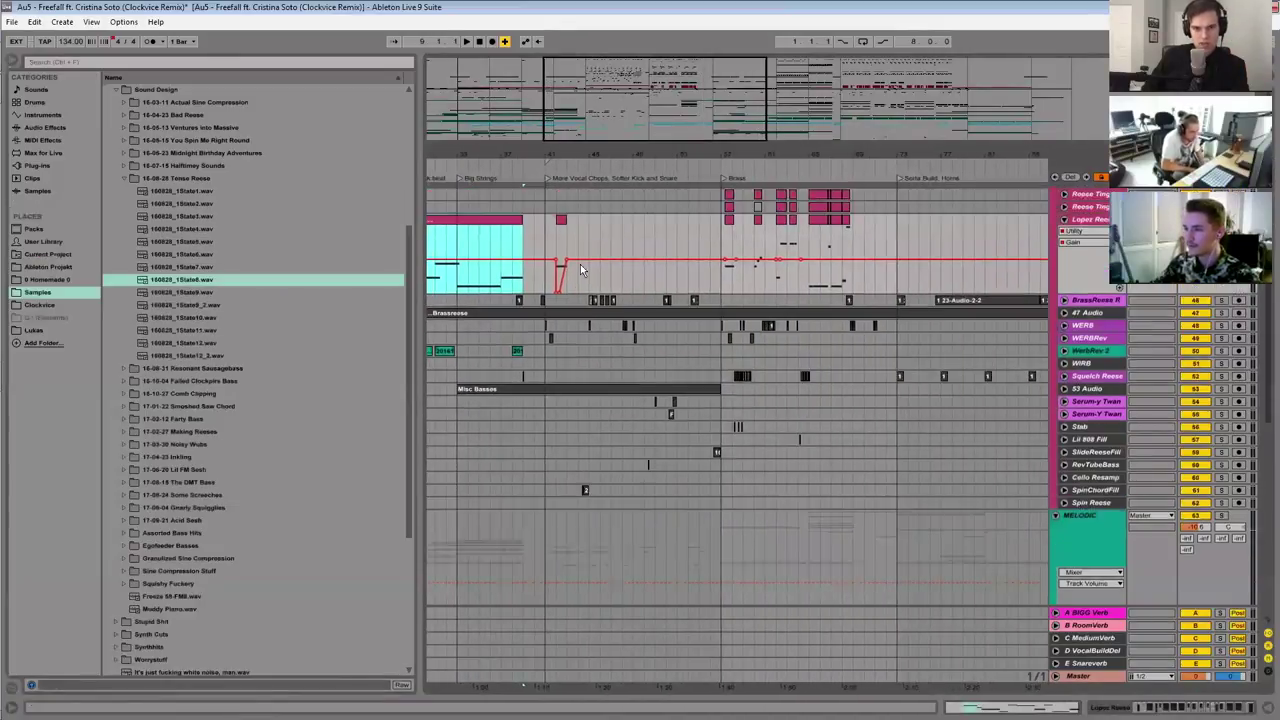
pyautogui.scroll(5, 599, 275)
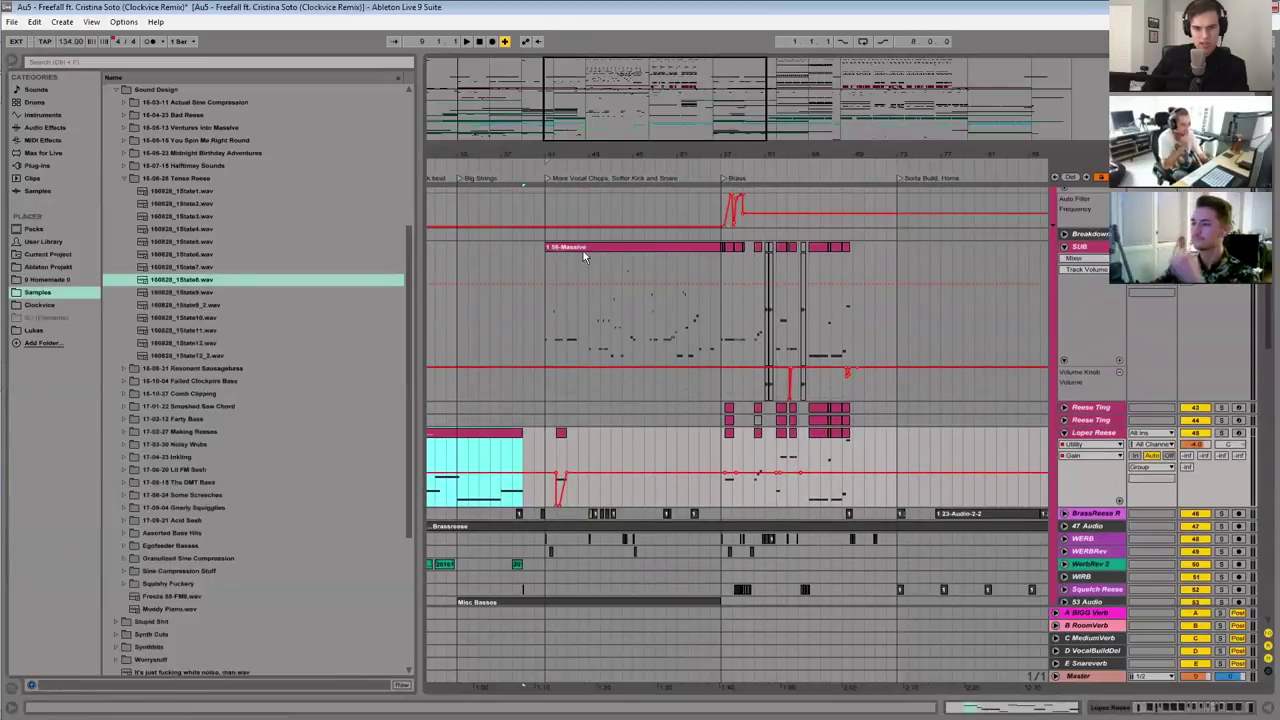
pyautogui.hscroll(-3, 583, 251)
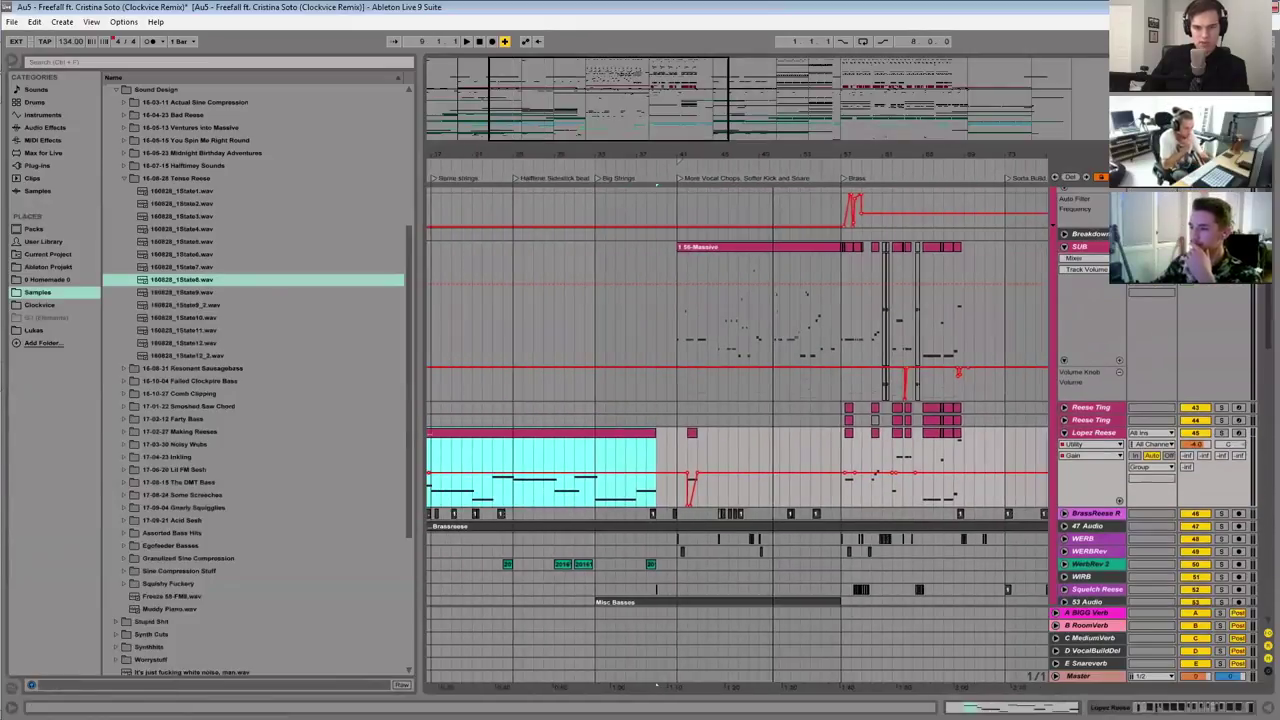
pyautogui.doubleClick(586, 430)
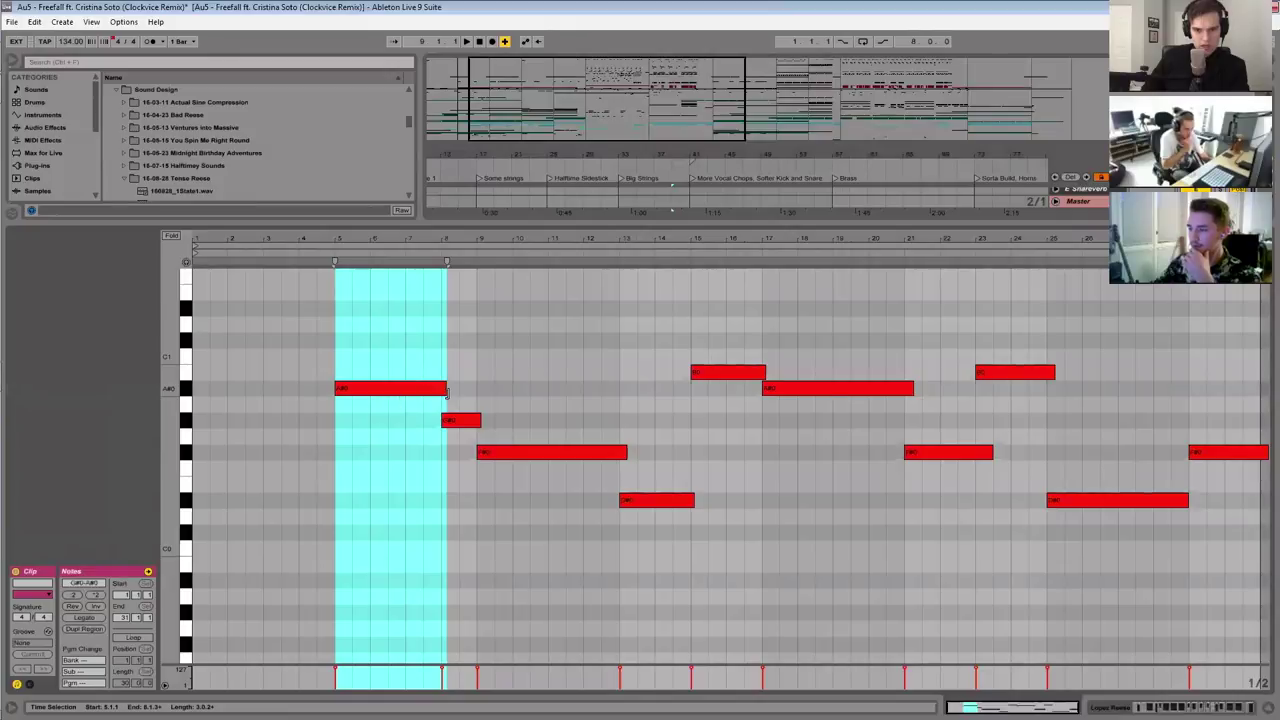
pyautogui.click(382, 394)
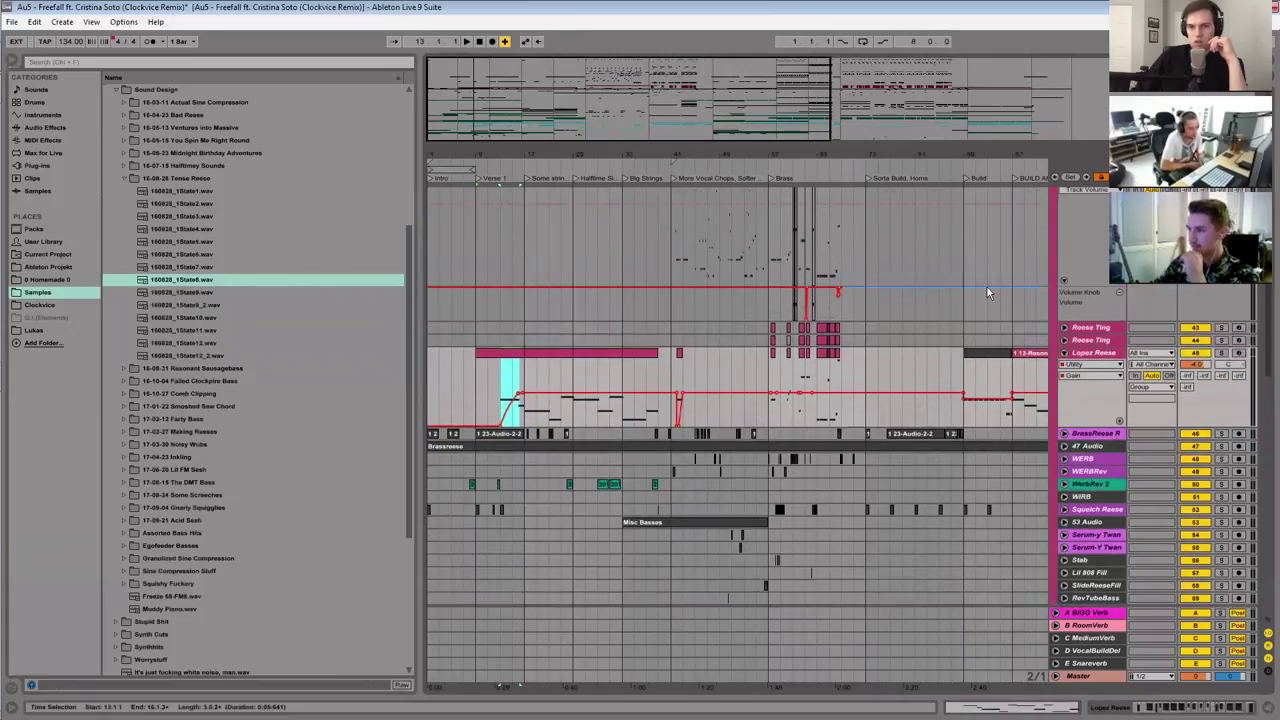
# Step: Fold the Lopez Reese track and collapse the BASS and MELODIC groups
pyautogui.scroll(3, 987, 287)
pyautogui.click(1064, 407)
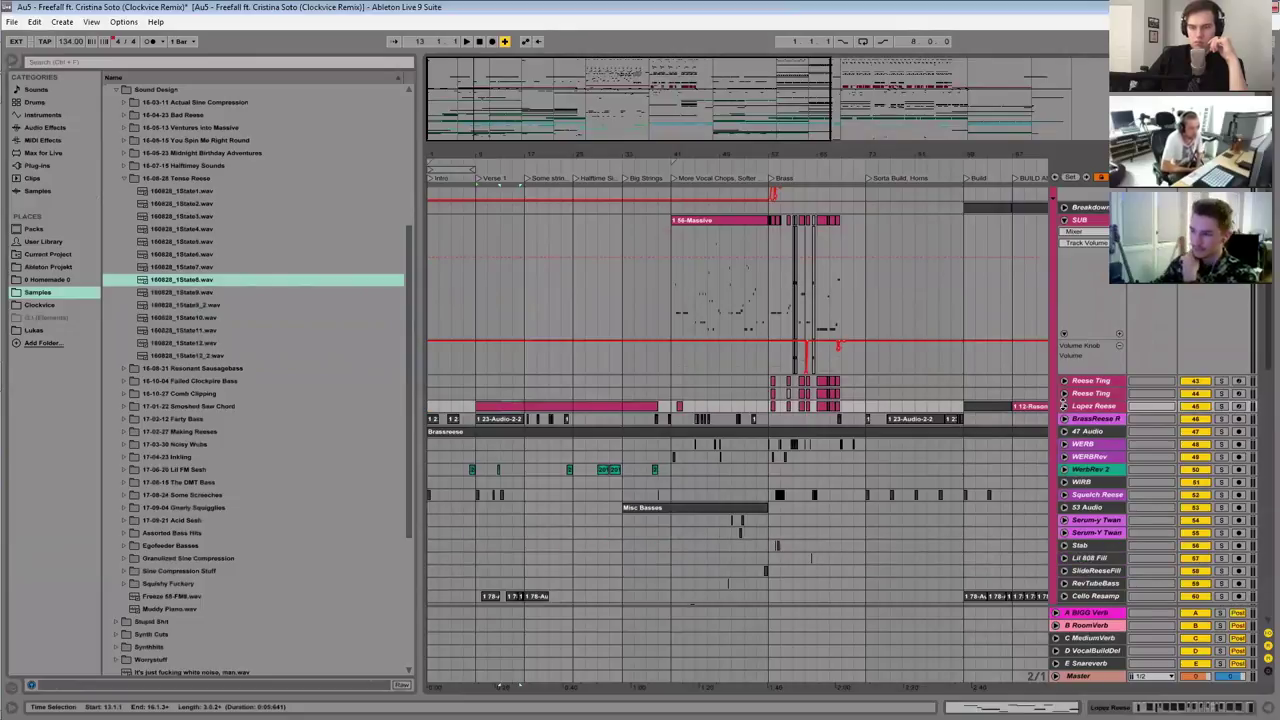
pyautogui.scroll(2, 1056, 276)
pyautogui.click(1057, 222)
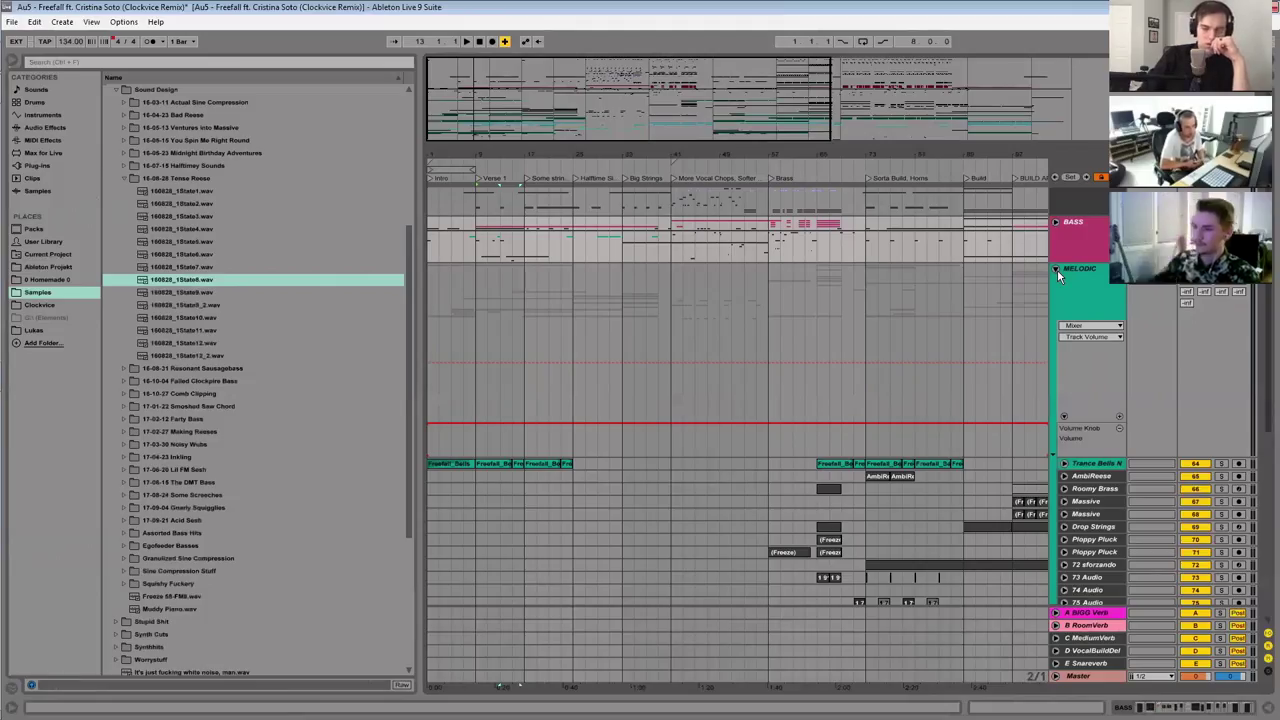
pyautogui.click(1057, 269)
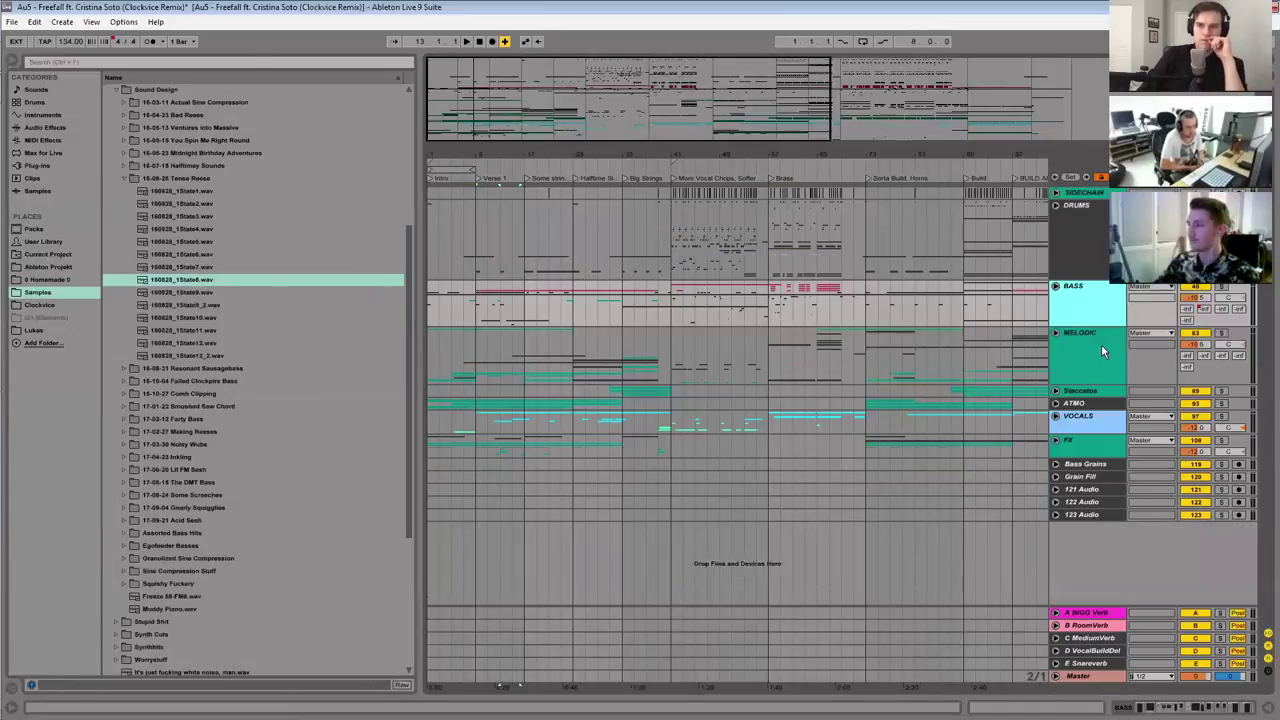
pyautogui.click(1100, 344)
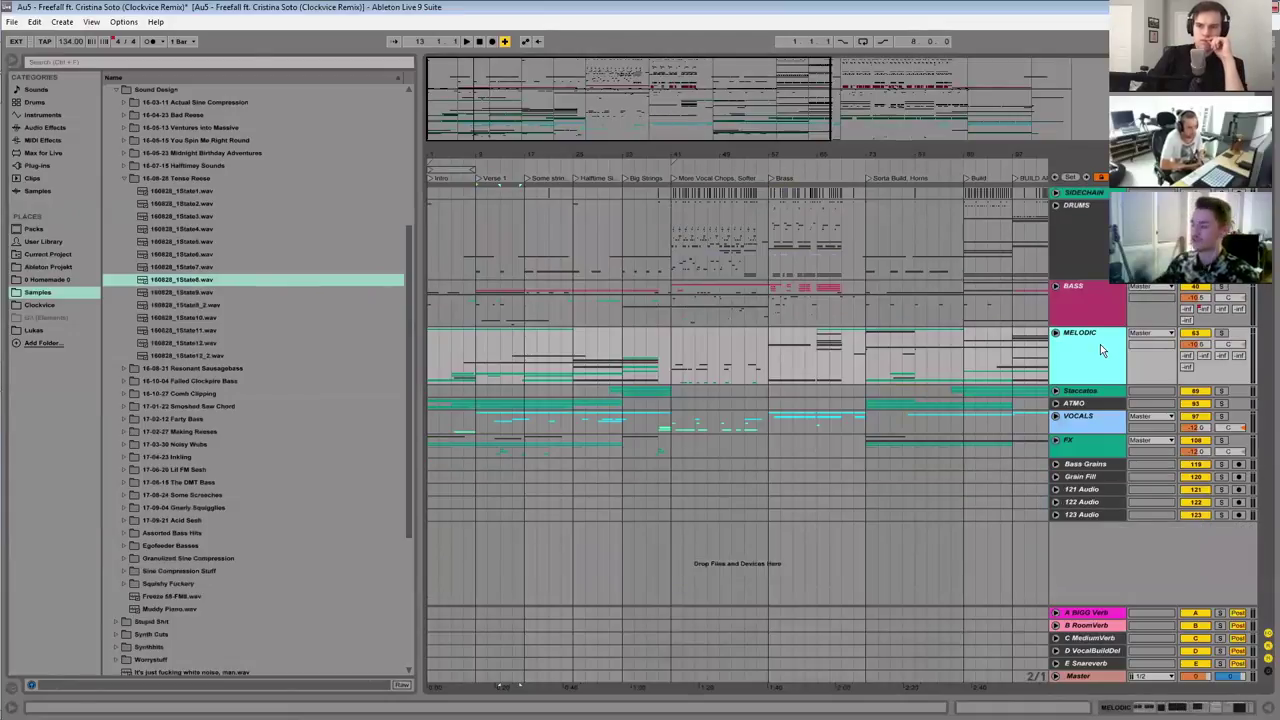
pyautogui.click(1055, 288)
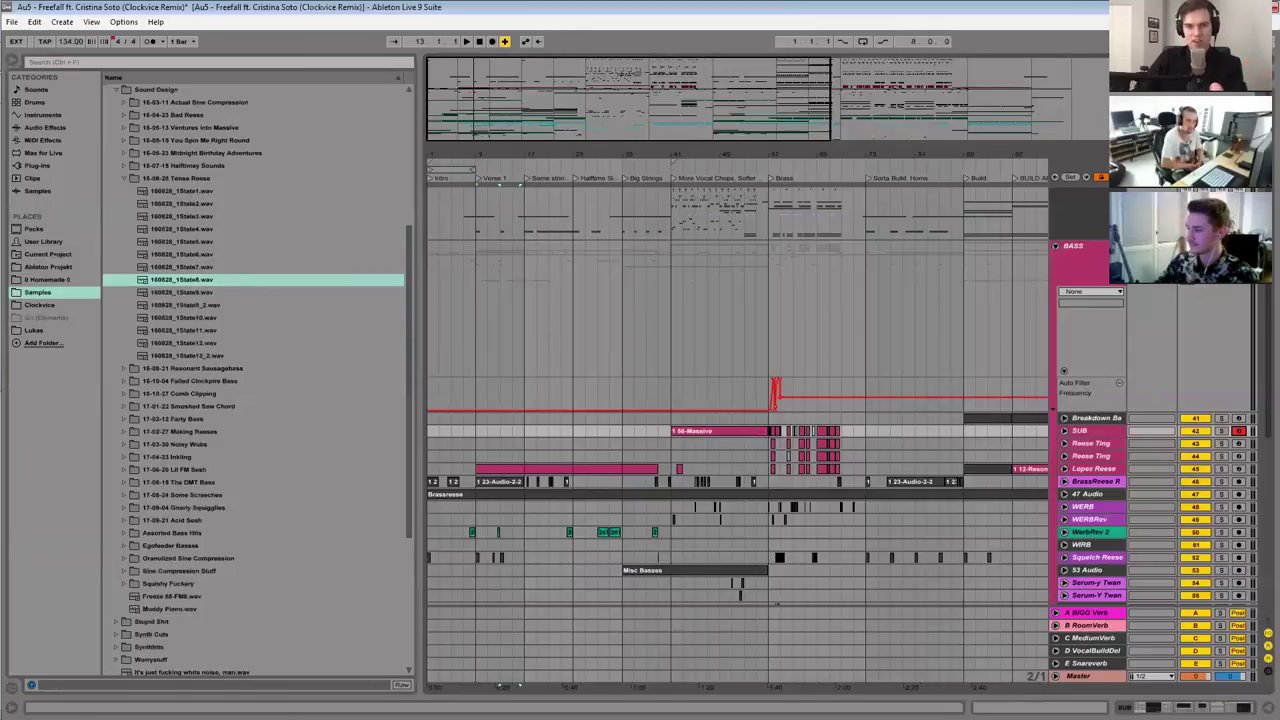
pyautogui.click(1055, 246)
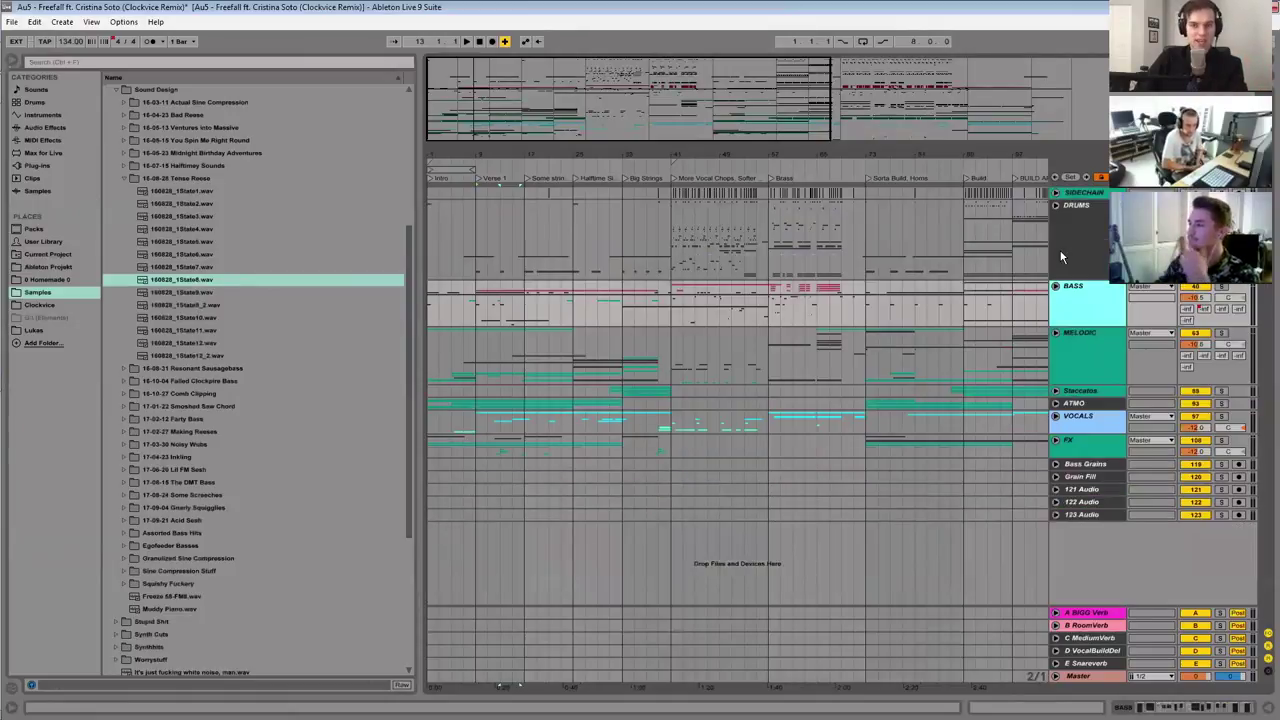
# Step: Show the entire arrangement and select the BASS group's DROP section from bar 105 to bar 137
pyautogui.moveTo(845, 112); pyautogui.dragTo(845, 70)
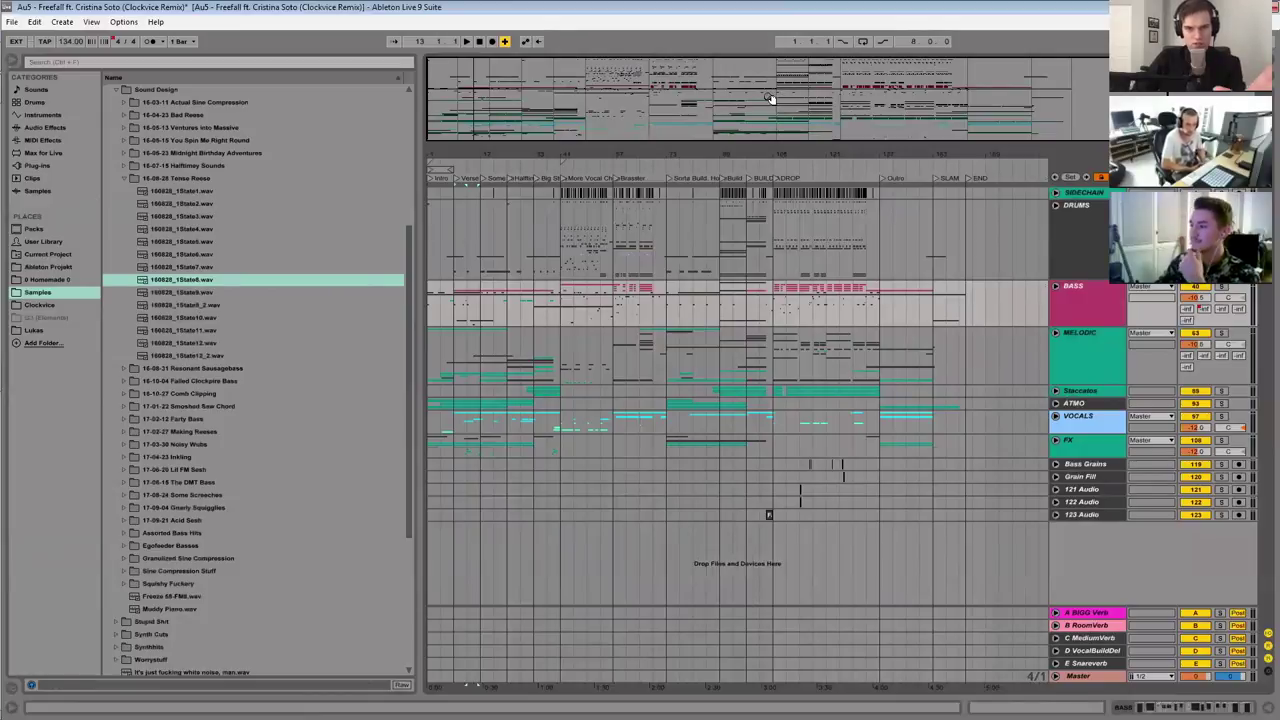
pyautogui.moveTo(767, 101); pyautogui.dragTo(787, 103)
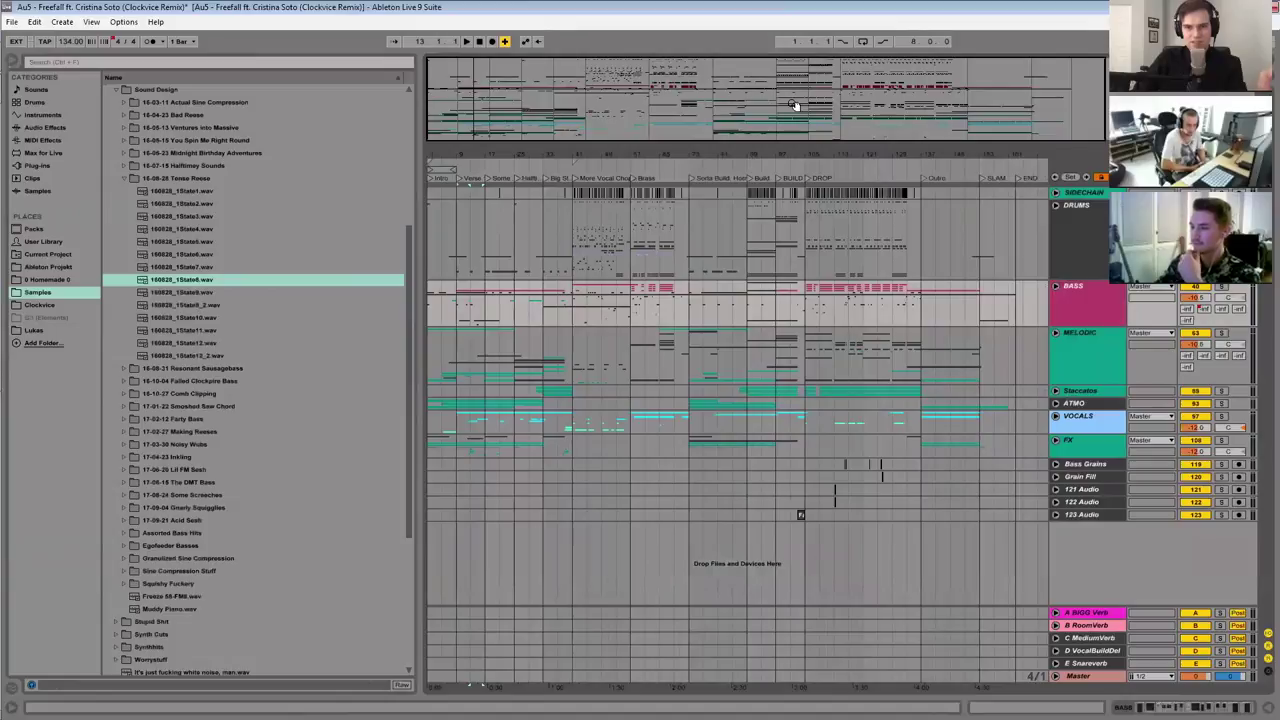
pyautogui.click(506, 298)
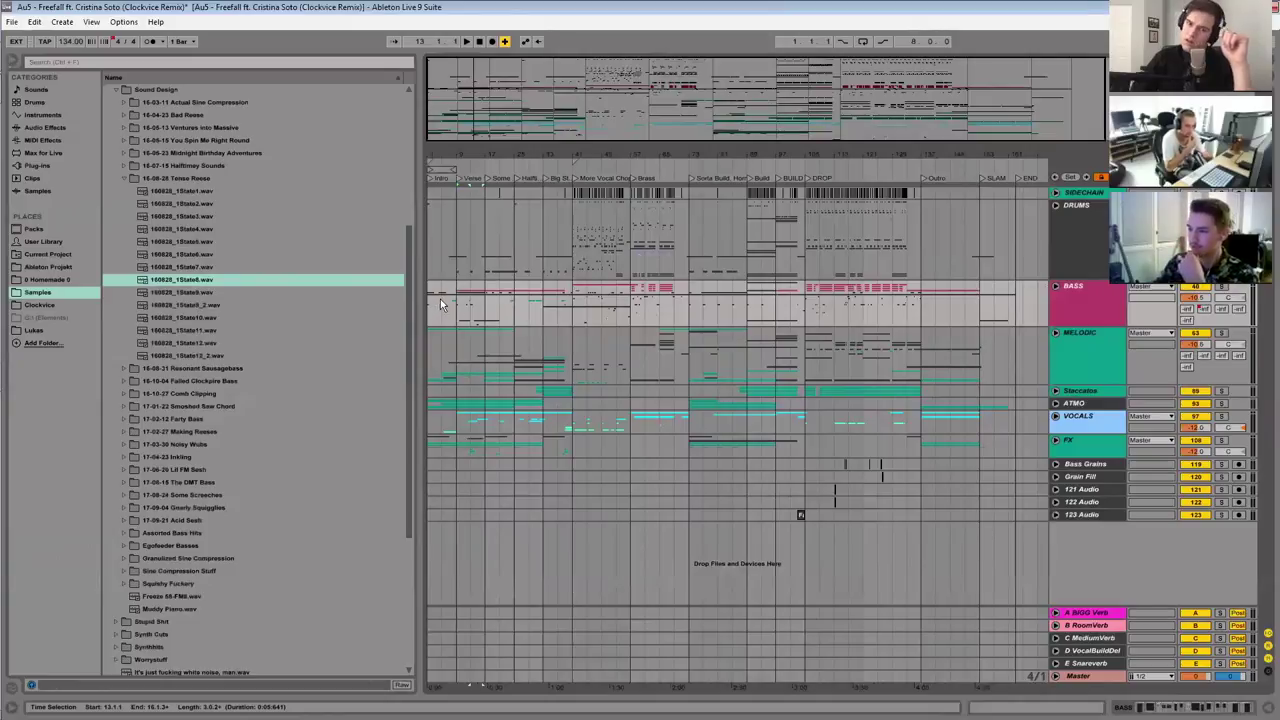
pyautogui.moveTo(457, 300); pyautogui.dragTo(920, 312)
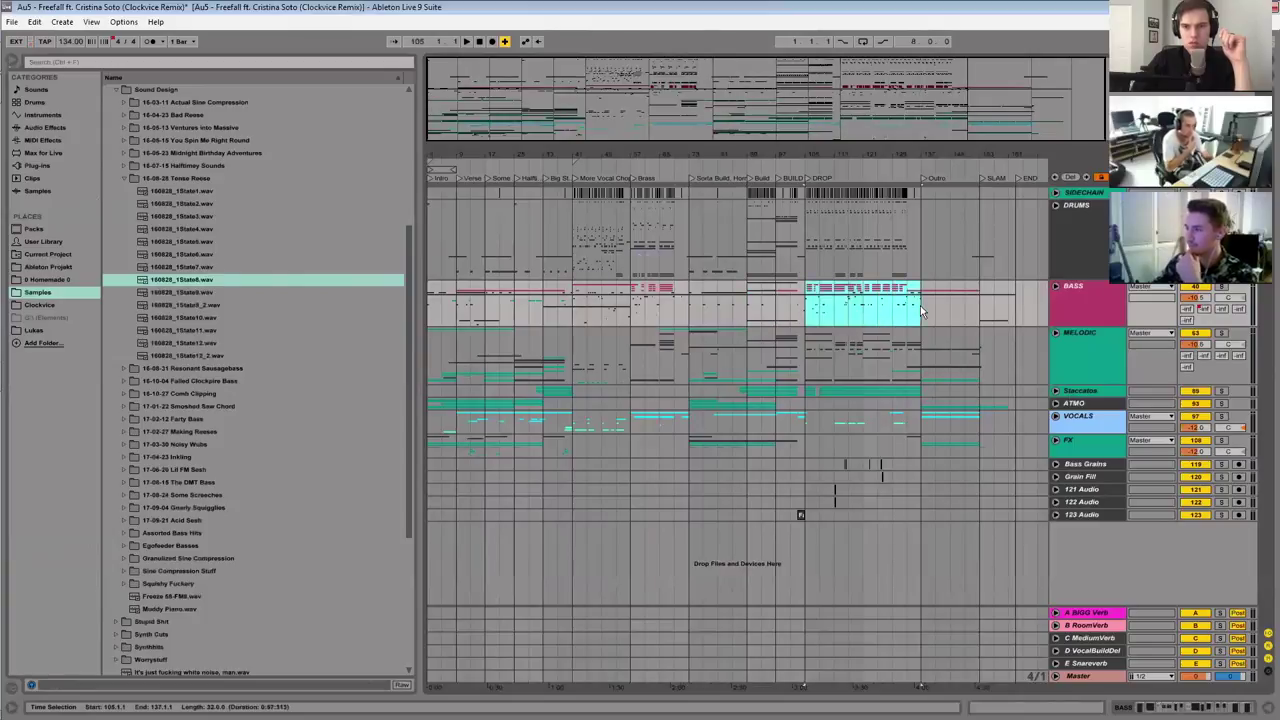
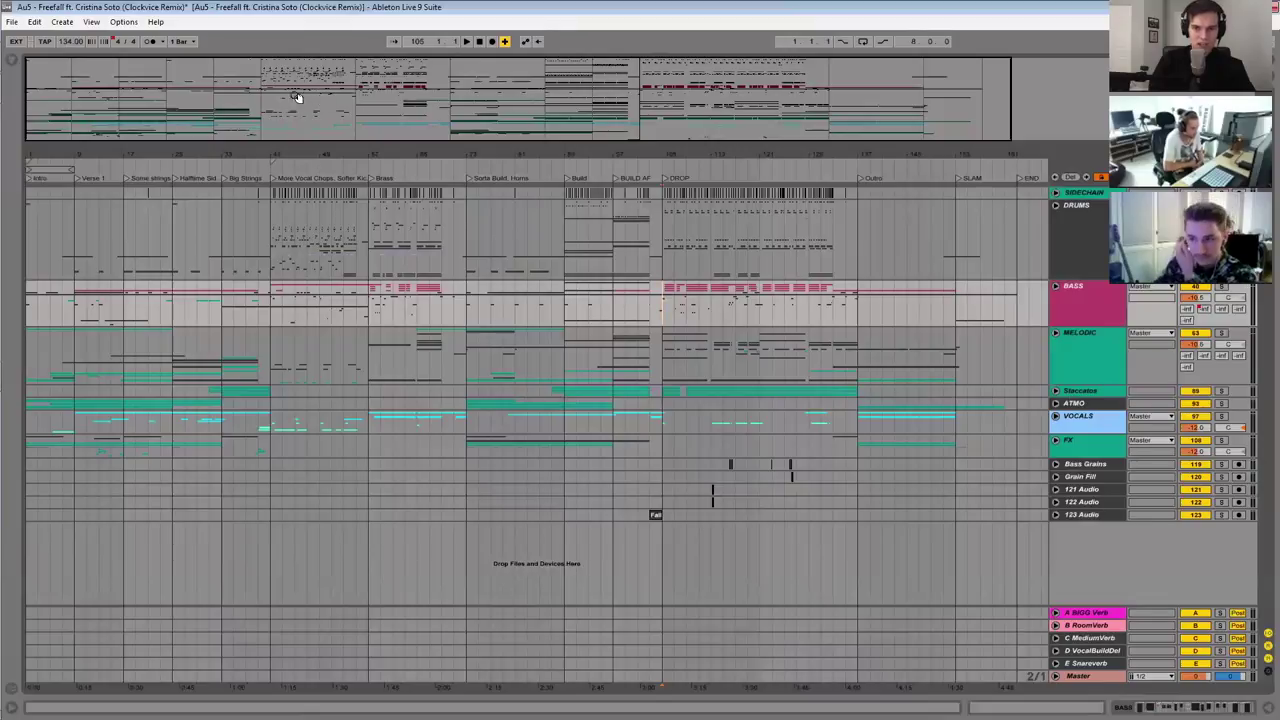
# Step: Unfold the DRUMS group and play the More Vocal Chops section from bar 41
pyautogui.moveTo(232, 99); pyautogui.dragTo(210, 160)
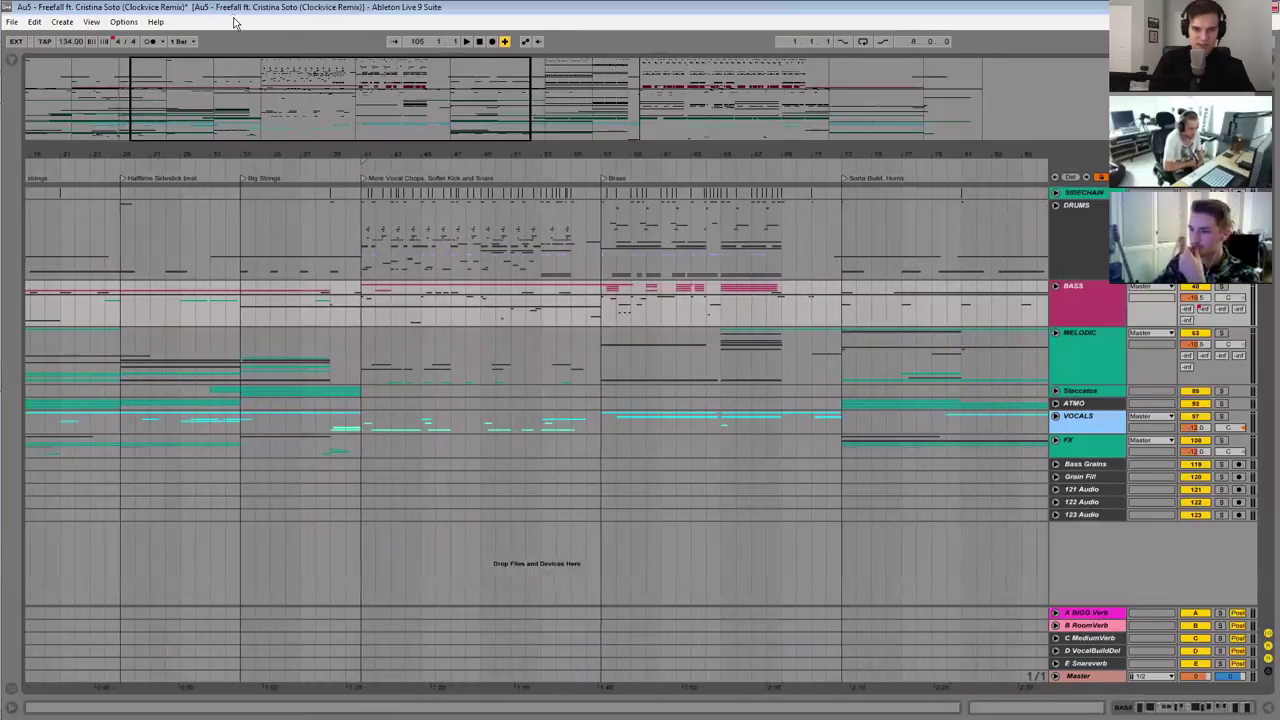
pyautogui.click(365, 223)
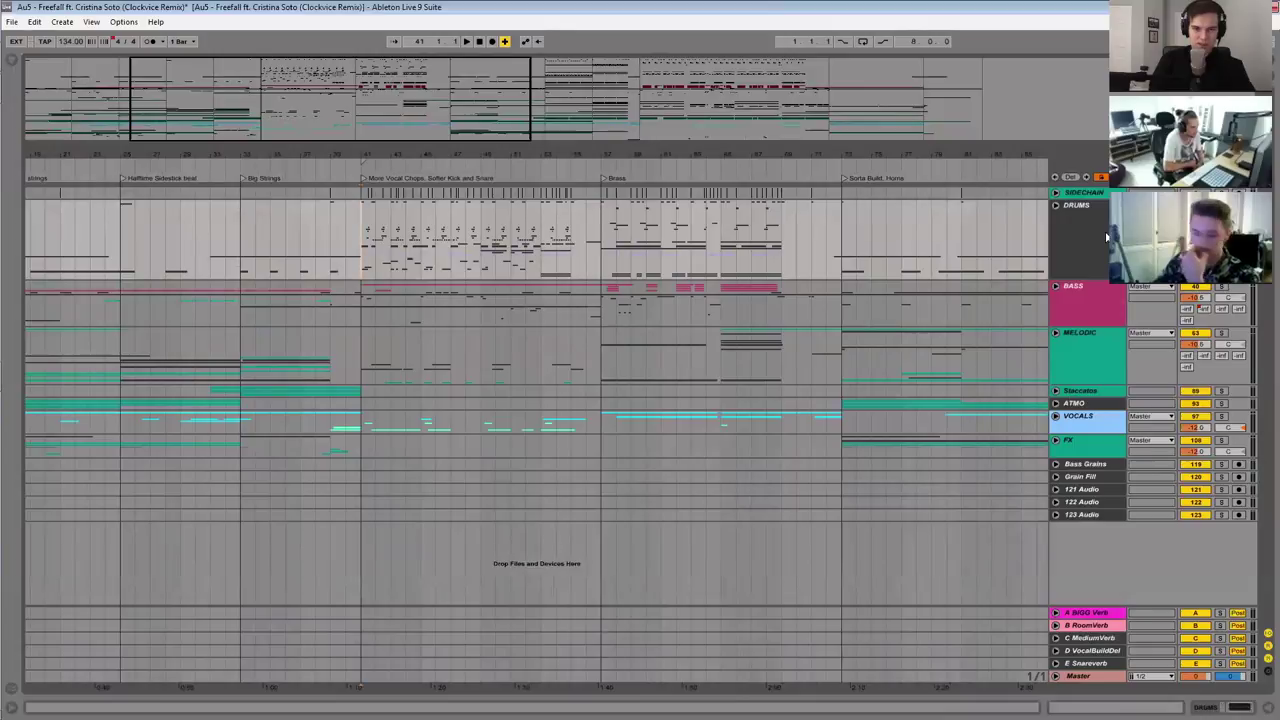
pyautogui.click(1055, 204)
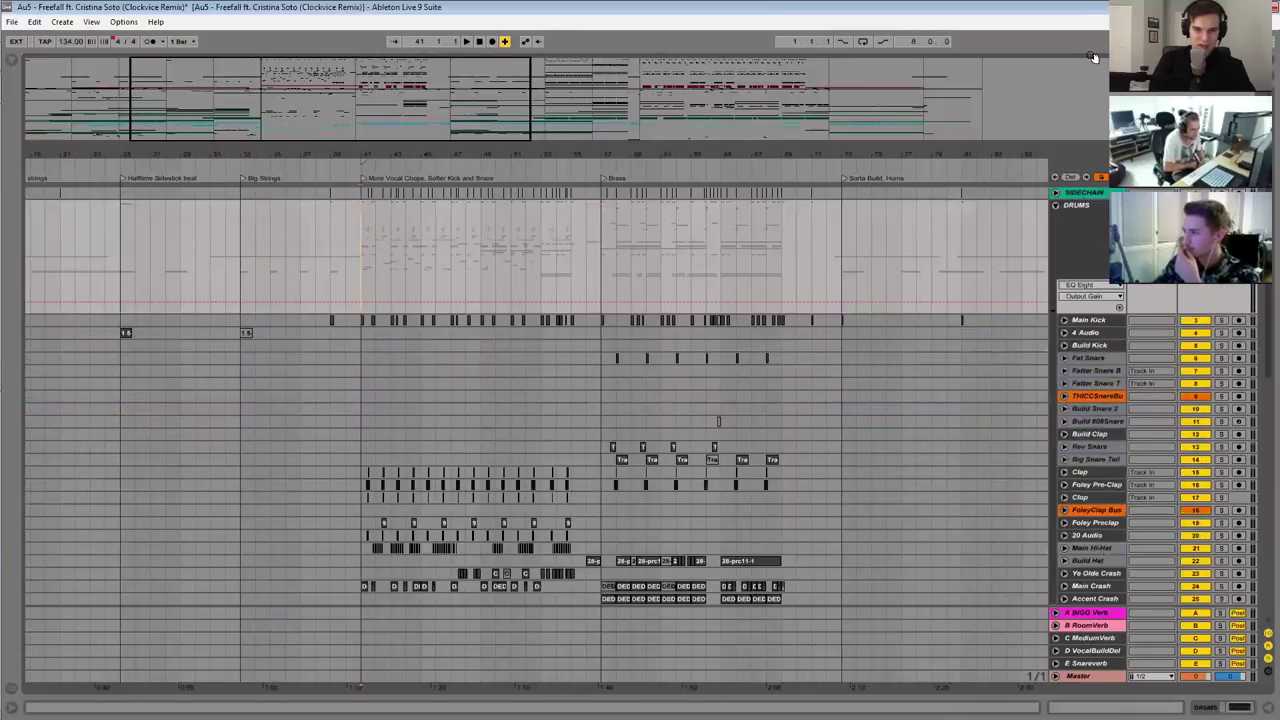
pyautogui.scroll(-2, 360, 239)
pyautogui.press('space')
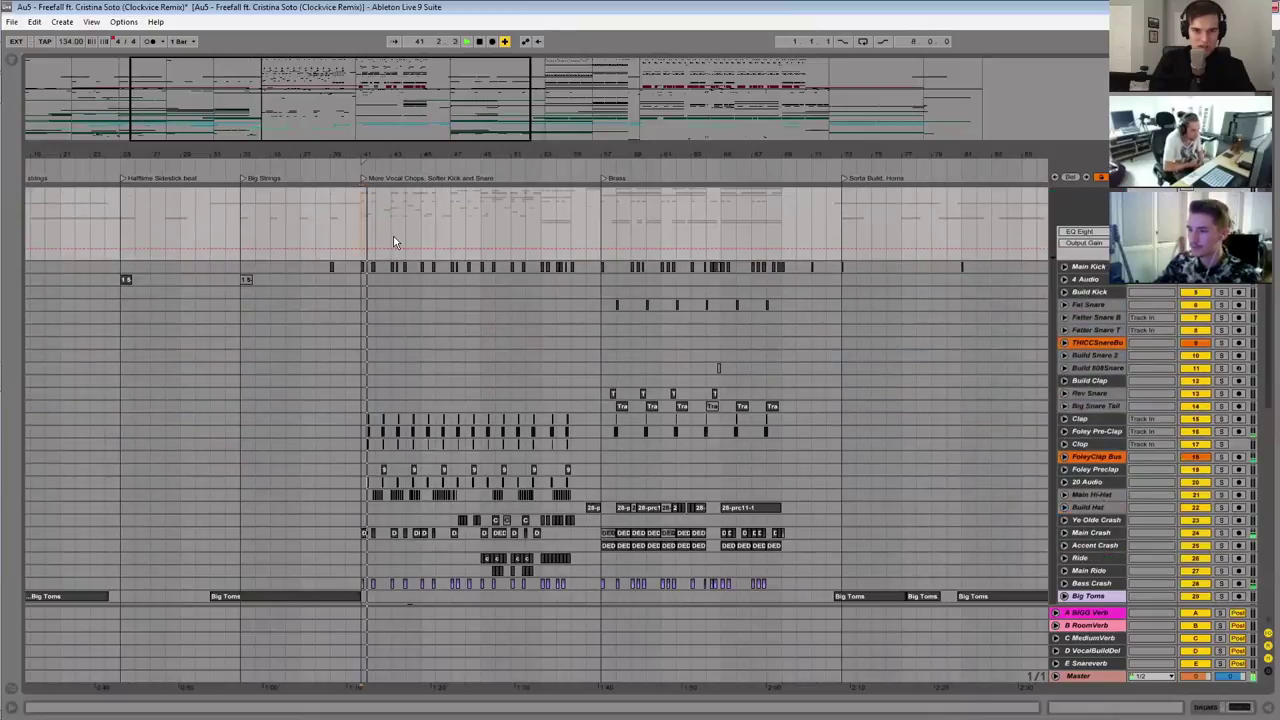
pyautogui.click(375, 230)
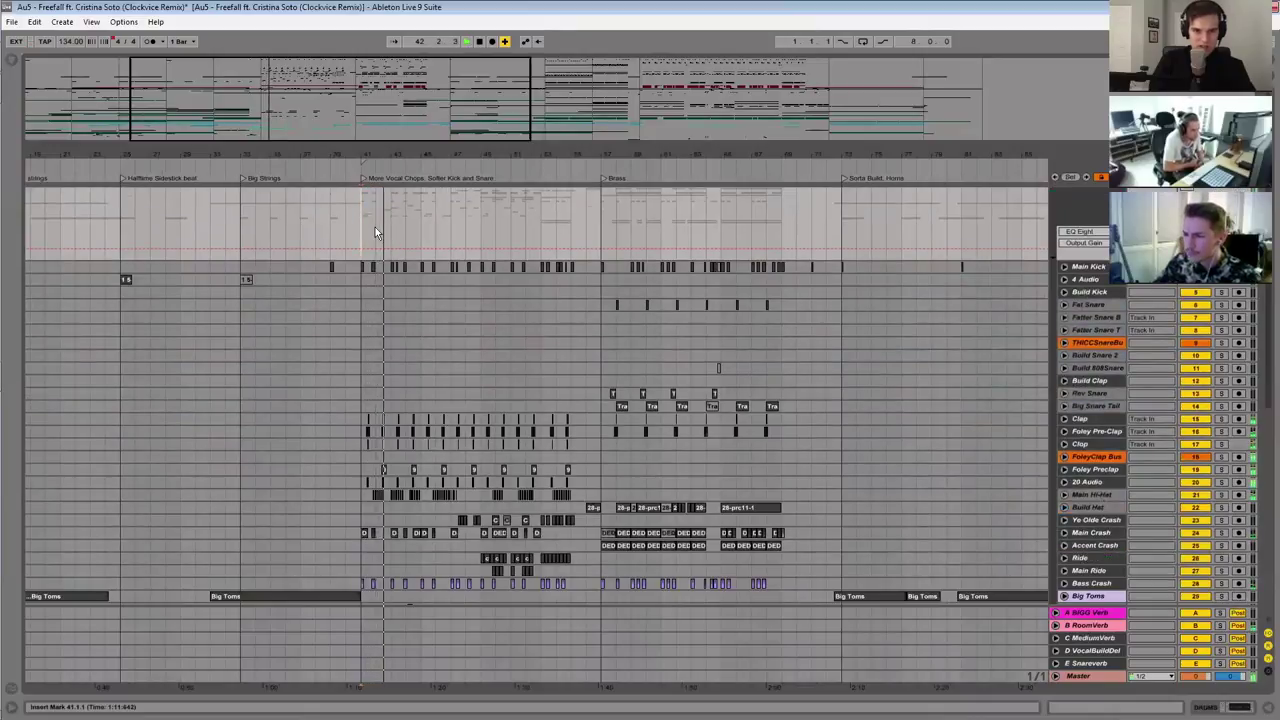
# Step: Examine the individual drum tracks' clips between bars 41 and 57 during playback, down to the Break Bus
pyautogui.scroll(-1, 375, 230)
pyautogui.moveTo(306, 74); pyautogui.dragTo(300, 108)
pyautogui.scroll(-4, 457, 390)
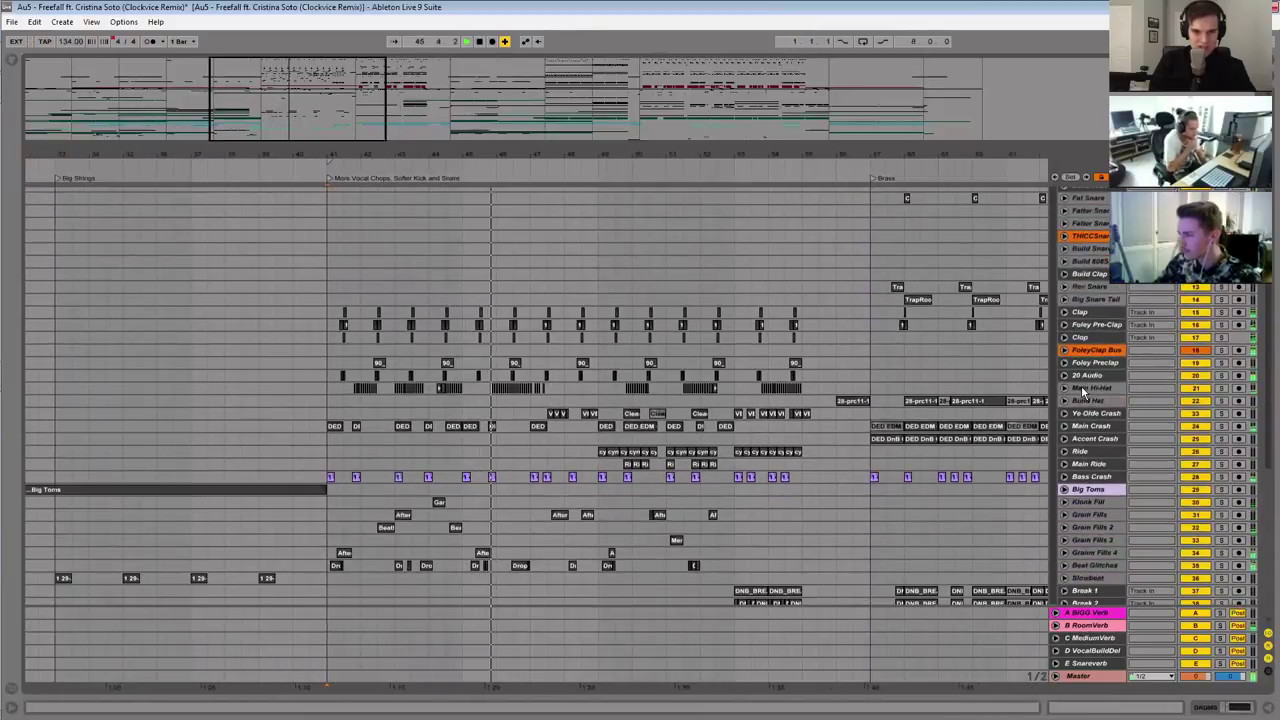
pyautogui.scroll(-2, 545, 387)
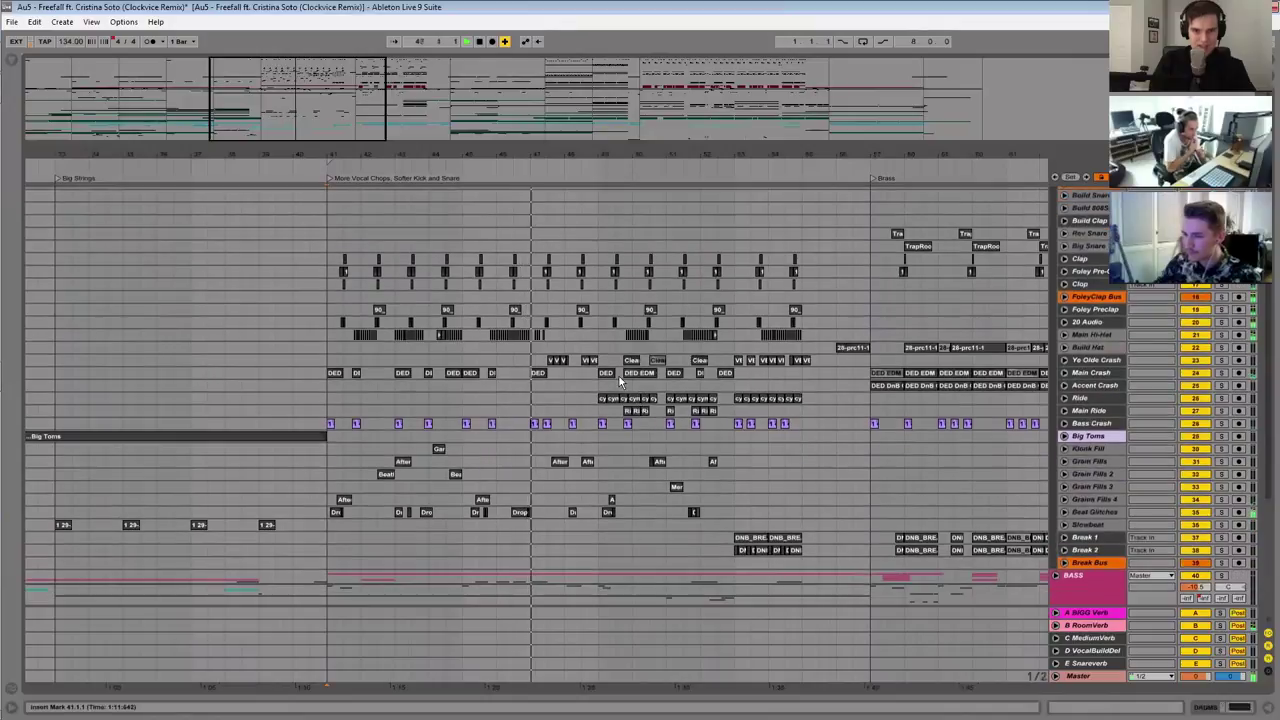
# Step: Examine the drum tracks' clips between bars 48 and 57 during playback and stop before the Brass section
pyautogui.scroll(3, 560, 388)
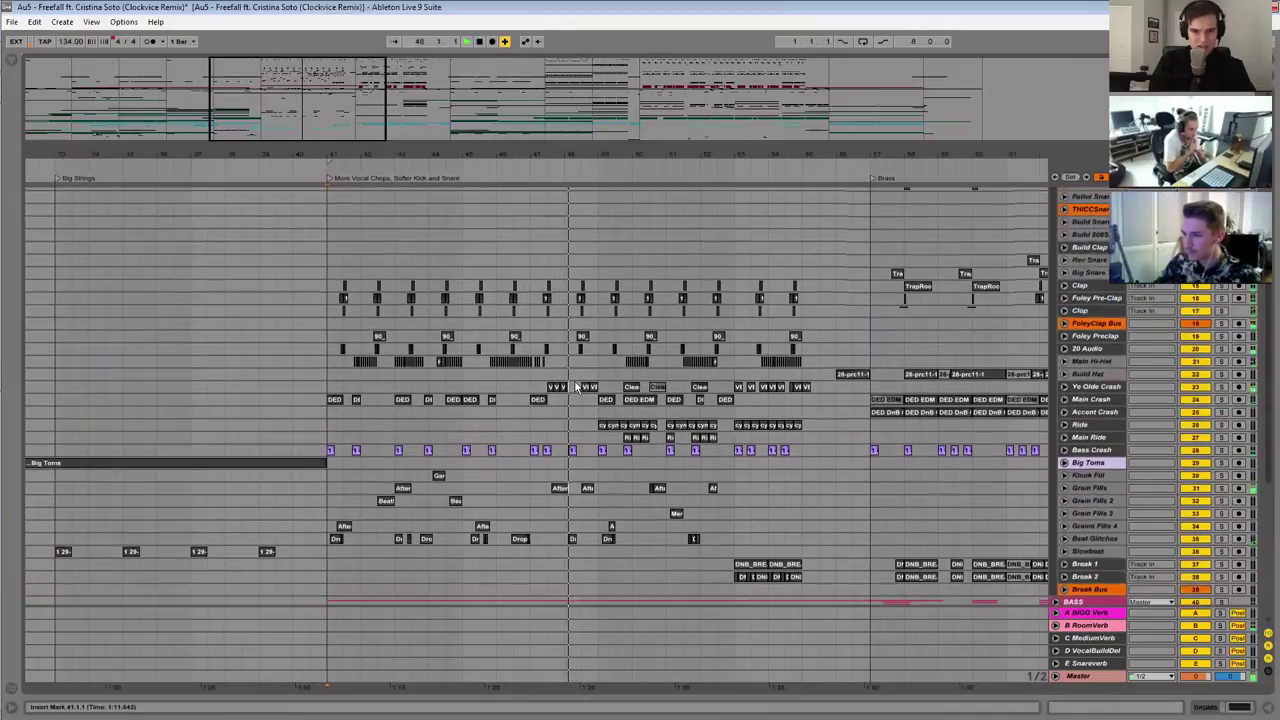
pyautogui.scroll(2, 580, 385)
pyautogui.scroll(-1, 584, 381)
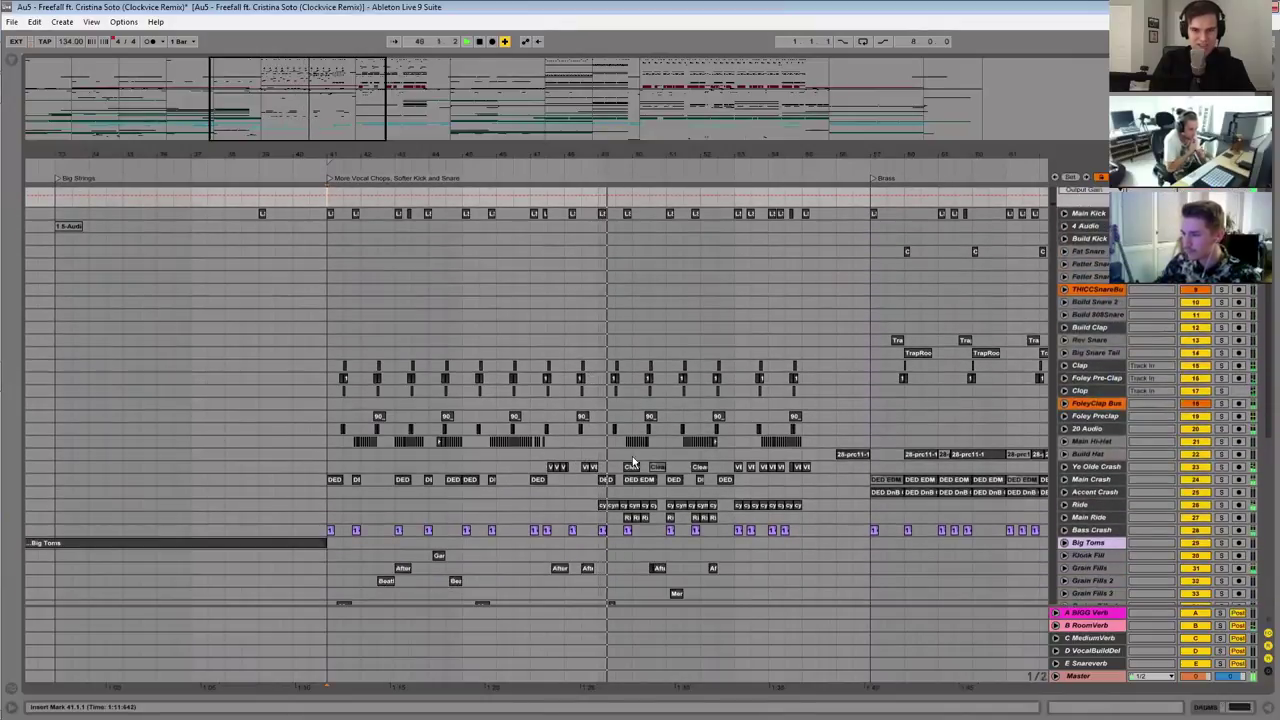
pyautogui.scroll(-2, 643, 495)
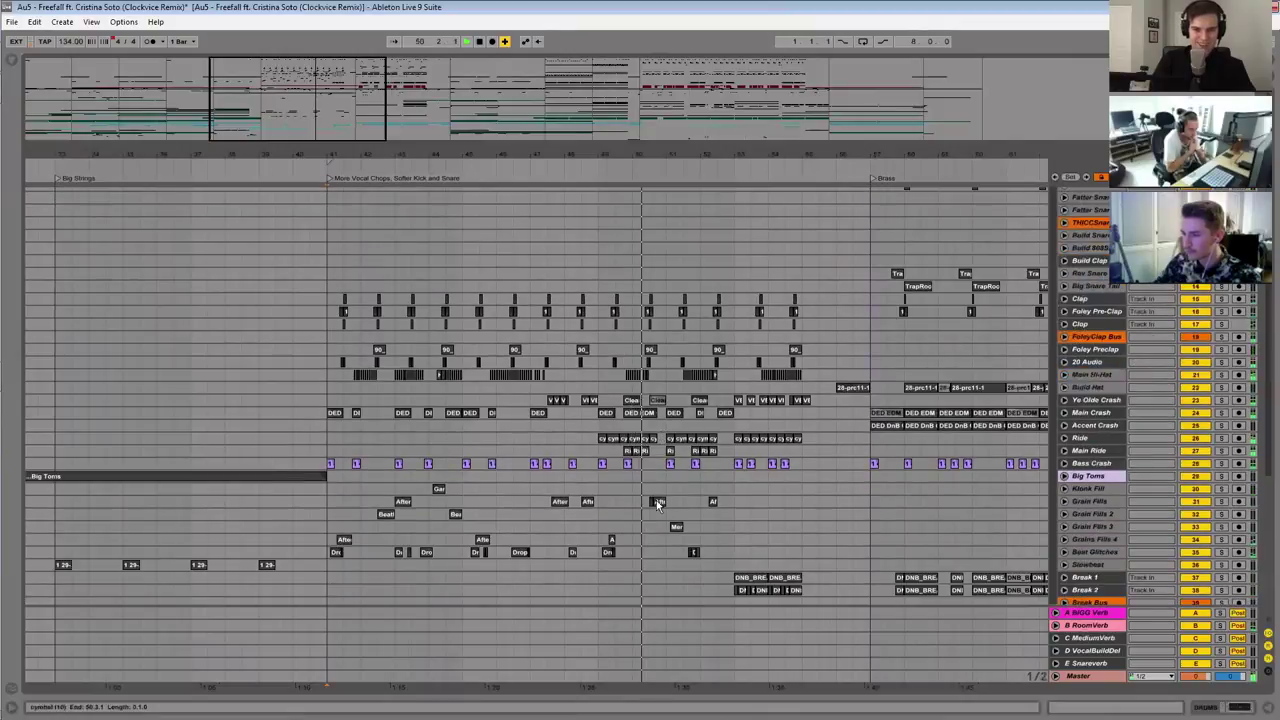
pyautogui.scroll(-1, 645, 483)
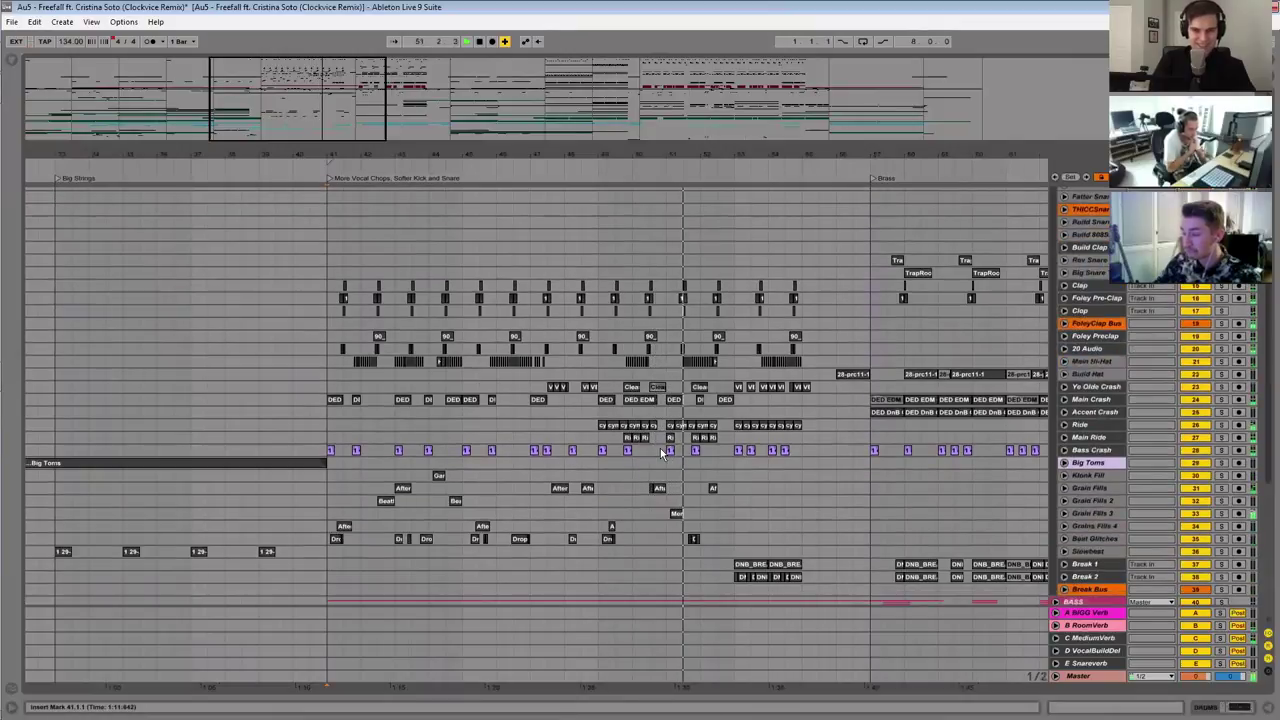
pyautogui.scroll(4, 847, 404)
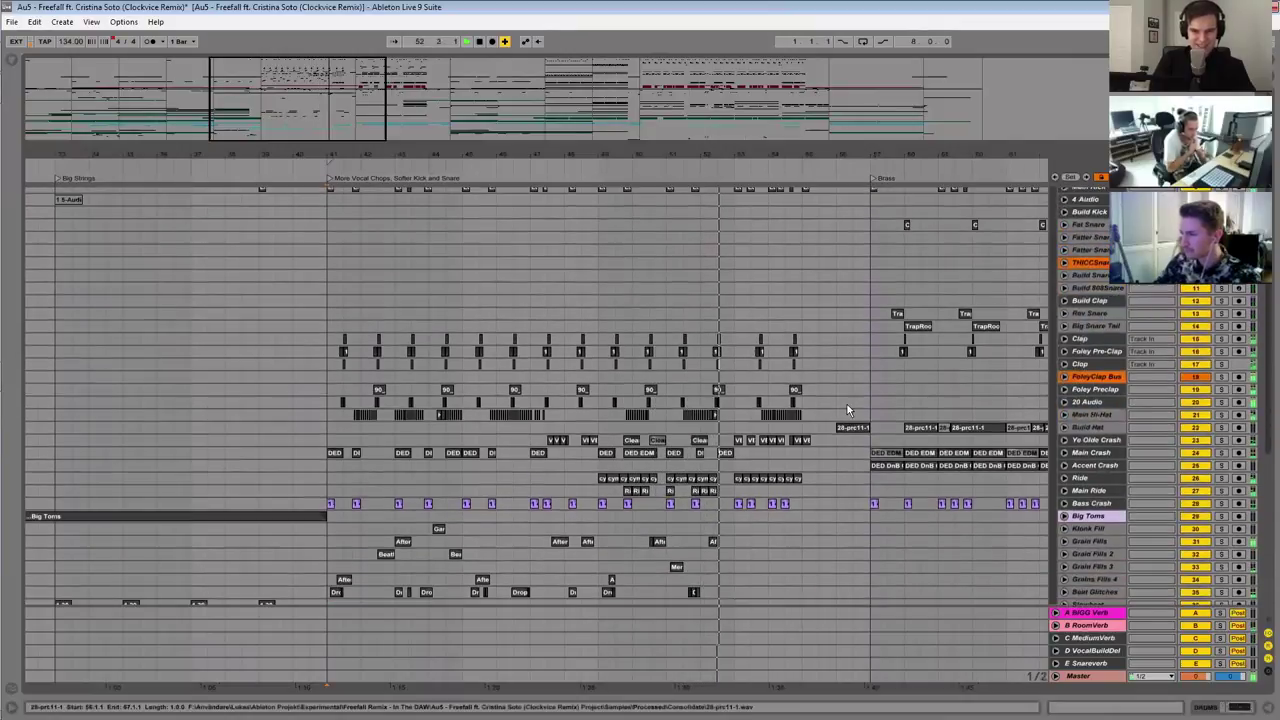
pyautogui.scroll(3, 847, 404)
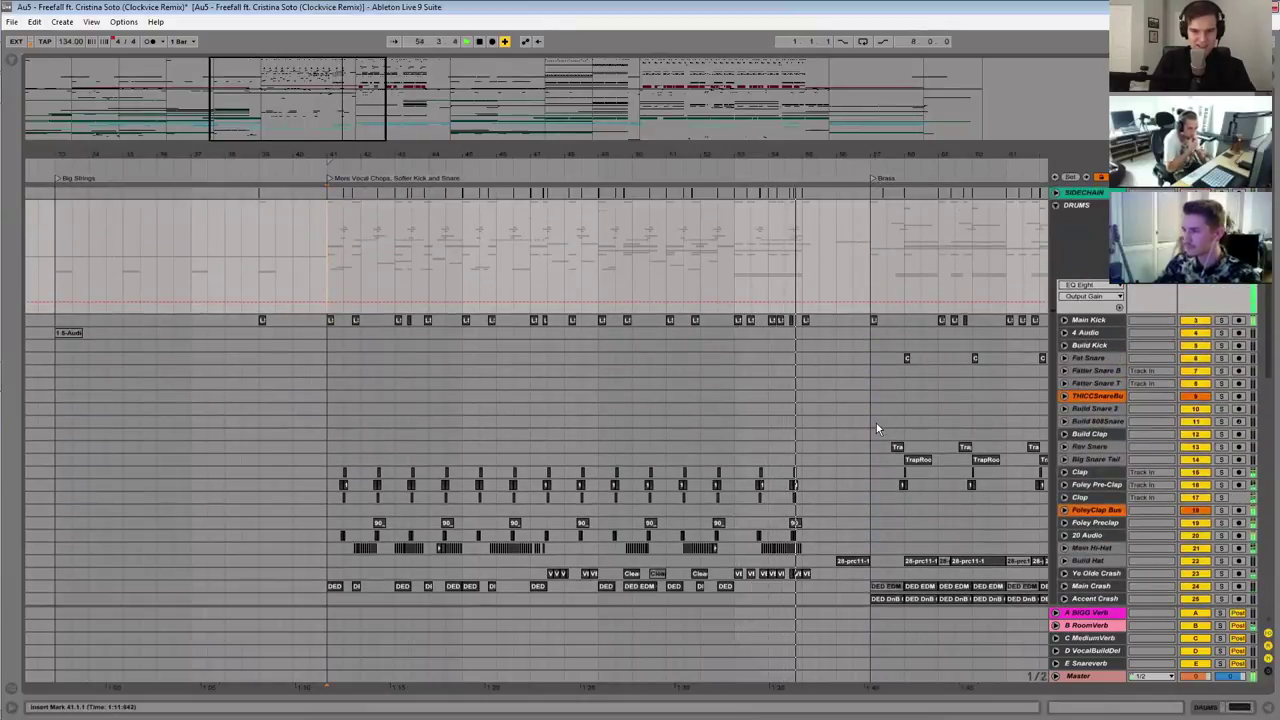
pyautogui.scroll(-4, 715, 315)
pyautogui.scroll(4, 850, 335)
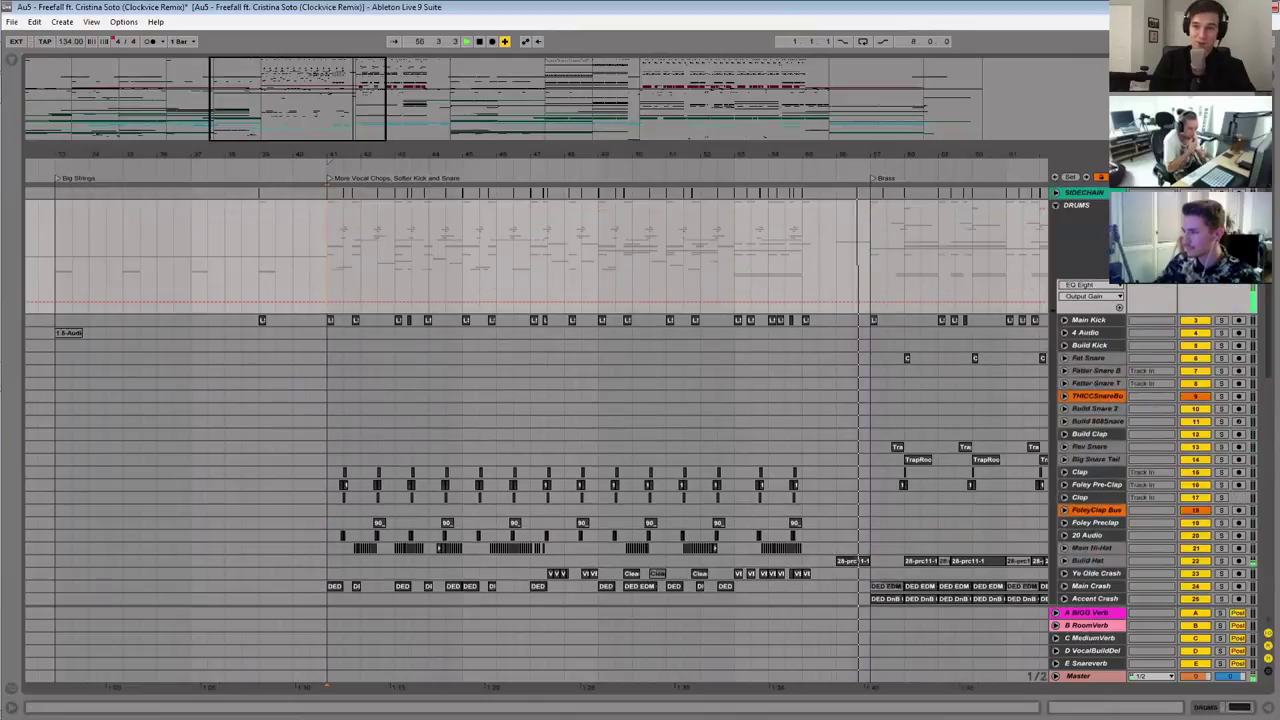
pyautogui.press('space')
# Step: Examine the drum clips from bar 41 to bar 53 more closely, from the Main Kick down to the Break Bus
pyautogui.moveTo(393, 109); pyautogui.dragTo(314, 109)
pyautogui.scroll(-2, 419, 343)
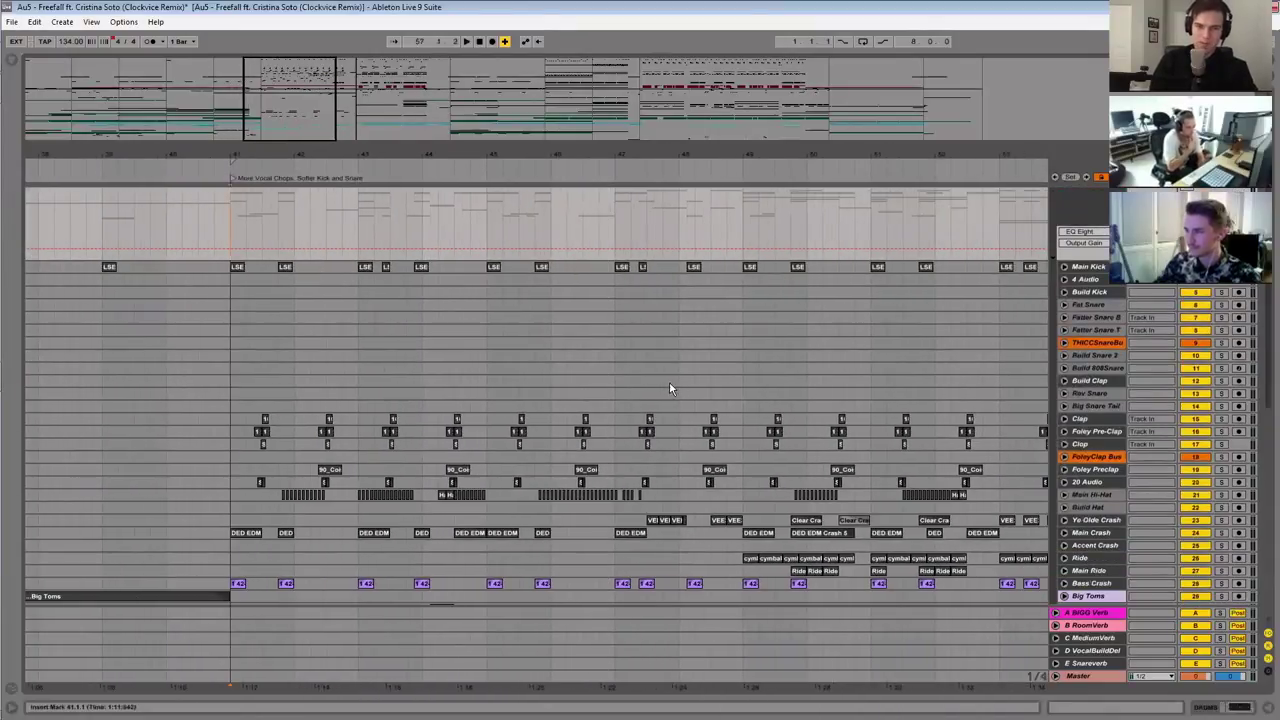
pyautogui.scroll(-2, 670, 388)
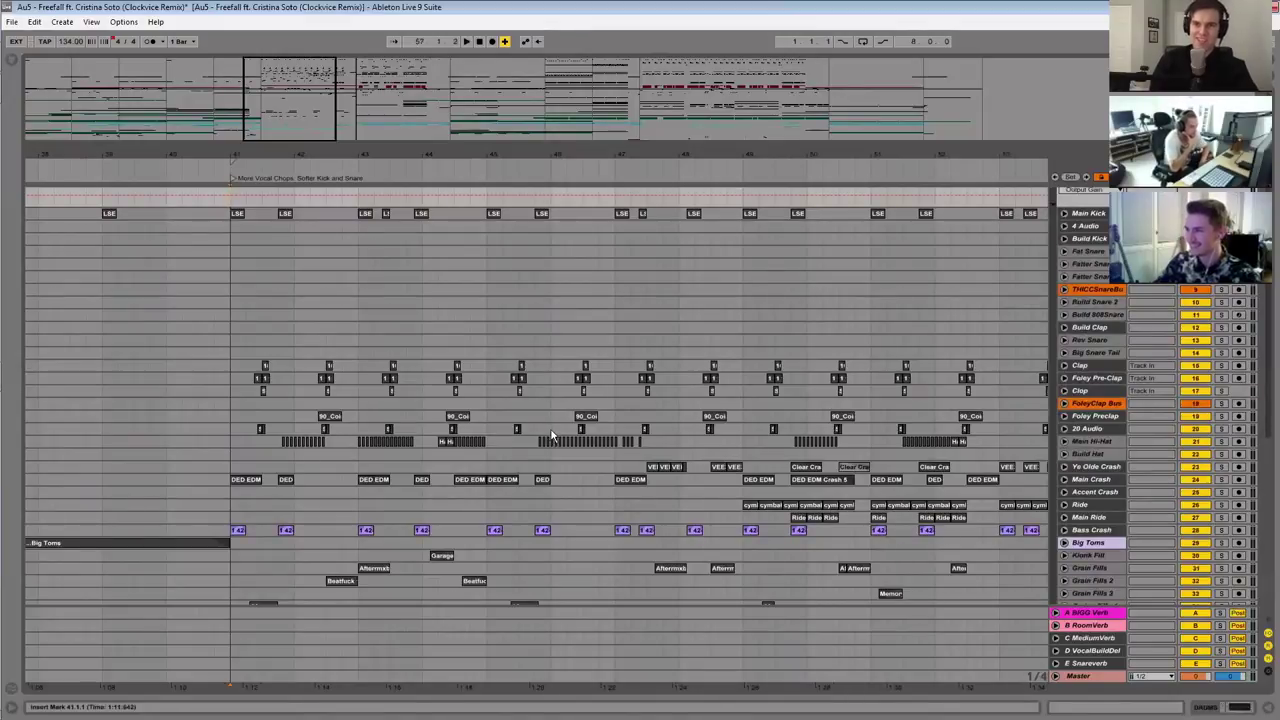
pyautogui.scroll(-4, 568, 461)
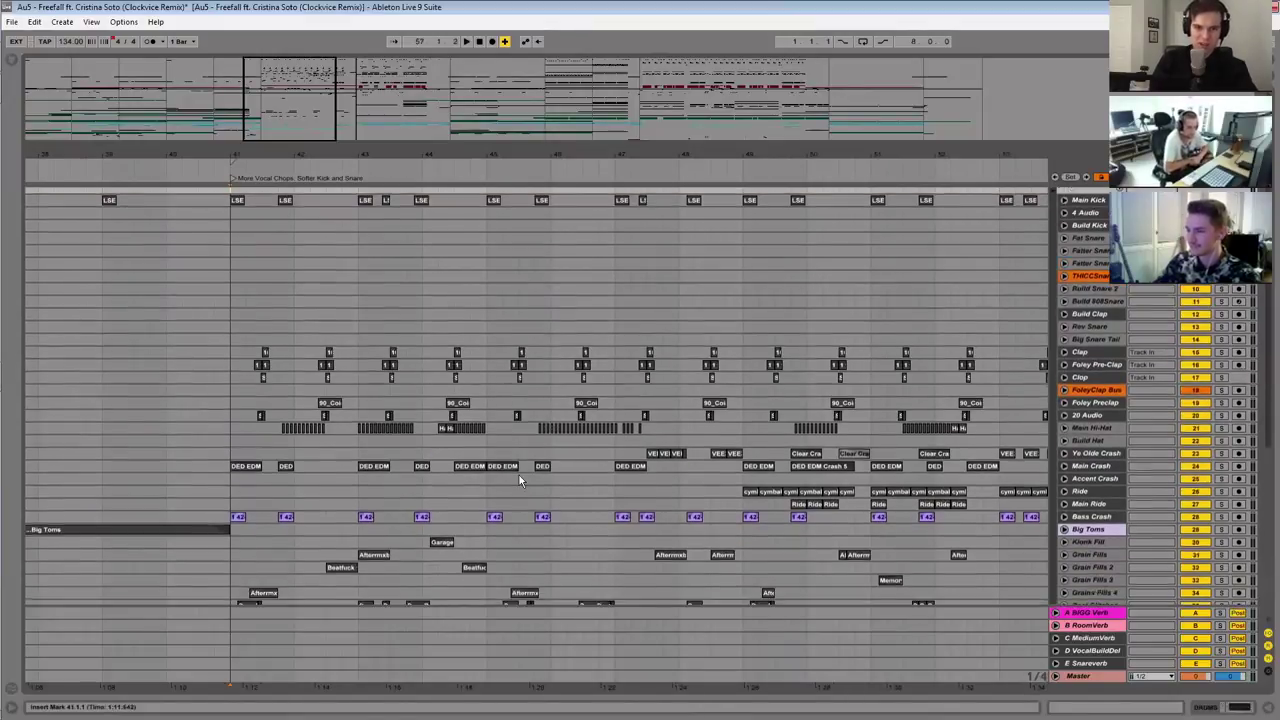
pyautogui.scroll(8, 450, 428)
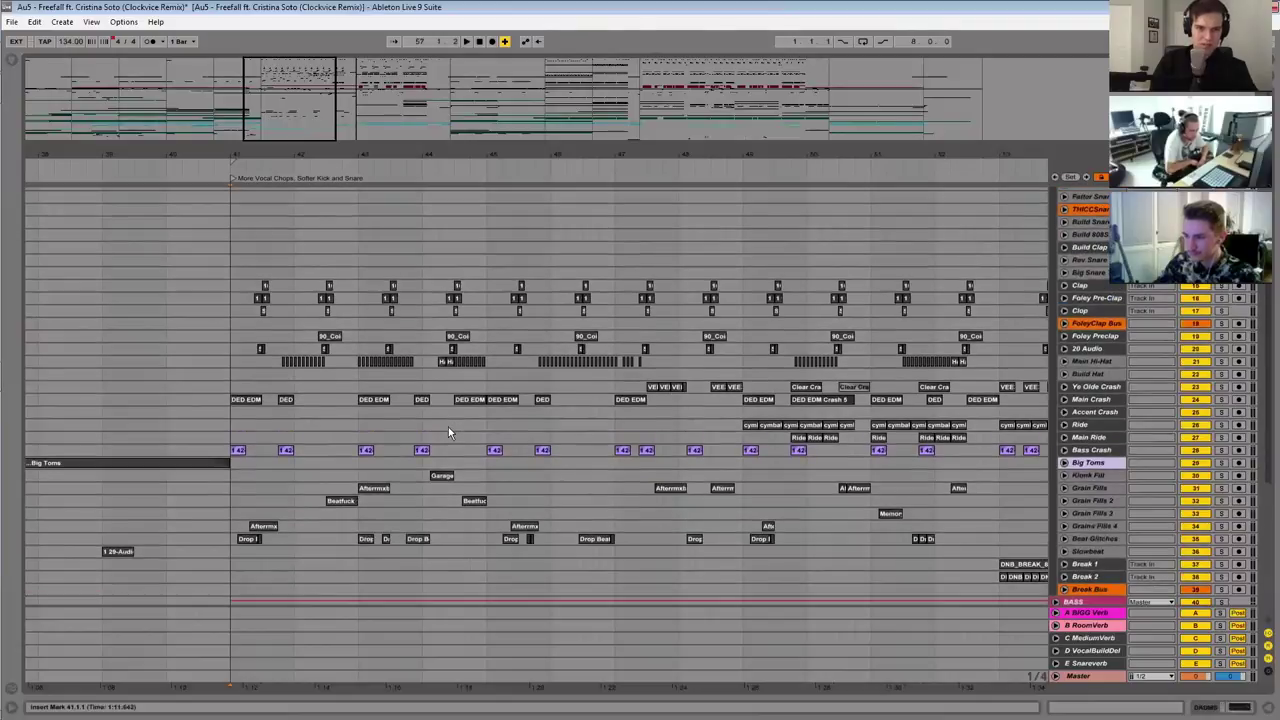
pyautogui.scroll(-5, 447, 430)
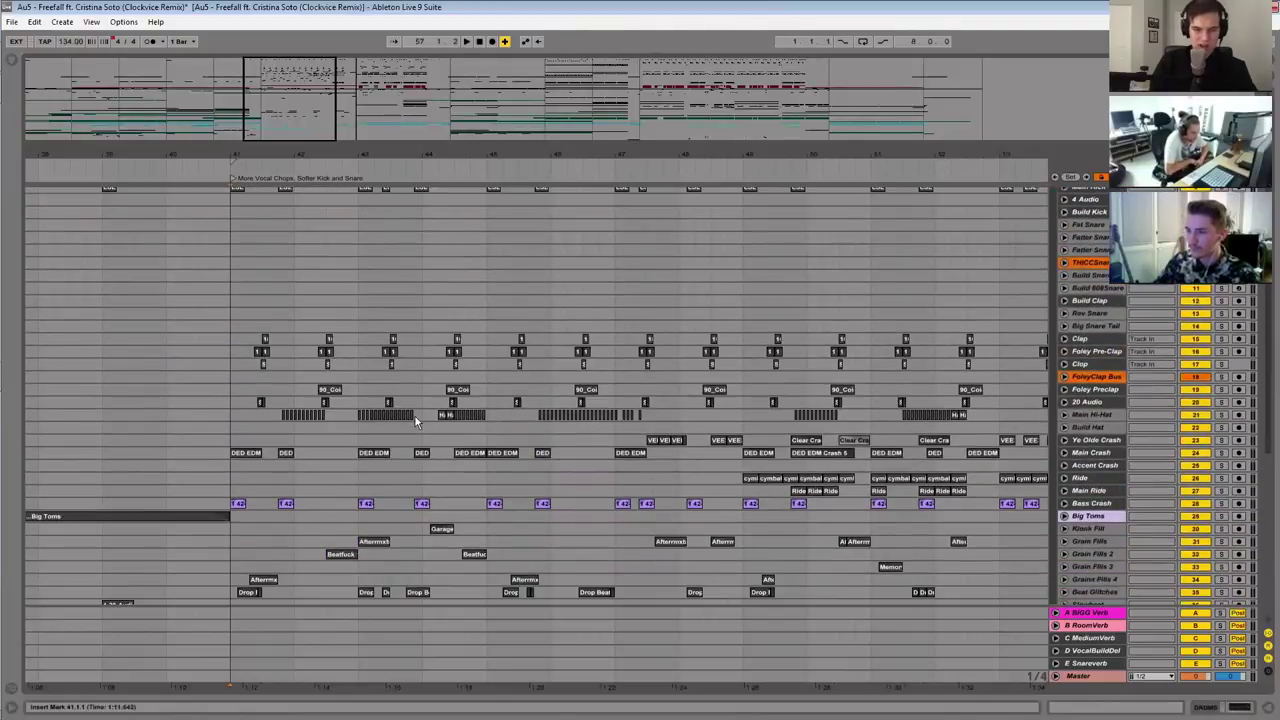
pyautogui.scroll(4, 226, 257)
# Step: Examine the Main Kick waveform at bar 41 up close and select its first LSE Kick 23 clip
pyautogui.moveTo(253, 82); pyautogui.dragTo(253, 110)
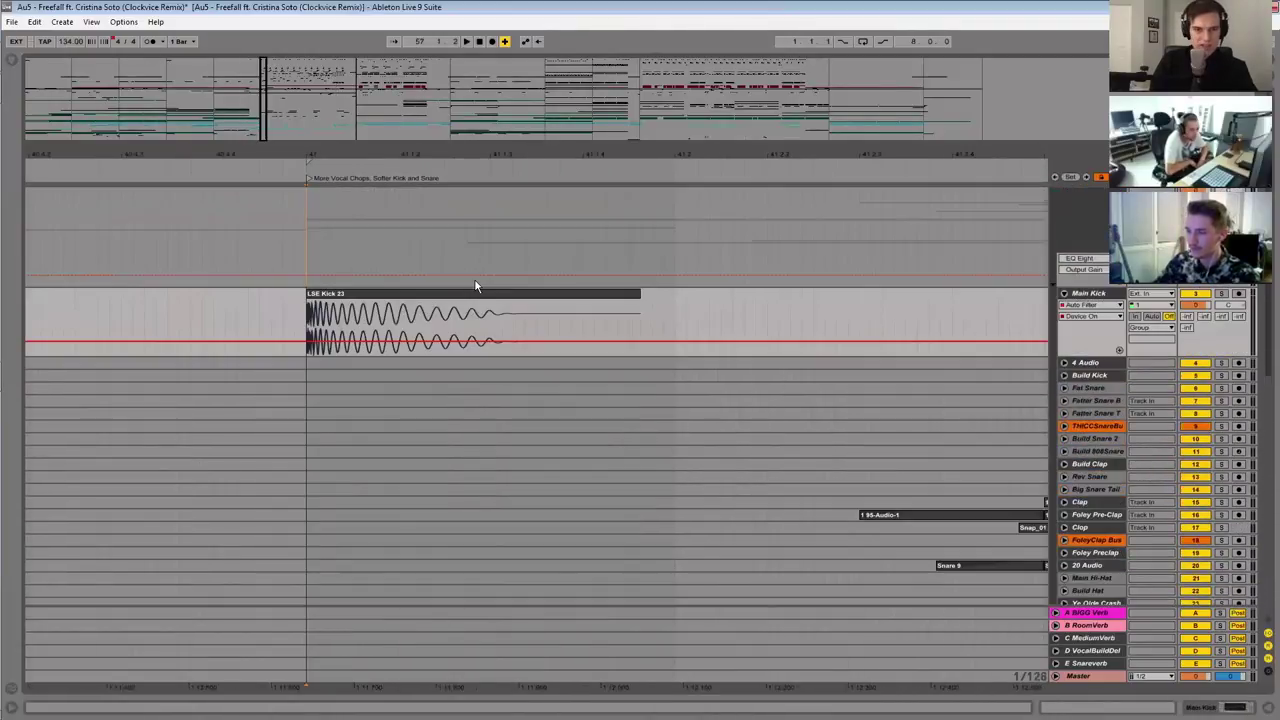
pyautogui.click(500, 295)
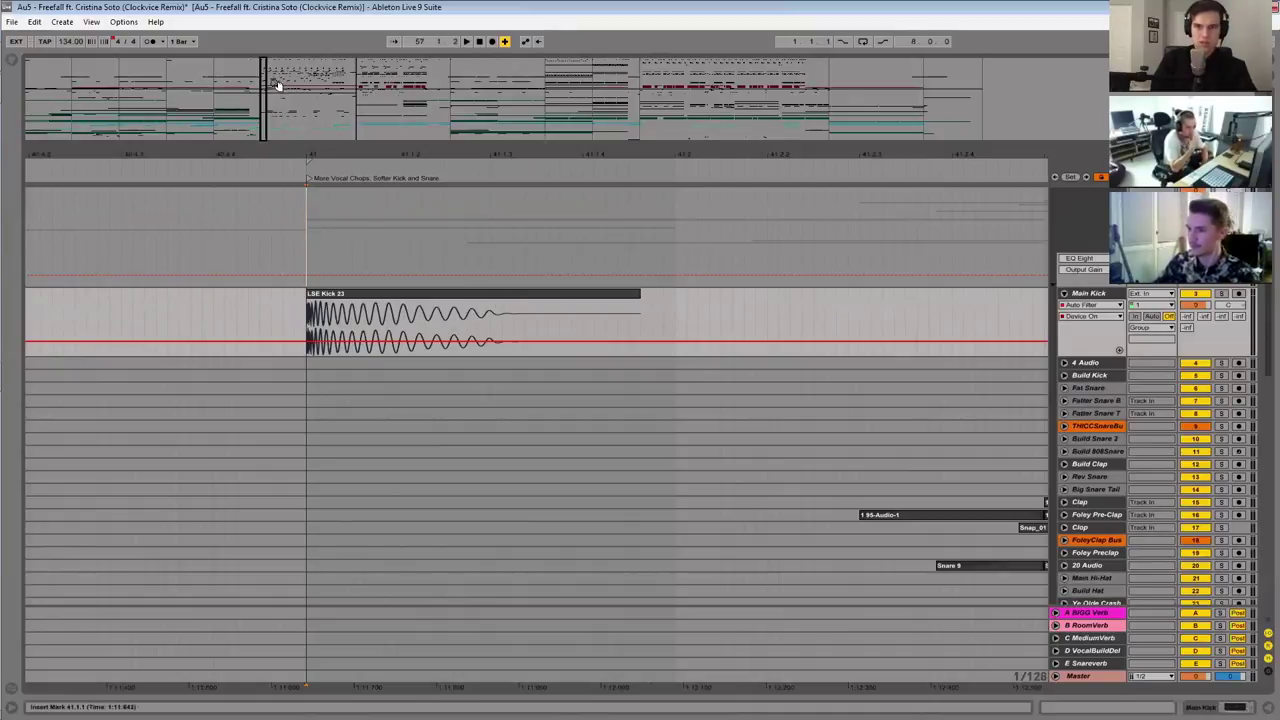
pyautogui.moveTo(267, 83); pyautogui.dragTo(267, 58)
pyautogui.scroll(-1, 380, 303)
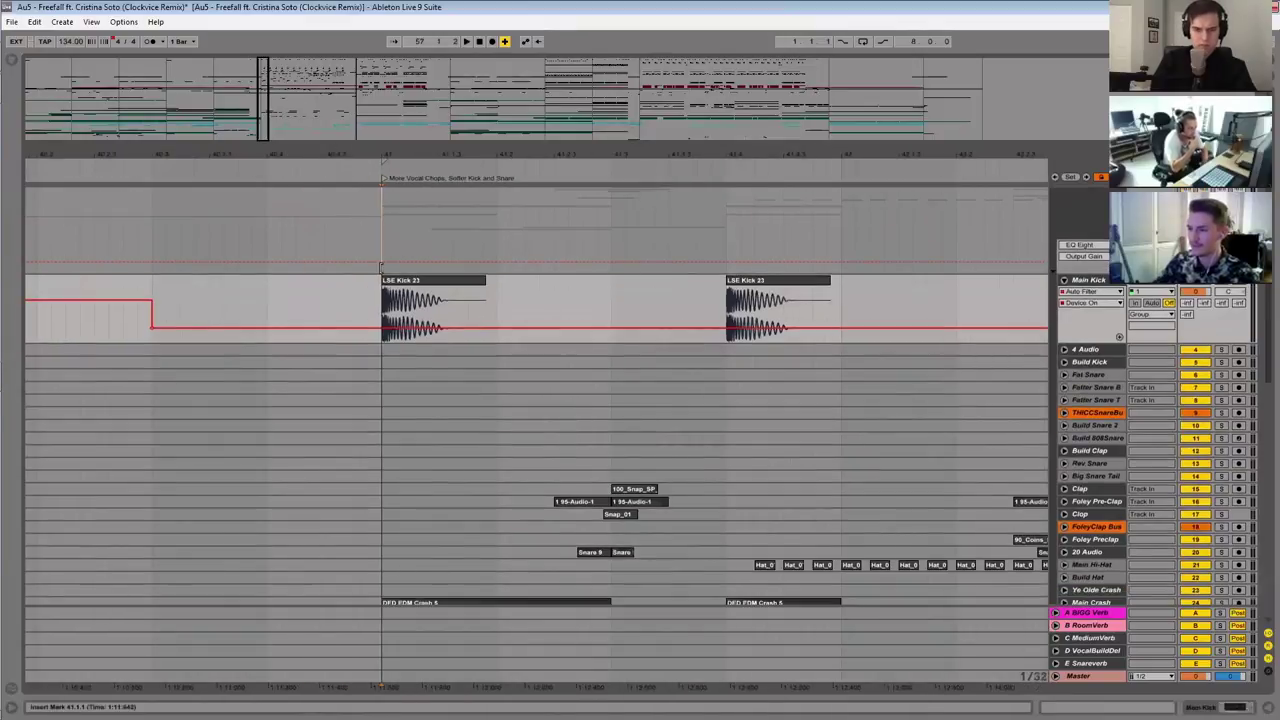
pyautogui.click(416, 281)
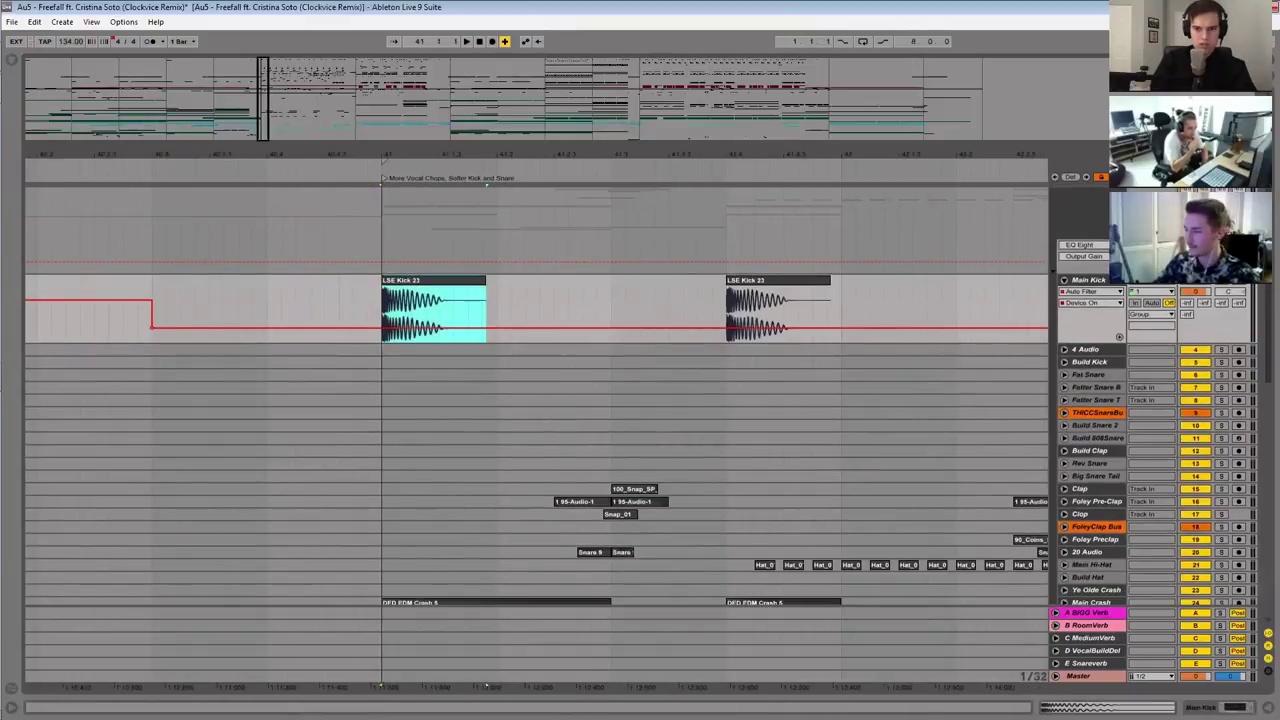
# Step: Inspect the Main Kick's effects rack with its Glue Compressor and Auto Filter unfolded, collapse the rack and hide the device chain
pyautogui.hotkey('shift', 'Tab')
pyautogui.doubleClick(35, 637)
pyautogui.doubleClick(699, 621)
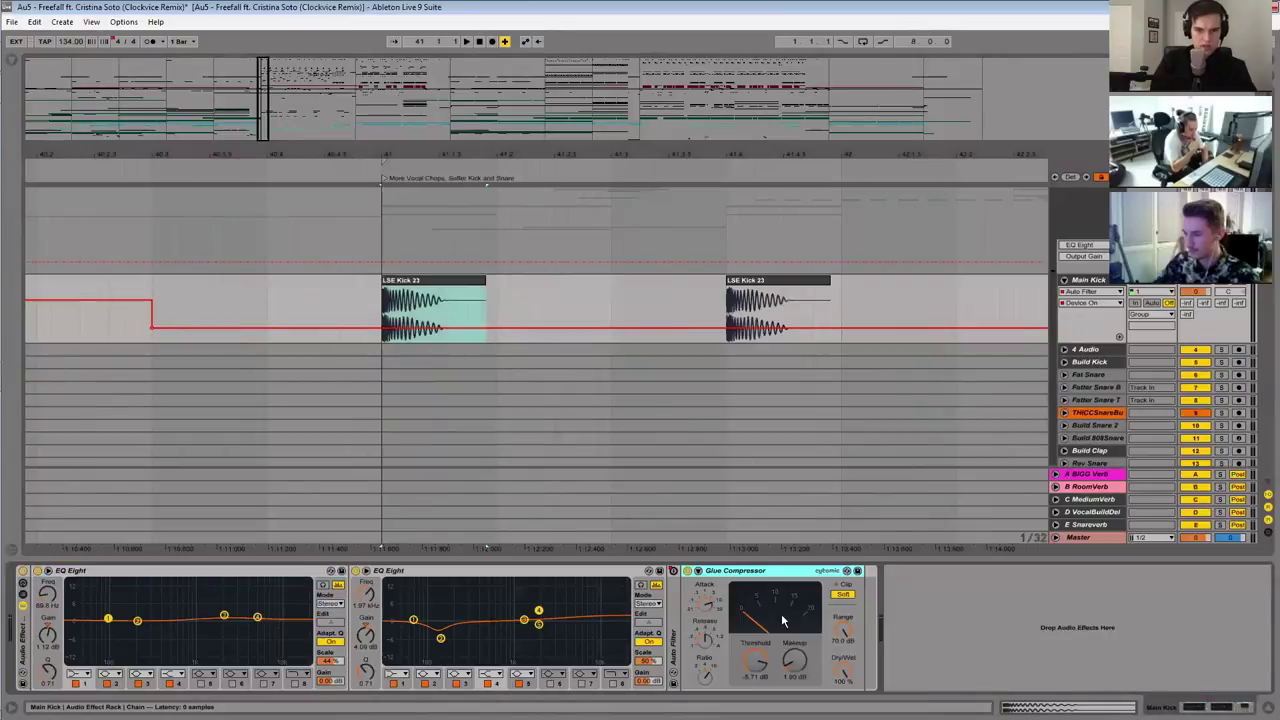
pyautogui.doubleClick(671, 624)
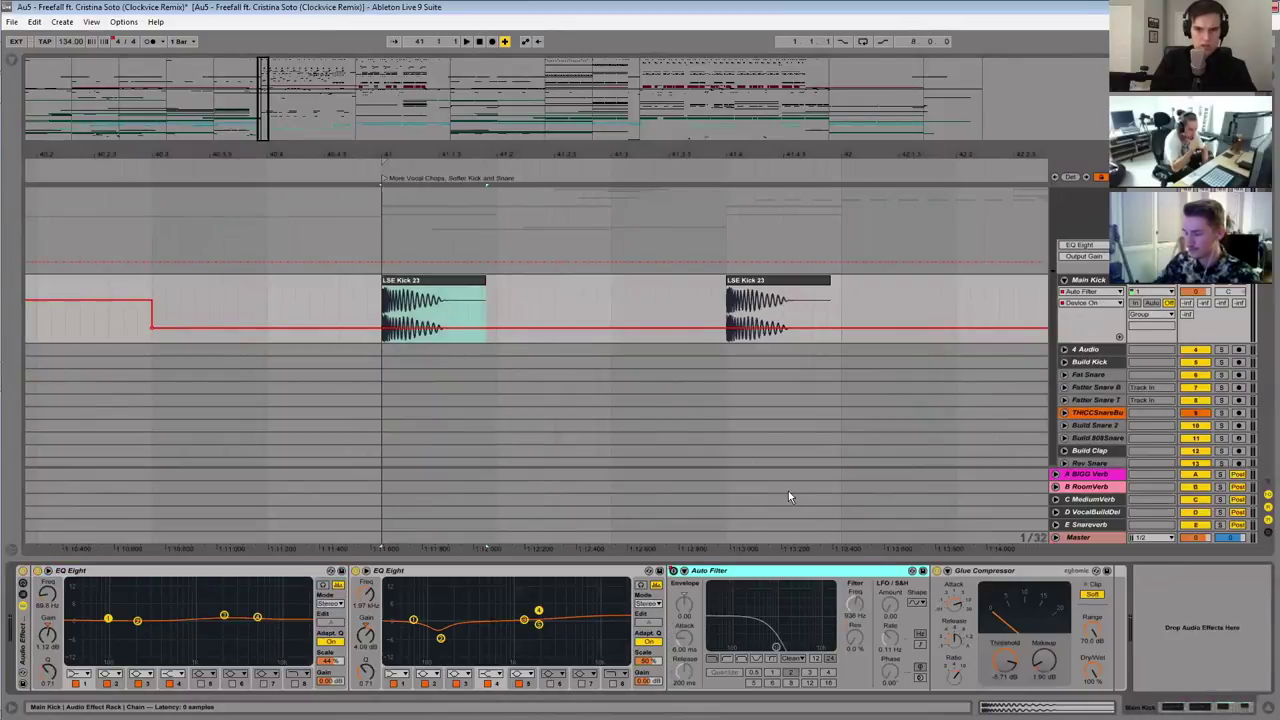
pyautogui.doubleClick(22, 630)
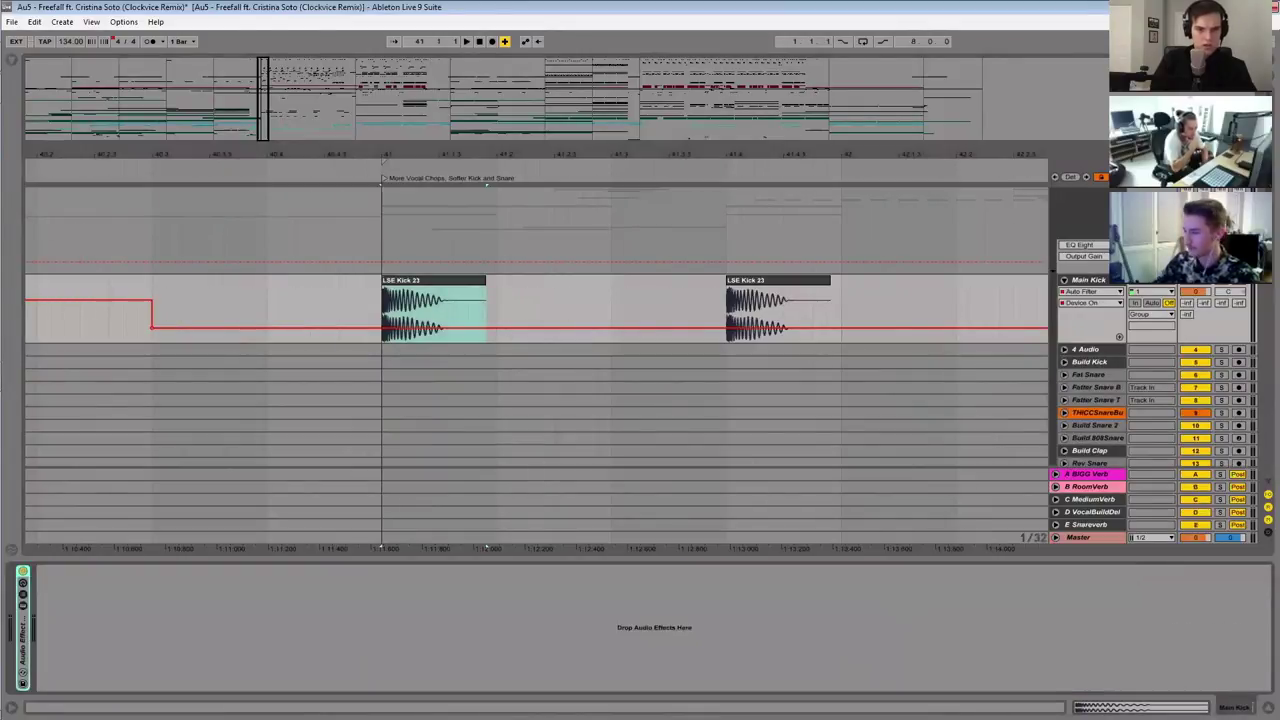
pyautogui.hotkey('ctrl', 'alt', 'l')
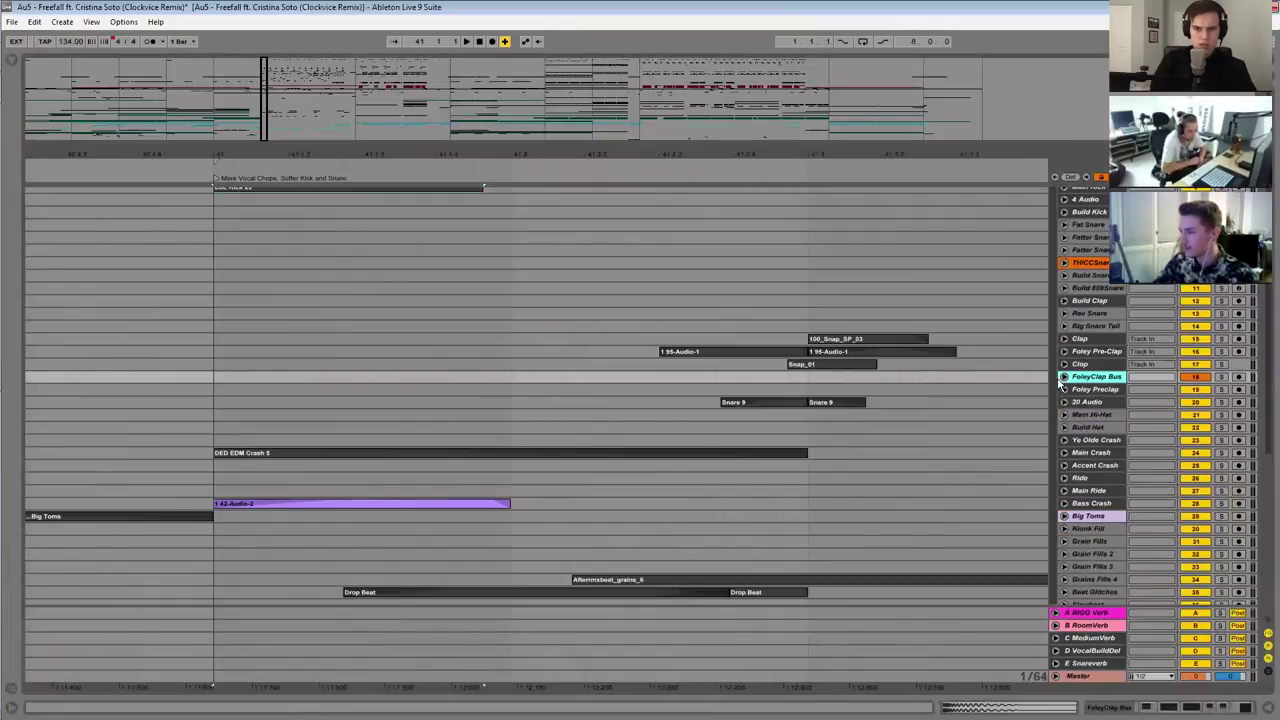
# Step: Unfold the FoleyClap Bus and play it soloed from 41.2.3
pyautogui.click(1064, 377)
pyautogui.click(657, 382)
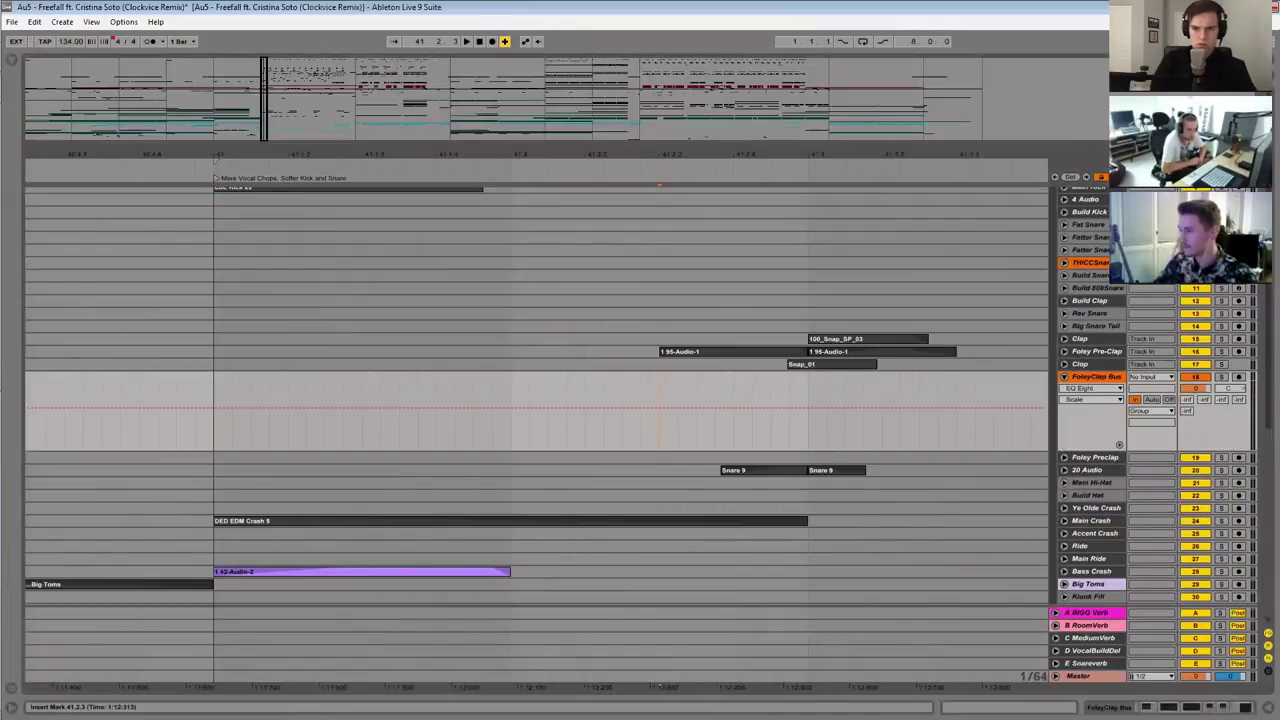
pyautogui.press('s')
pyautogui.press('space')
# Step: Unfold and solo the Clap track and audition its 100_Snap_SP_03 clip
pyautogui.click(1064, 339)
pyautogui.press('s')
pyautogui.press('space')
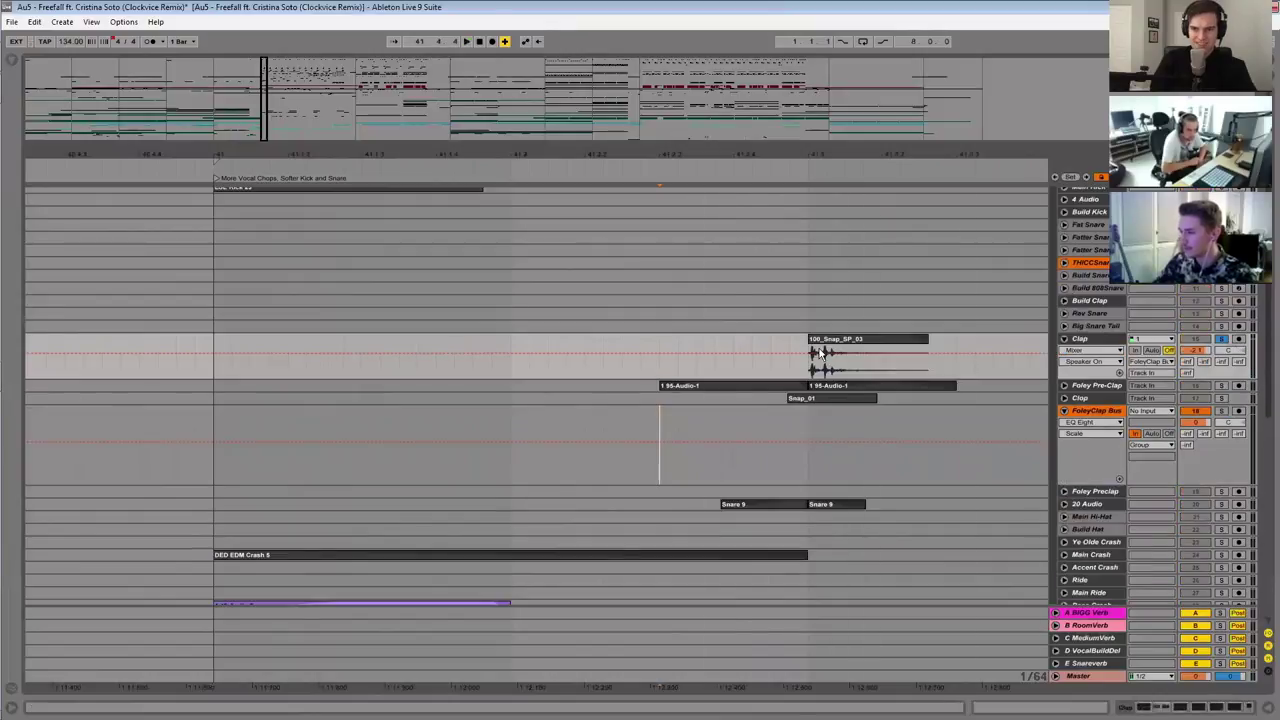
pyautogui.click(880, 339)
pyautogui.press('space')
pyautogui.press('space')
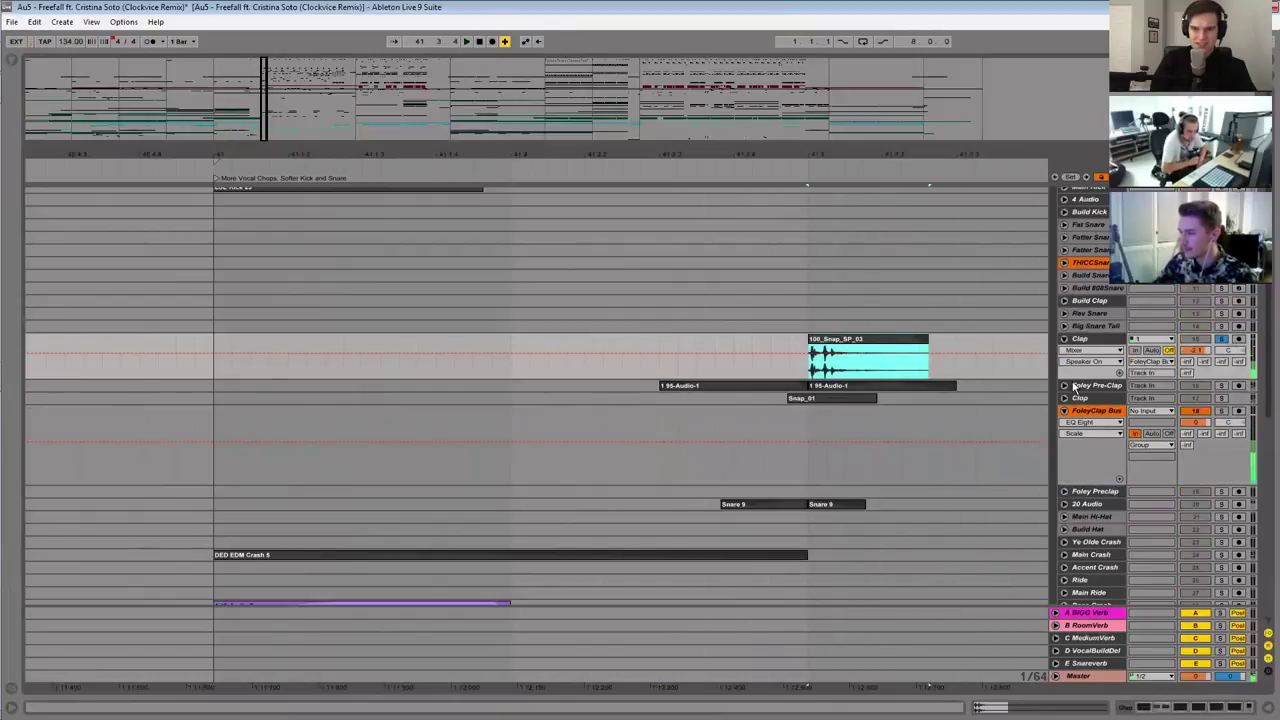
# Step: Unfold the Foley Pre-Clap track and audition its first 1 95-Audio-1 clip in solo
pyautogui.click(1064, 386)
pyautogui.click(723, 395)
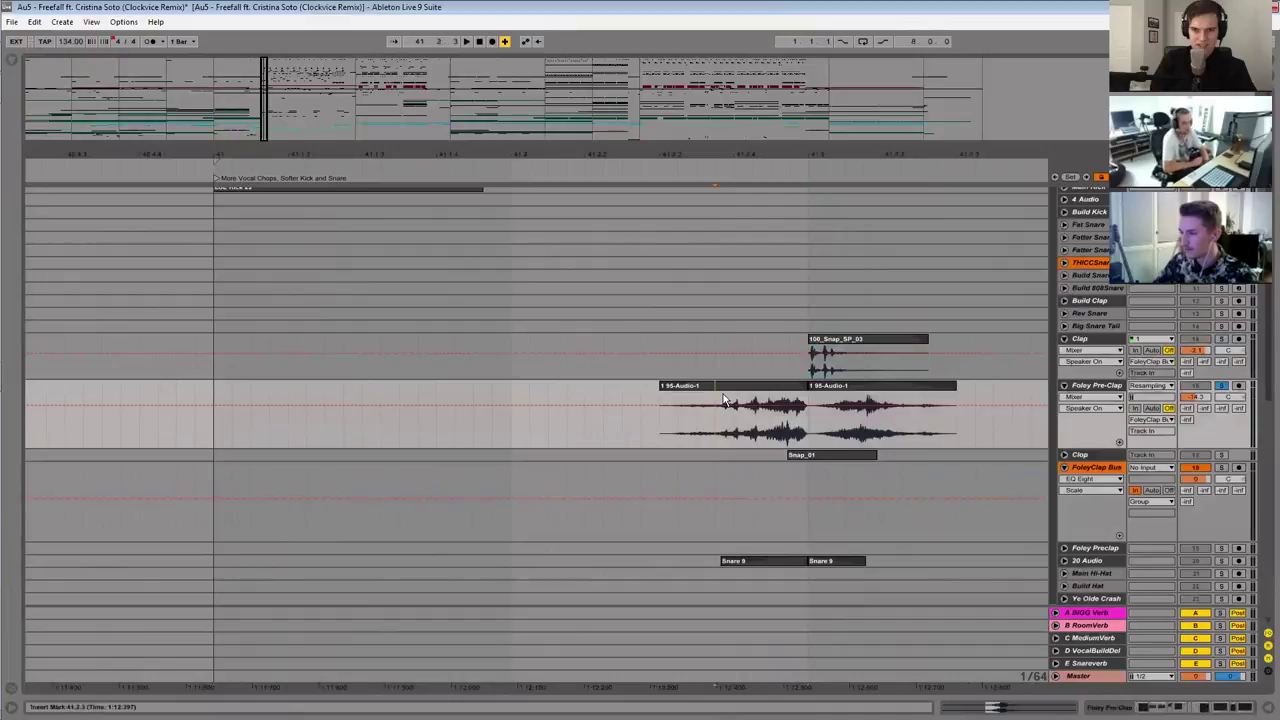
pyautogui.press('space')
pyautogui.press('space')
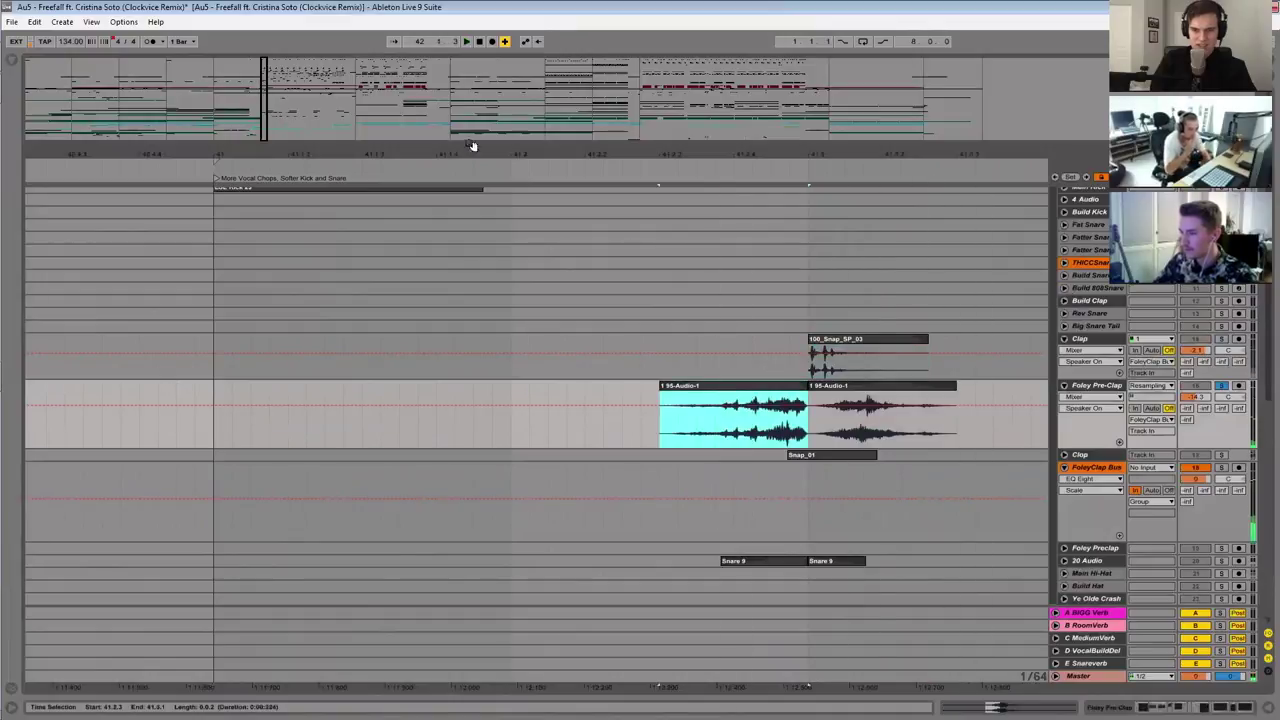
pyautogui.hscroll(3, 692, 476)
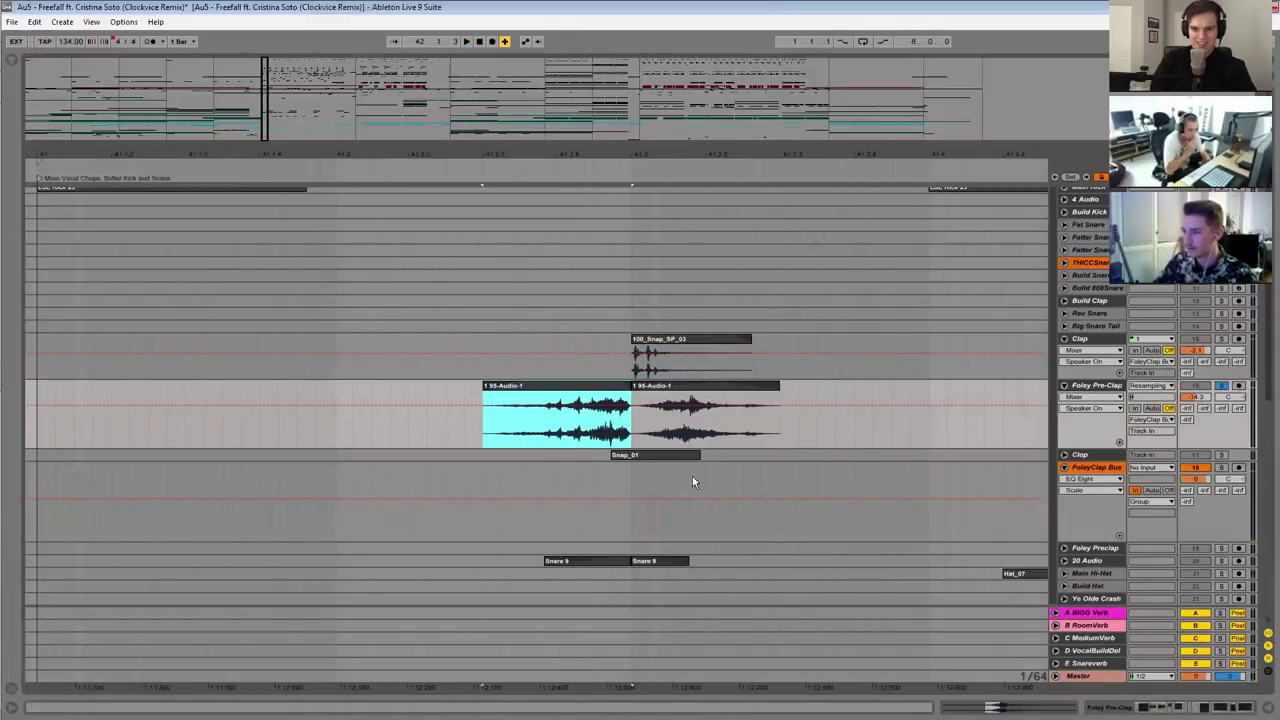
# Step: Solo the Clop track and audition its Snap_01 clip
pyautogui.click(616, 464)
pyautogui.press('s')
pyautogui.press('space')
pyautogui.press('space')
pyautogui.press('space')
# Step: Show the browser, collapse the Sound Design folder and expand the Resampling folder in Samples
pyautogui.moveTo(266, 94); pyautogui.dragTo(266, 60)
pyautogui.click(12, 63)
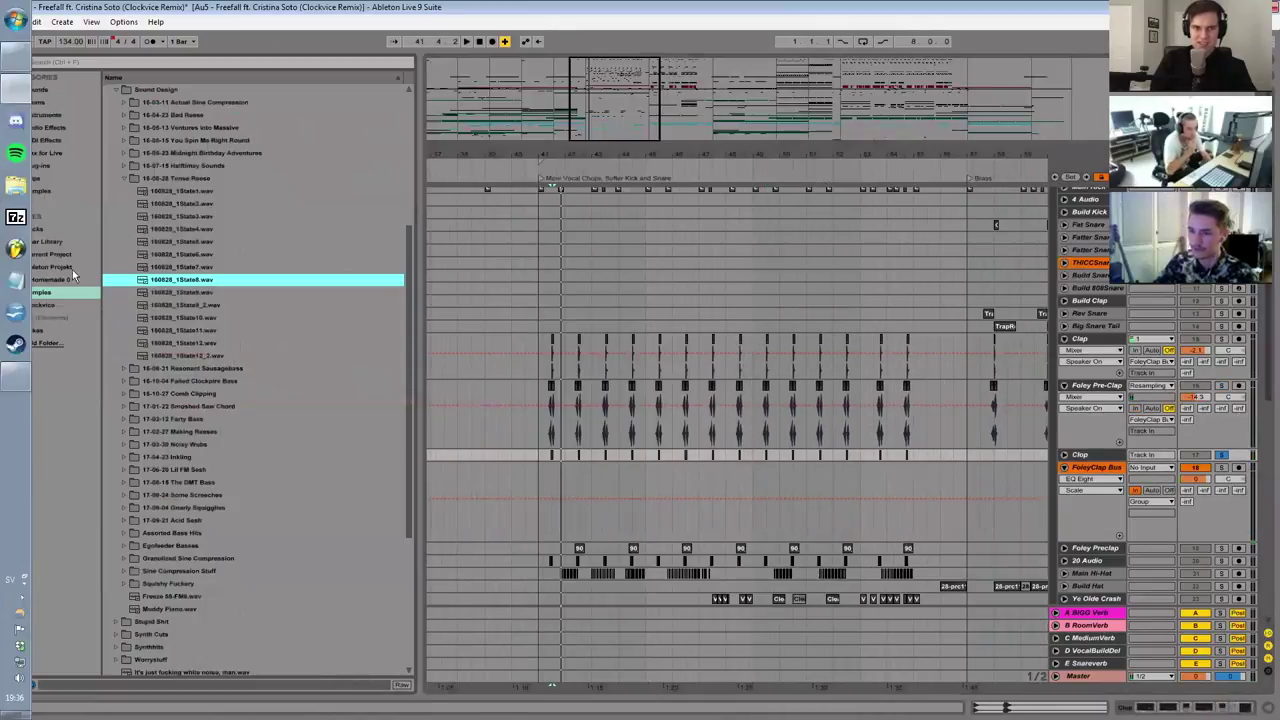
pyautogui.click(115, 292)
pyautogui.click(115, 280)
pyautogui.click(114, 291)
# Step: Expand the Freefall Remix folder within Resampling and look through its samples
pyautogui.scroll(-6, 188, 337)
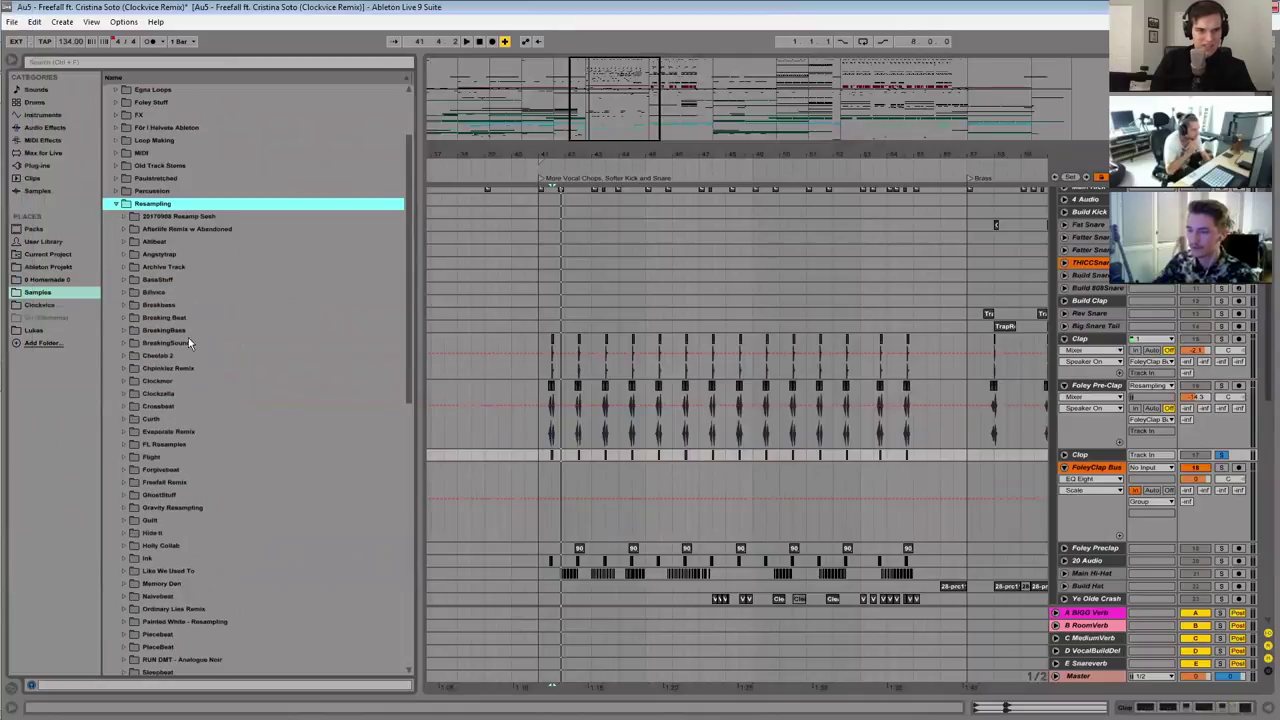
pyautogui.scroll(3, 189, 378)
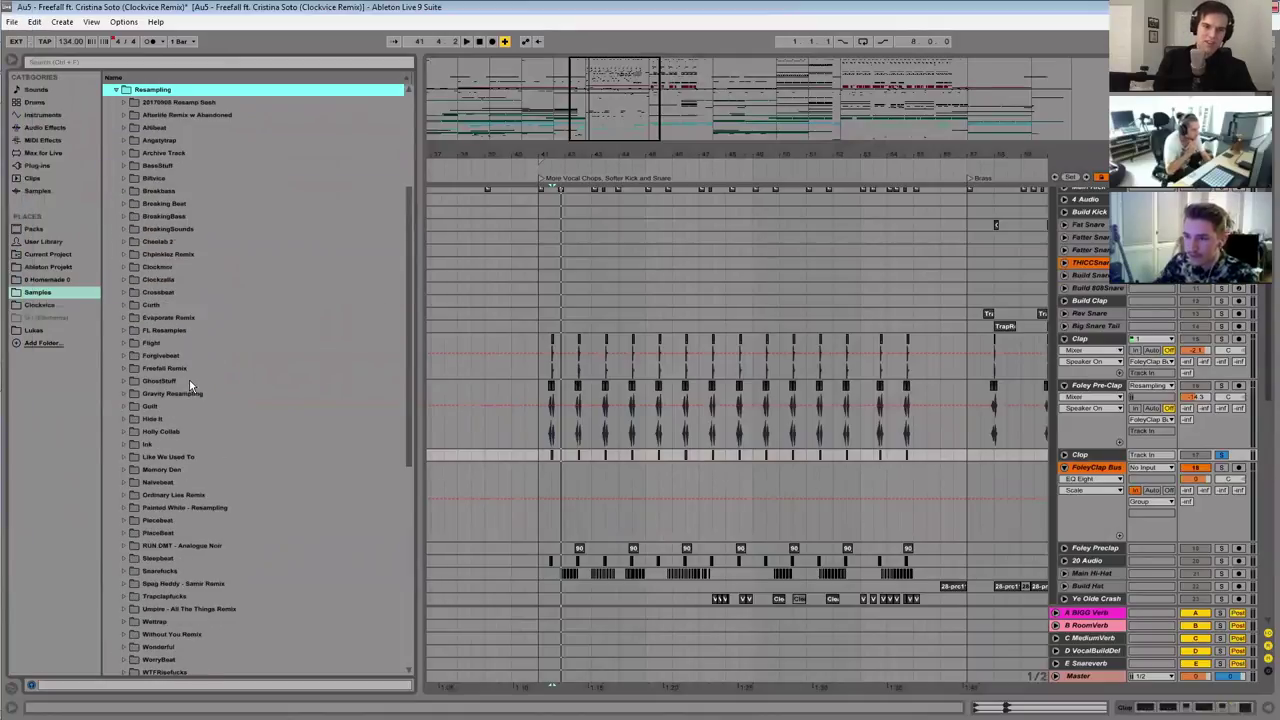
pyautogui.scroll(-1, 187, 380)
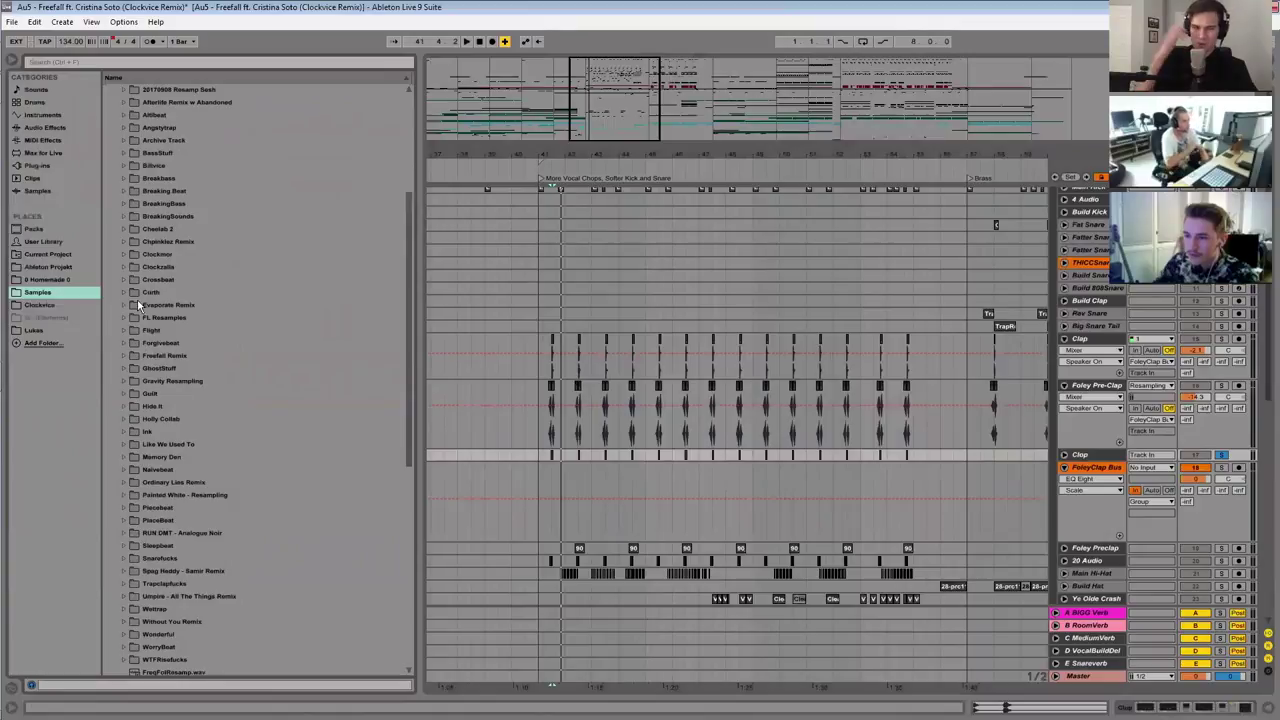
pyautogui.click(125, 355)
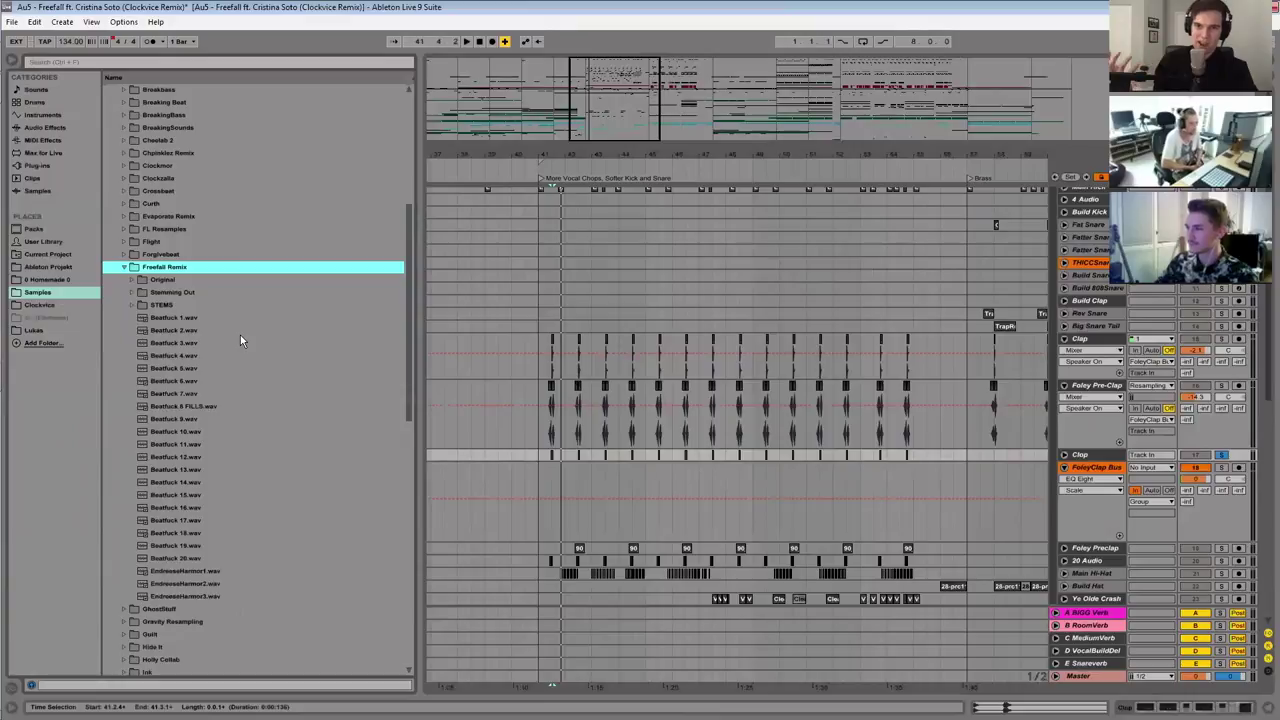
pyautogui.scroll(-1, 240, 340)
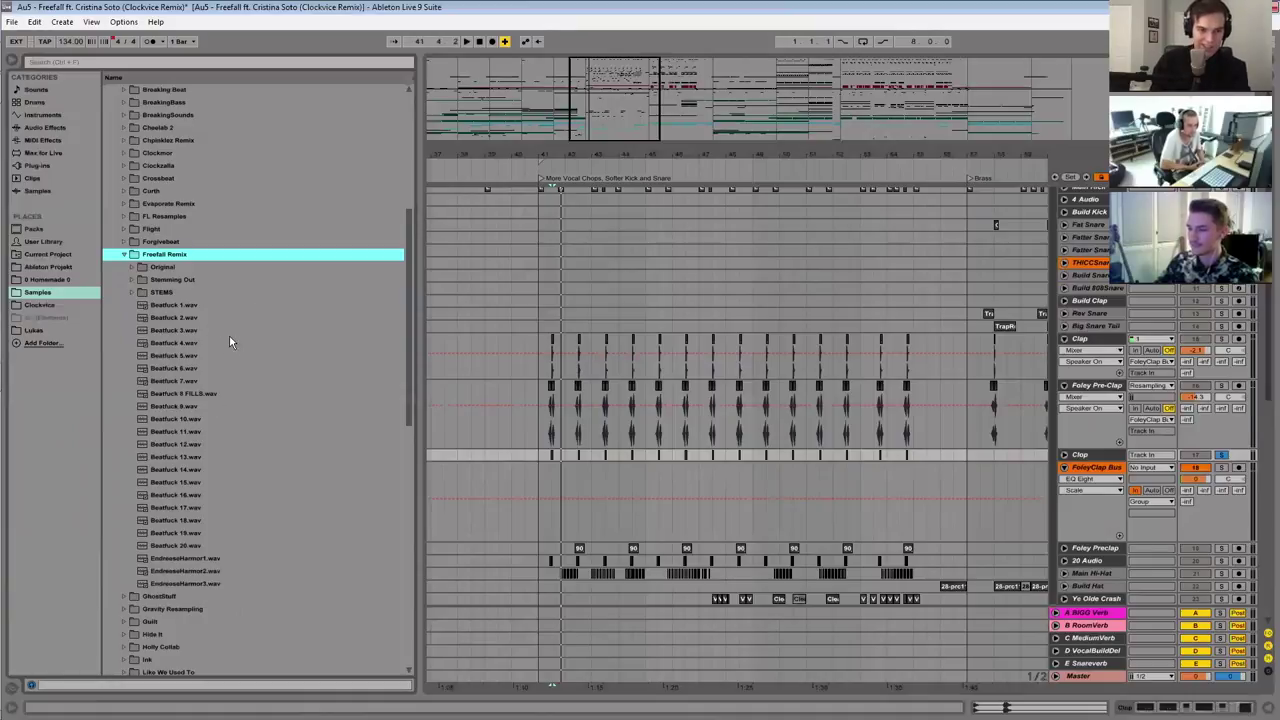
# Step: Show bars 38 to 47 of the arrangement and select Beatfuck 2.wav in the Freefall Remix folder
pyautogui.moveTo(578, 79); pyautogui.dragTo(688, 416)
pyautogui.scroll(2, 684, 404)
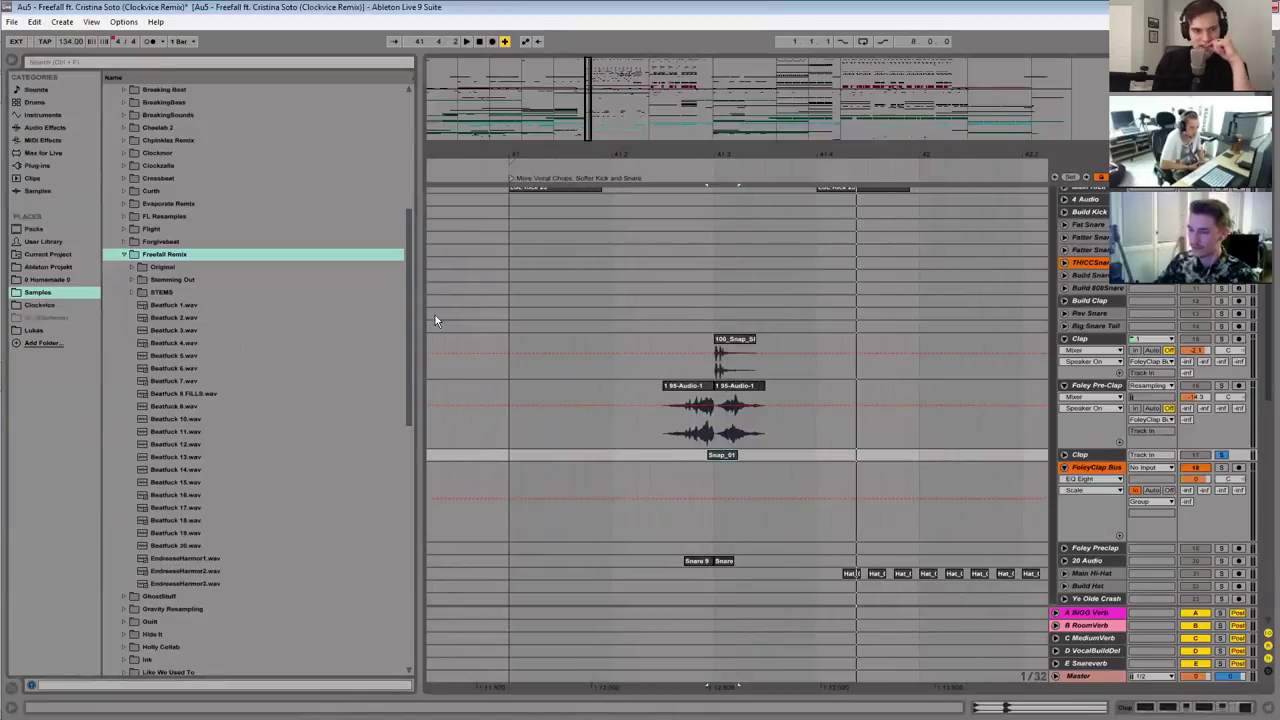
pyautogui.scroll(-8, 595, 93)
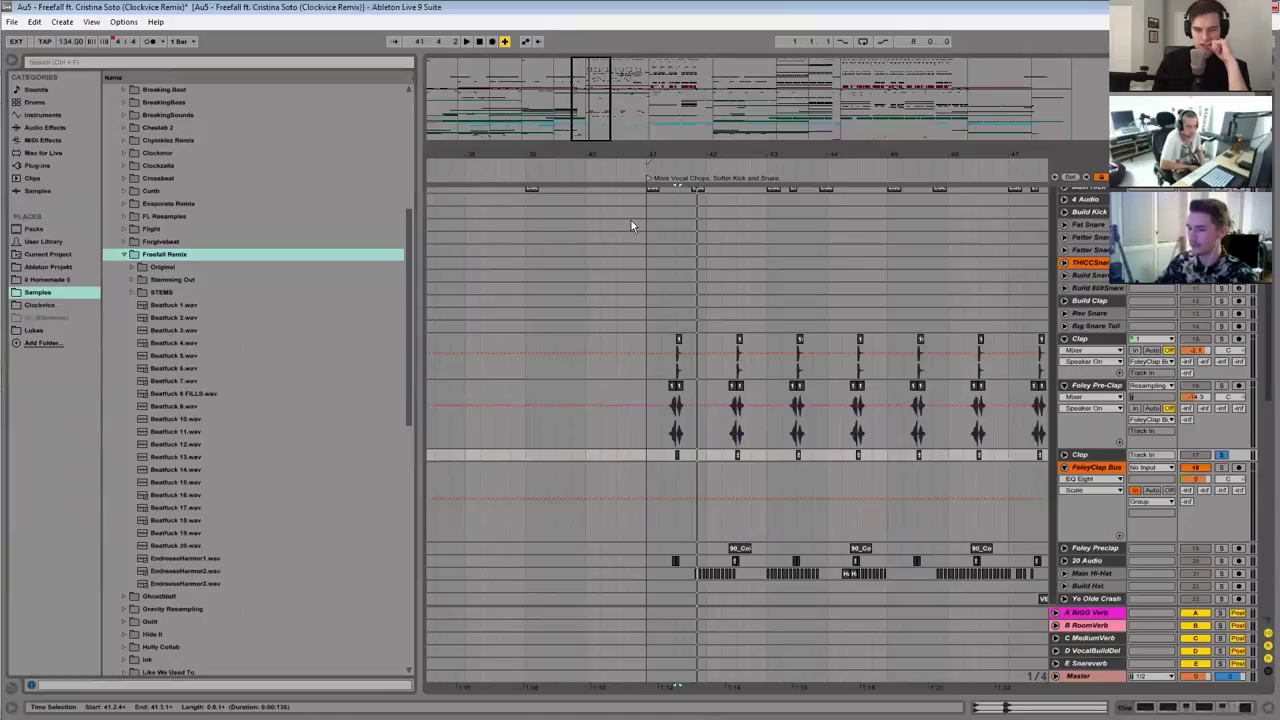
pyautogui.click(170, 318)
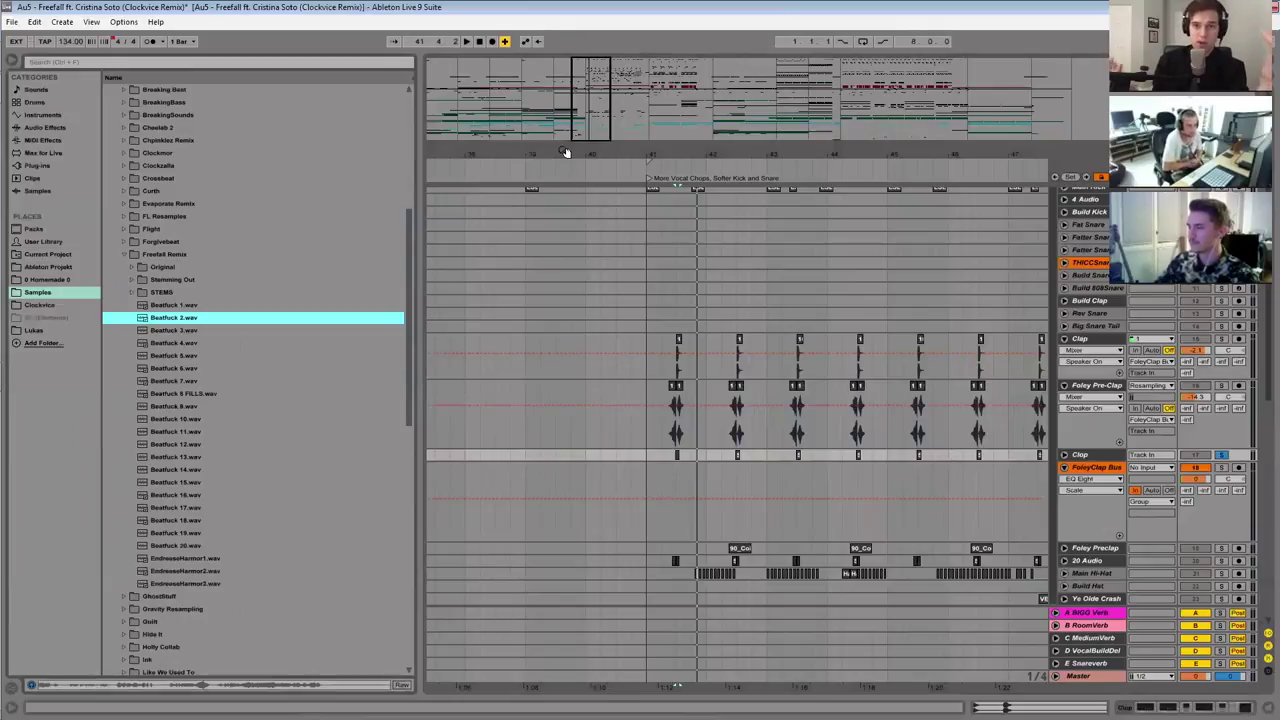
# Step: Collapse the Freefall Remix folder in the browser and show the arrangement from before bar 41 through the Brass section
pyautogui.moveTo(591, 106); pyautogui.dragTo(670, 104)
pyautogui.click(124, 254)
pyautogui.moveTo(406, 306); pyautogui.dragTo(406, 160)
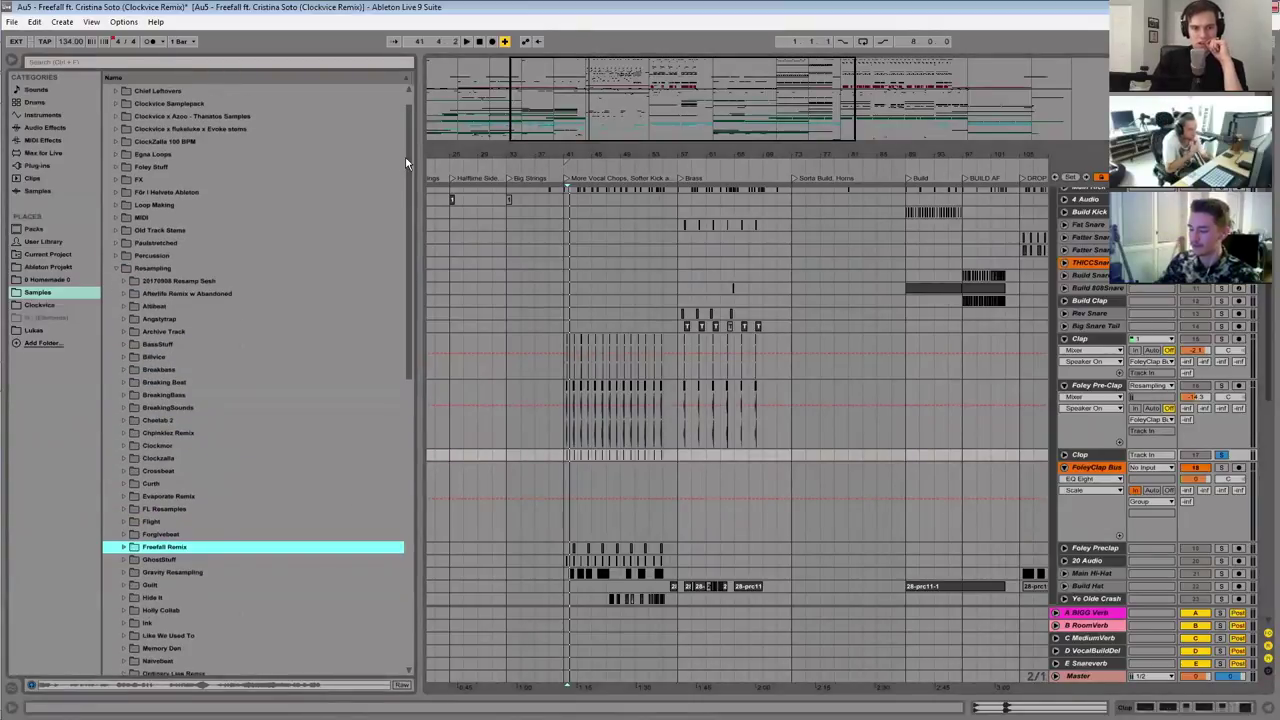
pyautogui.moveTo(547, 104); pyautogui.dragTo(547, 100)
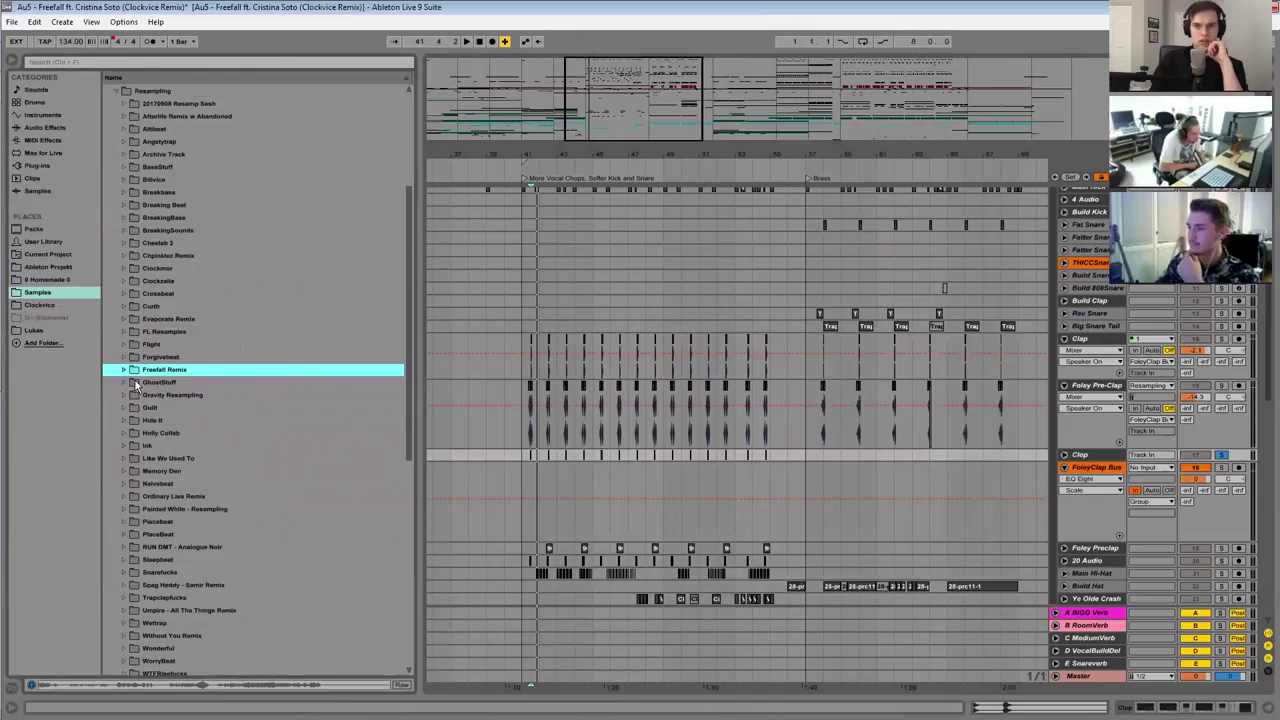
# Step: Look through the Resampling subfolders, view the DropBeat samples inside Painted White - Resampling, and collapse that folder again
pyautogui.scroll(-5, 180, 336)
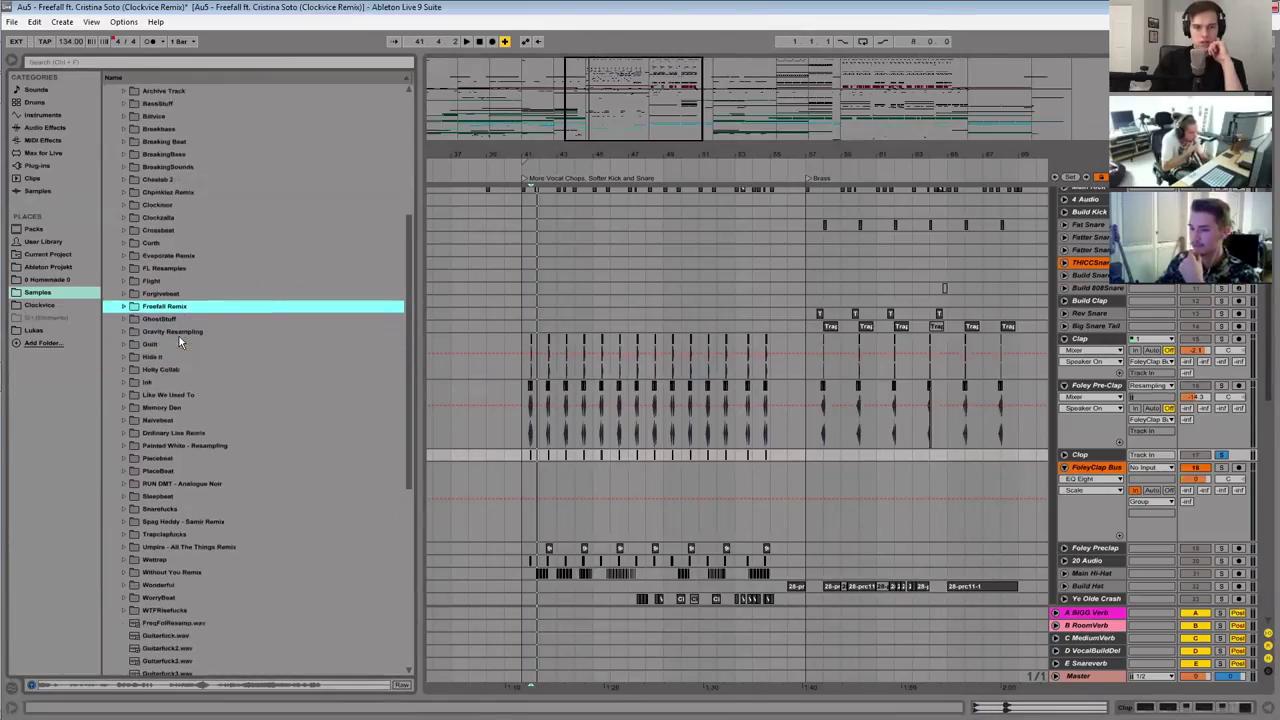
pyautogui.scroll(4, 167, 336)
pyautogui.scroll(1, 165, 338)
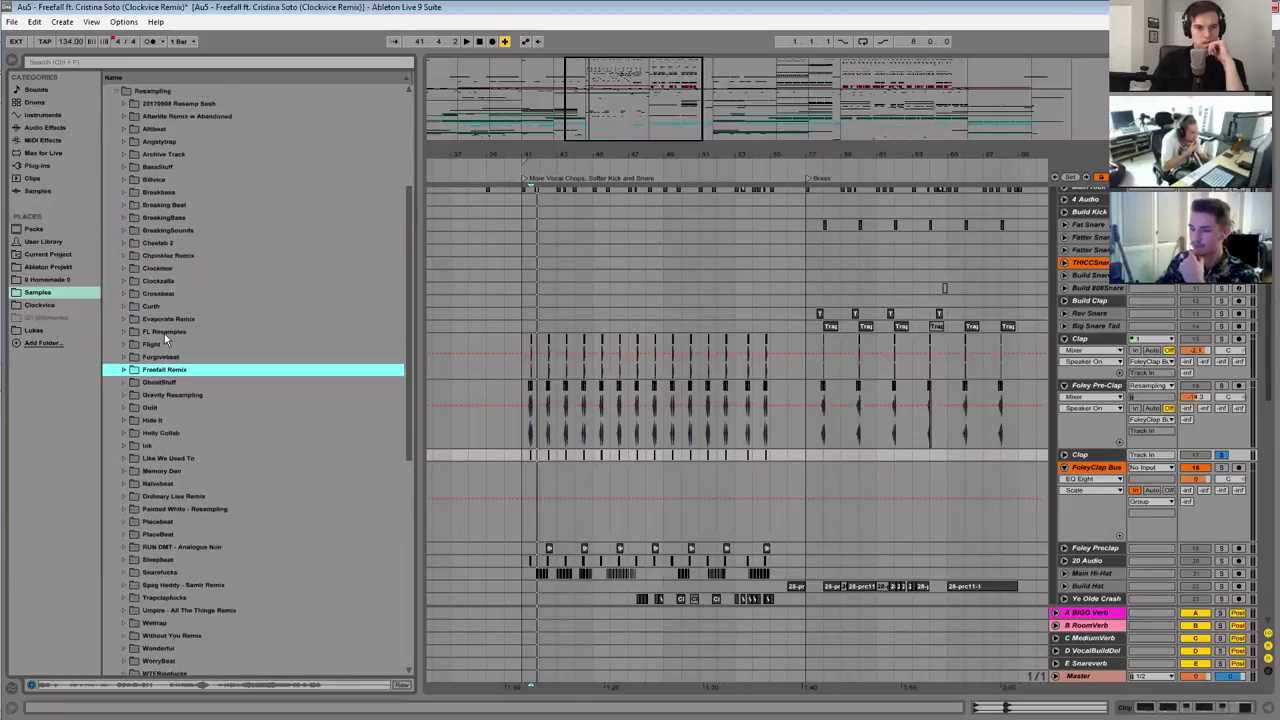
pyautogui.scroll(-2, 164, 333)
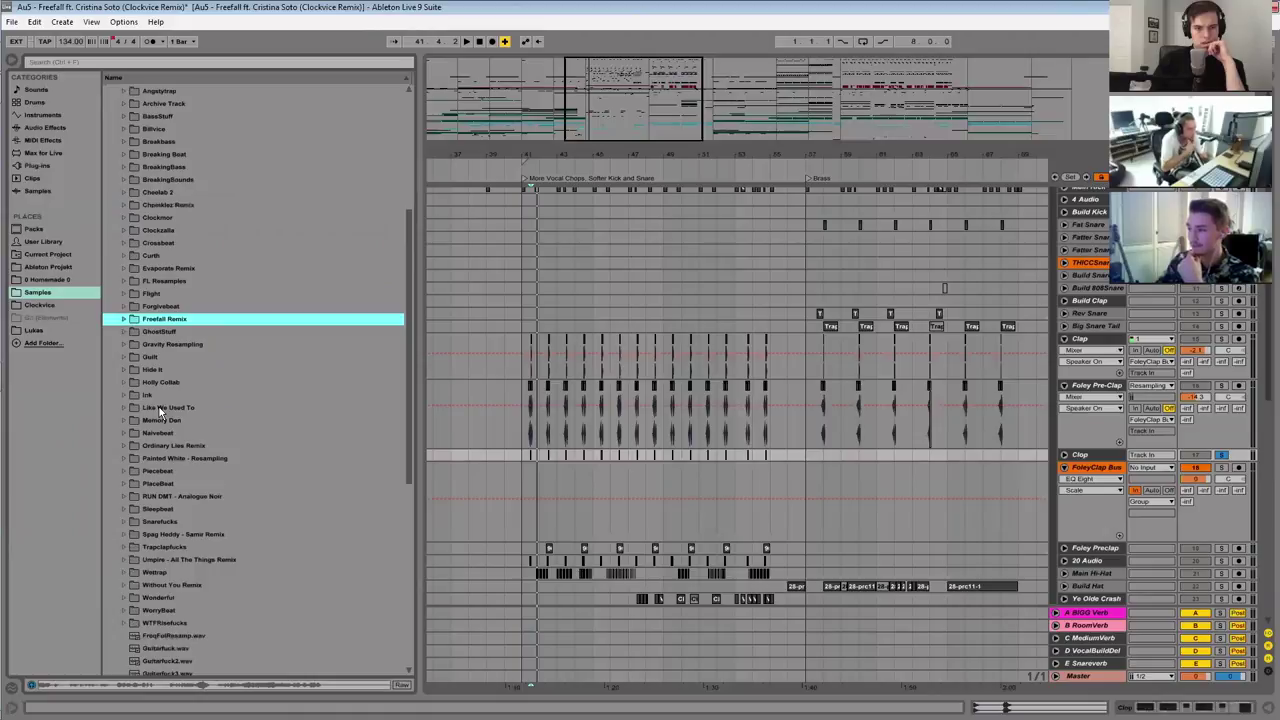
pyautogui.scroll(-2, 160, 410)
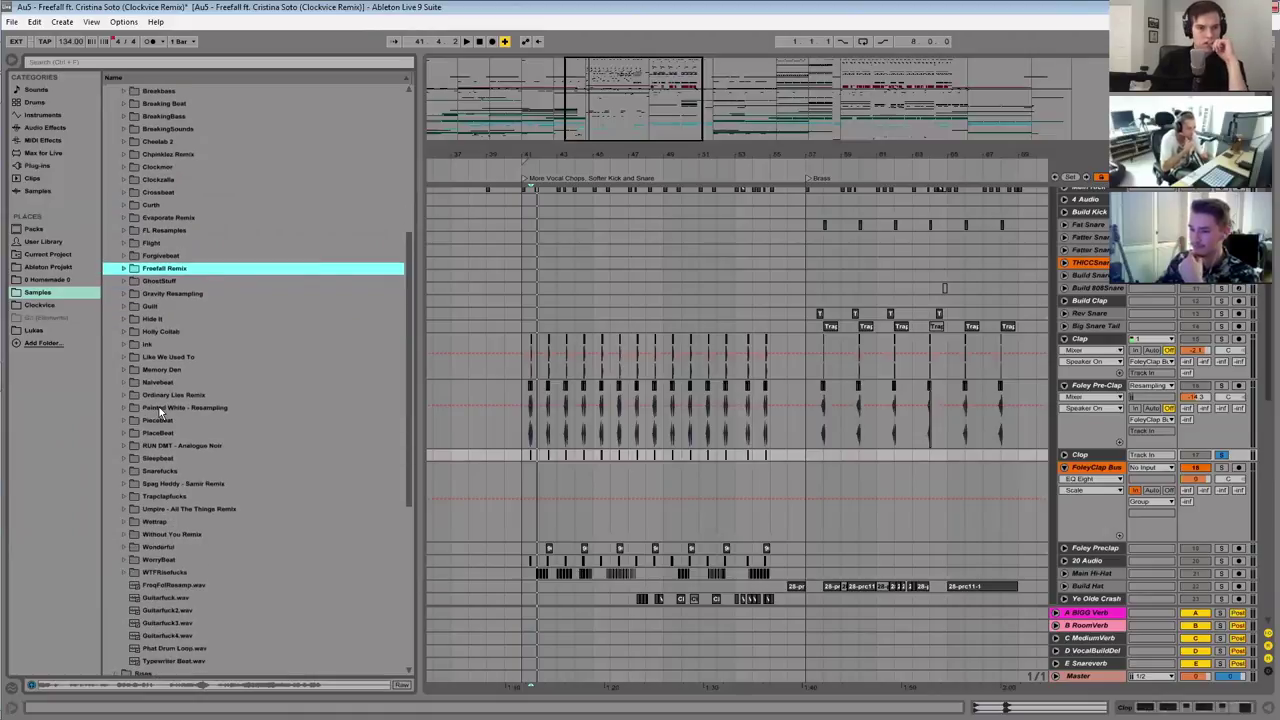
pyautogui.scroll(-1, 158, 407)
pyautogui.click(124, 382)
pyautogui.click(132, 395)
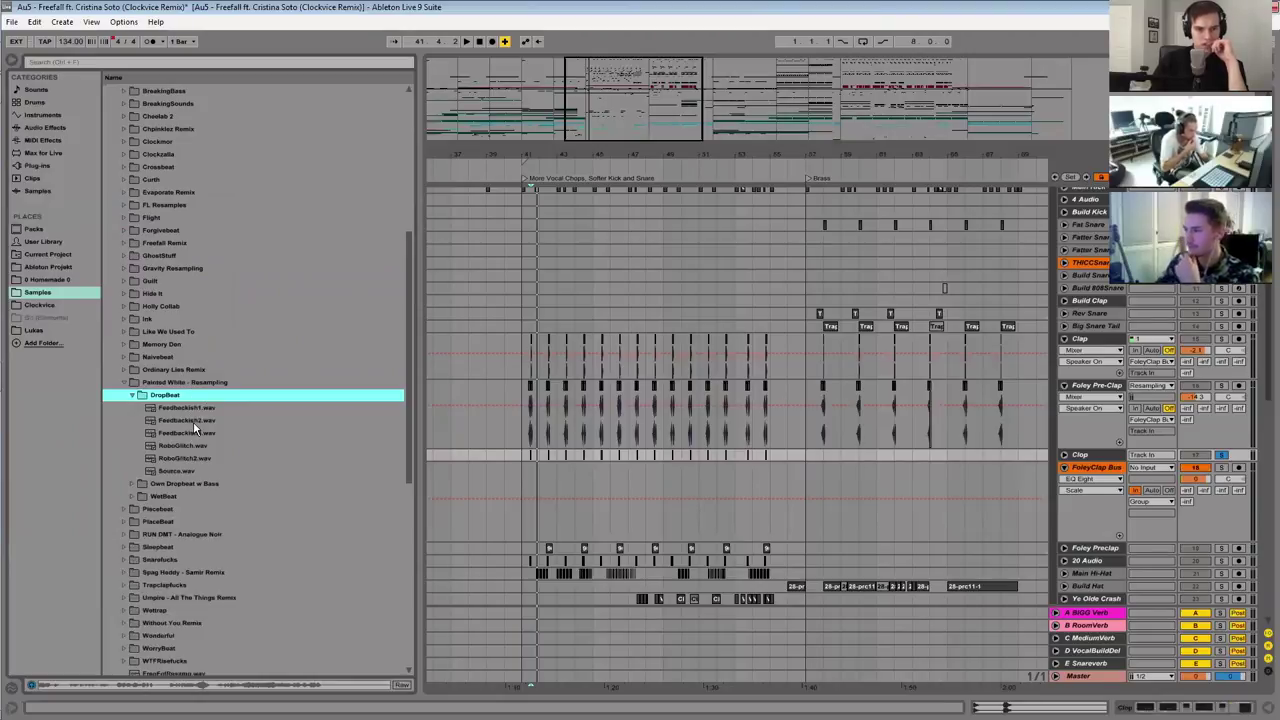
pyautogui.click(127, 382)
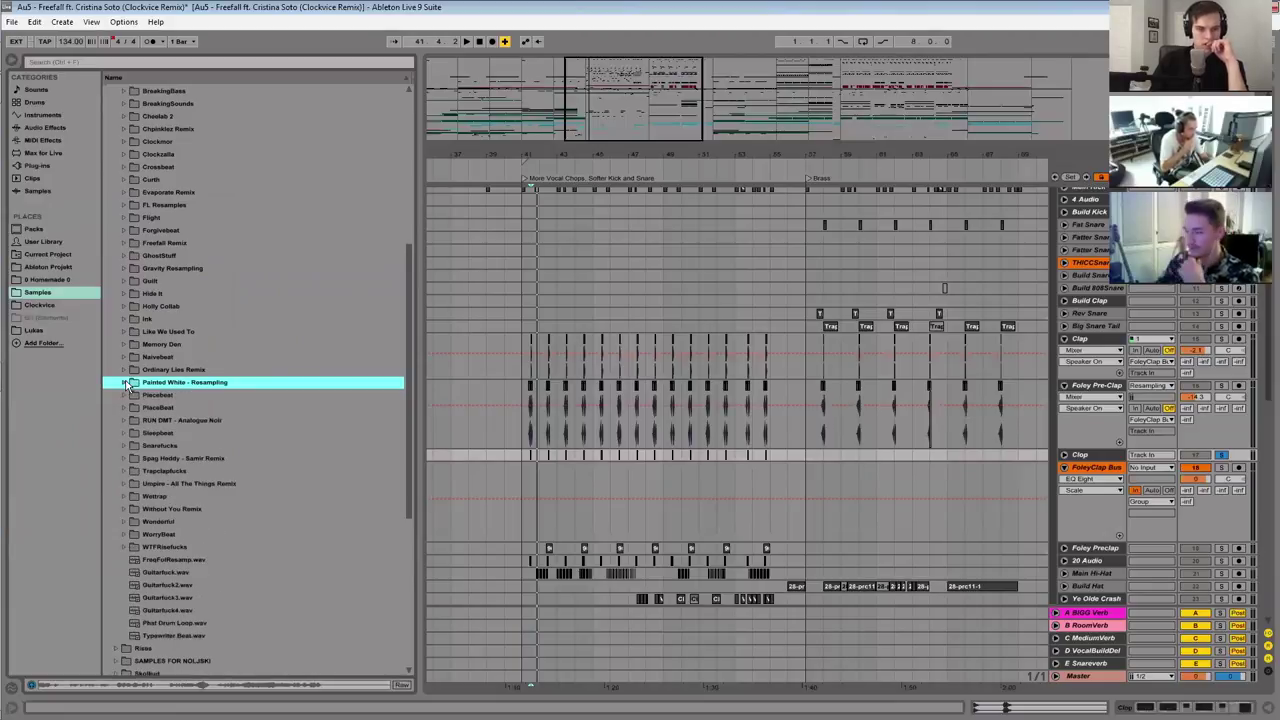
# Step: Return to the start of the sample folder list and collapse the Resampling folder
pyautogui.scroll(5, 160, 292)
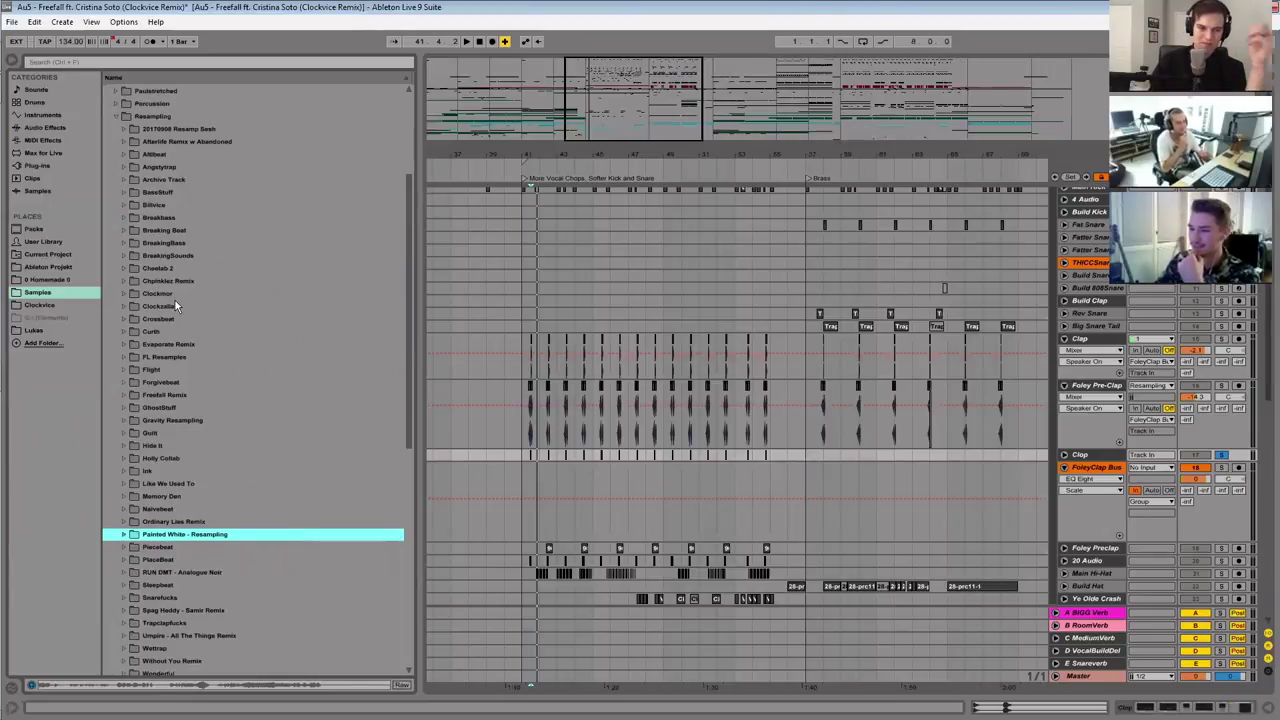
pyautogui.scroll(1, 172, 288)
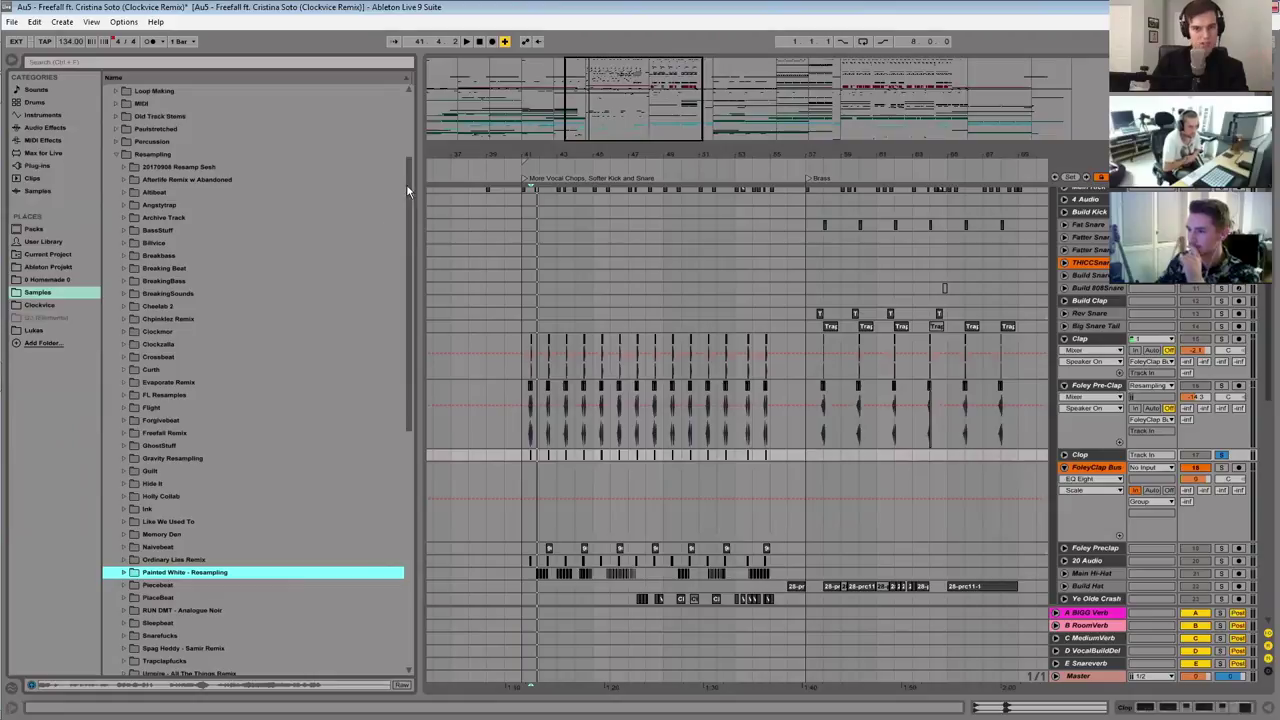
pyautogui.moveTo(406, 184); pyautogui.dragTo(408, 117)
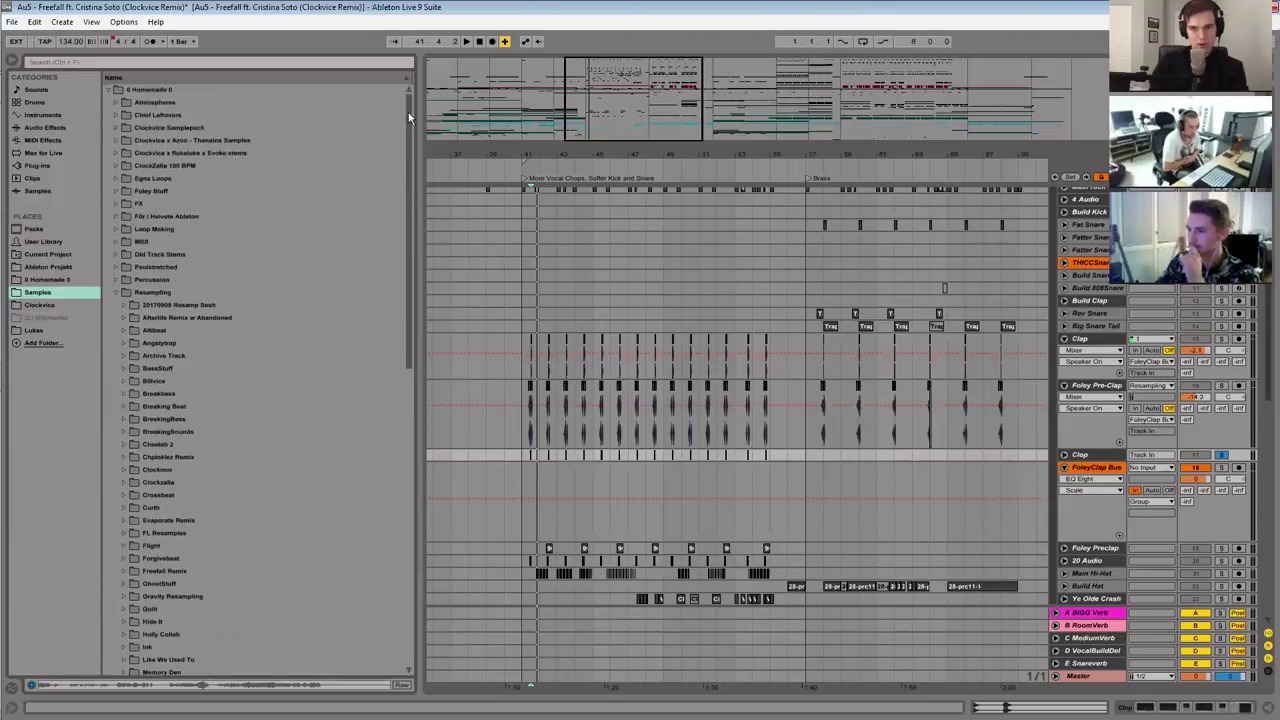
pyautogui.click(119, 291)
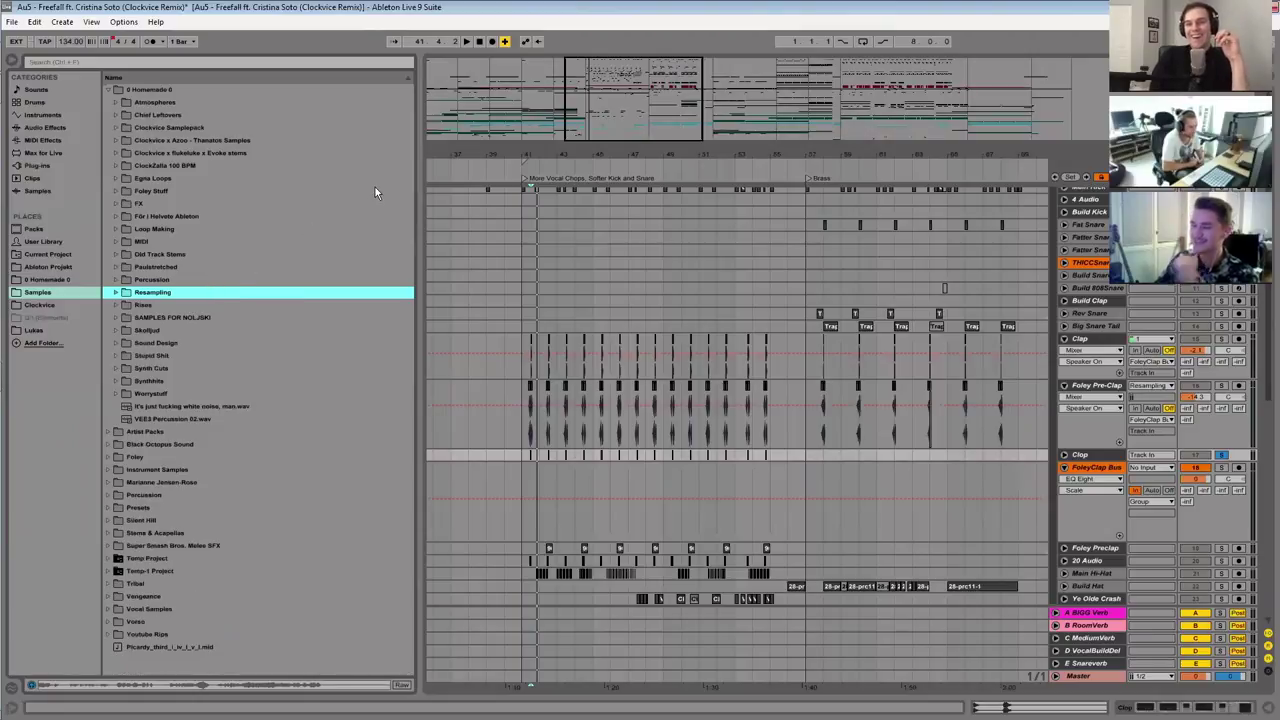
# Step: Examine the Clap, Foley Pre-Clap and Clop clips around bars 41 to 43 up close
pyautogui.click(515, 227)
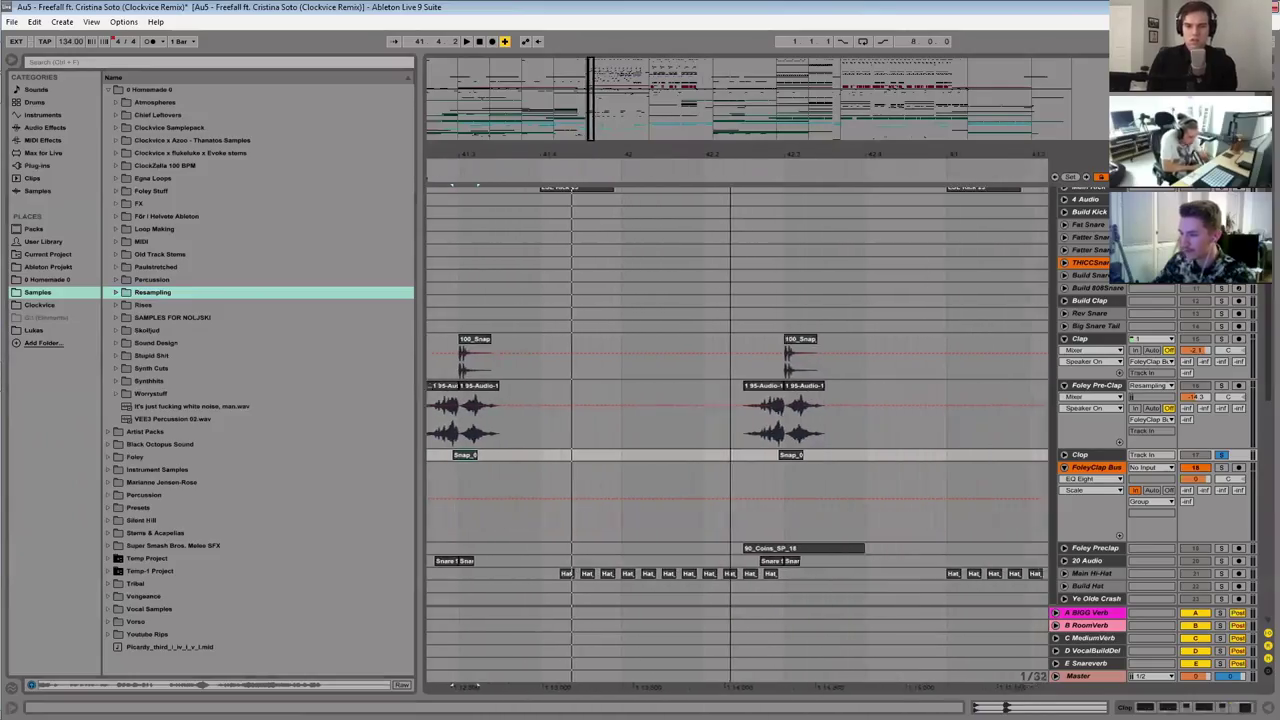
pyautogui.hscroll(4, 736, 430)
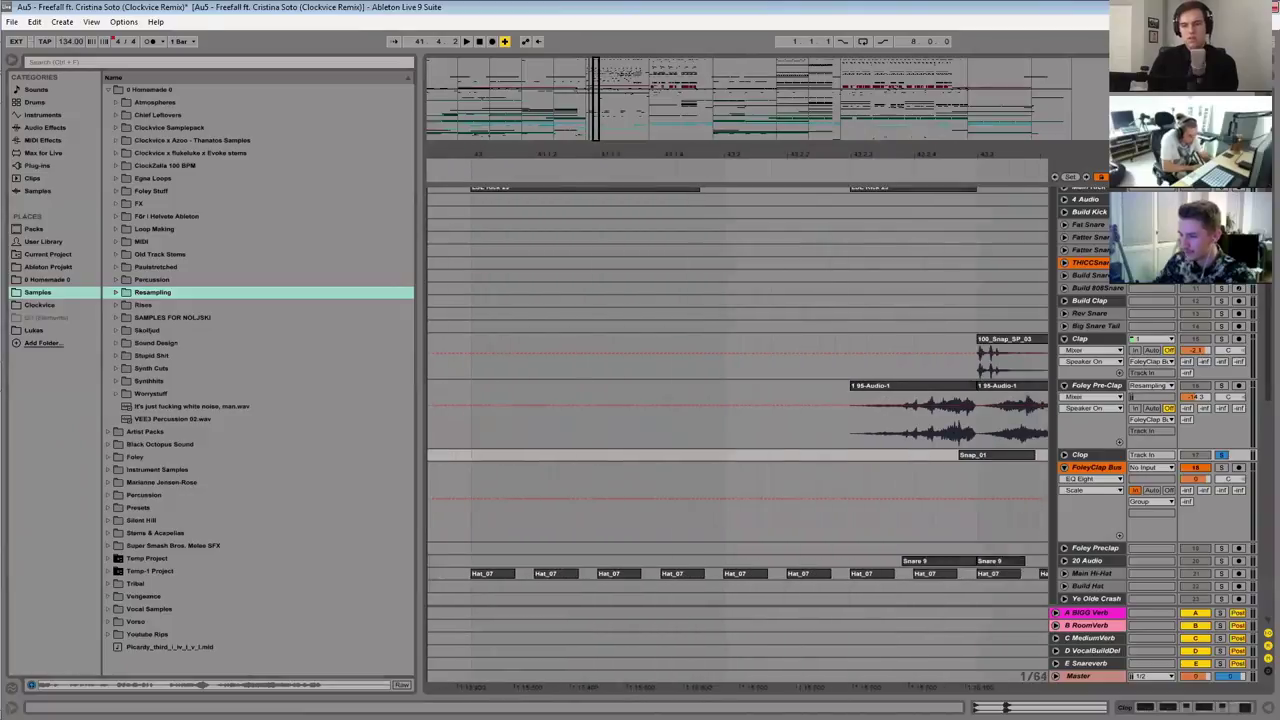
pyautogui.moveTo(598, 98)
pyautogui.mouseDown()
pyautogui.moveTo(603, 86)
pyautogui.moveTo(619, 94)
pyautogui.mouseUp()
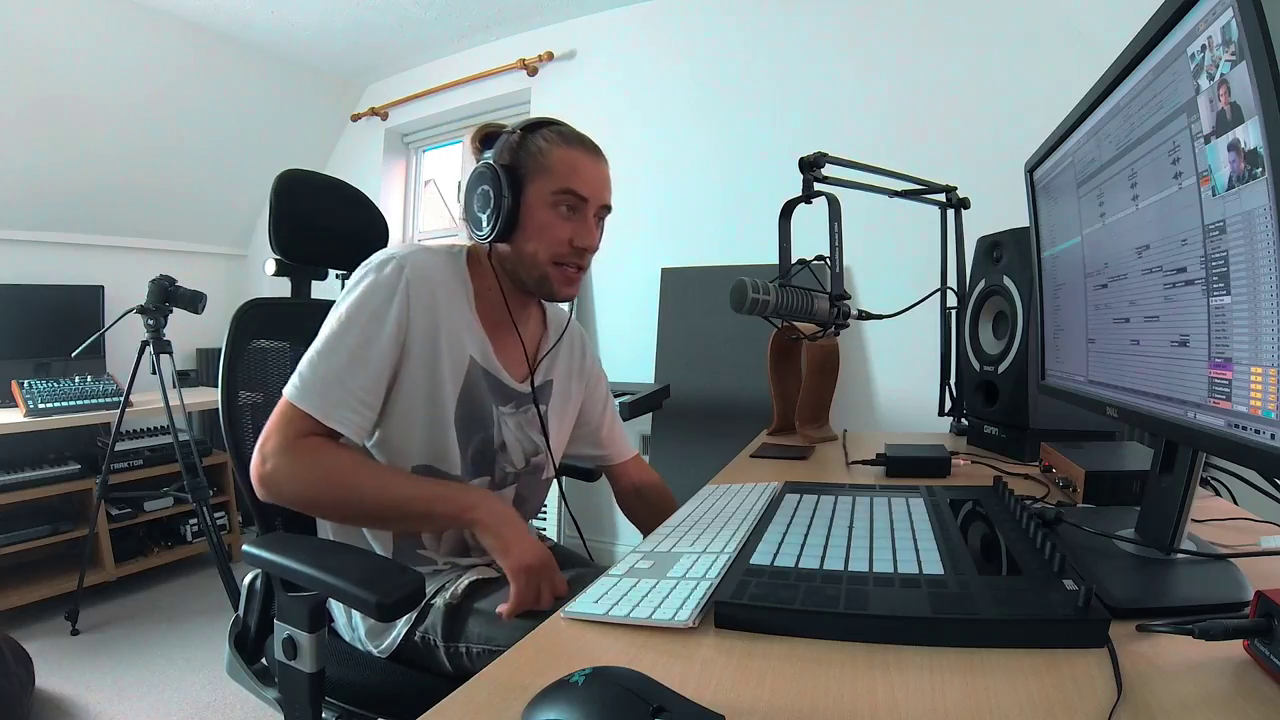
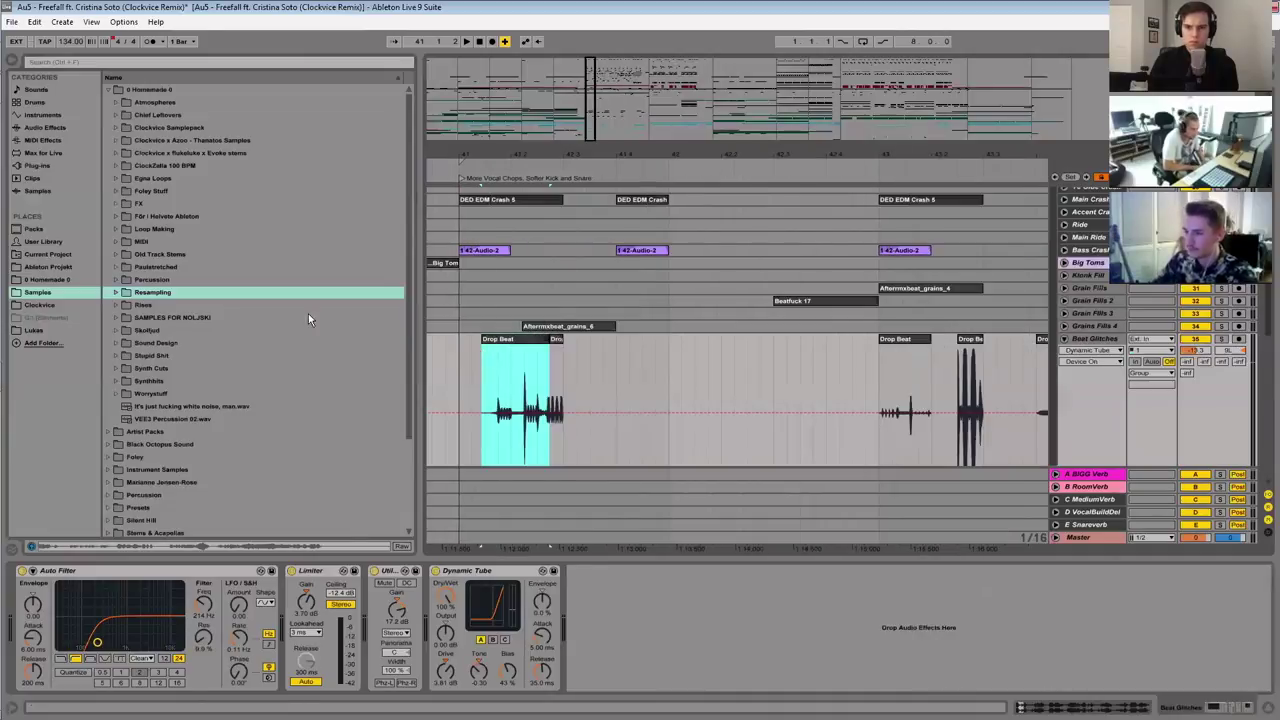
# Step: Zoom in on the first Drop Beat clip on the Beat Glitches track and play it from just before its first hit
pyautogui.scroll(-2, 308, 313)
pyautogui.scroll(-4, 512, 263)
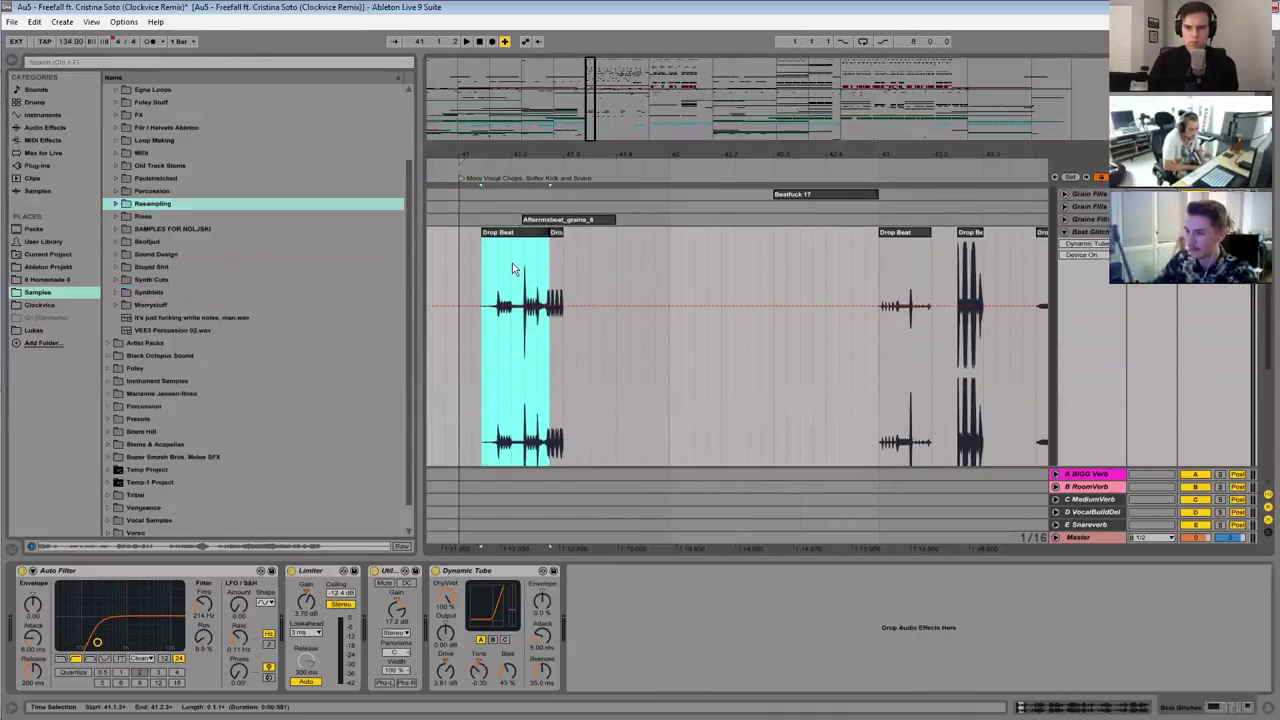
pyautogui.press('z')
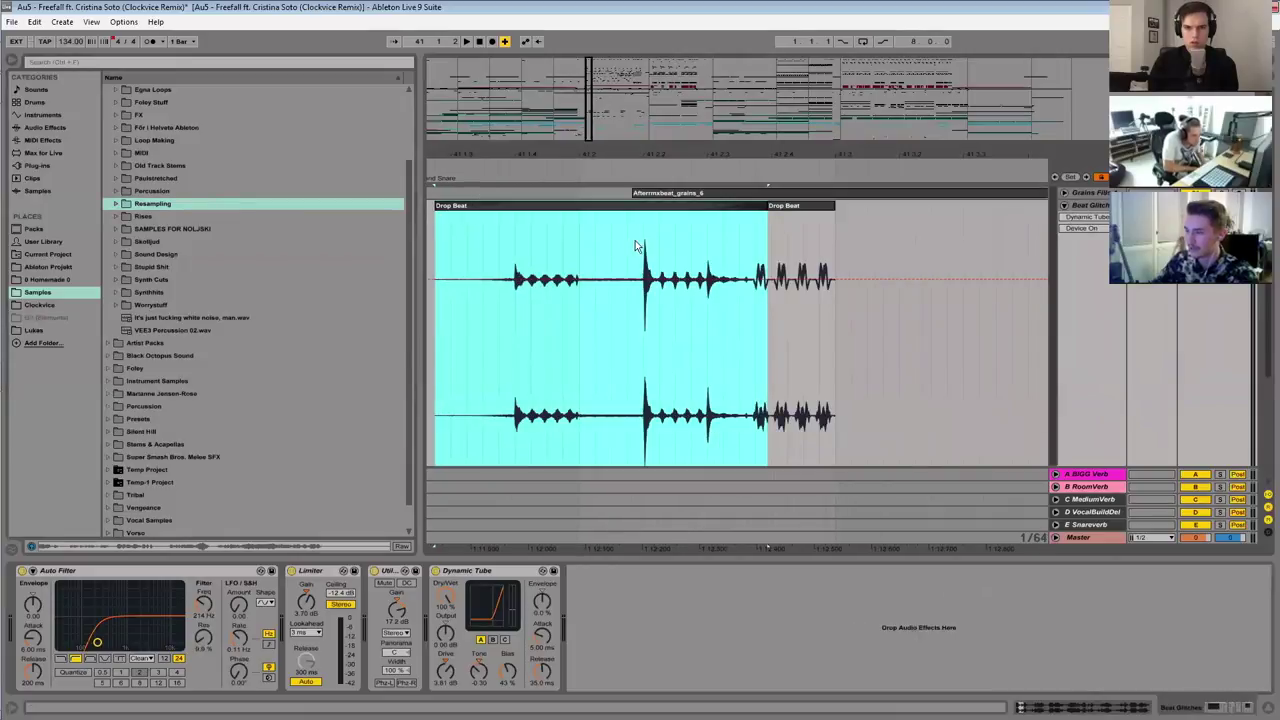
pyautogui.click(549, 266)
pyautogui.click(499, 234)
pyautogui.press('space')
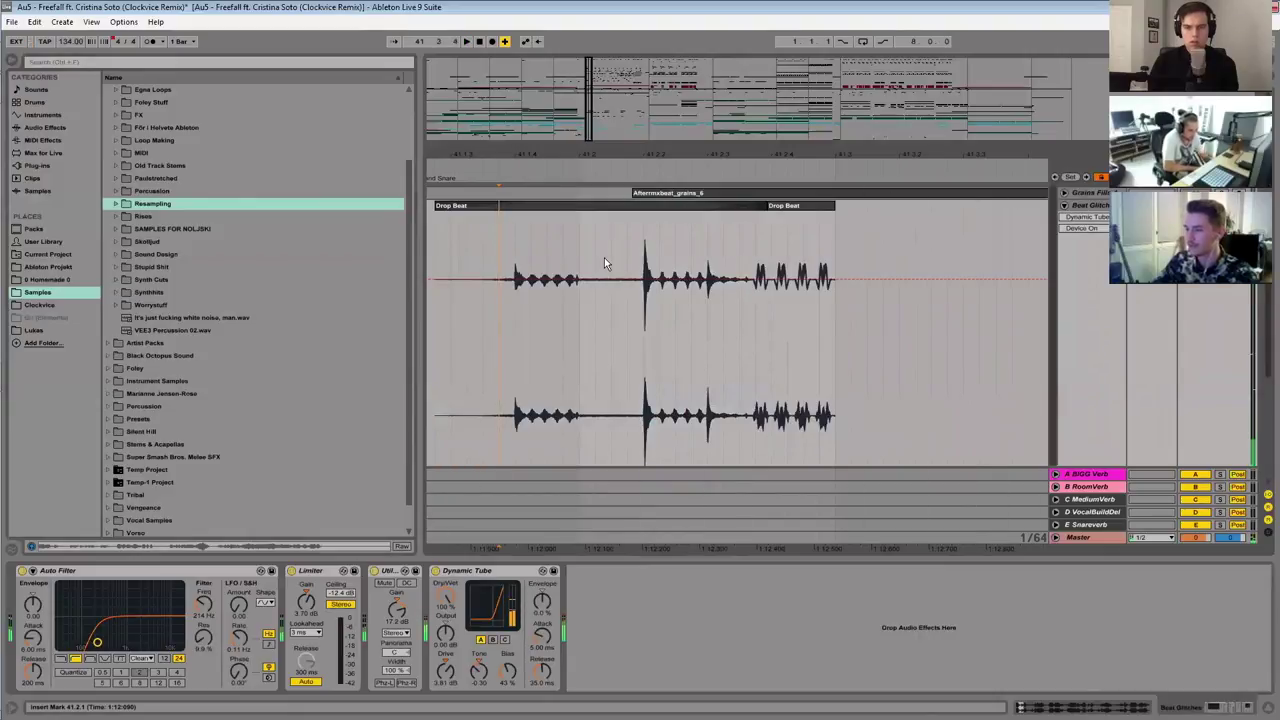
# Step: Audition the Drop Beat clip with the Beat Glitches track's Limiter bypassed, and switch the Limiter back on
pyautogui.click(291, 571)
pyautogui.press('space')
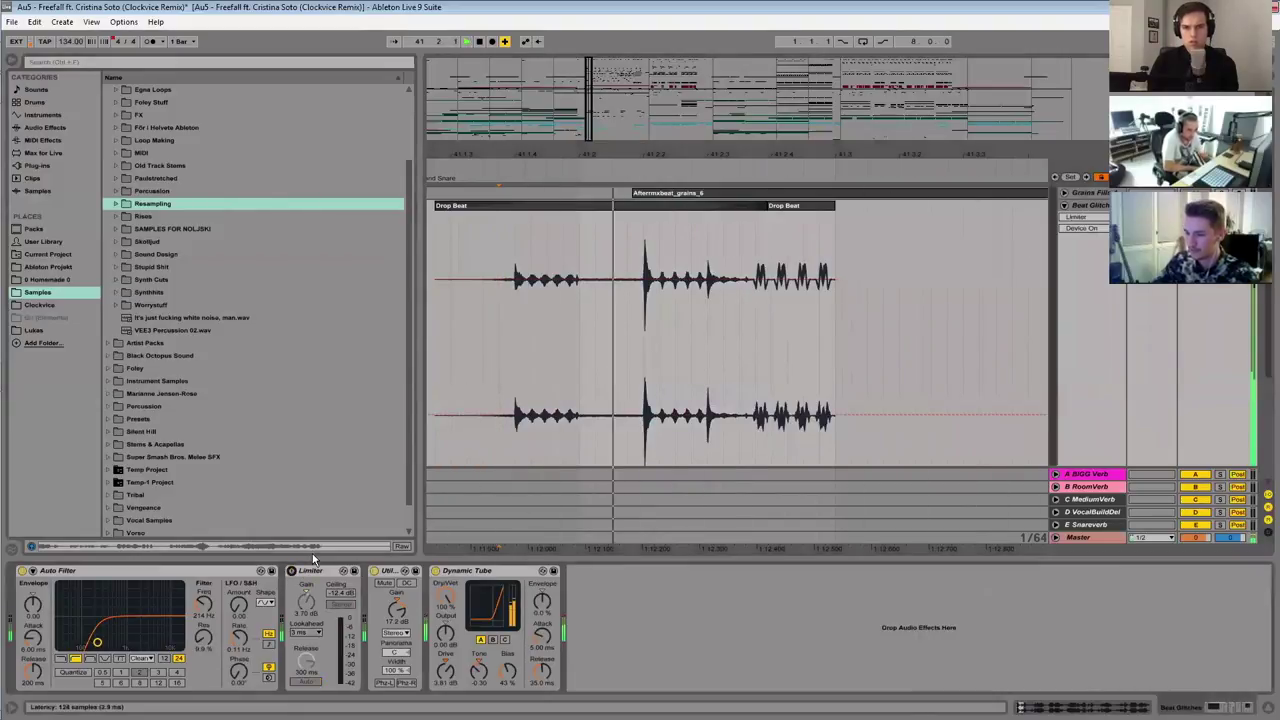
pyautogui.press('space')
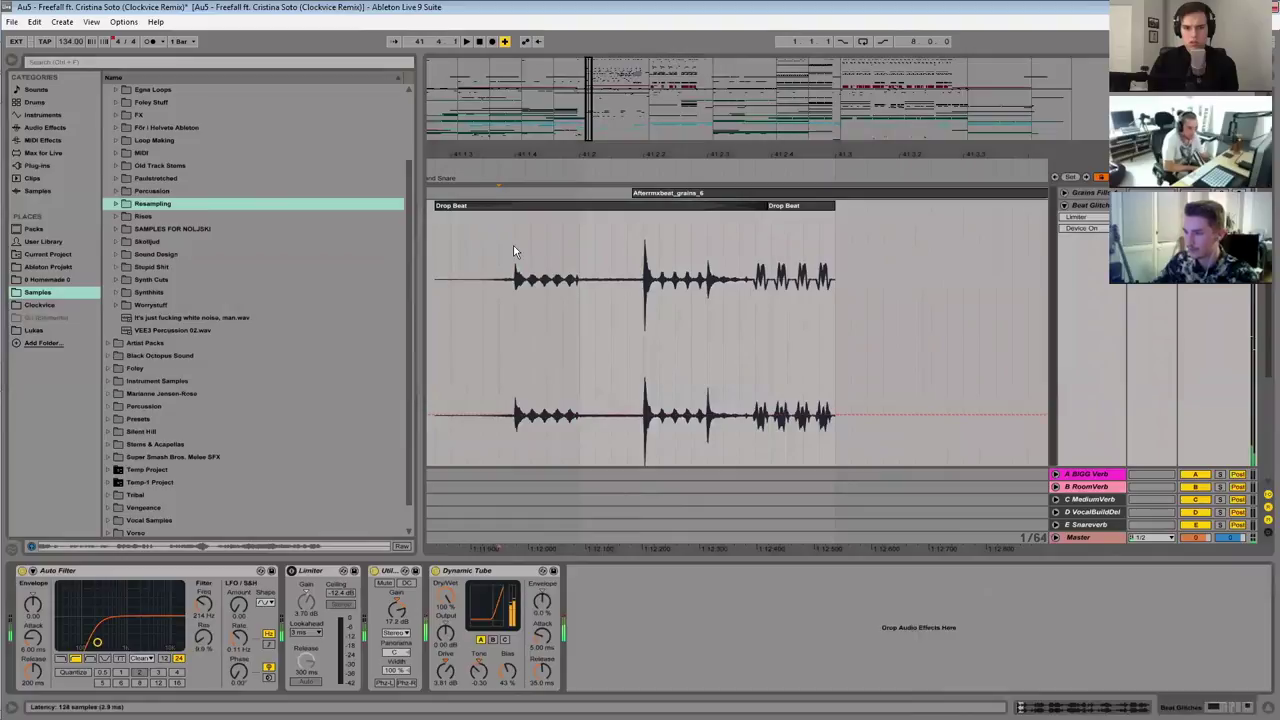
pyautogui.click(545, 230)
pyautogui.press('space')
pyautogui.press('space')
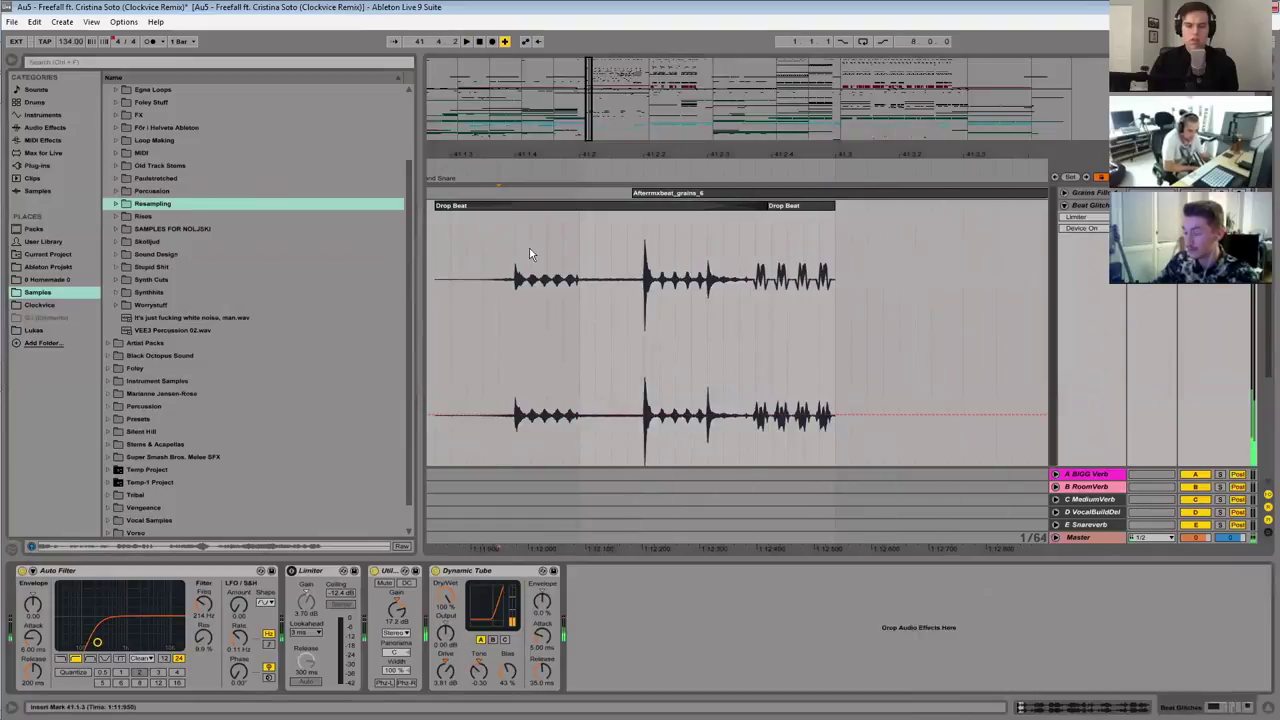
pyautogui.click(292, 571)
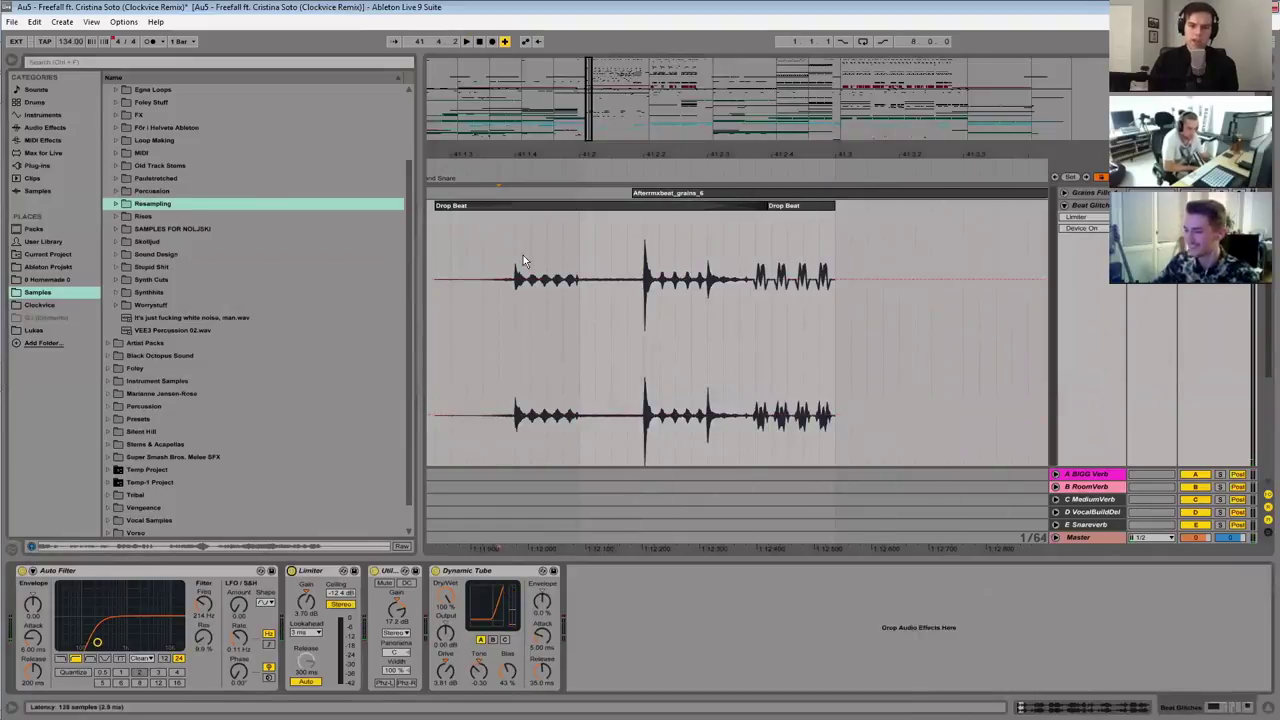
# Step: Play the section around bar 41 and select the grains_6 clip on the Grains Fills 4 track to show its devices
pyautogui.moveTo(592, 87); pyautogui.dragTo(585, 72)
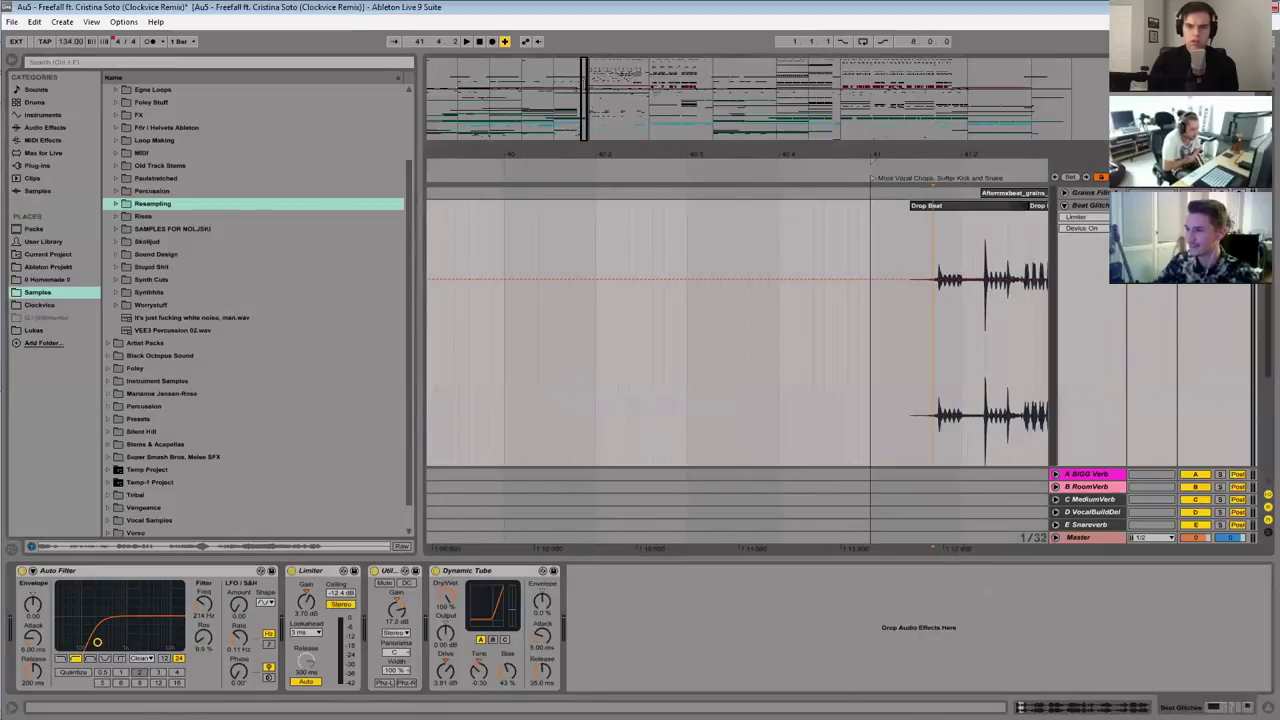
pyautogui.press('space')
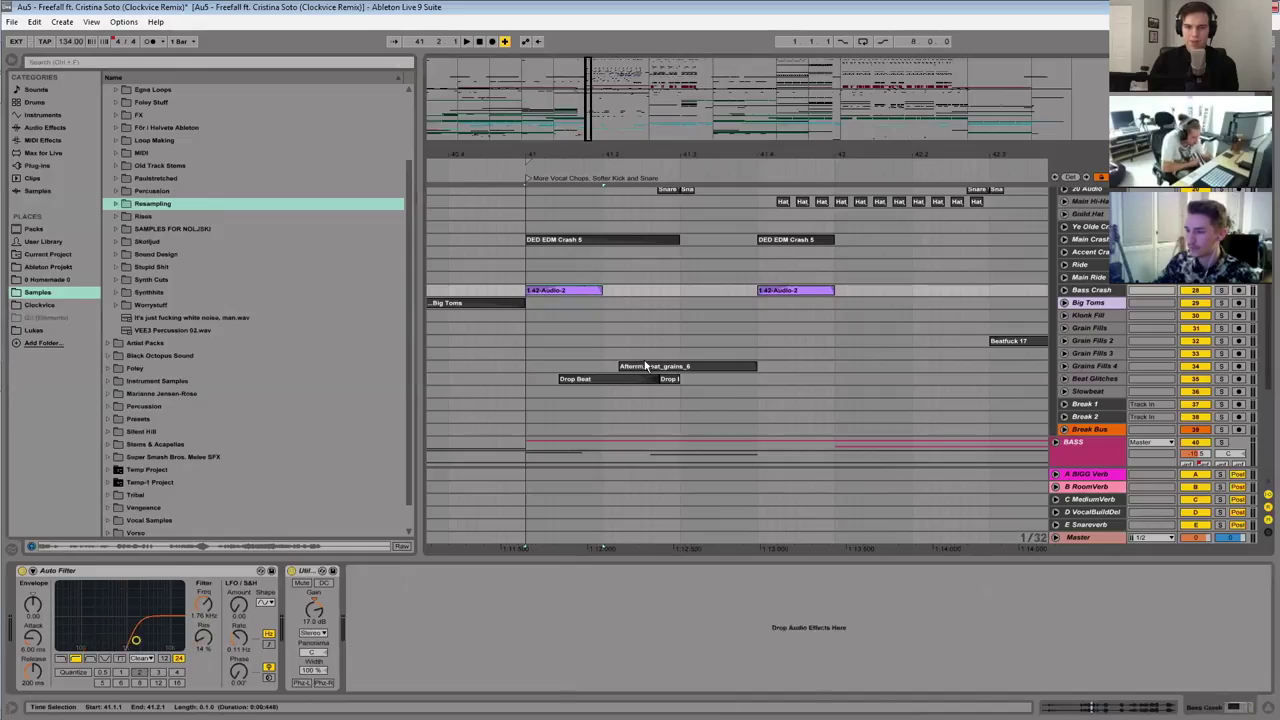
pyautogui.click(645, 366)
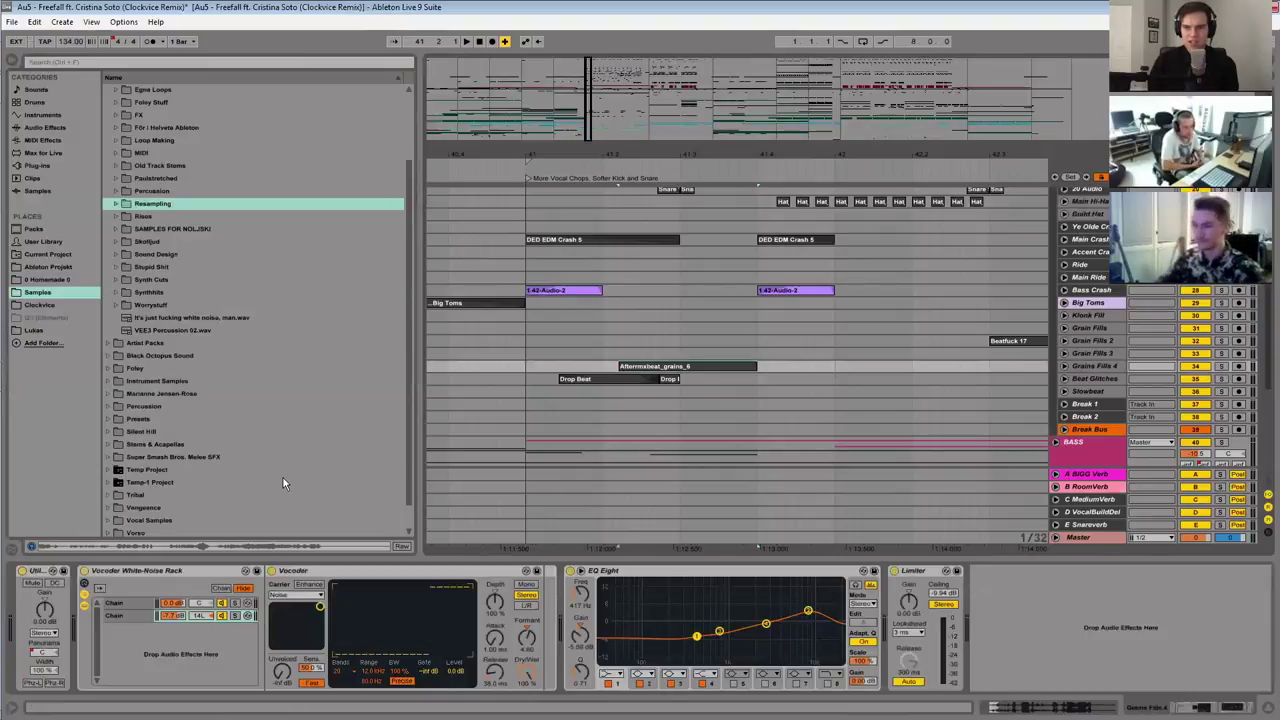
# Step: Mute the second chain of the Vocoder White-Noise Rack, solo the Grains Fills 4 track and audition its grains_6 clip
pyautogui.click(222, 617)
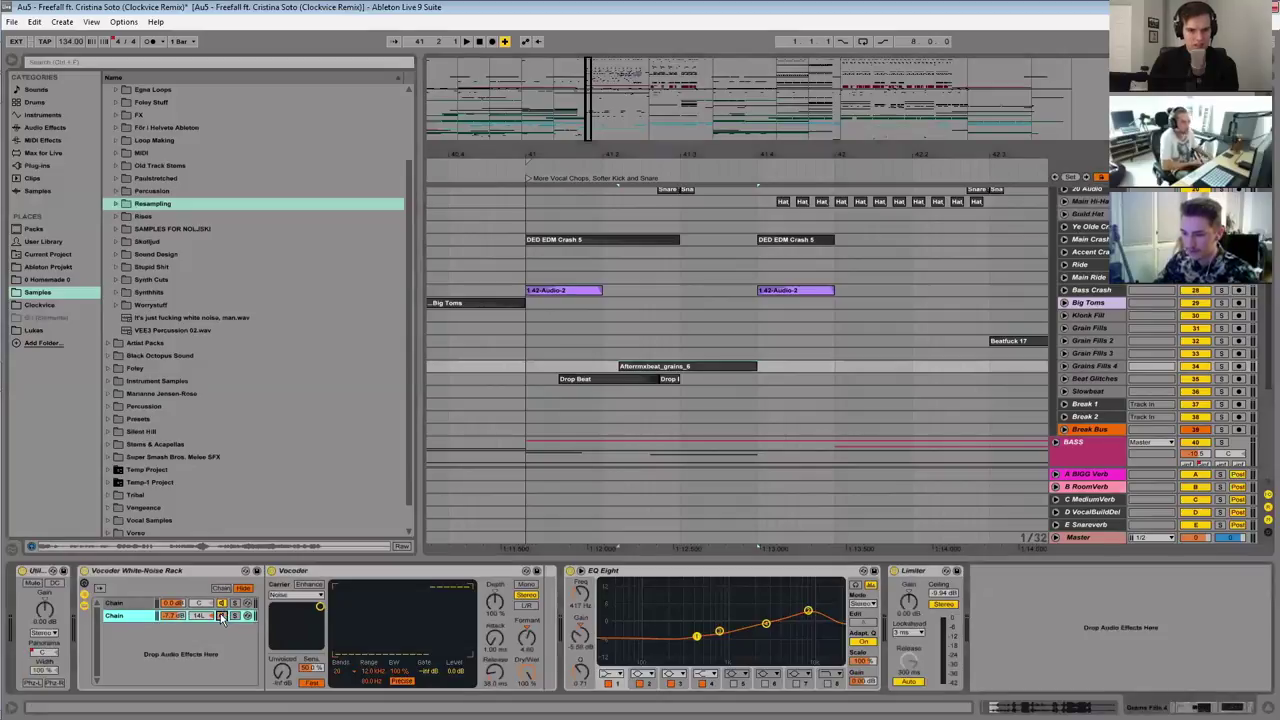
pyautogui.click(663, 366)
pyautogui.press('s')
pyautogui.press('space')
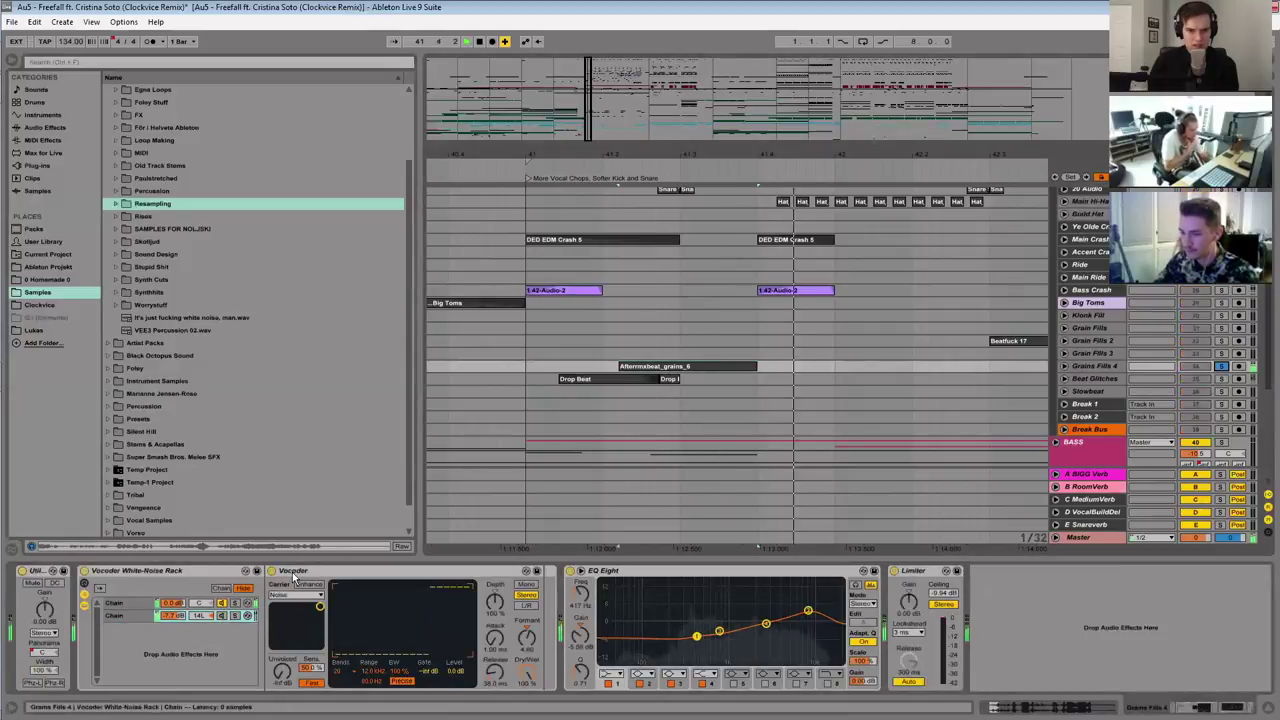
pyautogui.press('space')
pyautogui.press('space')
pyautogui.press('space')
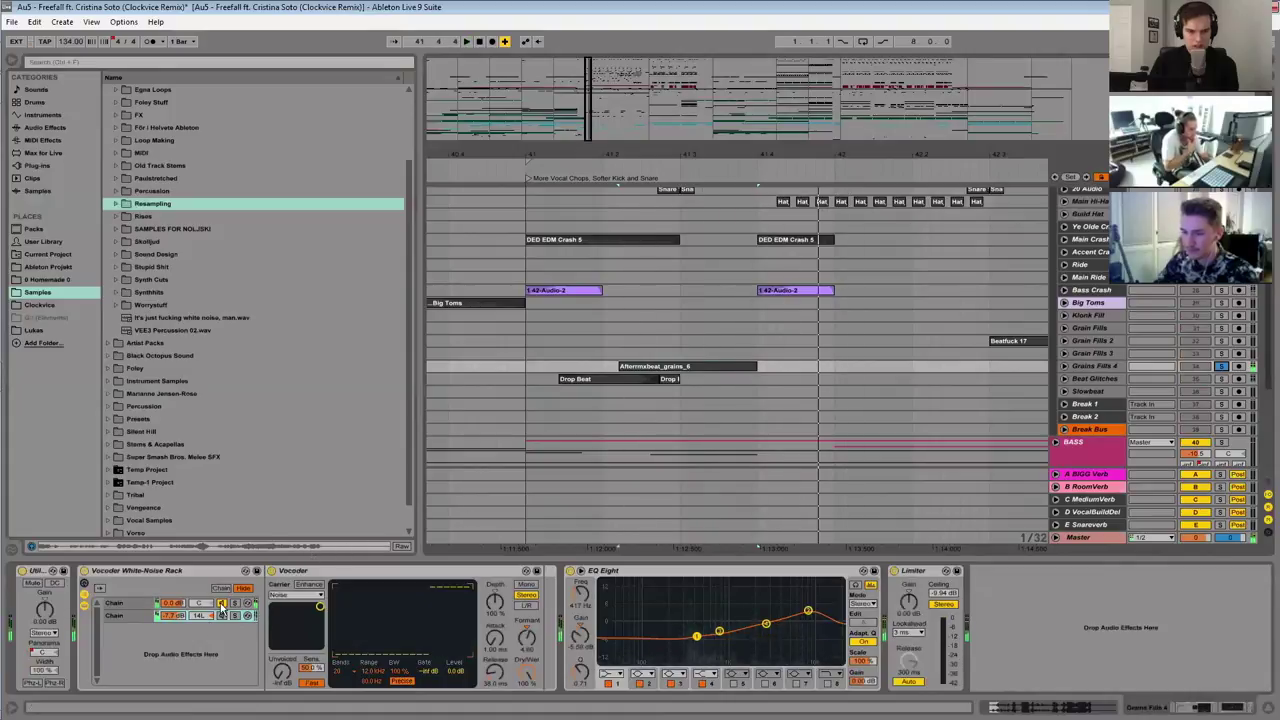
# Step: Audition the second rack chain with its Vocoder alone by muting the first chain, and re-enable the first chain
pyautogui.click(222, 603)
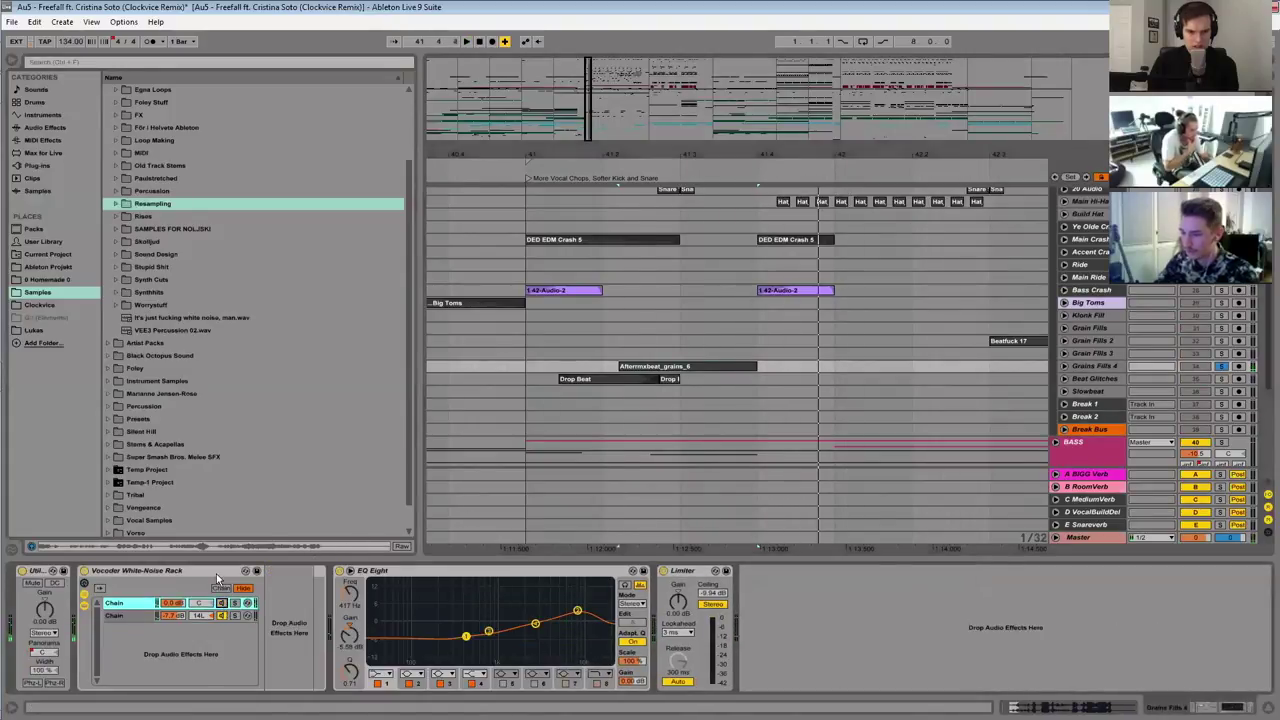
pyautogui.press('space')
pyautogui.click(180, 615)
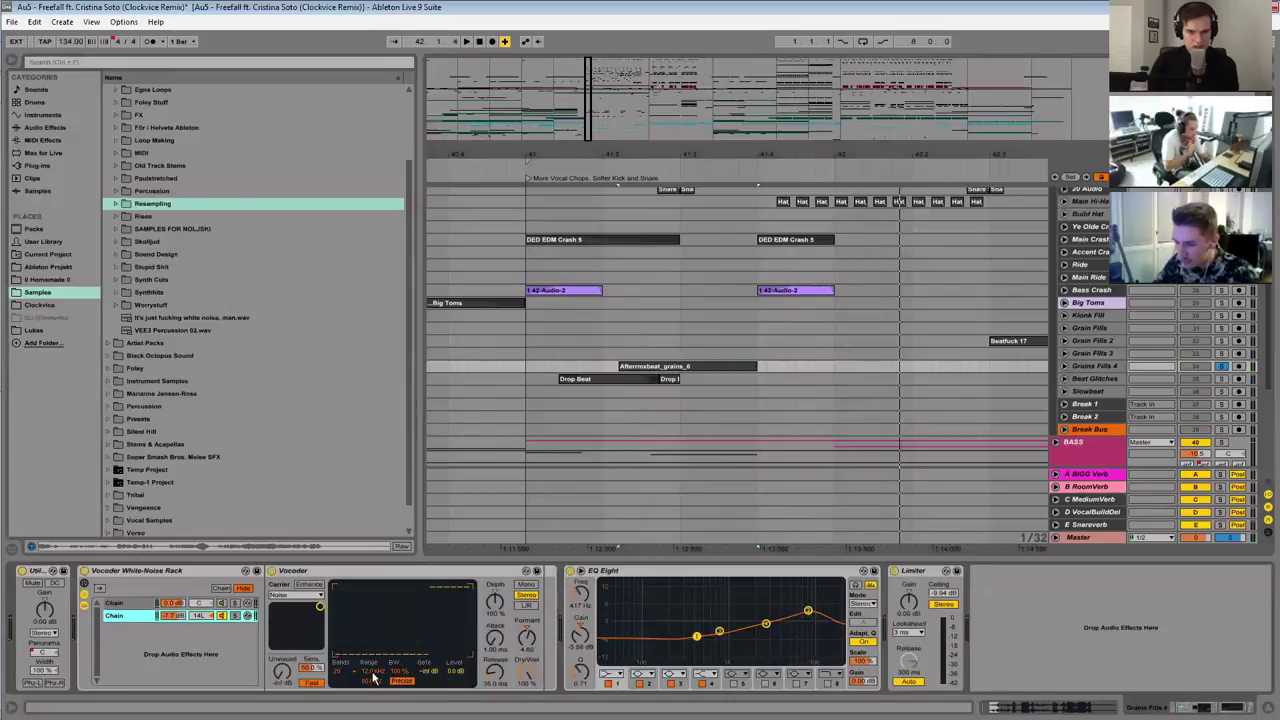
pyautogui.click(216, 604)
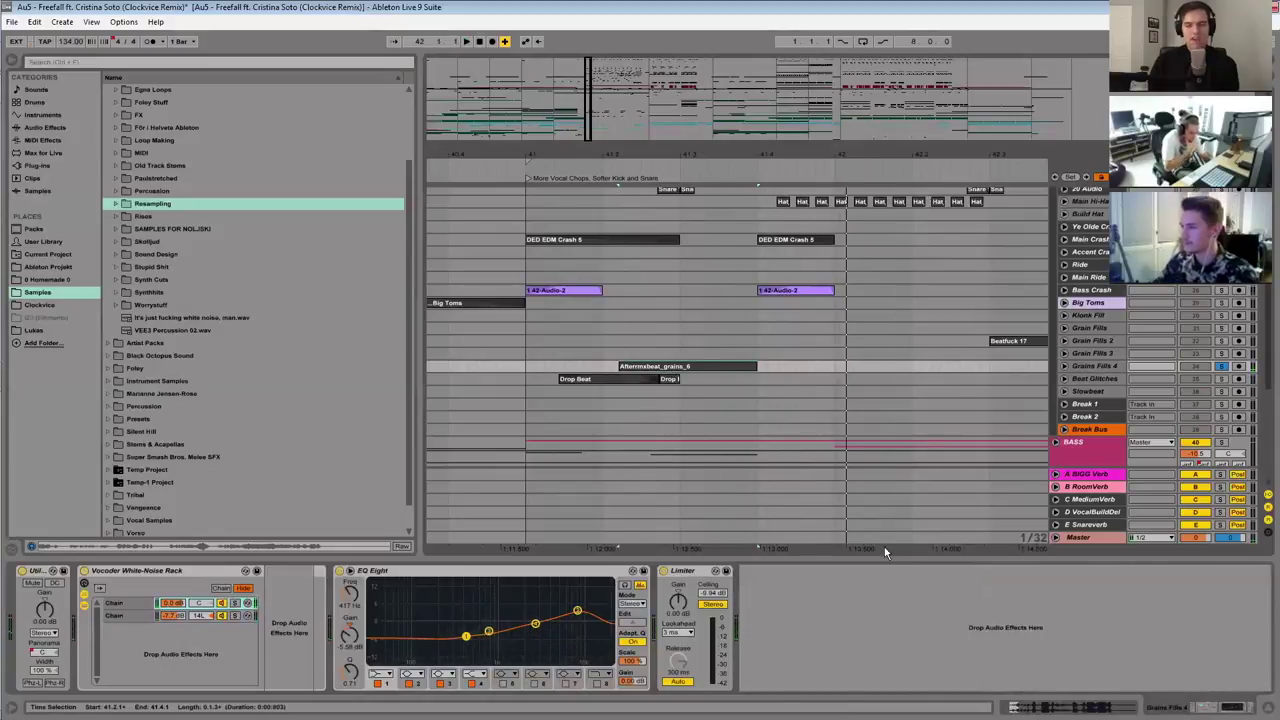
# Step: Show bars 39 to 44 of the arrangement, select the rack's Vocoder chain and play the soloed Grains Fills 4 track from bar 41
pyautogui.moveTo(588, 92); pyautogui.dragTo(590, 55)
pyautogui.scroll(2, 760, 335)
pyautogui.scroll(-1, 748, 370)
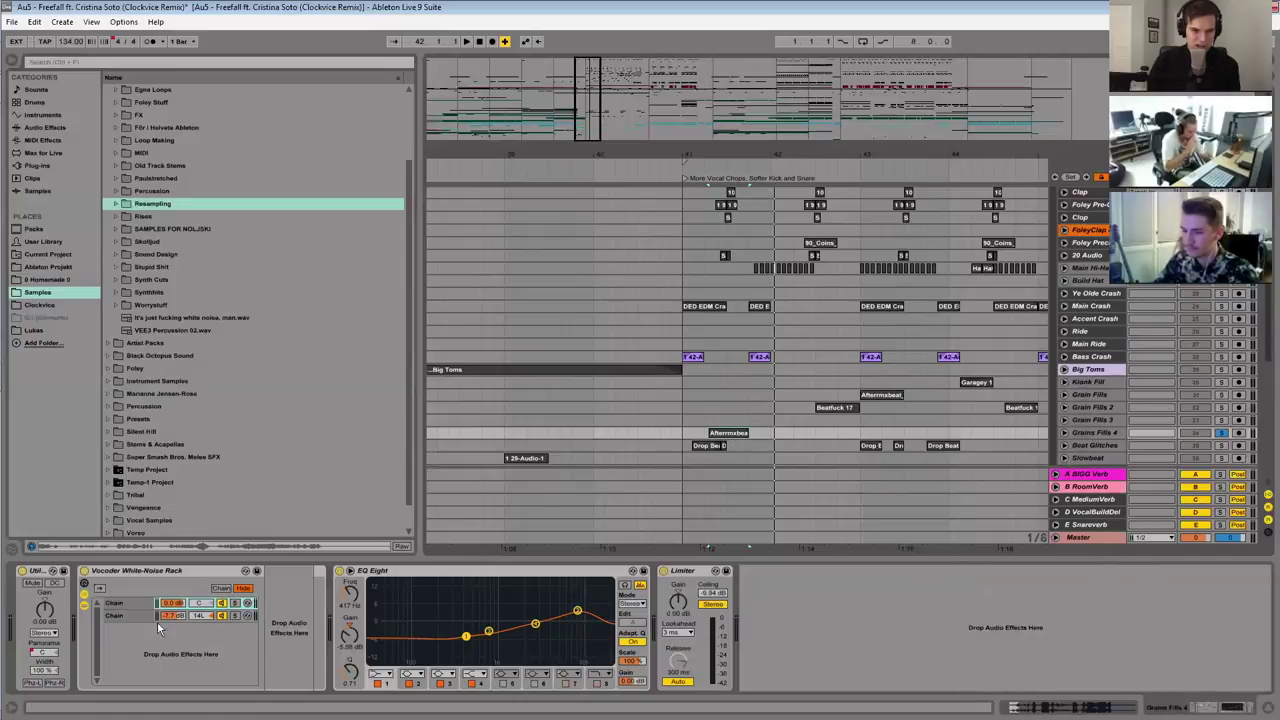
pyautogui.click(123, 616)
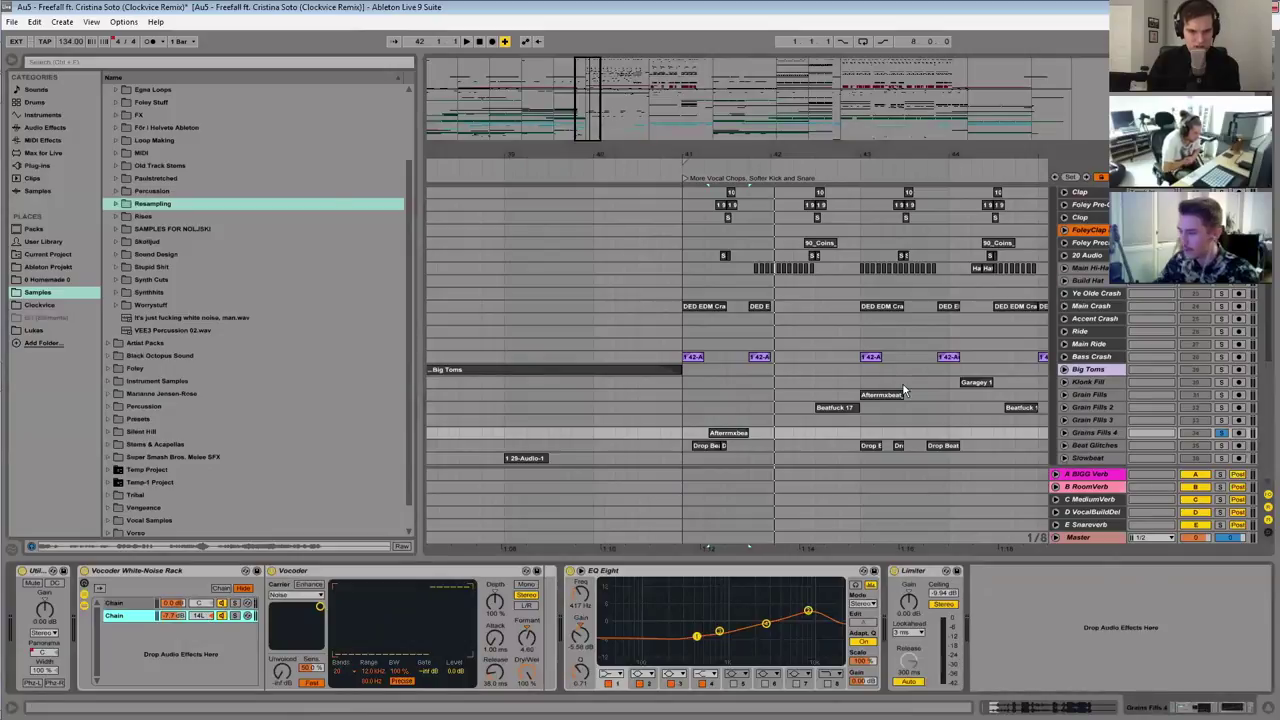
pyautogui.scroll(-3, 903, 392)
pyautogui.press('space')
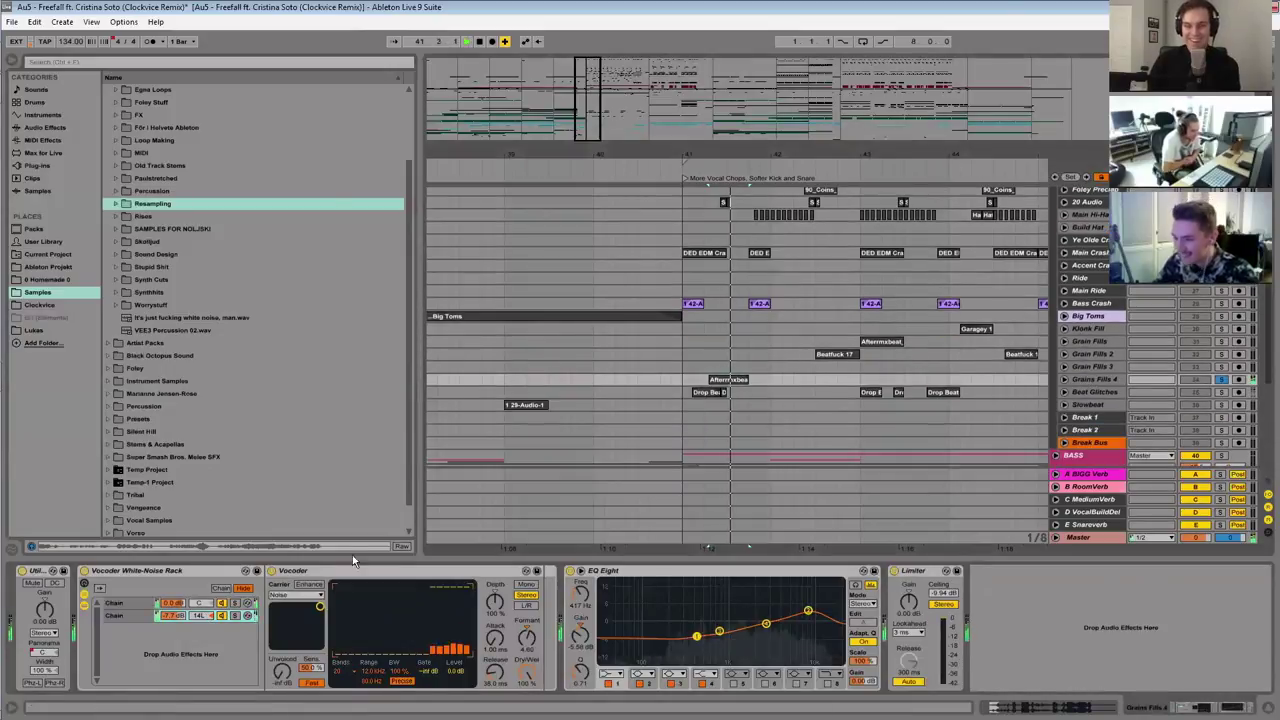
# Step: Examine the pan of the rack's second chain and audition the soloed Grains Fills 4 track around bar 41
pyautogui.rightClick(201, 615)
pyautogui.click(693, 464)
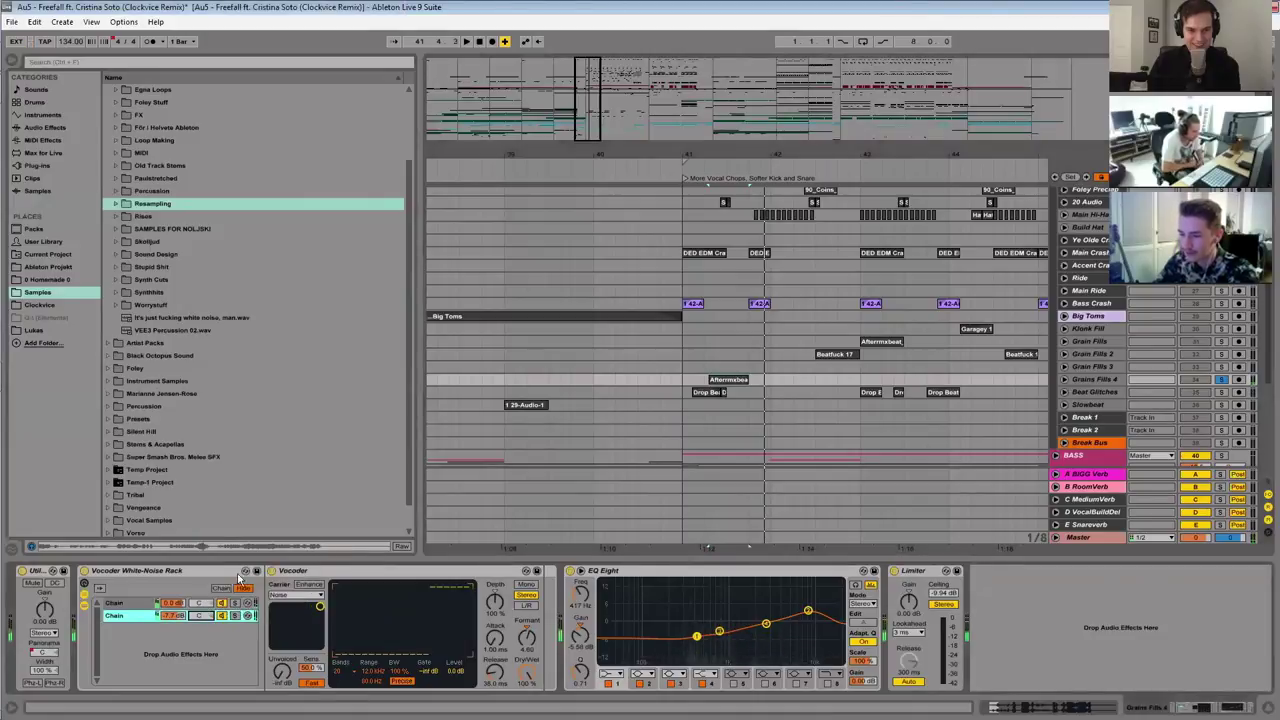
pyautogui.press('space')
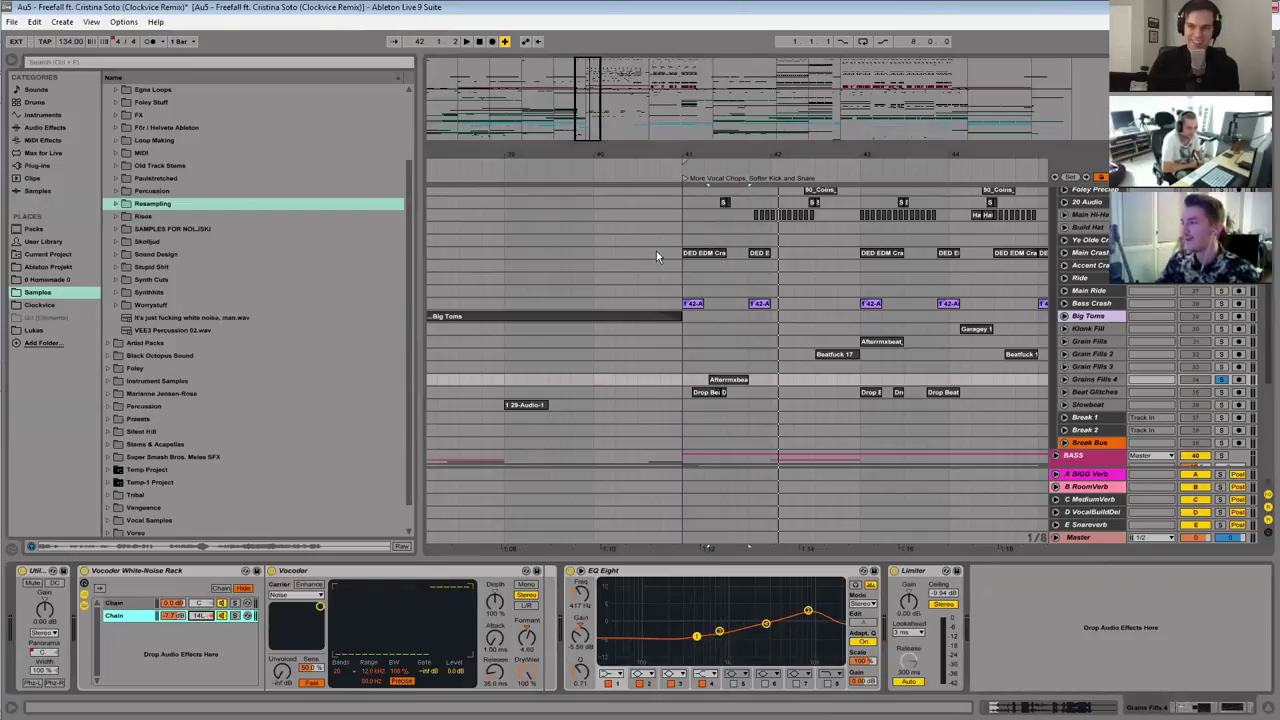
# Step: Show the Utility's Panorama automation in the unfolded Grains Fills 4 track
pyautogui.moveTo(591, 108); pyautogui.dragTo(594, 104)
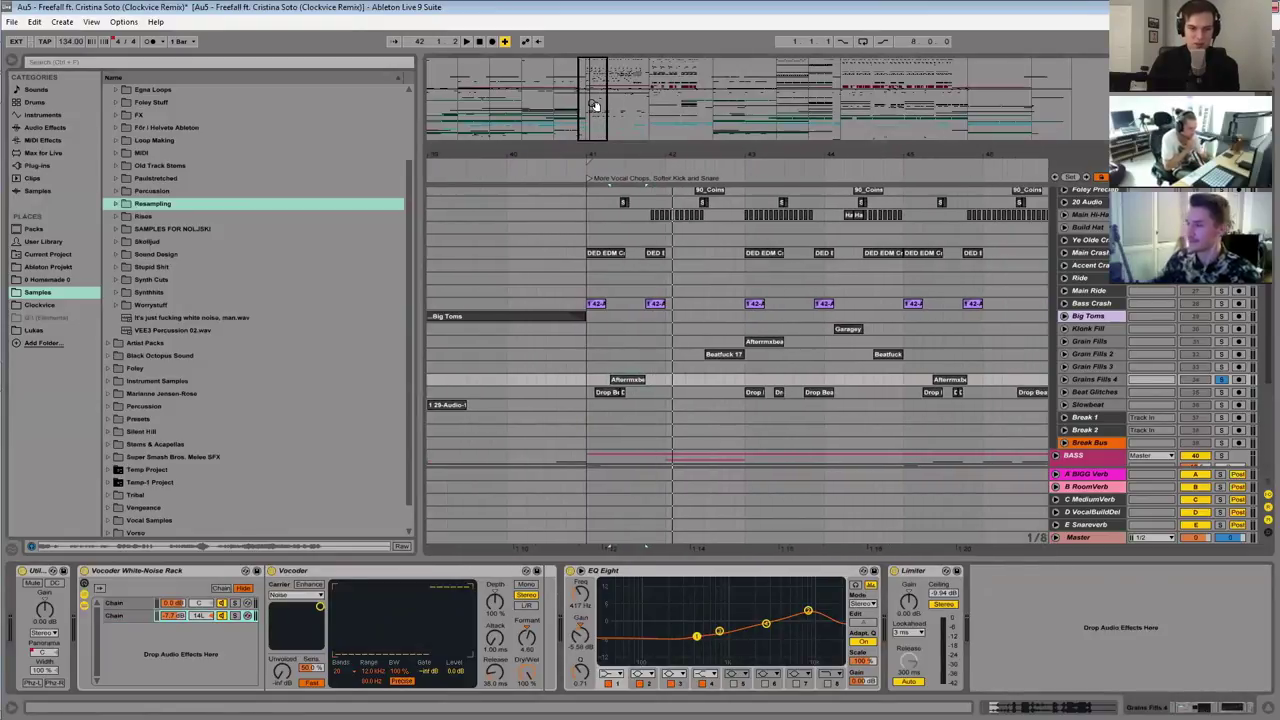
pyautogui.moveTo(594, 104); pyautogui.dragTo(596, 104)
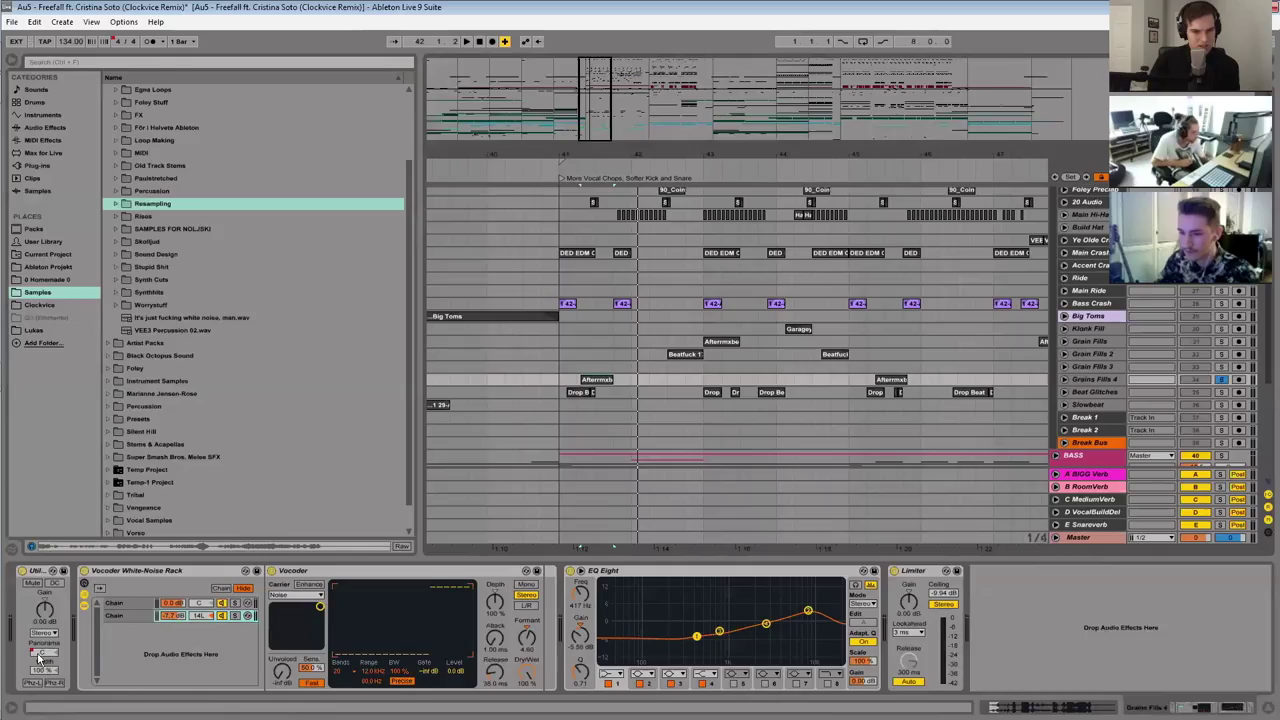
pyautogui.rightClick(44, 656)
pyautogui.click(1100, 365)
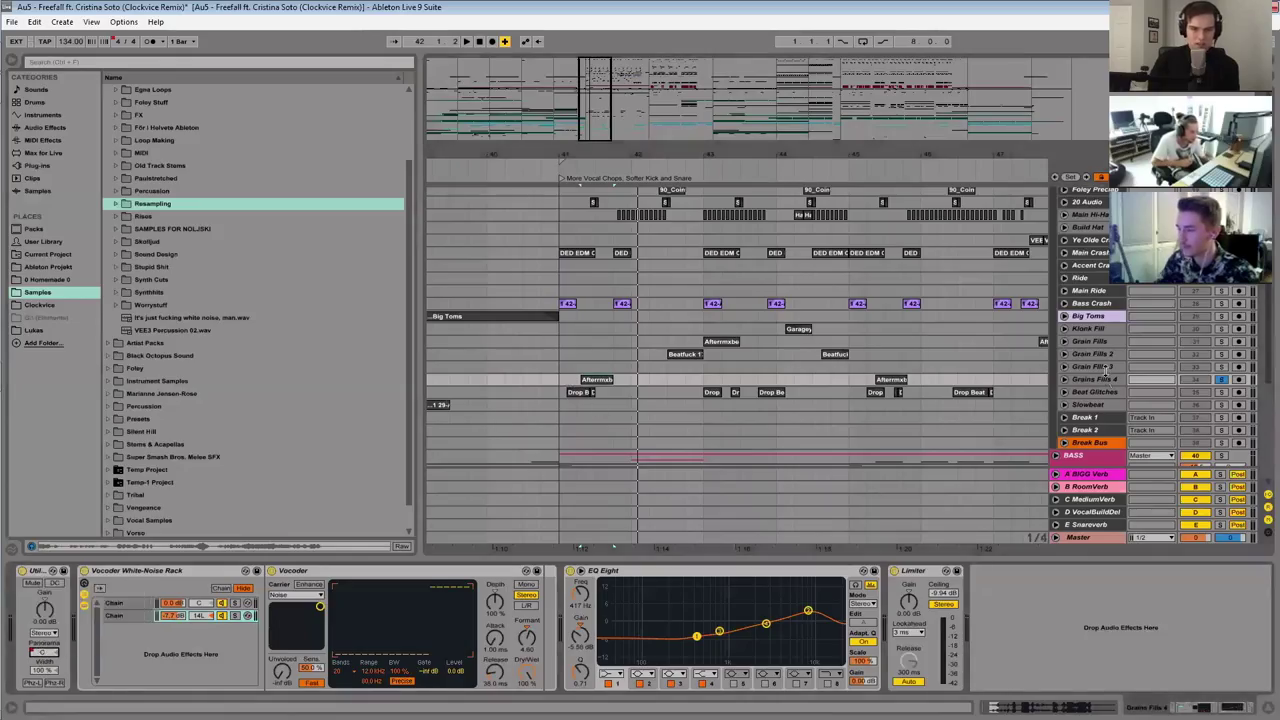
pyautogui.click(1064, 379)
# Step: Audition the Grains Fills 4 clip at bar 45 with its panning automation and turn off the track's solo
pyautogui.click(876, 398)
pyautogui.press('space')
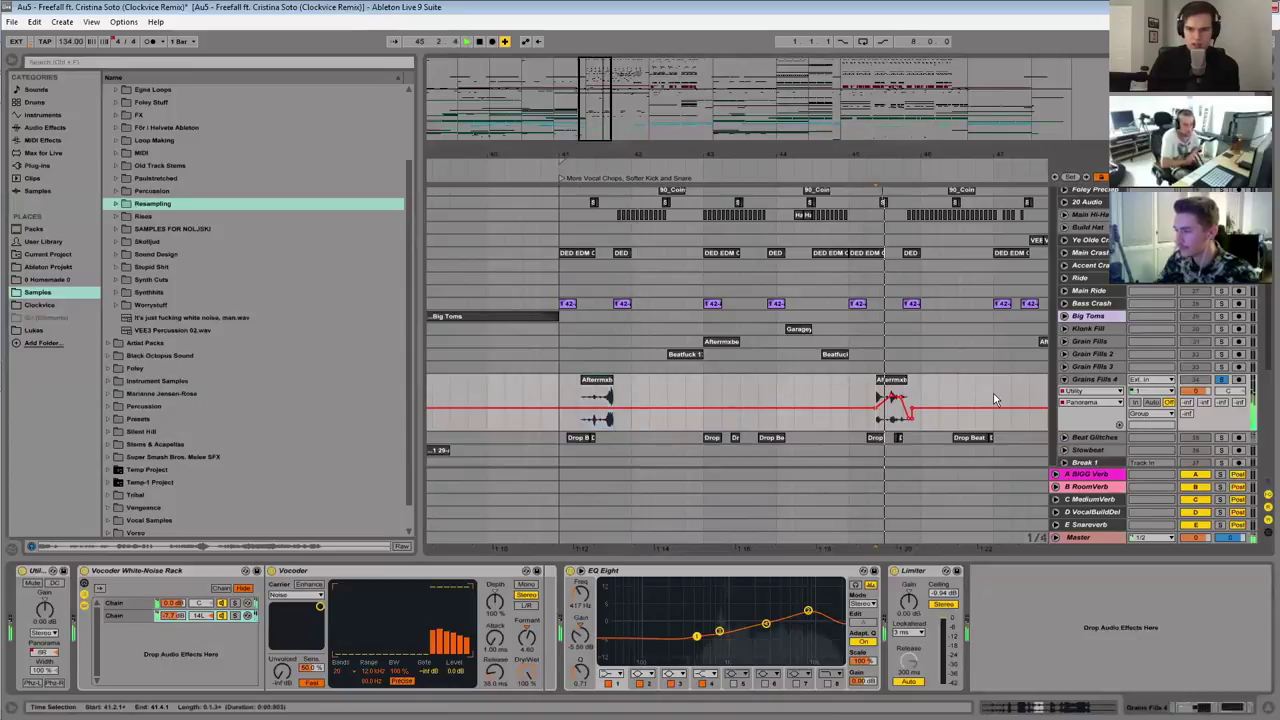
pyautogui.press('space')
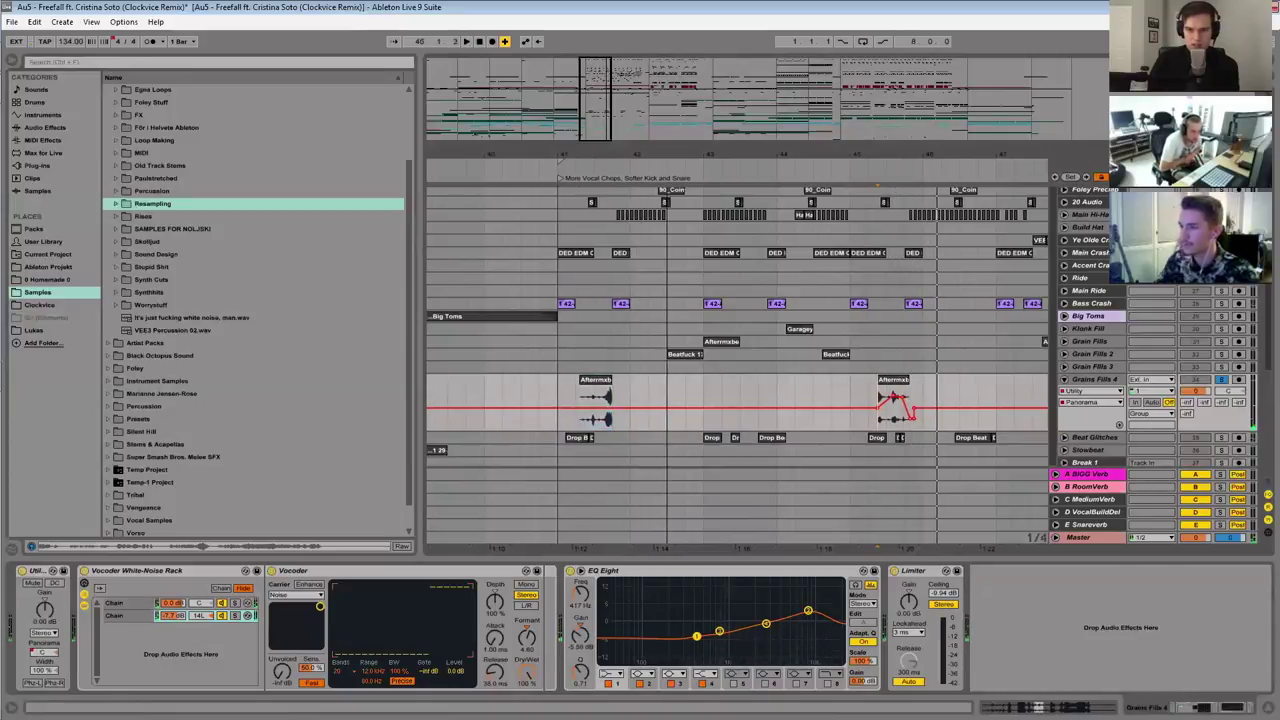
pyautogui.moveTo(597, 88)
pyautogui.mouseDown()
pyautogui.moveTo(607, 78)
pyautogui.moveTo(608, 108)
pyautogui.mouseUp()
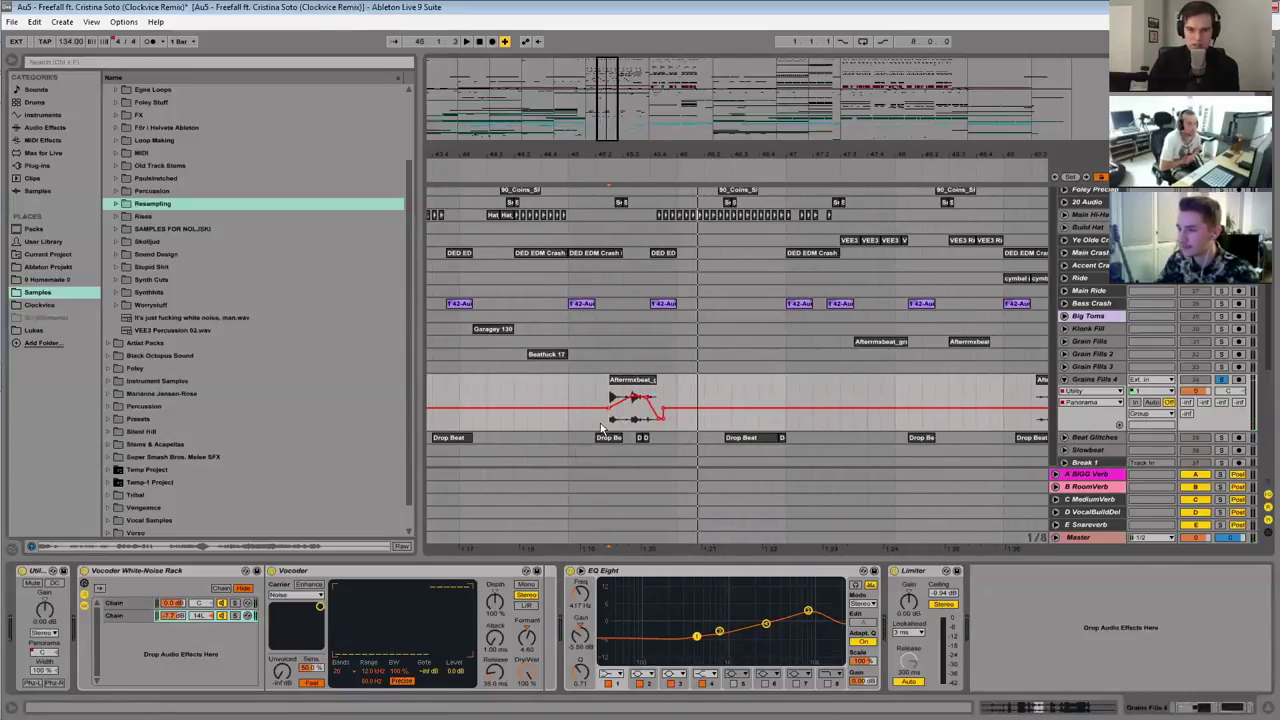
pyautogui.press('space')
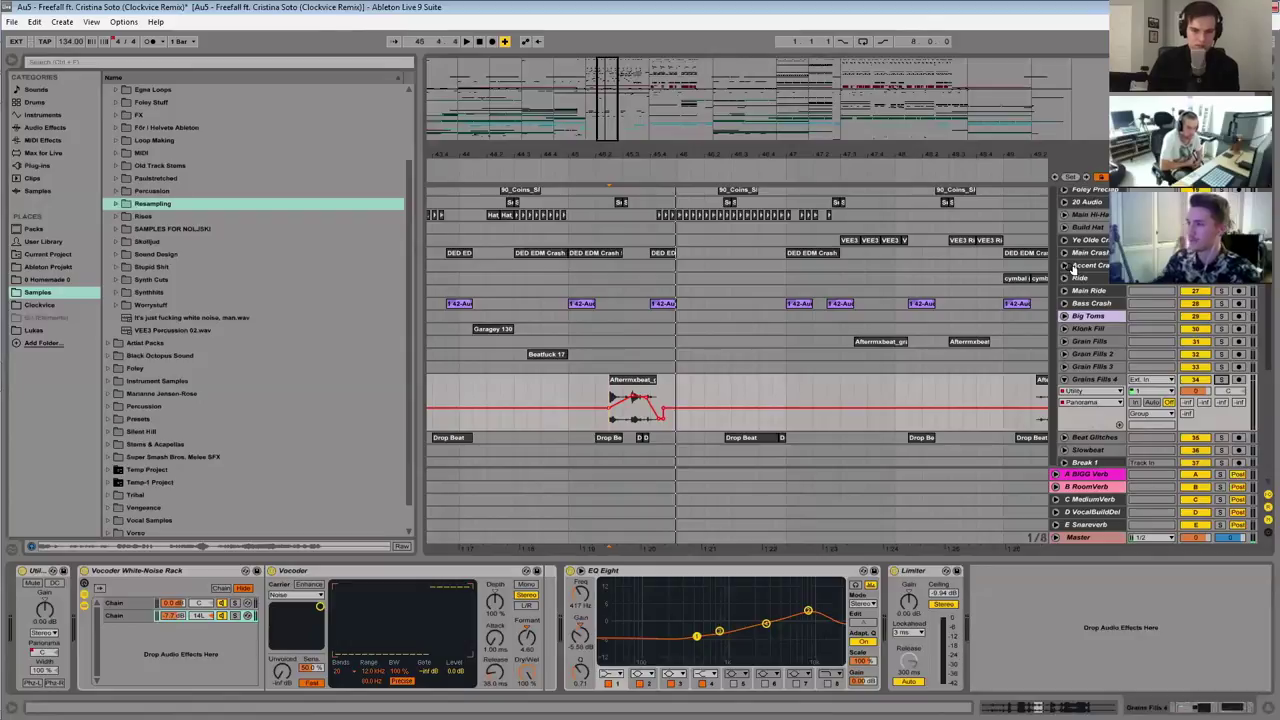
# Step: Fold the DRUMS group, place the insert marker on the BASS group at bar 105 and play the drop
pyautogui.moveTo(608, 108); pyautogui.dragTo(616, 82)
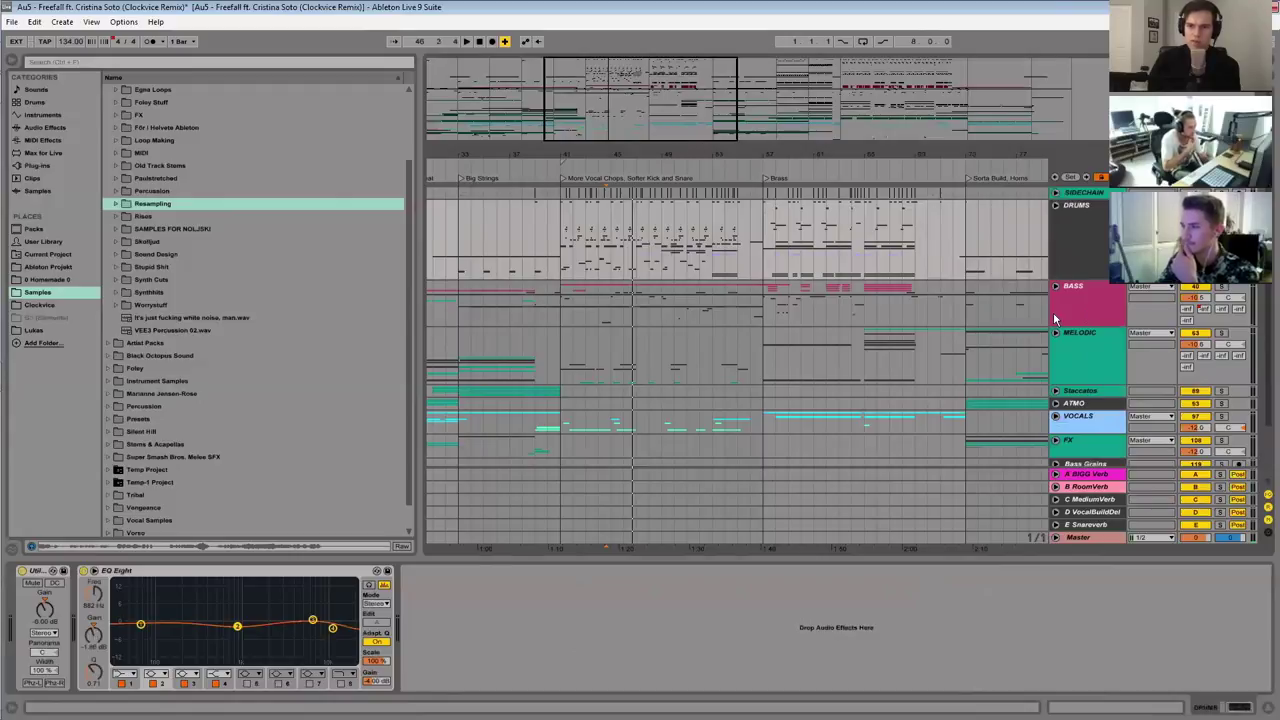
pyautogui.moveTo(737, 120); pyautogui.dragTo(853, 68)
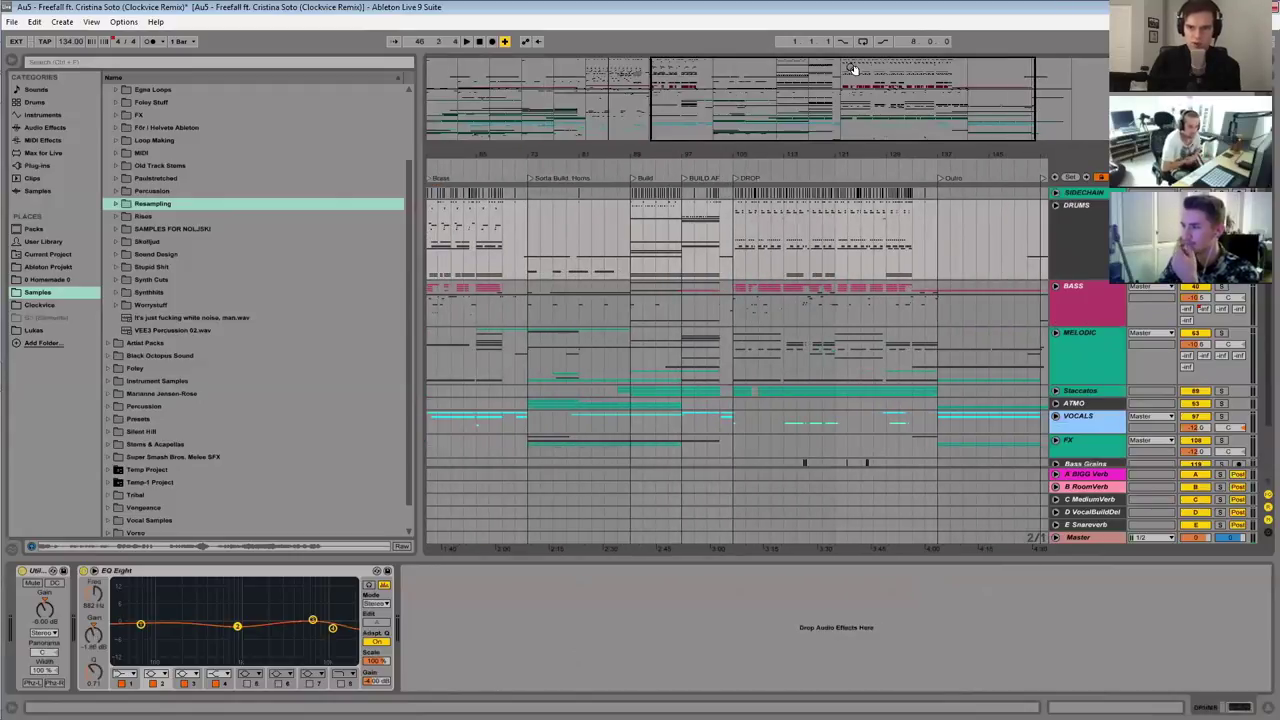
pyautogui.moveTo(853, 68); pyautogui.dragTo(895, 101)
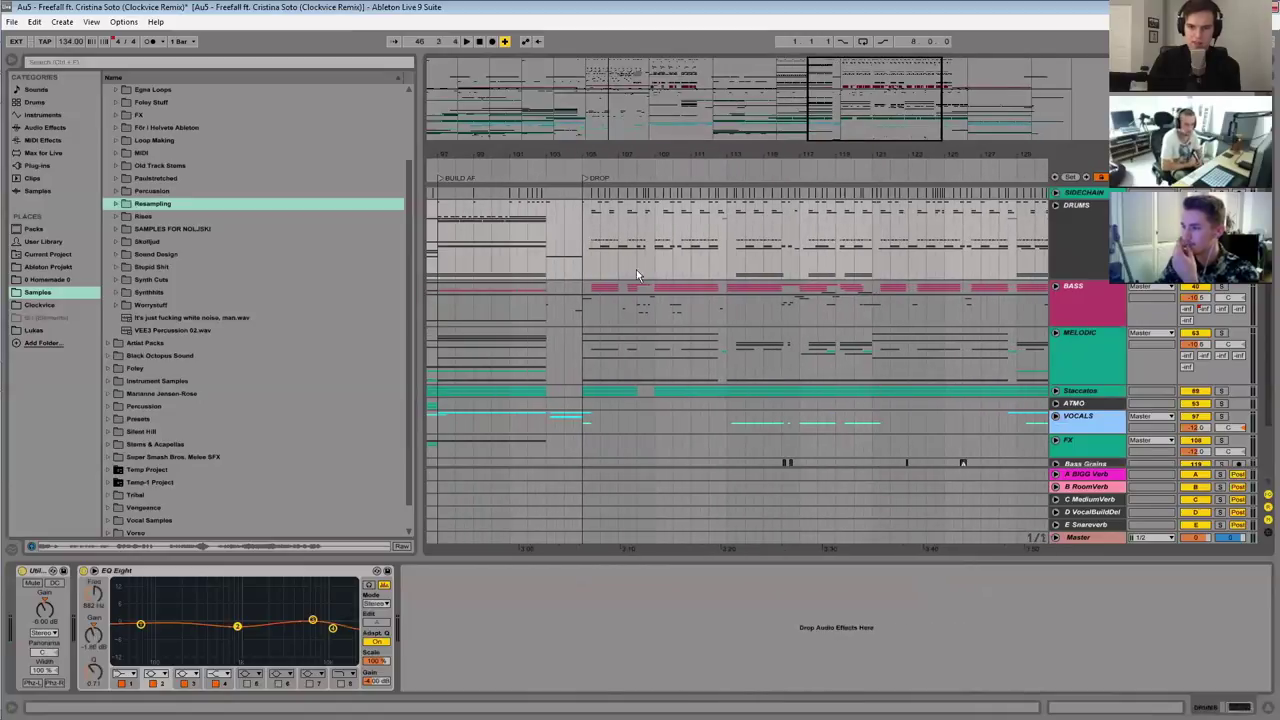
pyautogui.click(584, 298)
pyautogui.scroll(-2, 700, 290)
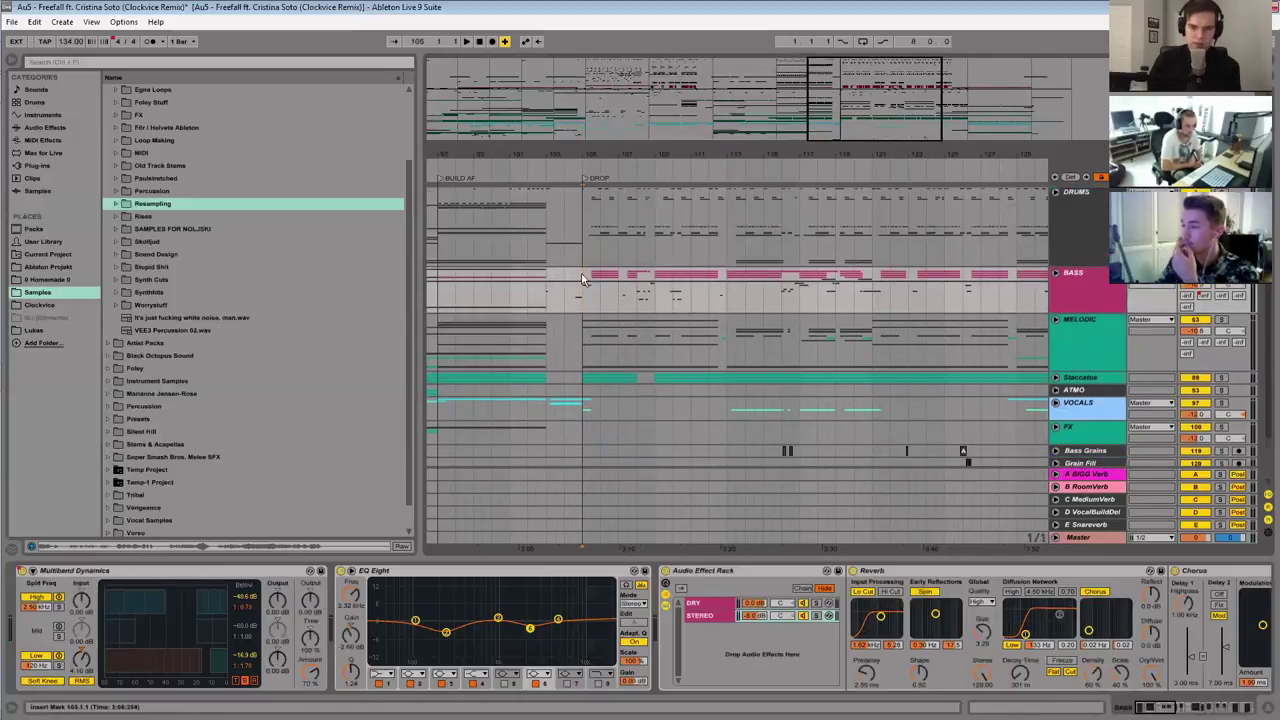
pyautogui.moveTo(841, 125); pyautogui.dragTo(841, 114)
pyautogui.scroll(2, 776, 339)
pyautogui.press('space')
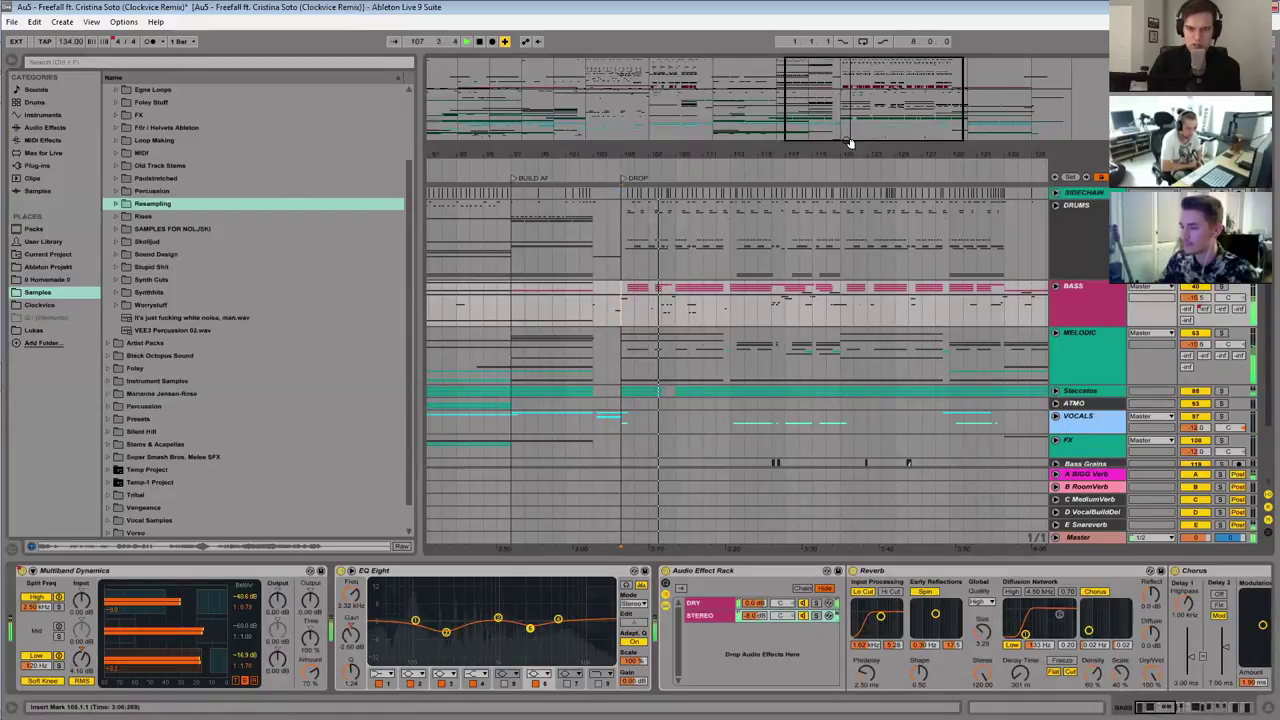
pyautogui.moveTo(863, 120); pyautogui.dragTo(883, 108)
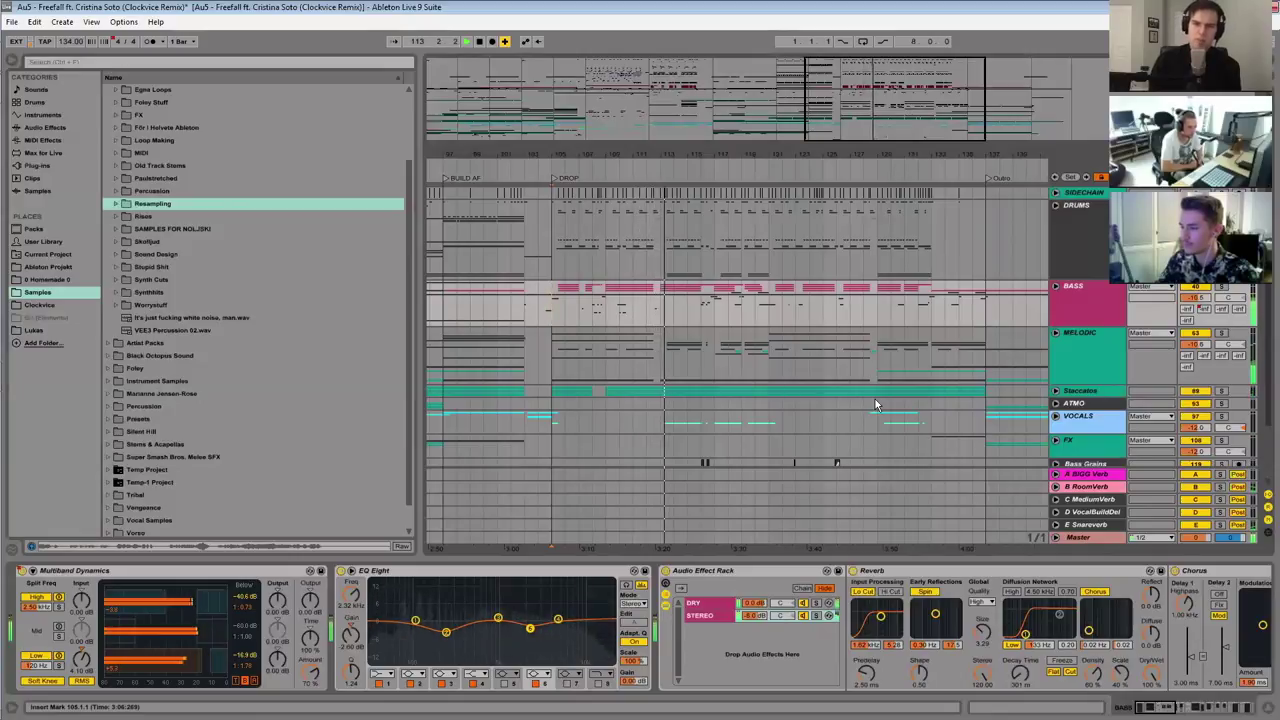
pyautogui.moveTo(917, 100)
pyautogui.mouseDown()
pyautogui.moveTo(912, 115)
pyautogui.moveTo(896, 102)
pyautogui.mouseUp()
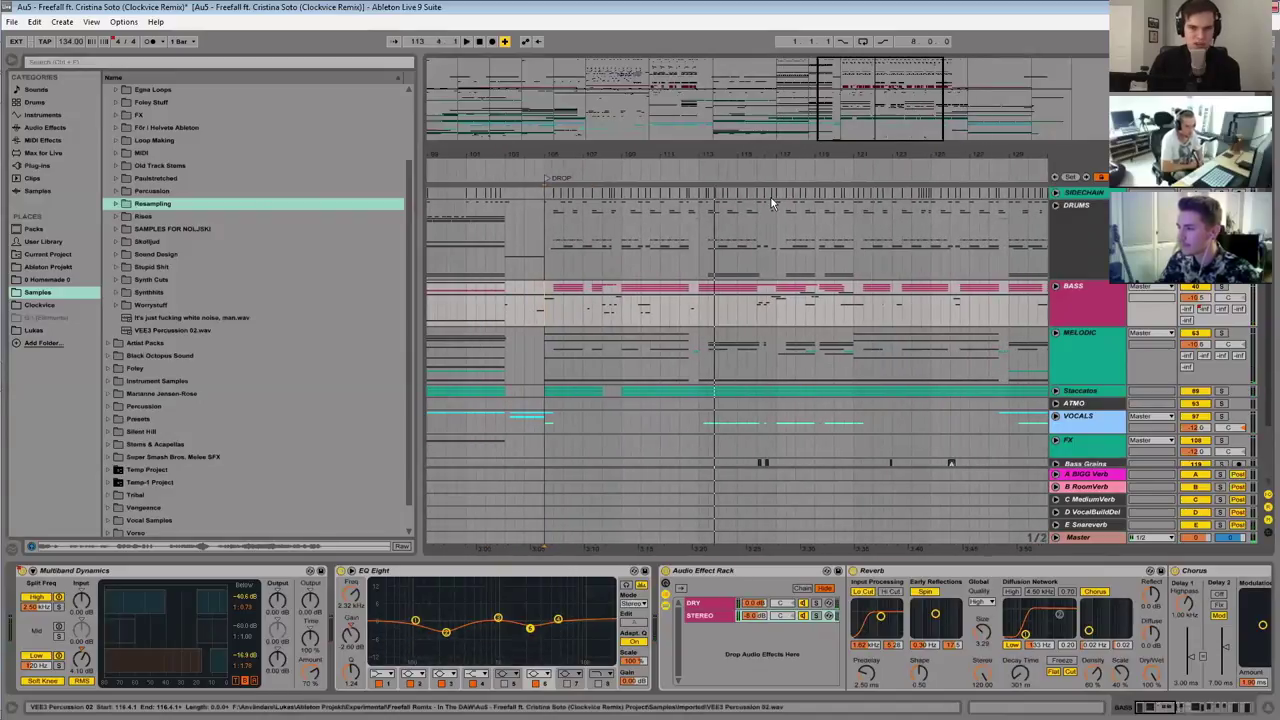
# Step: Solo the MELODIC group and audition the drop from bar 105
pyautogui.click(548, 301)
pyautogui.press('space')
pyautogui.click(628, 356)
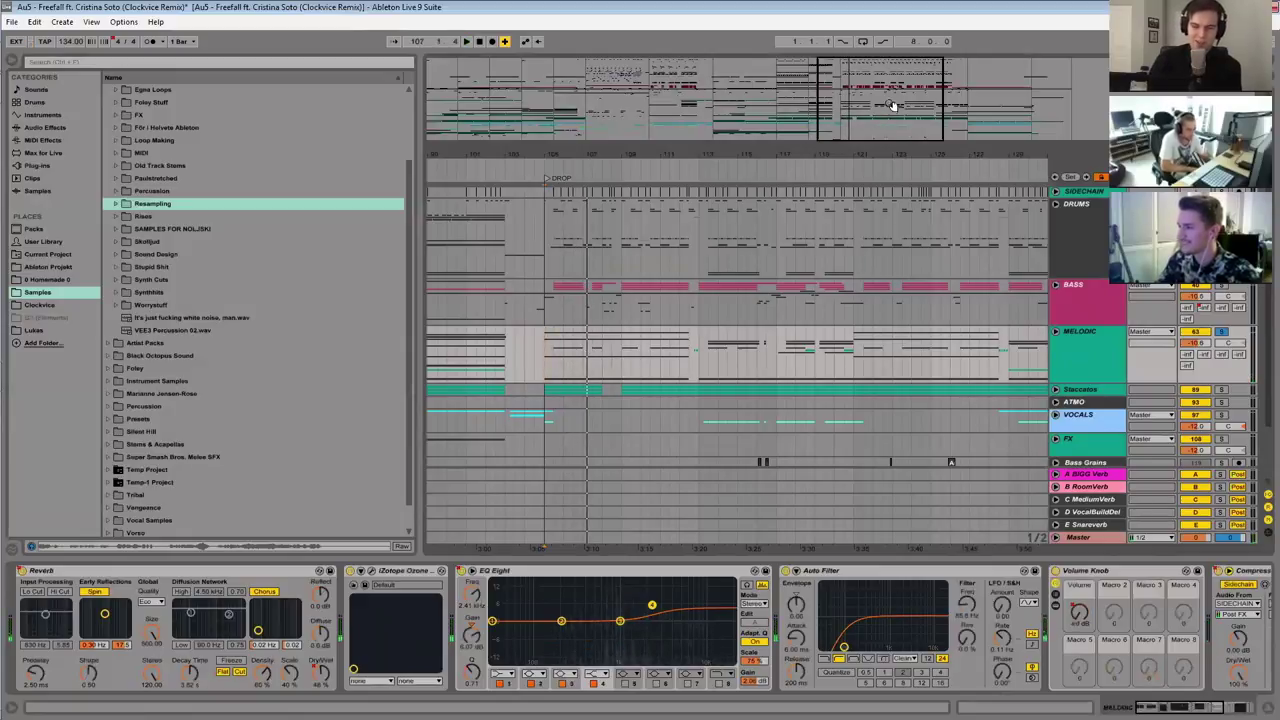
# Step: Unfold the MELODIC group, solo the 77 sforzando track and play its clip at the start of the drop
pyautogui.moveTo(893, 104); pyautogui.dragTo(885, 90)
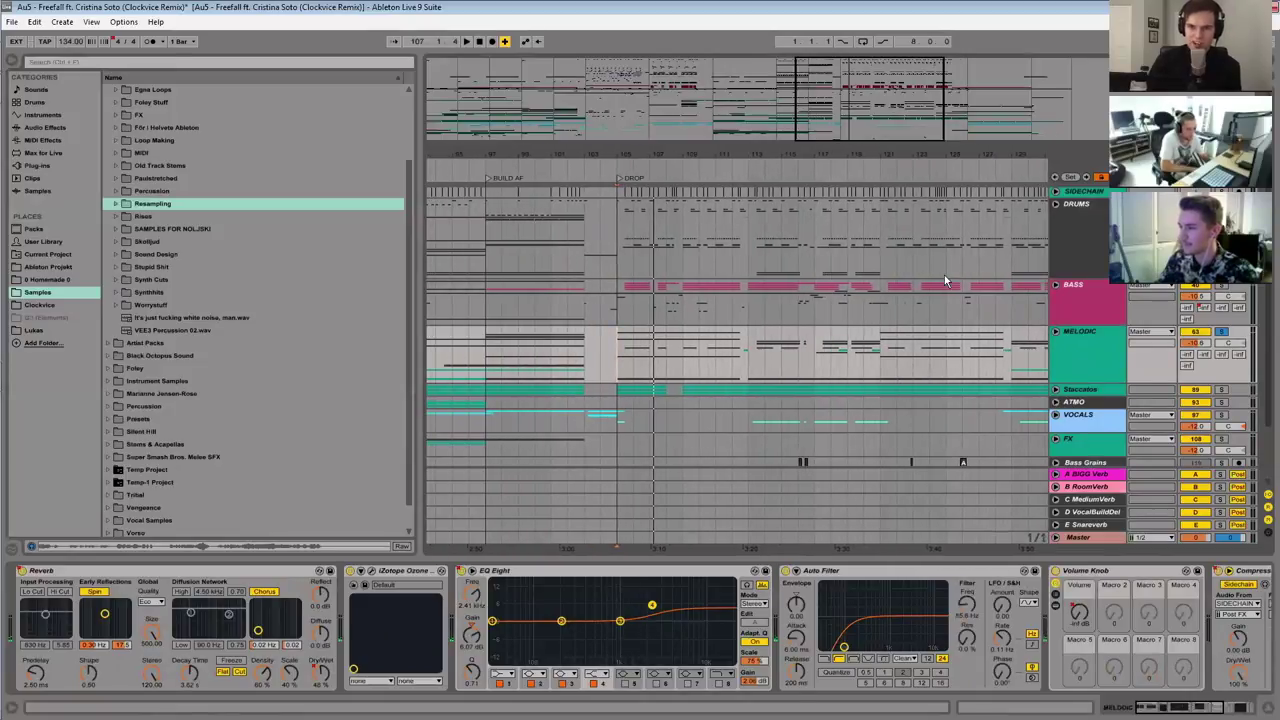
pyautogui.click(1055, 331)
pyautogui.click(1069, 409)
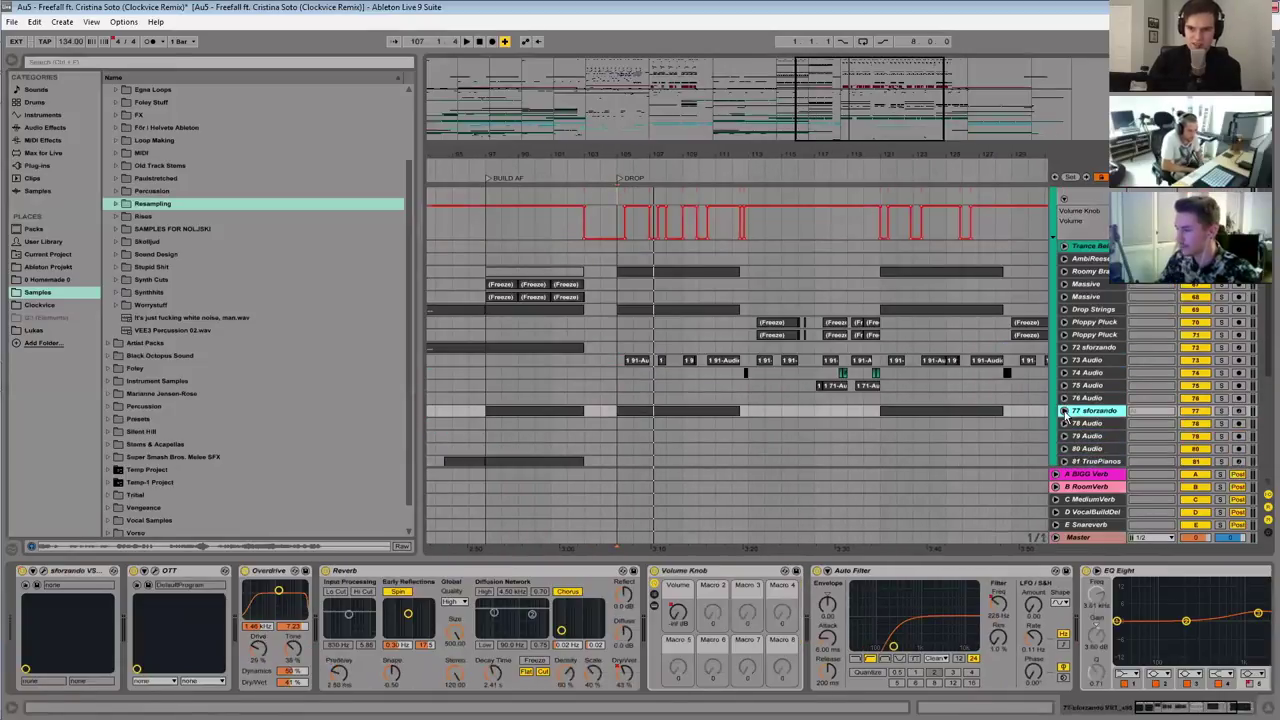
pyautogui.click(1064, 411)
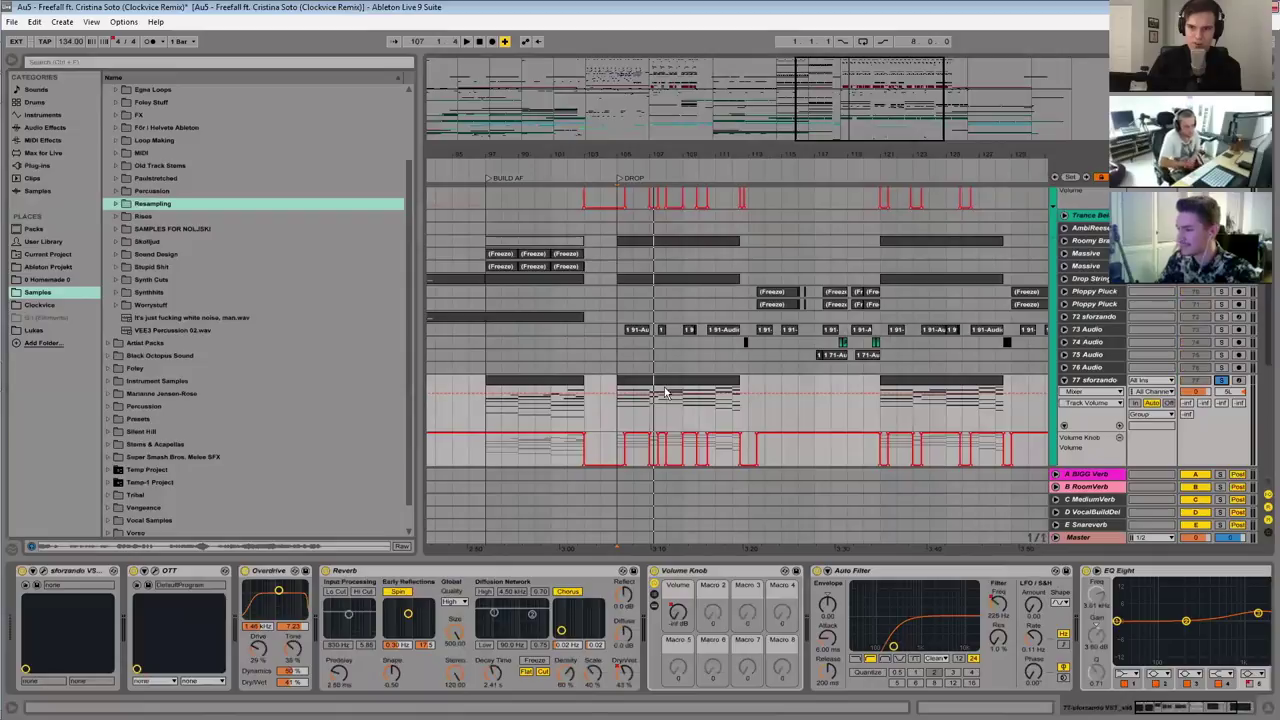
pyautogui.click(695, 387)
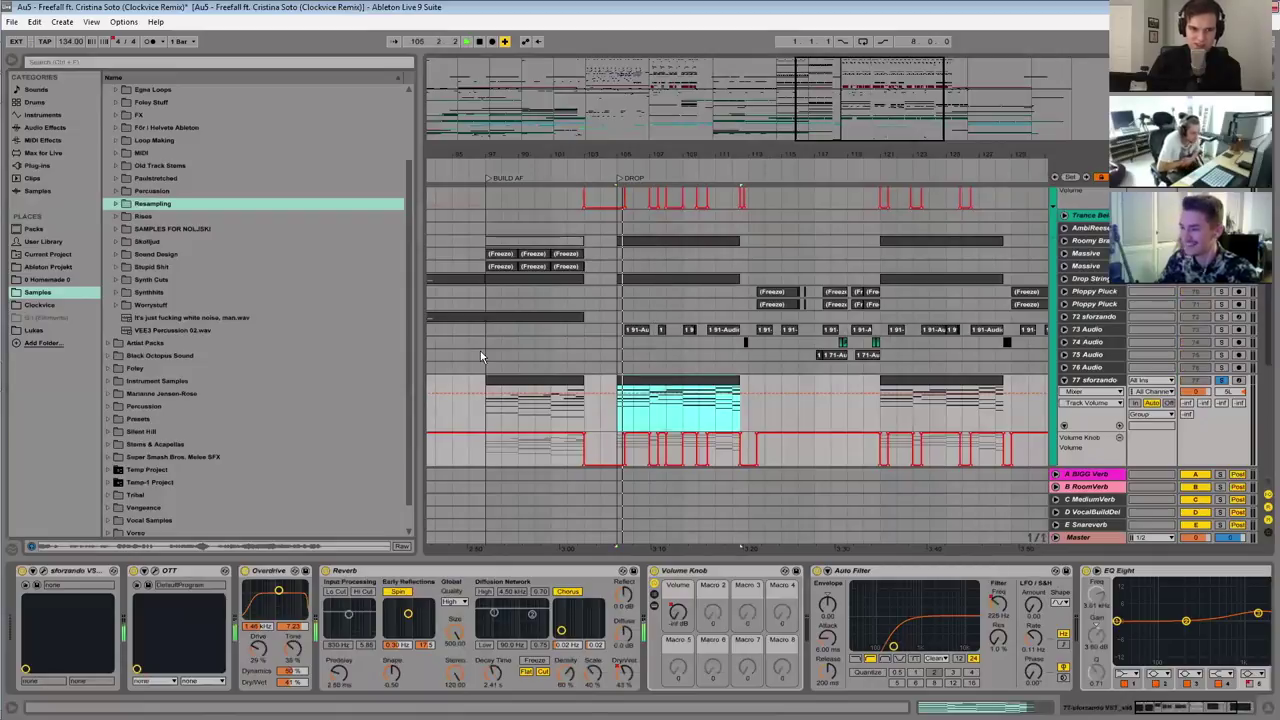
# Step: Open the sforzando plug-in window of the 77 sforzando track and reposition it to show its Chorus - Mixed.sfz instrument
pyautogui.click(53, 580)
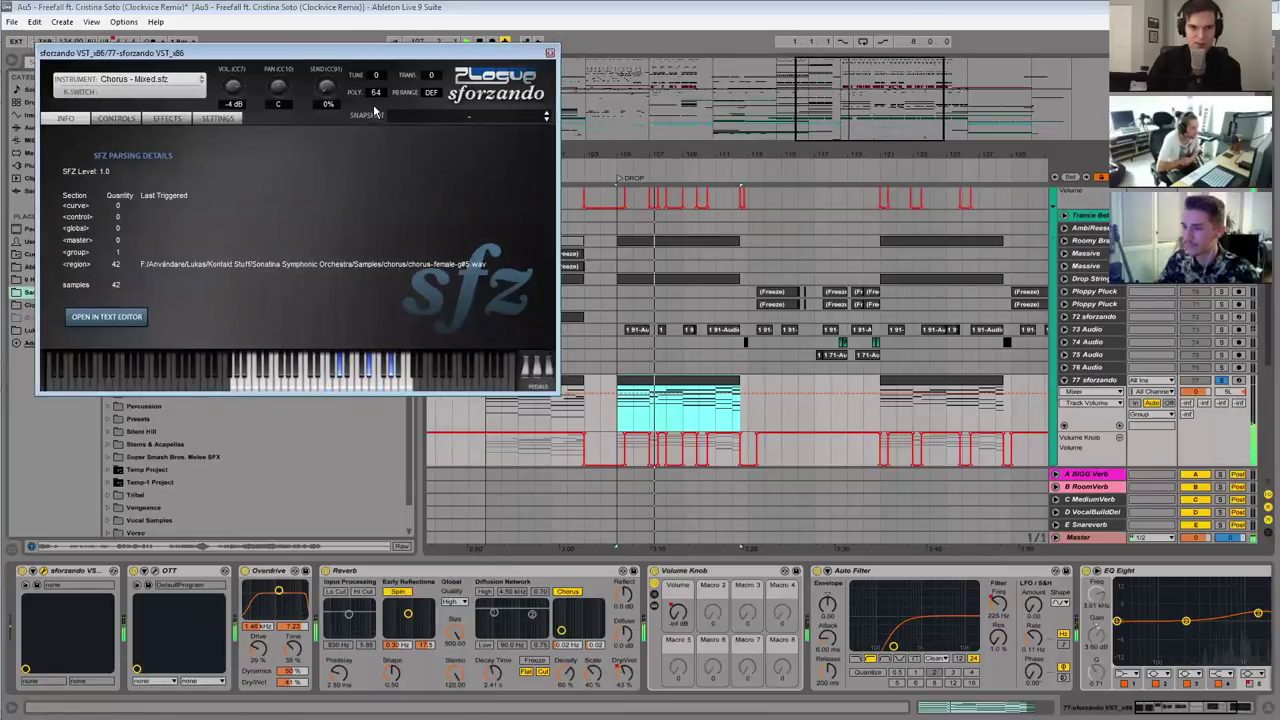
pyautogui.moveTo(295, 48); pyautogui.dragTo(373, 108)
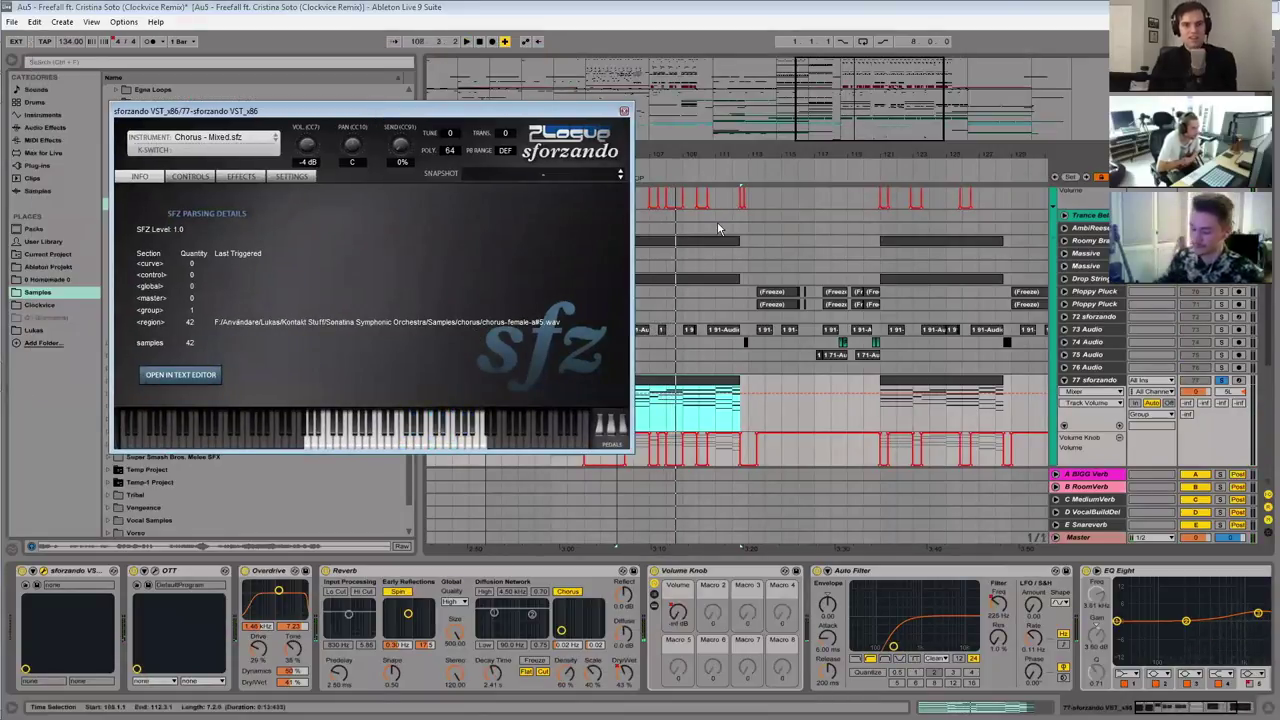
pyautogui.click(627, 112)
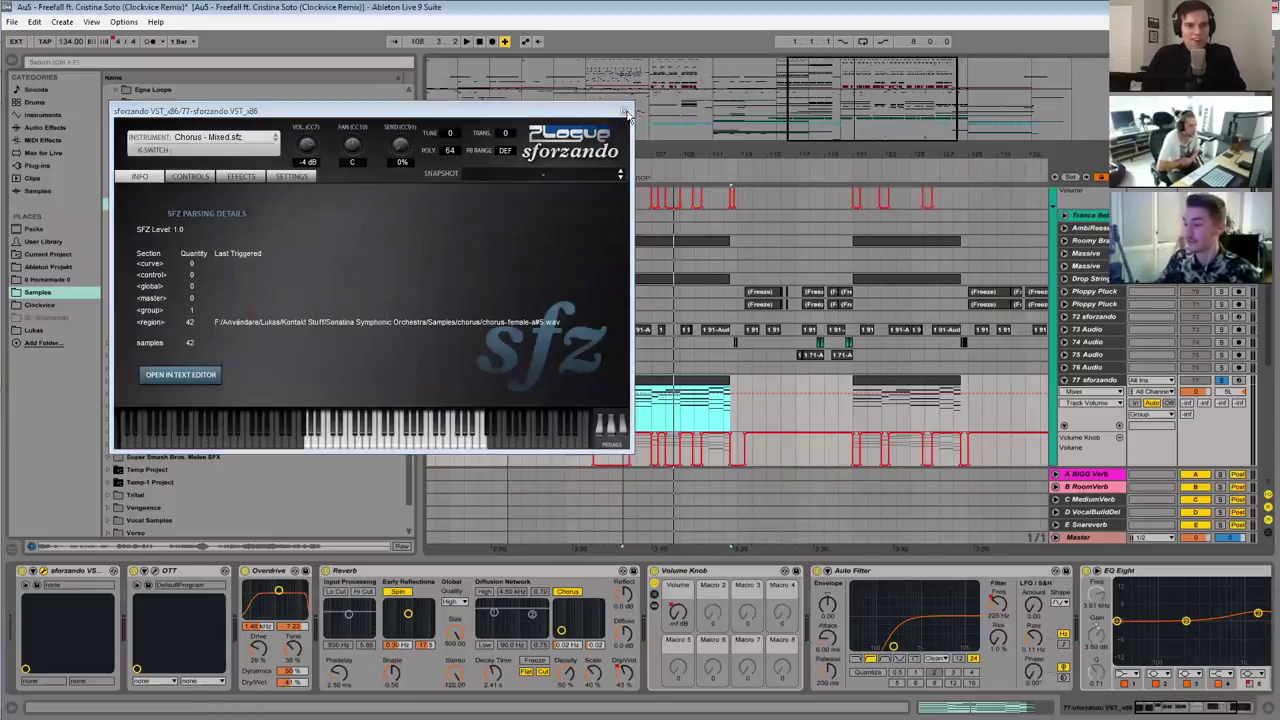
# Step: Browse the Sonatina Symphonic Orchestra files in sforzando's import dialog, cancel it and close the plug-in window
pyautogui.click(242, 142)
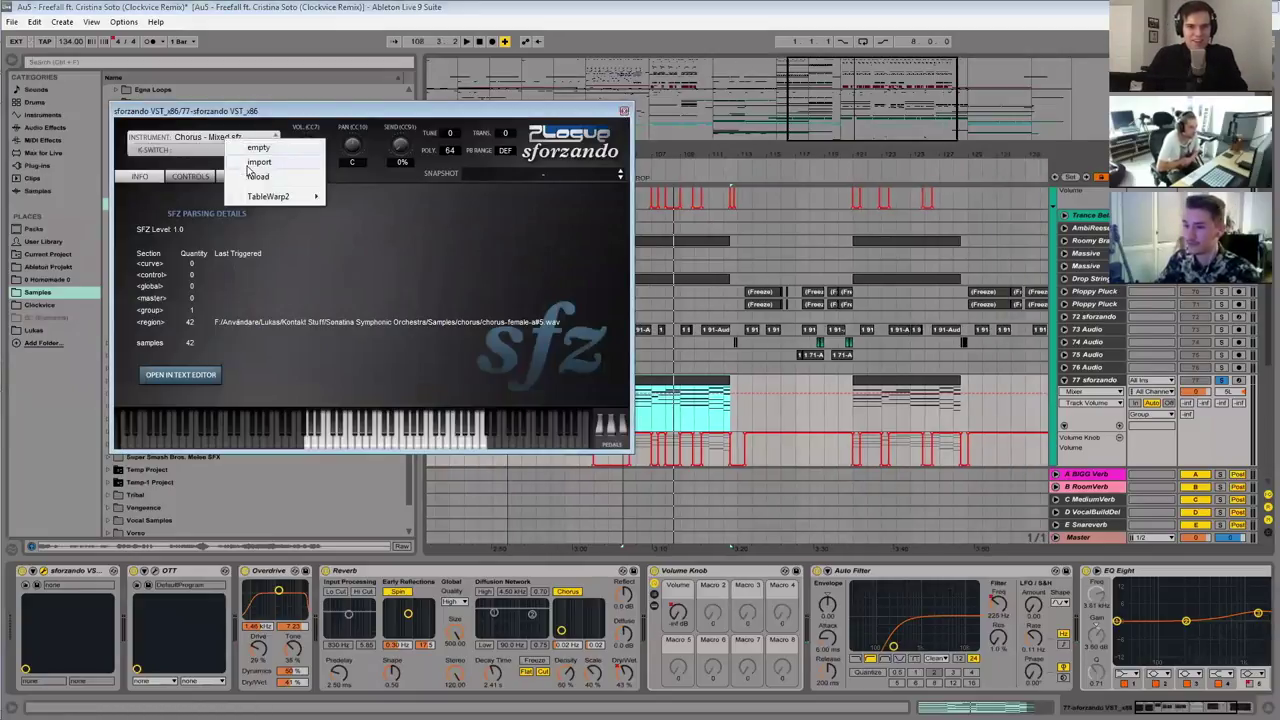
pyautogui.click(248, 167)
pyautogui.moveTo(547, 200); pyautogui.dragTo(546, 325)
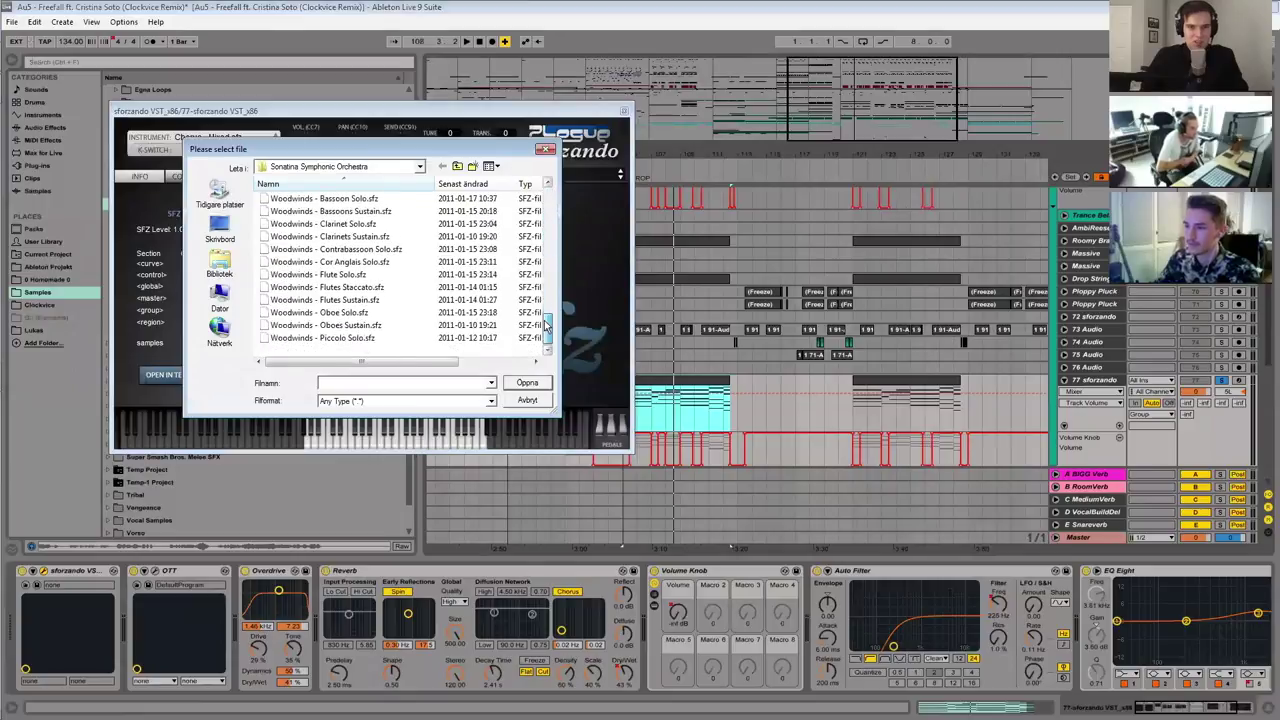
pyautogui.click(543, 151)
pyautogui.click(624, 111)
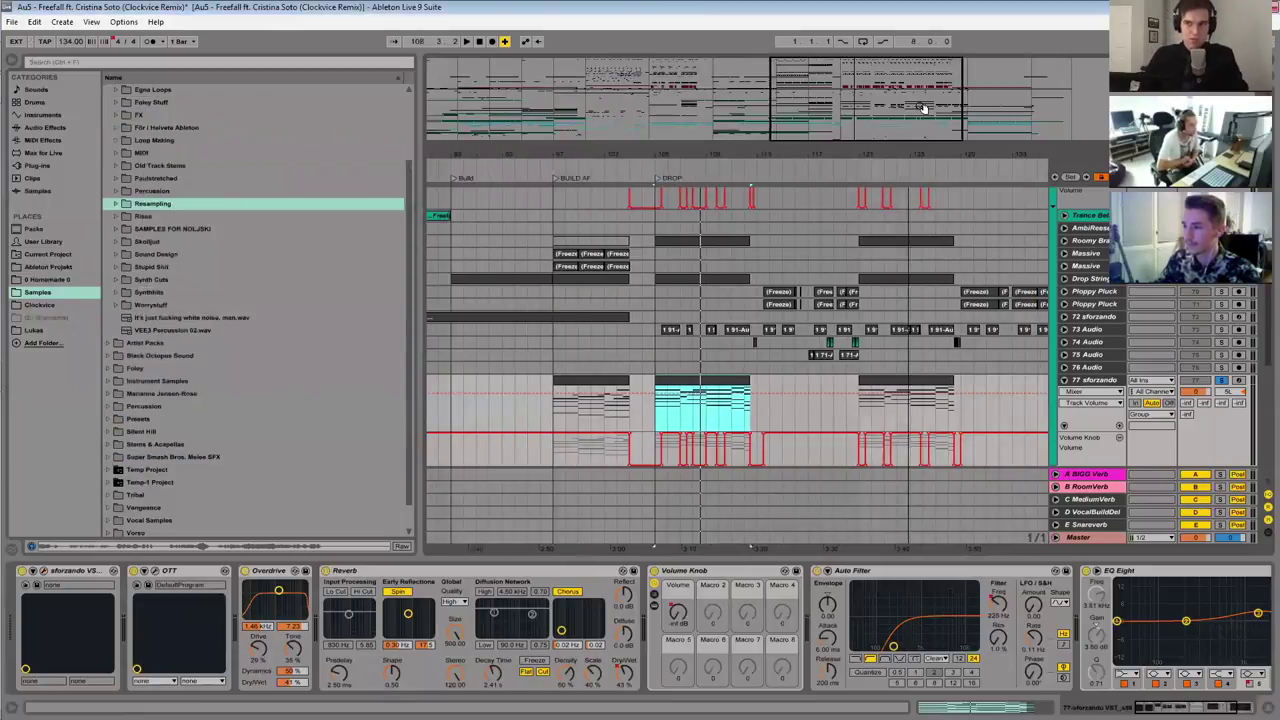
# Step: Turn off the solo on the 77 sforzando track, fold it and select the track
pyautogui.moveTo(924, 108); pyautogui.dragTo(882, 110)
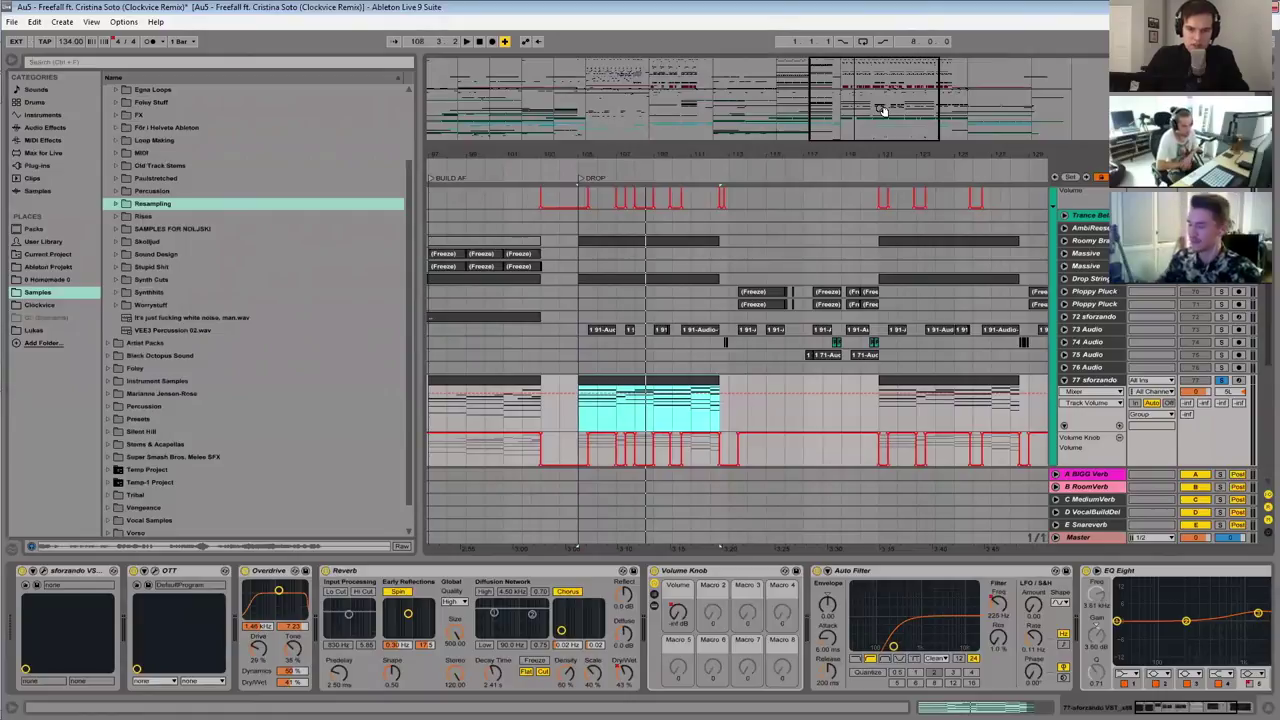
pyautogui.moveTo(882, 110); pyautogui.dragTo(982, 285)
pyautogui.scroll(1, 1022, 381)
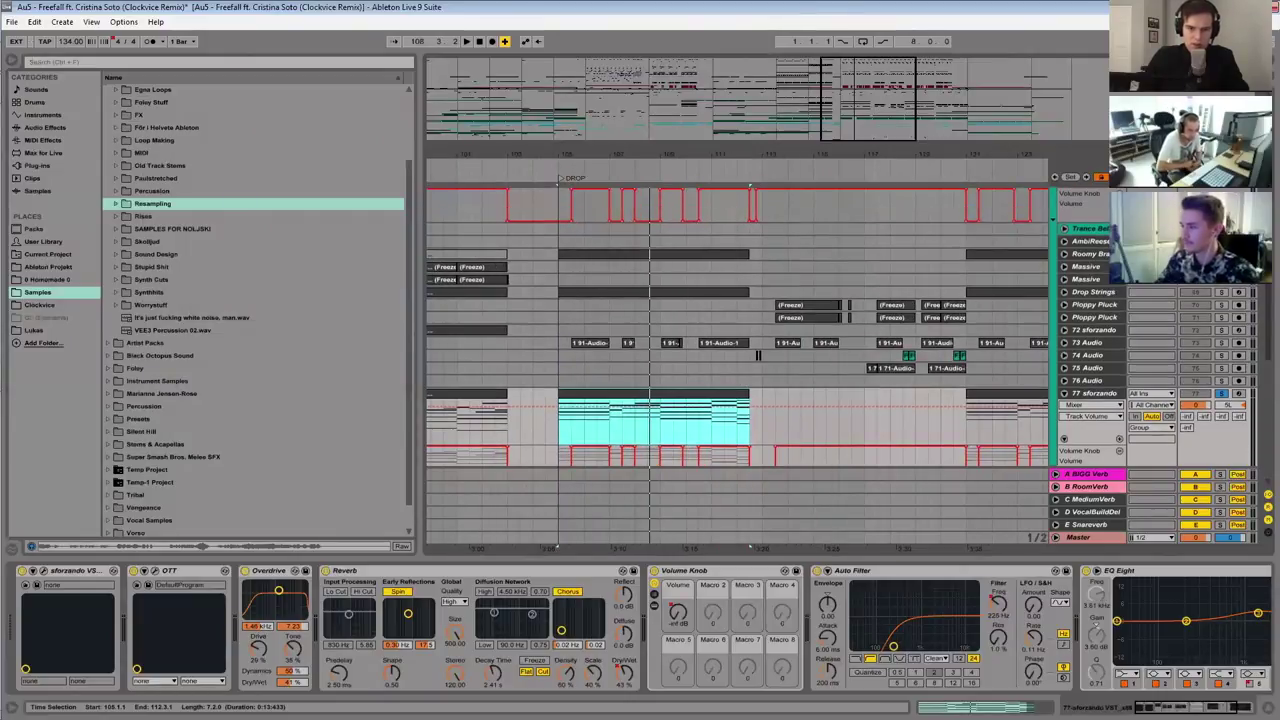
pyautogui.click(1221, 393)
pyautogui.click(1065, 394)
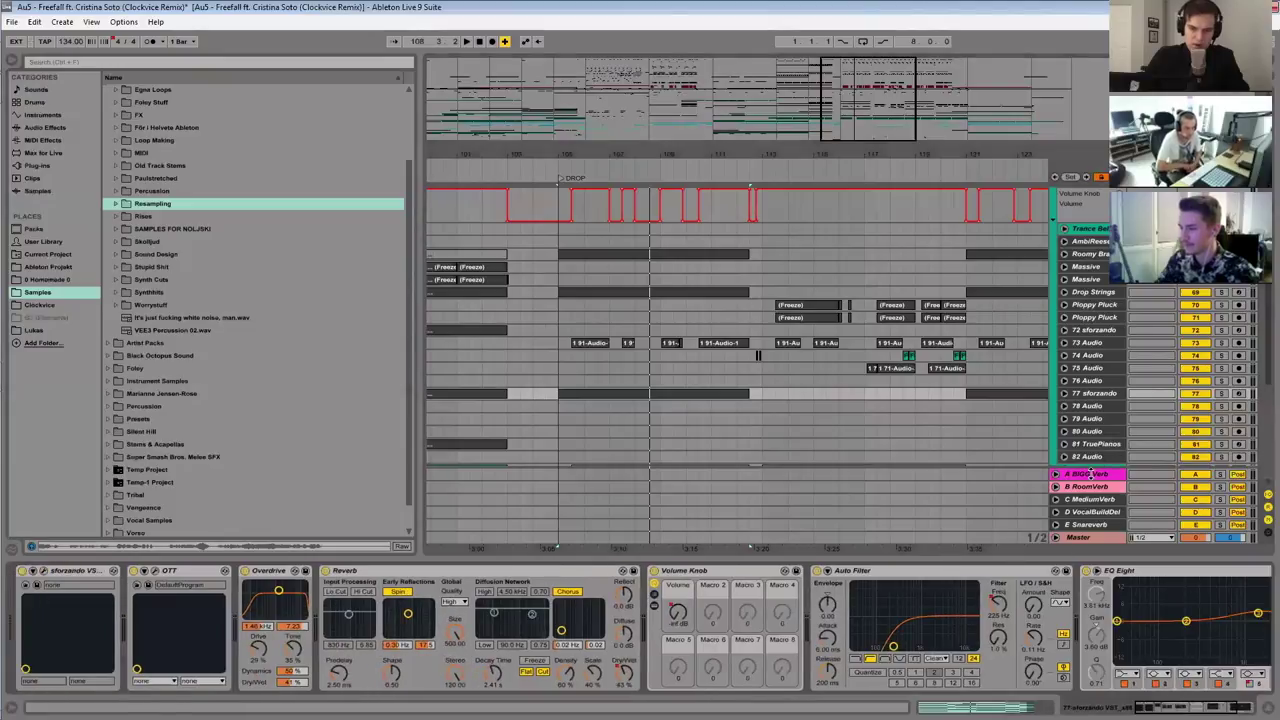
pyautogui.click(1092, 398)
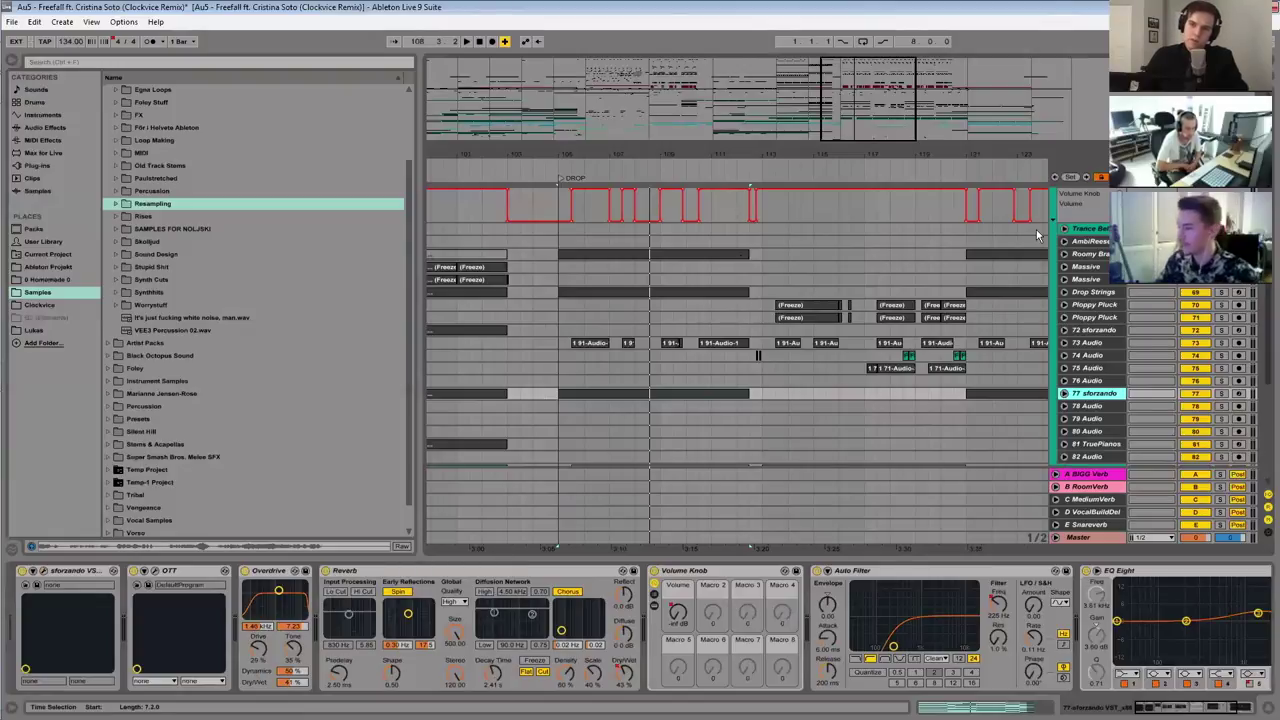
# Step: Examine the A BIGG Verb return's devices and its rack's Device On automation, fold the track and show the whole arrangement
pyautogui.click(1095, 477)
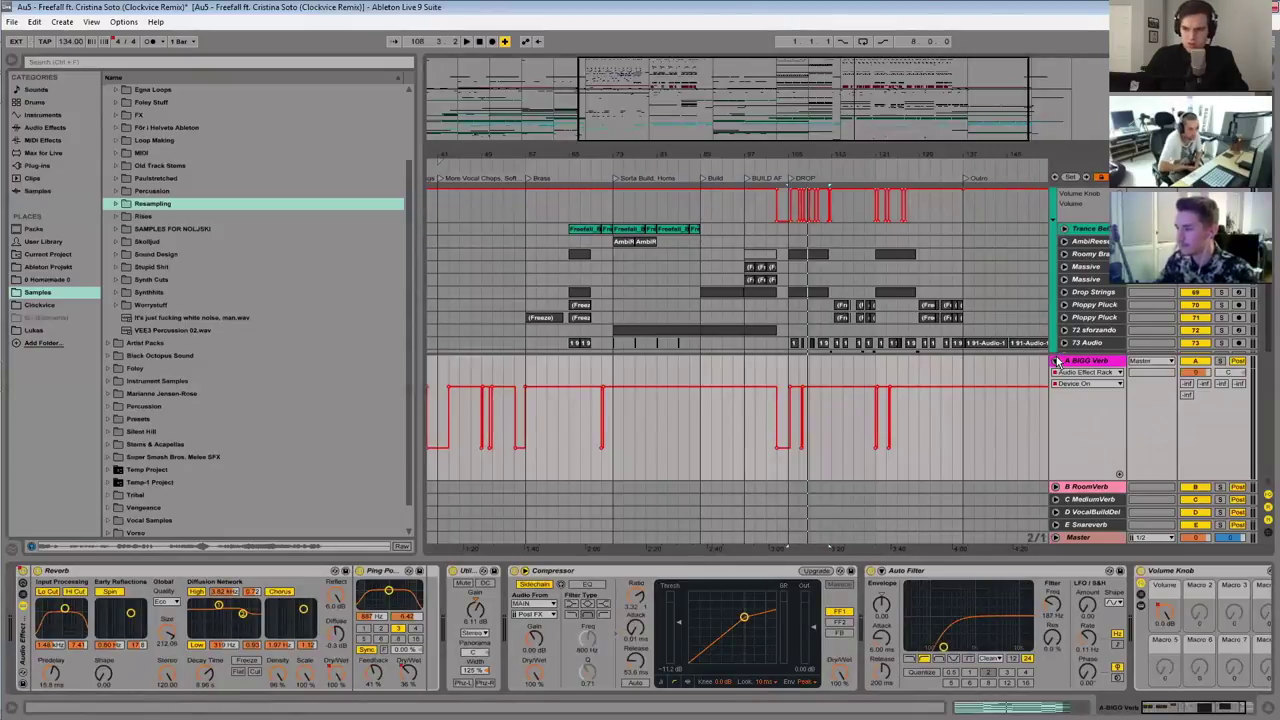
pyautogui.click(1057, 361)
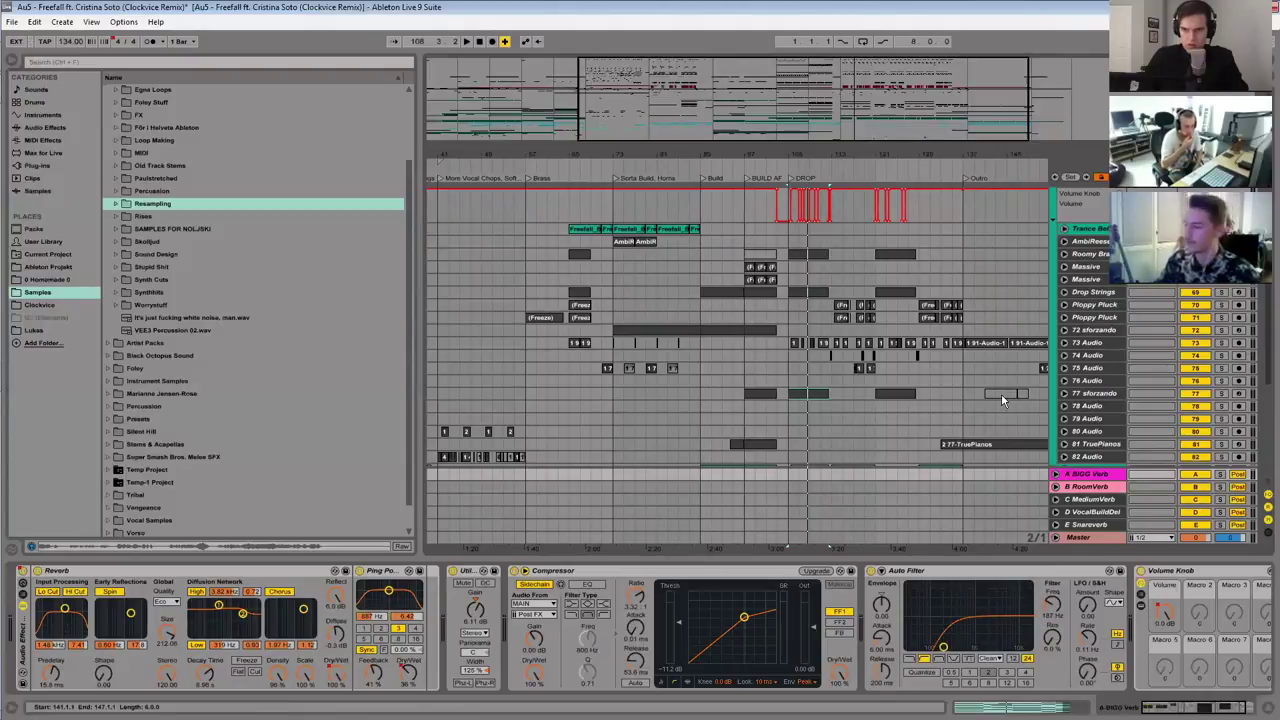
pyautogui.moveTo(900, 125); pyautogui.dragTo(997, 525)
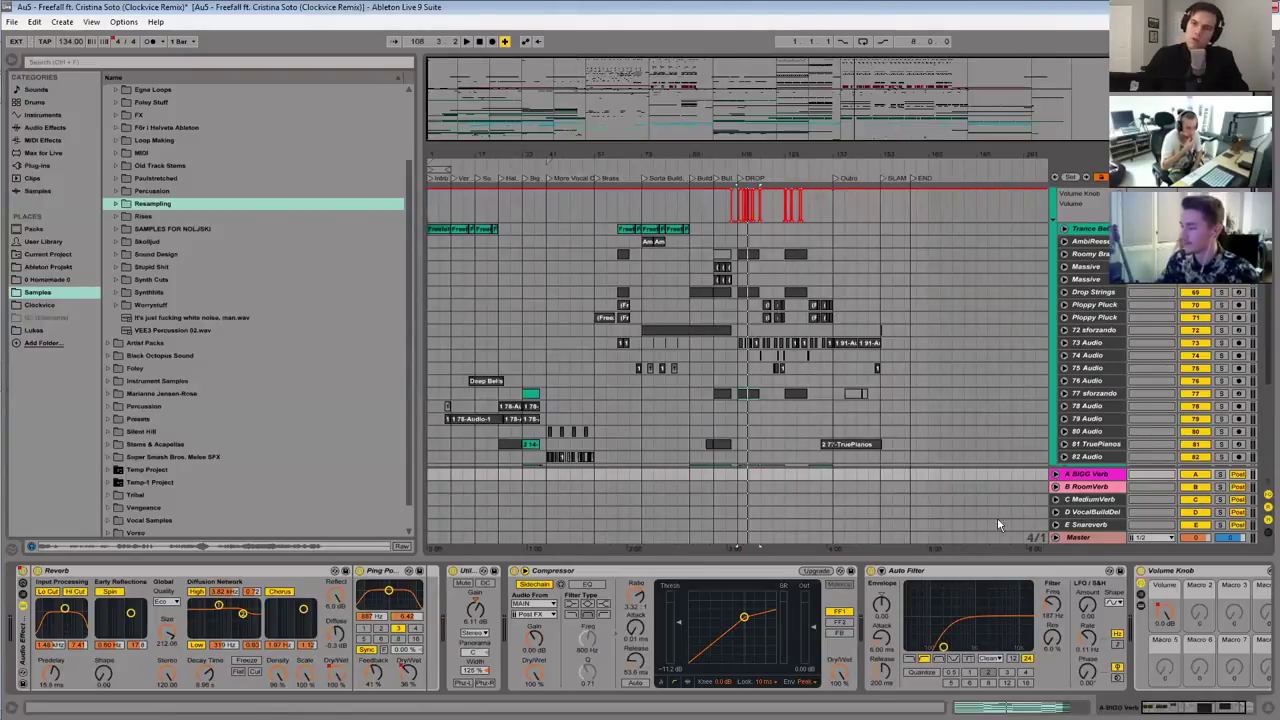
pyautogui.click(1078, 474)
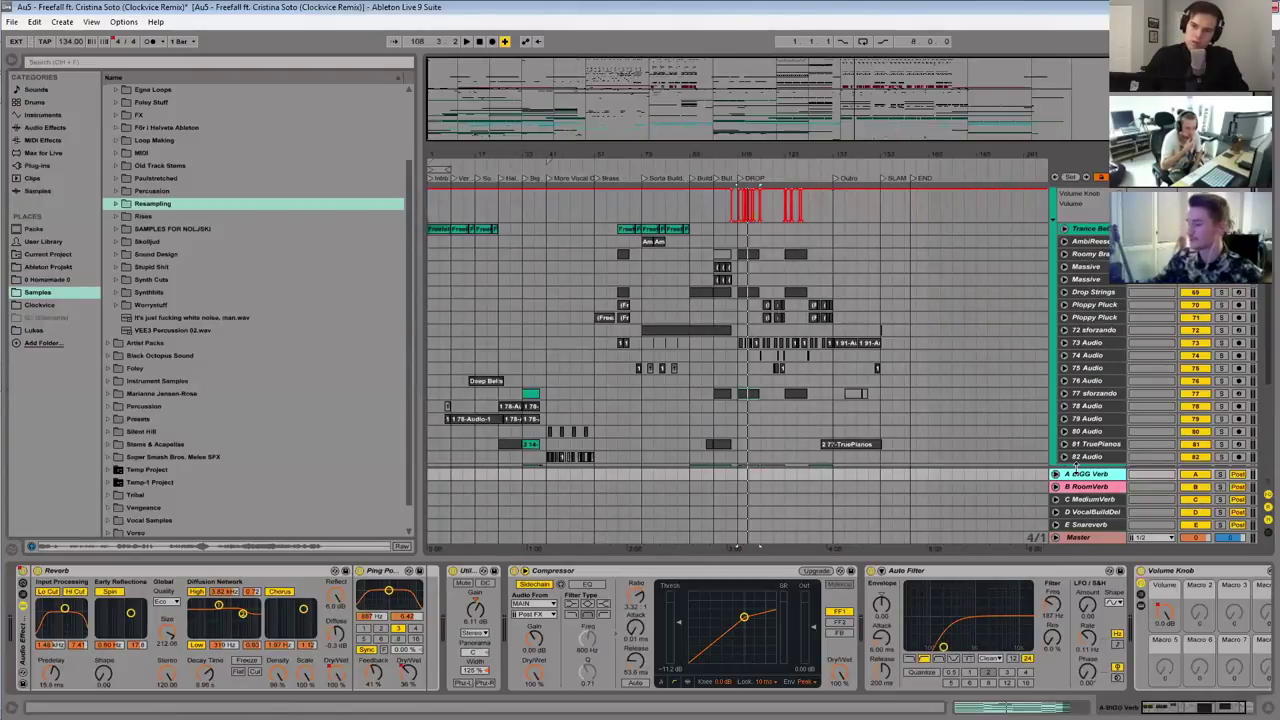
# Step: Fold the MELODIC group and select it to show its device chain
pyautogui.moveTo(697, 113)
pyautogui.mouseDown()
pyautogui.moveTo(697, 127)
pyautogui.moveTo(688, 100)
pyautogui.mouseUp()
pyautogui.scroll(3, 951, 297)
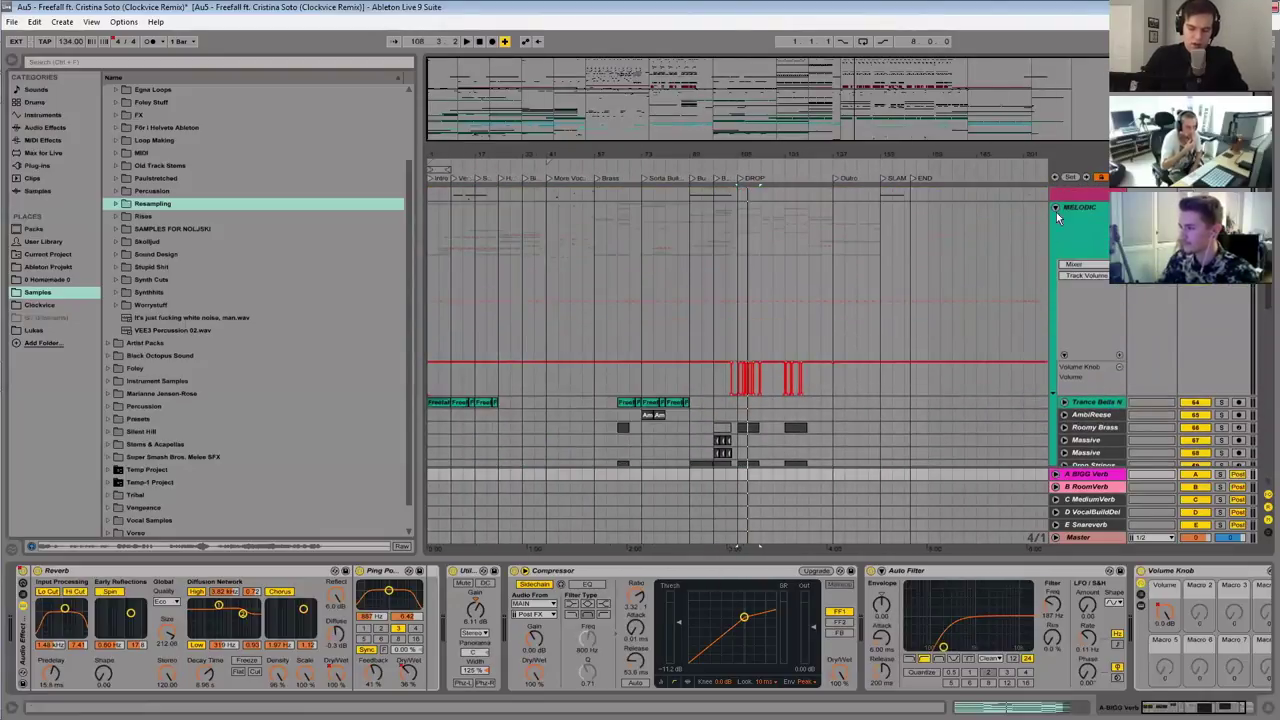
pyautogui.click(1055, 211)
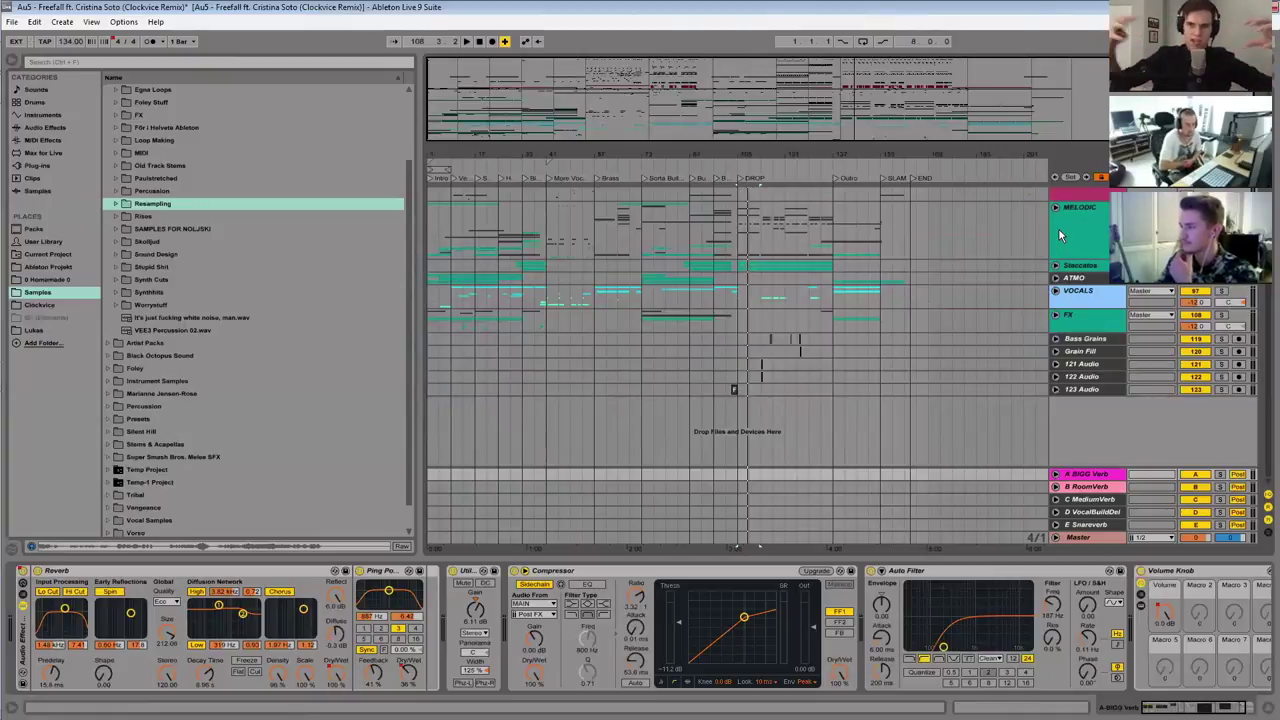
pyautogui.click(1063, 228)
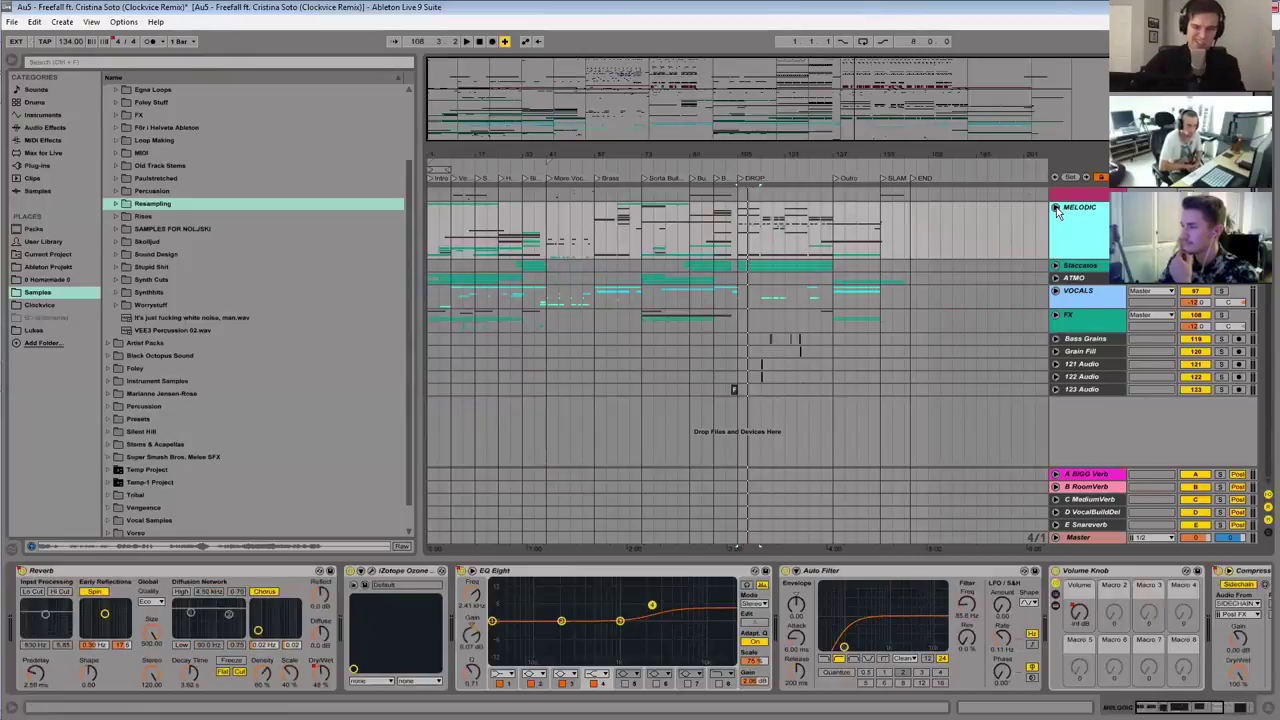
# Step: Select the Roomy Brass clip at the drop and show its rack's Reverb Dry/Wet automation in the track lane
pyautogui.scroll(2, 1055, 223)
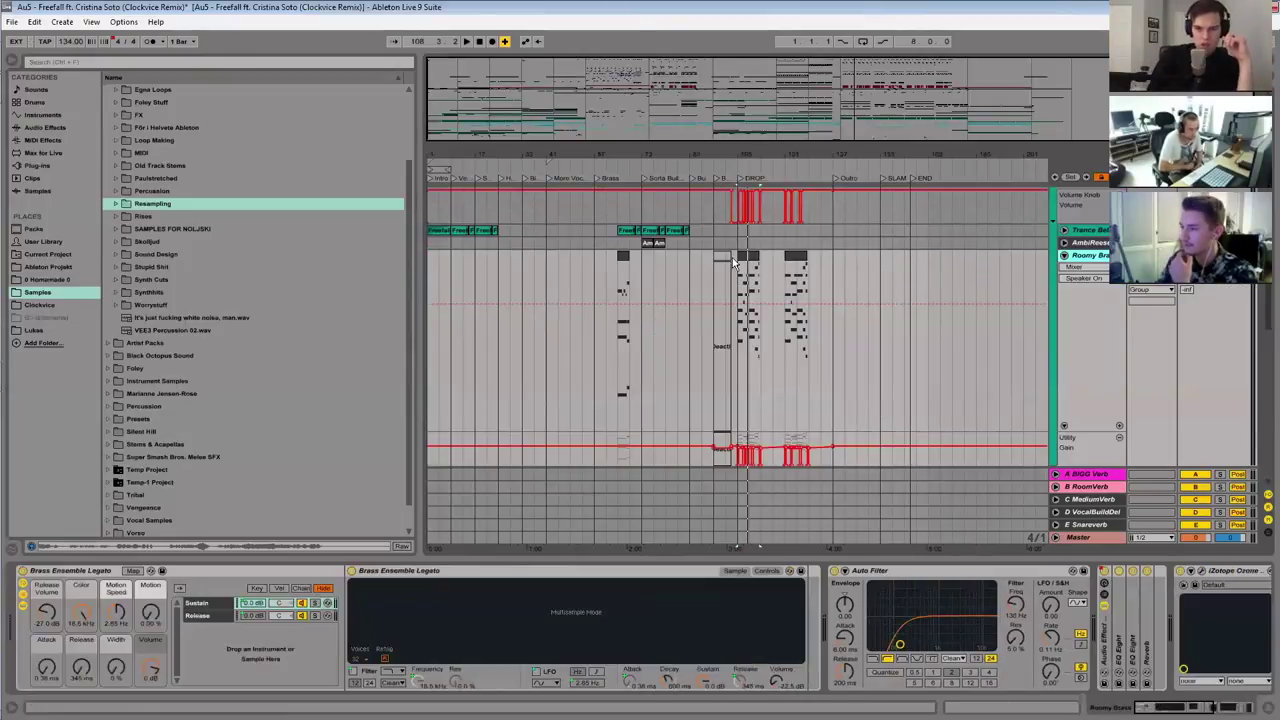
pyautogui.click(748, 258)
pyautogui.hscroll(5, 869, 643)
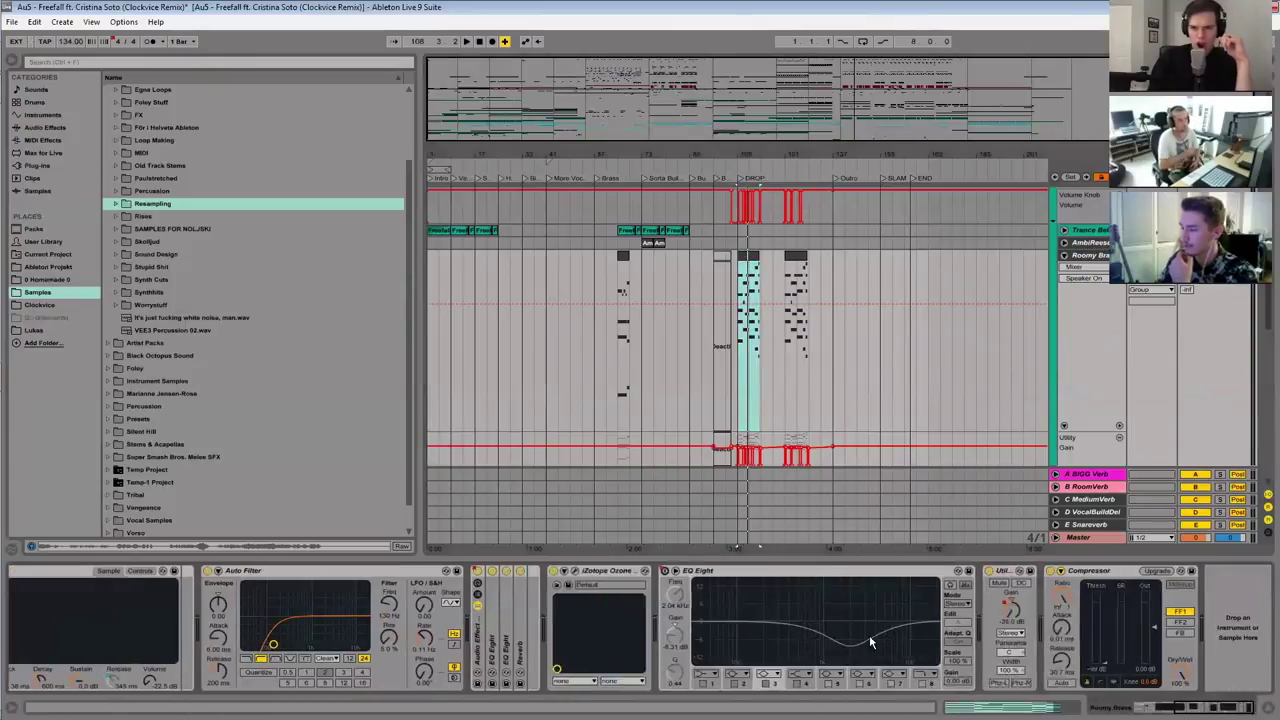
pyautogui.doubleClick(525, 628)
pyautogui.click(822, 670)
pyautogui.moveTo(779, 160); pyautogui.dragTo(789, 322)
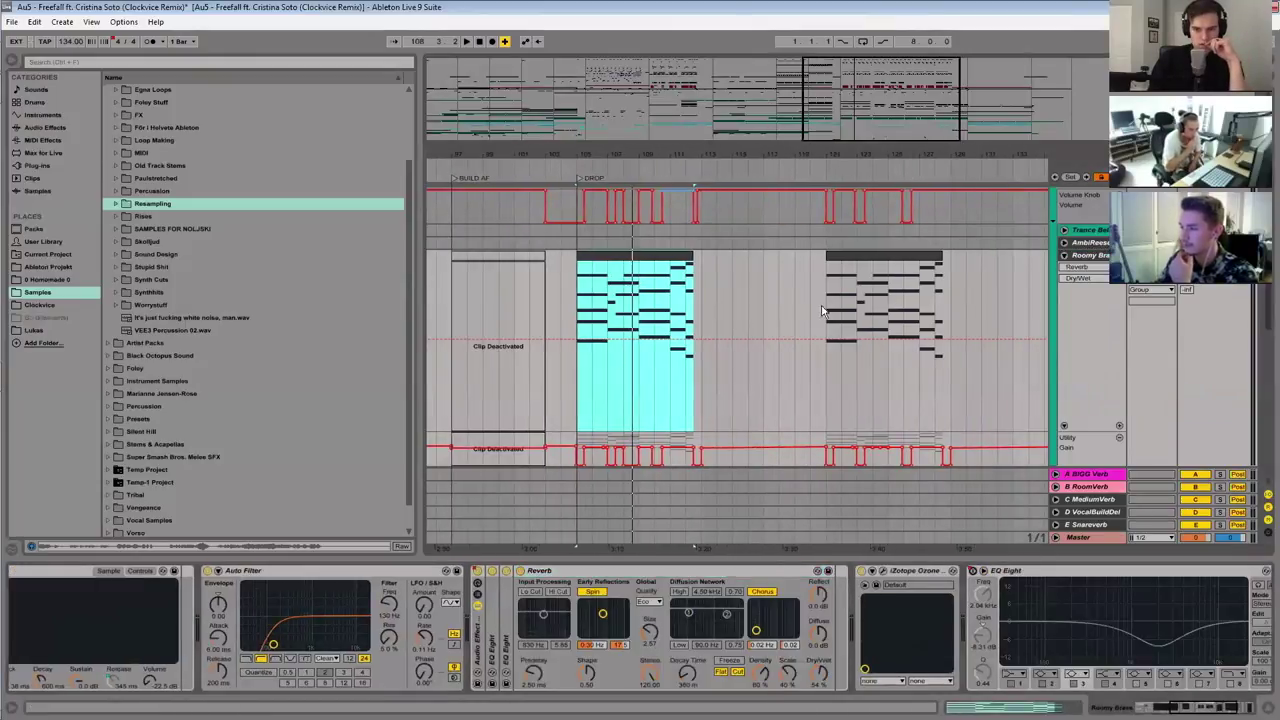
# Step: Draw Reverb Dry/Wet automation on Roomy Brass that ramps from minimum to 100% near the end of the drop's first clip
pyautogui.click(670, 339)
pyautogui.moveTo(693, 339); pyautogui.dragTo(692, 264)
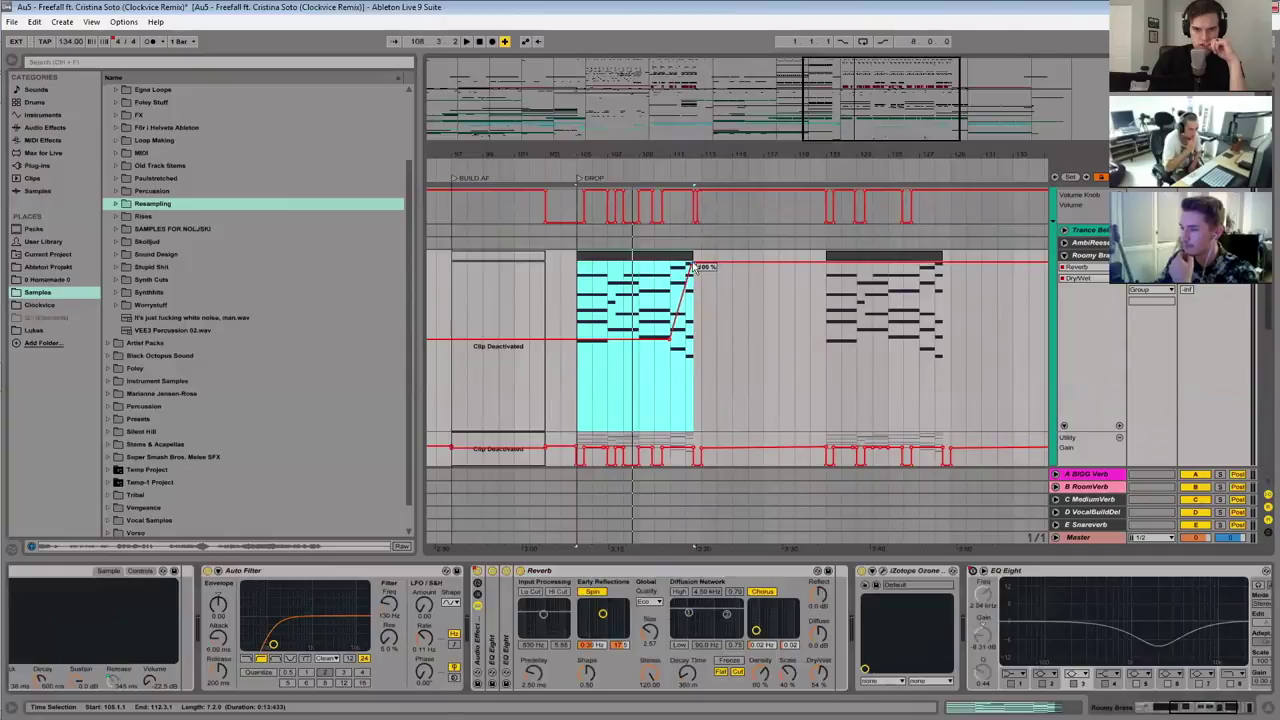
pyautogui.moveTo(658, 340); pyautogui.dragTo(651, 431)
pyautogui.click(668, 356)
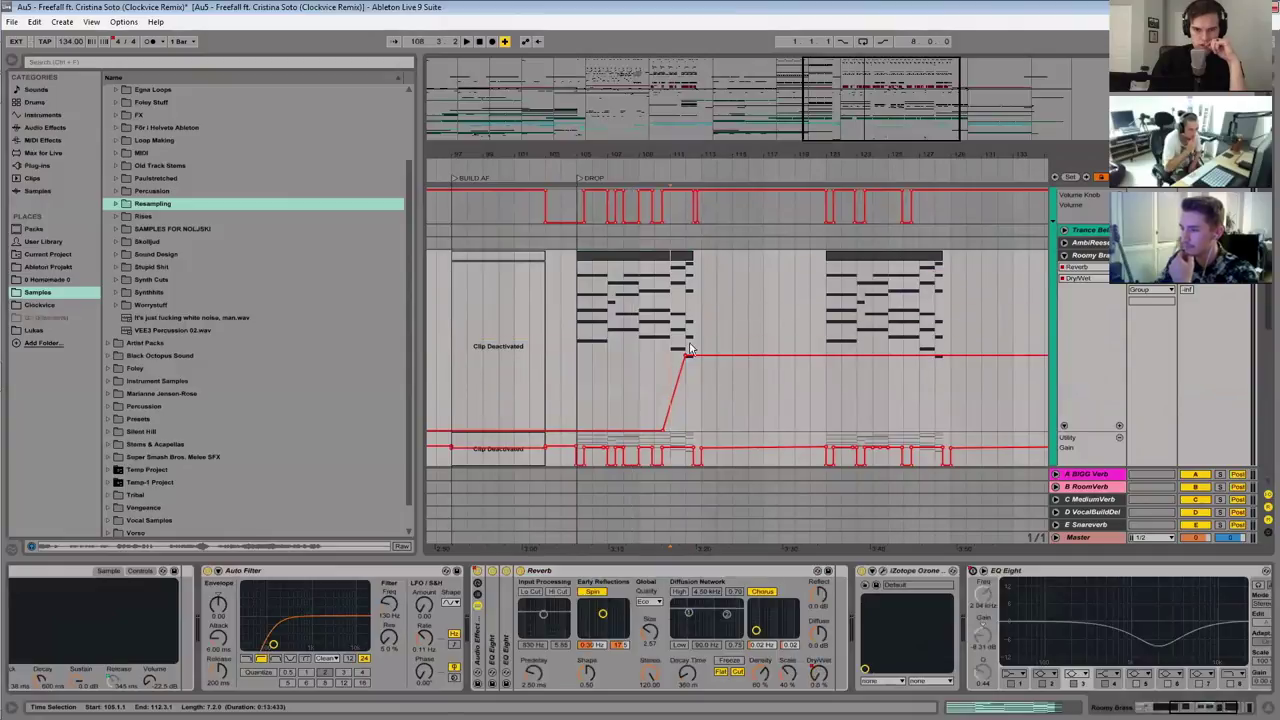
pyautogui.moveTo(686, 355); pyautogui.dragTo(686, 262)
pyautogui.click(659, 330)
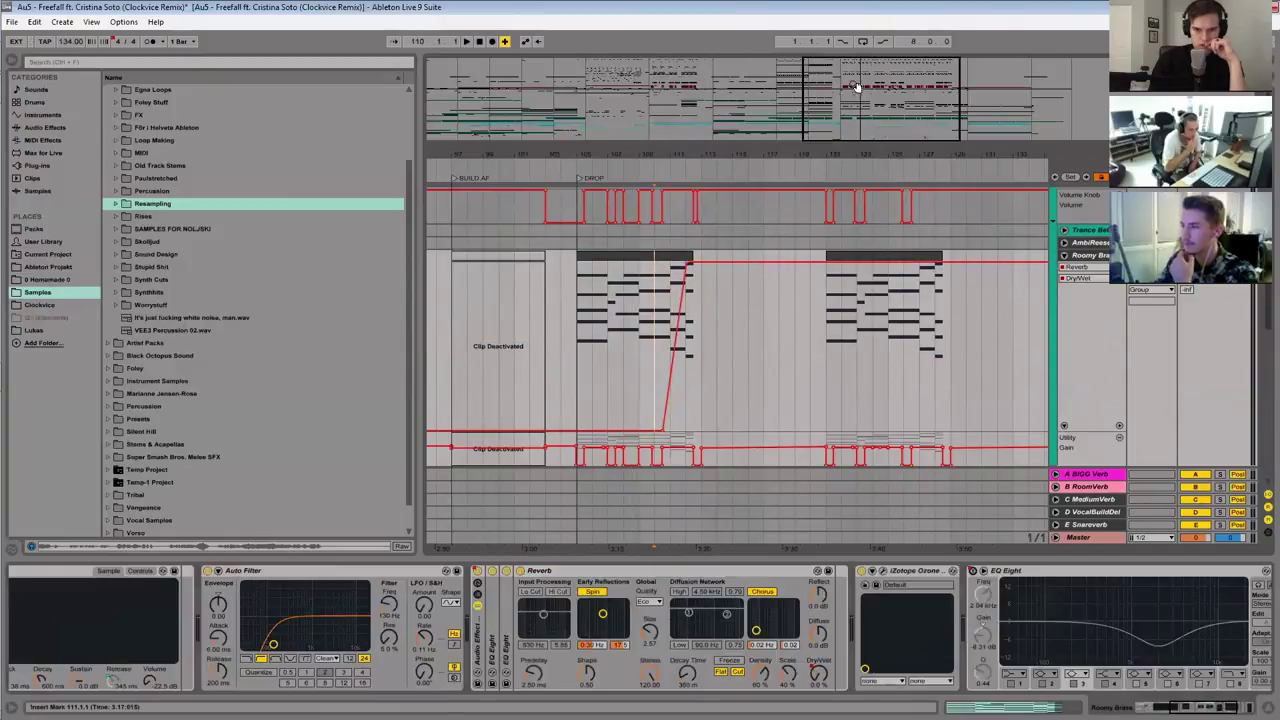
# Step: Select bars 107 to 111 of the Roomy Brass track and show the Reverb's DecayTime automation
pyautogui.moveTo(854, 86)
pyautogui.mouseDown()
pyautogui.moveTo(854, 140)
pyautogui.moveTo(848, 124)
pyautogui.mouseUp()
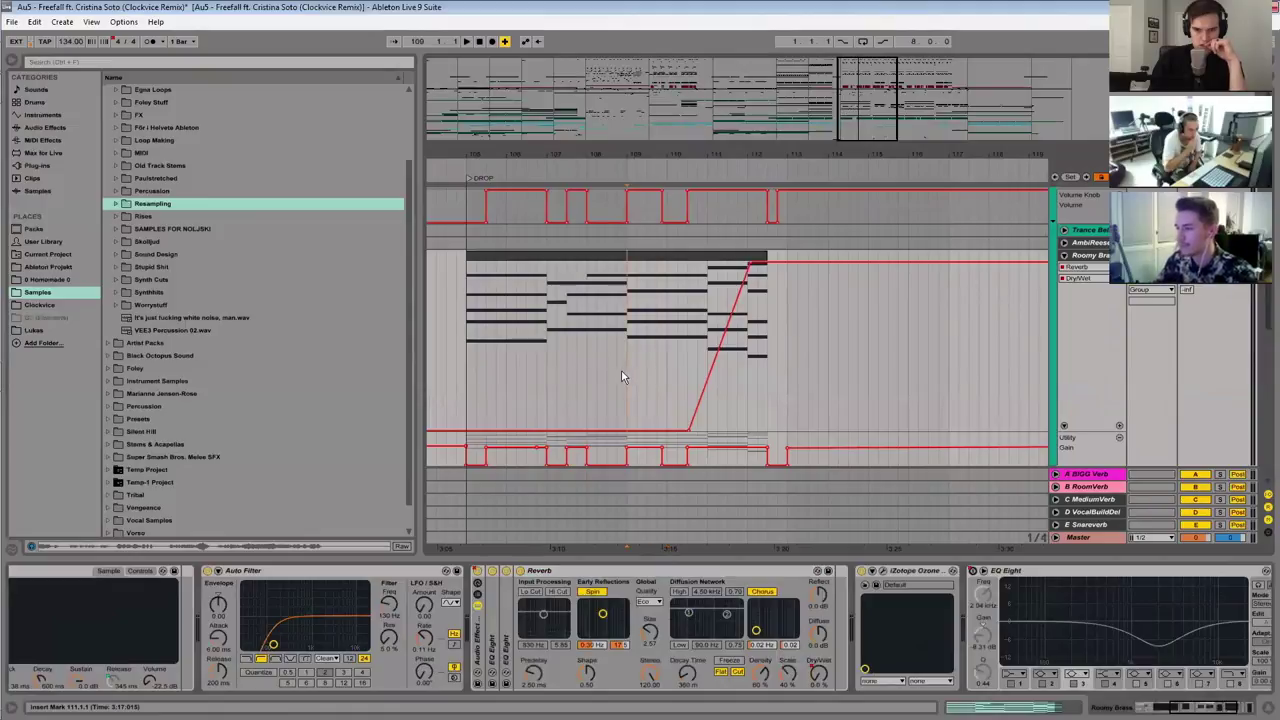
pyautogui.moveTo(576, 320); pyautogui.dragTo(713, 338)
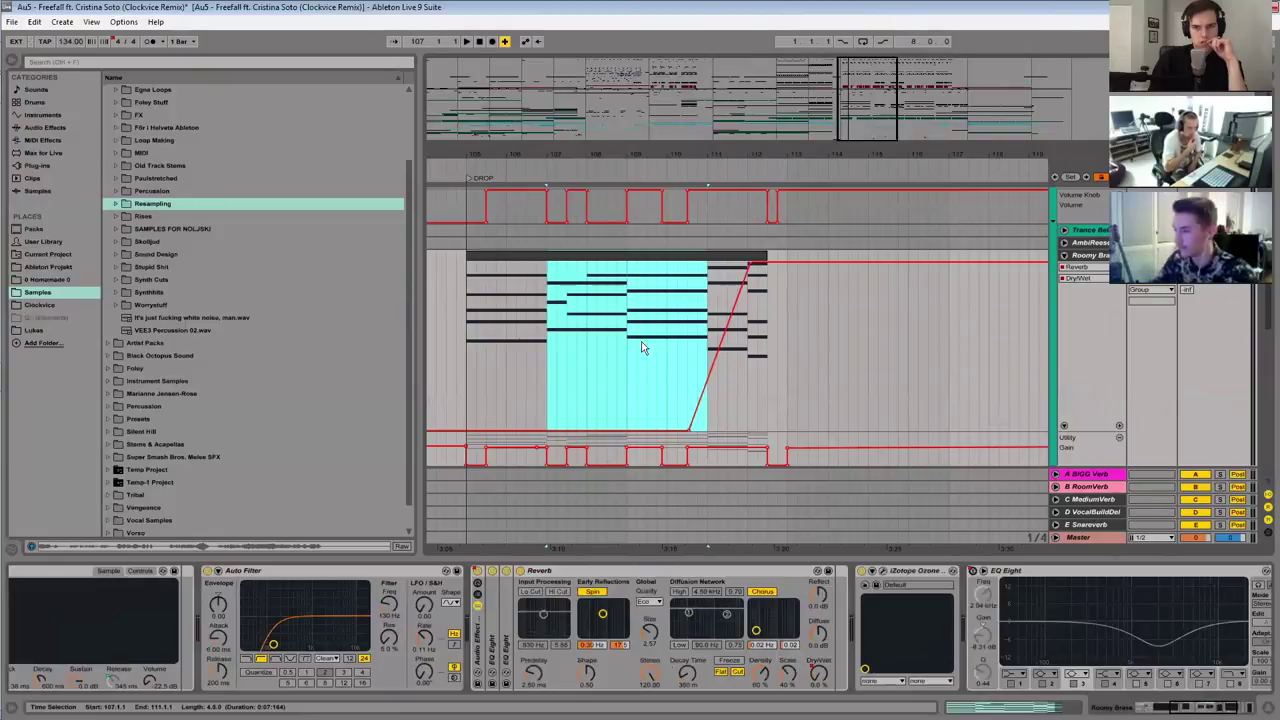
pyautogui.click(687, 672)
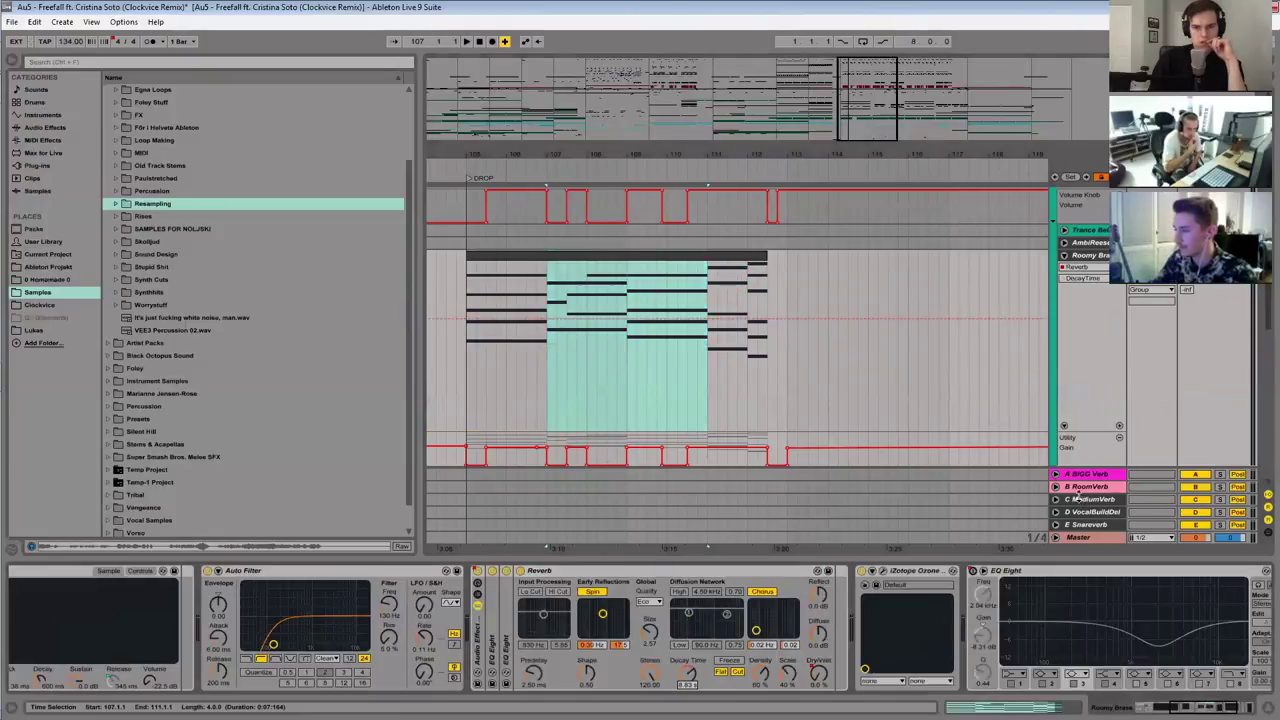
# Step: Draw E-Snareverb send automation on Roomy Brass that ramps up from bar 111 to the end of the drop's first clip
pyautogui.scroll(2, 1187, 289)
pyautogui.click(1187, 341)
pyautogui.scroll(-2, 828, 353)
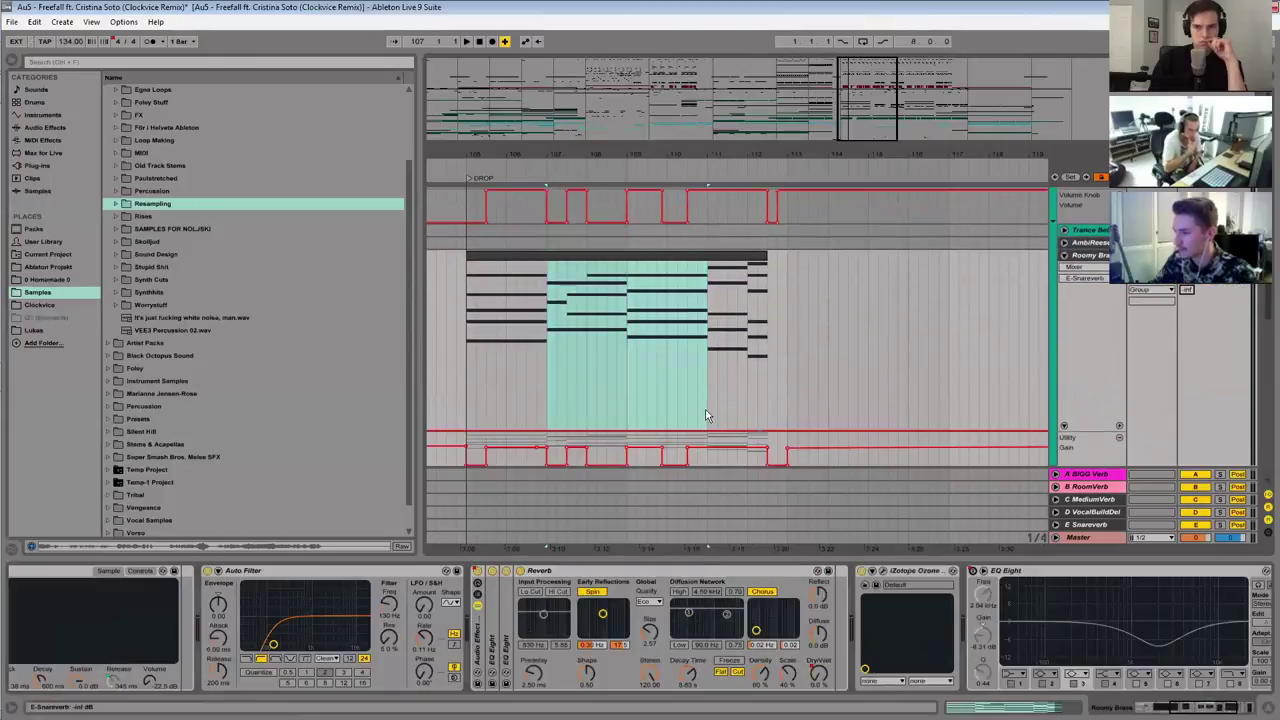
pyautogui.moveTo(716, 410); pyautogui.dragTo(730, 305)
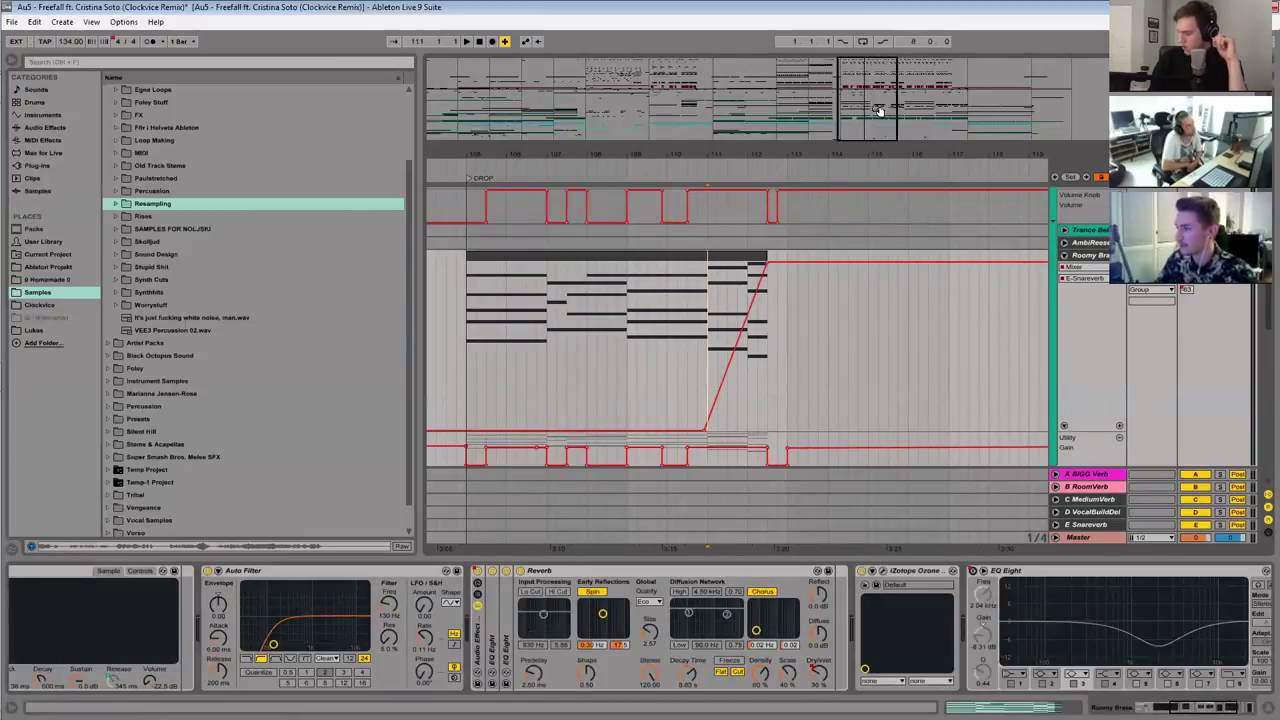
# Step: Unfold the A BIGG Verb return to show its Device On automation across the arrangement
pyautogui.press('-')
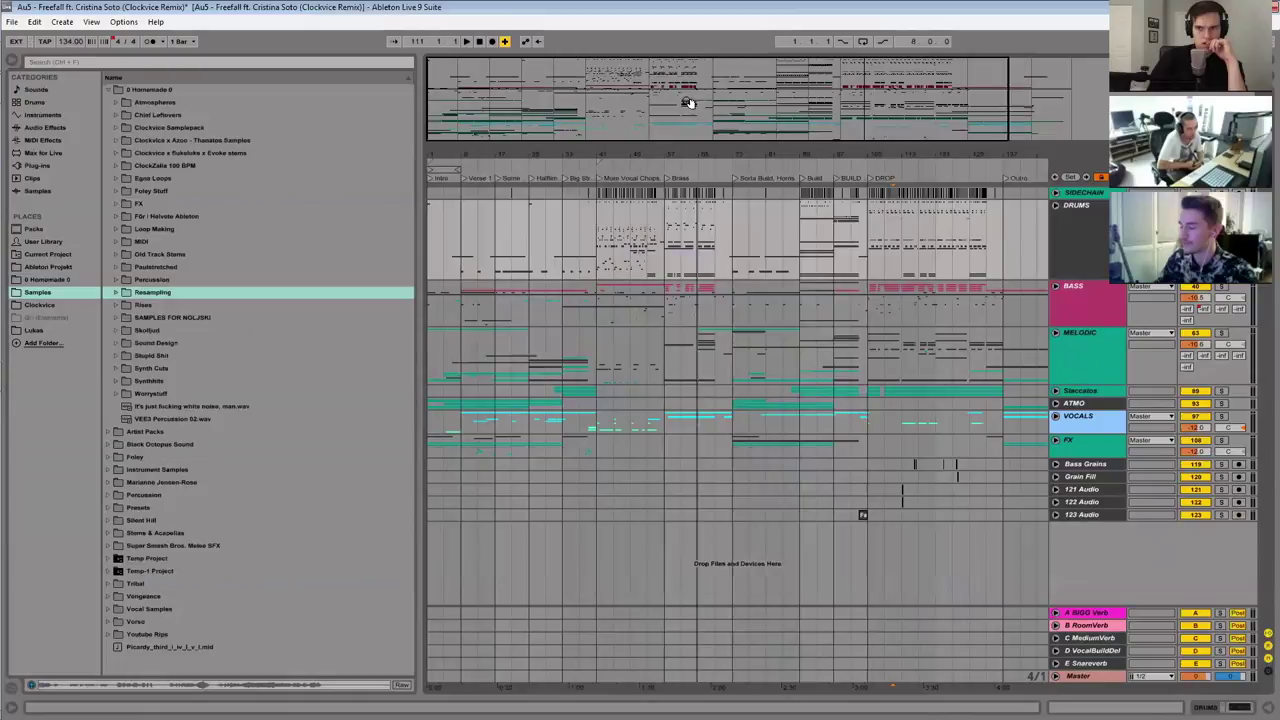
pyautogui.moveTo(688, 103); pyautogui.dragTo(688, 107)
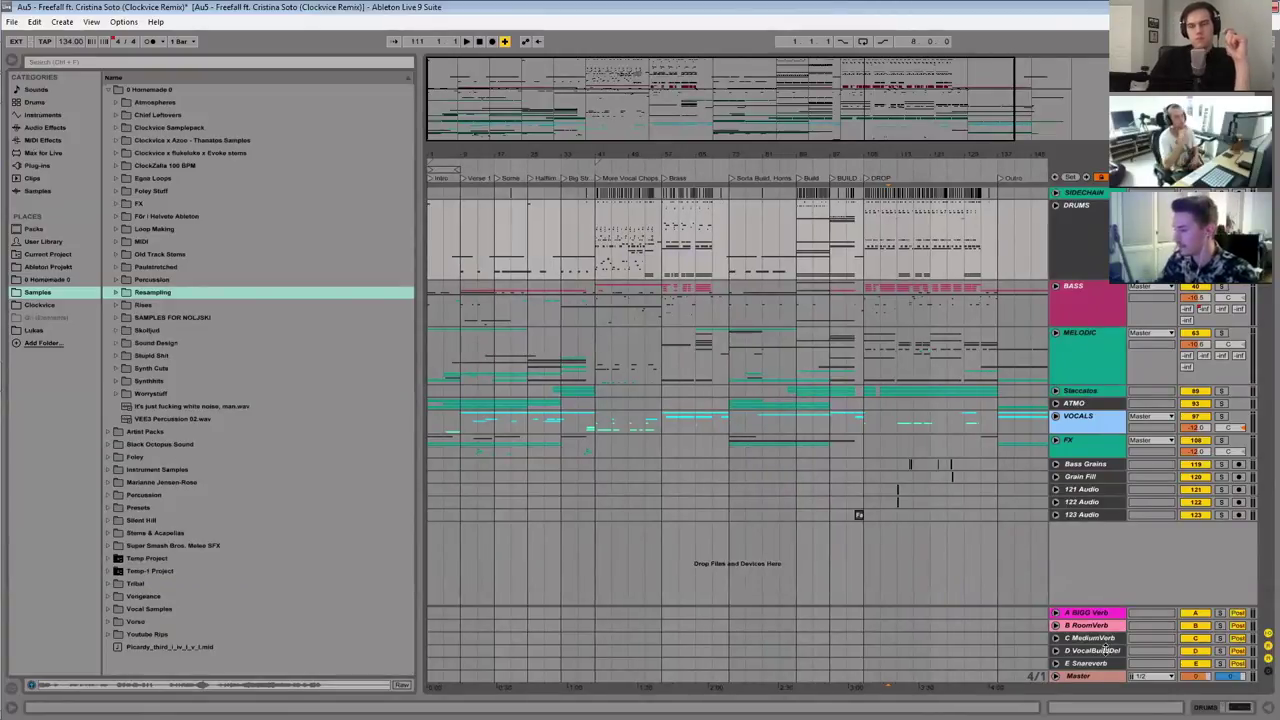
pyautogui.click(1070, 608)
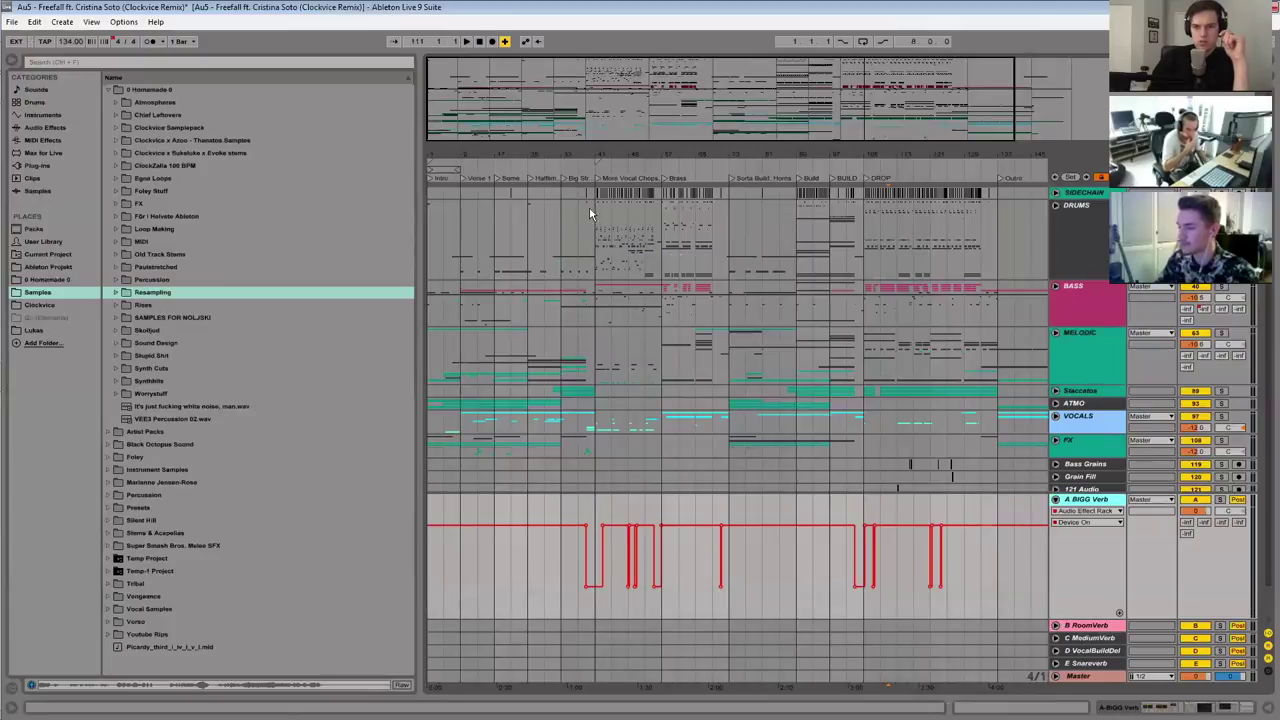
# Step: Audition the end of the Big Strings section with MELODIC soloed against the A BIGG Verb automation, and turn the solo off
pyautogui.click(652, 182)
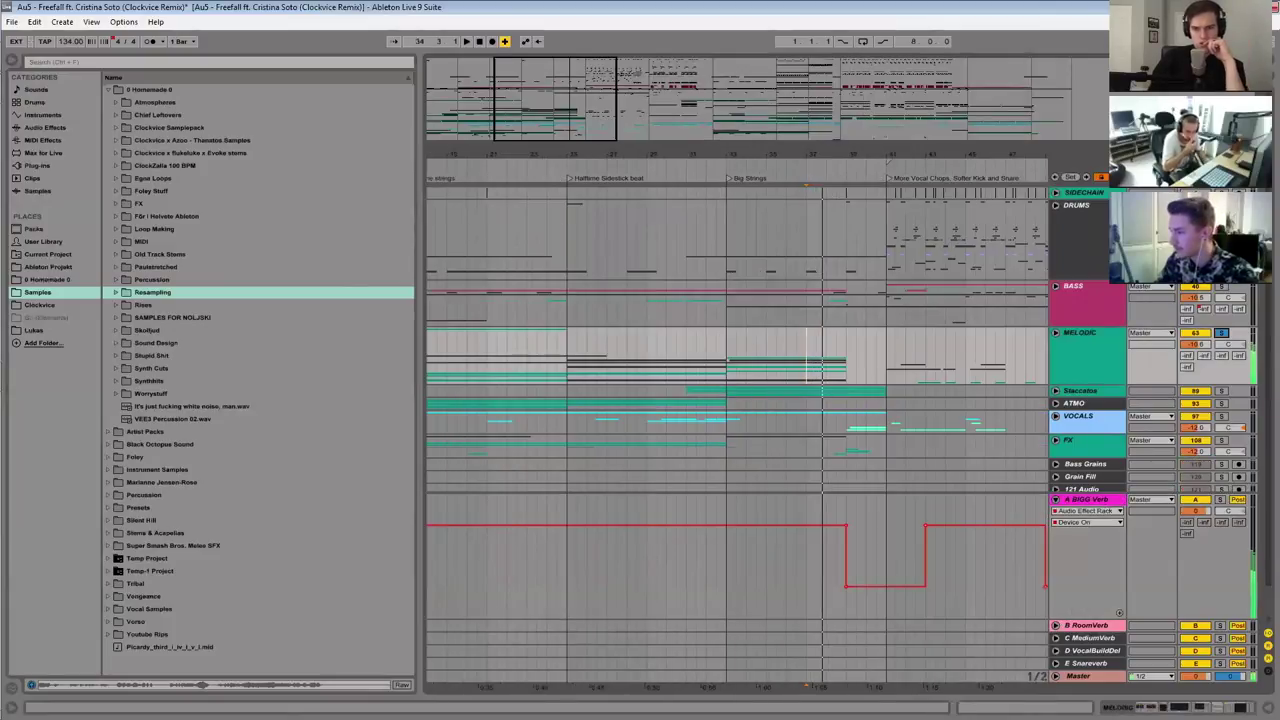
pyautogui.click(1085, 499)
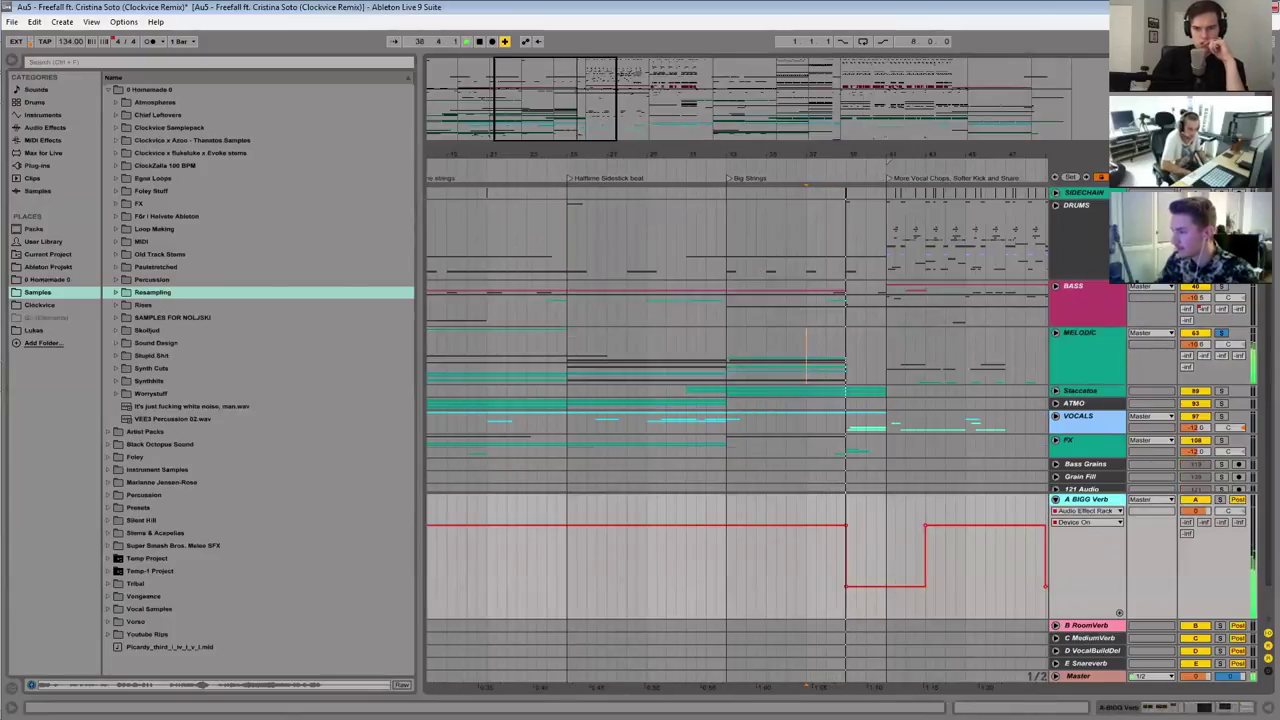
pyautogui.press('s')
pyautogui.press('space')
pyautogui.press('space')
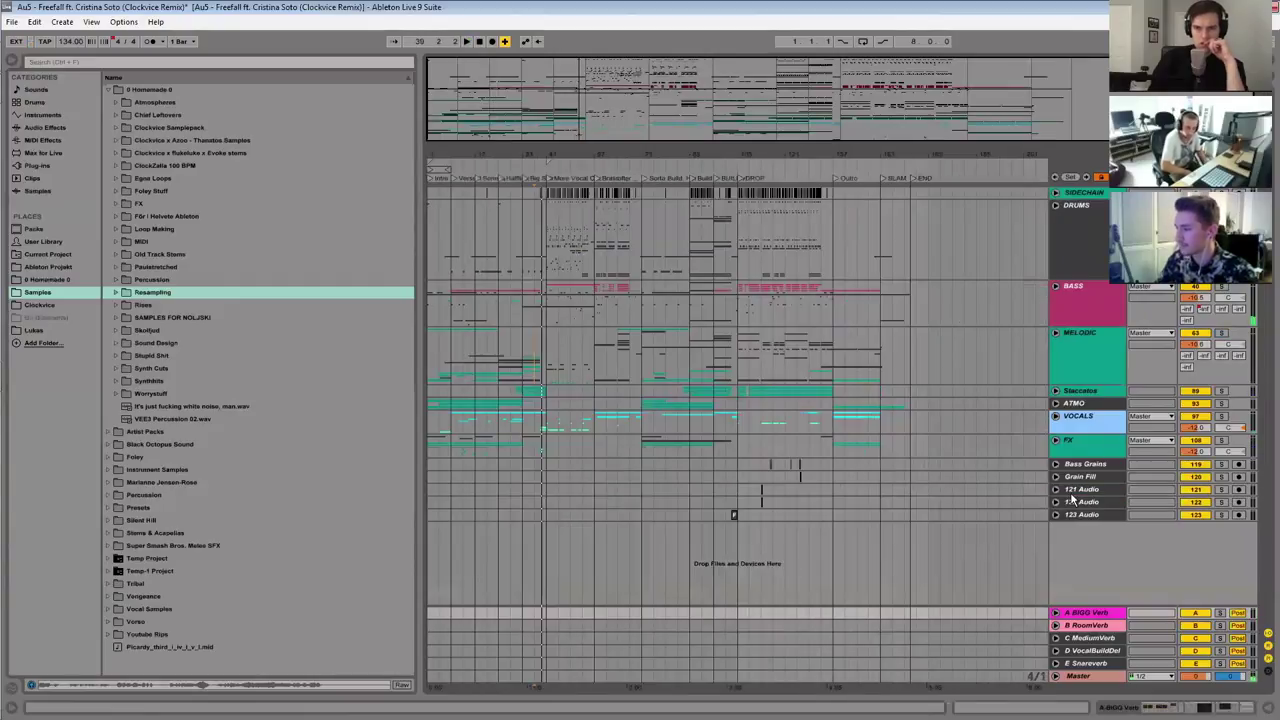
pyautogui.click(1072, 501)
pyautogui.click(1075, 477)
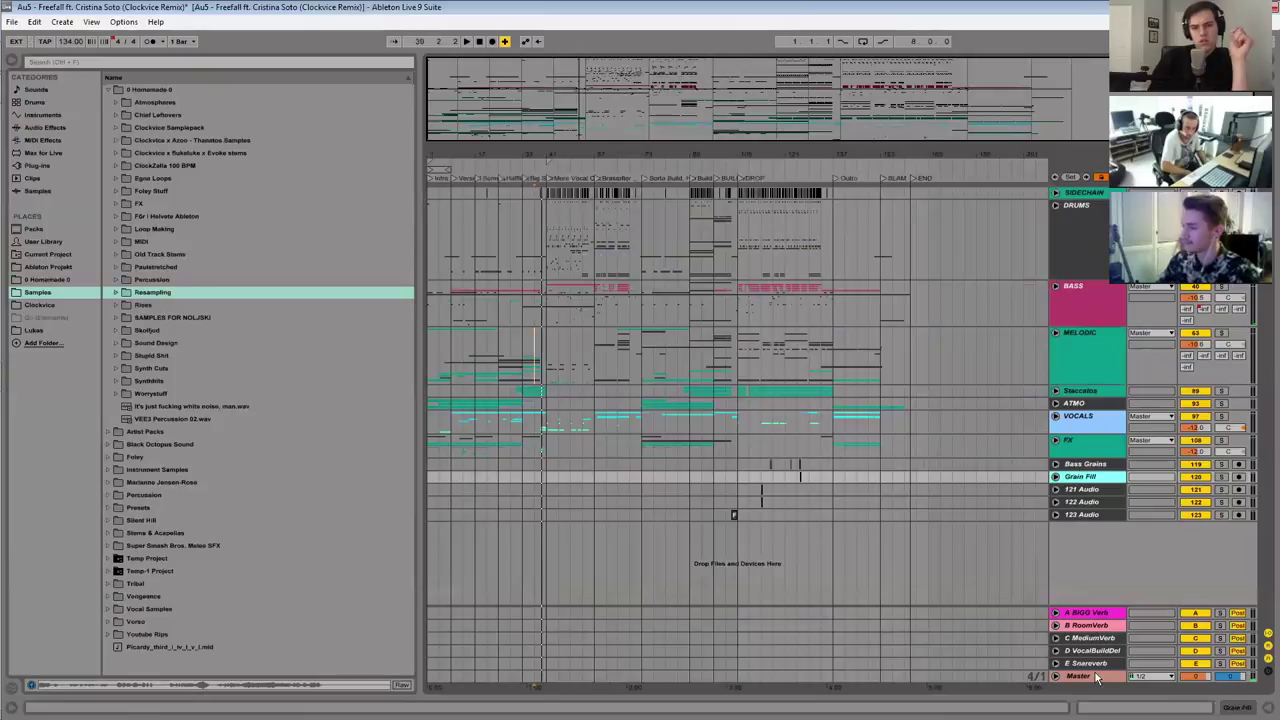
pyautogui.click(1070, 440)
pyautogui.click(1076, 404)
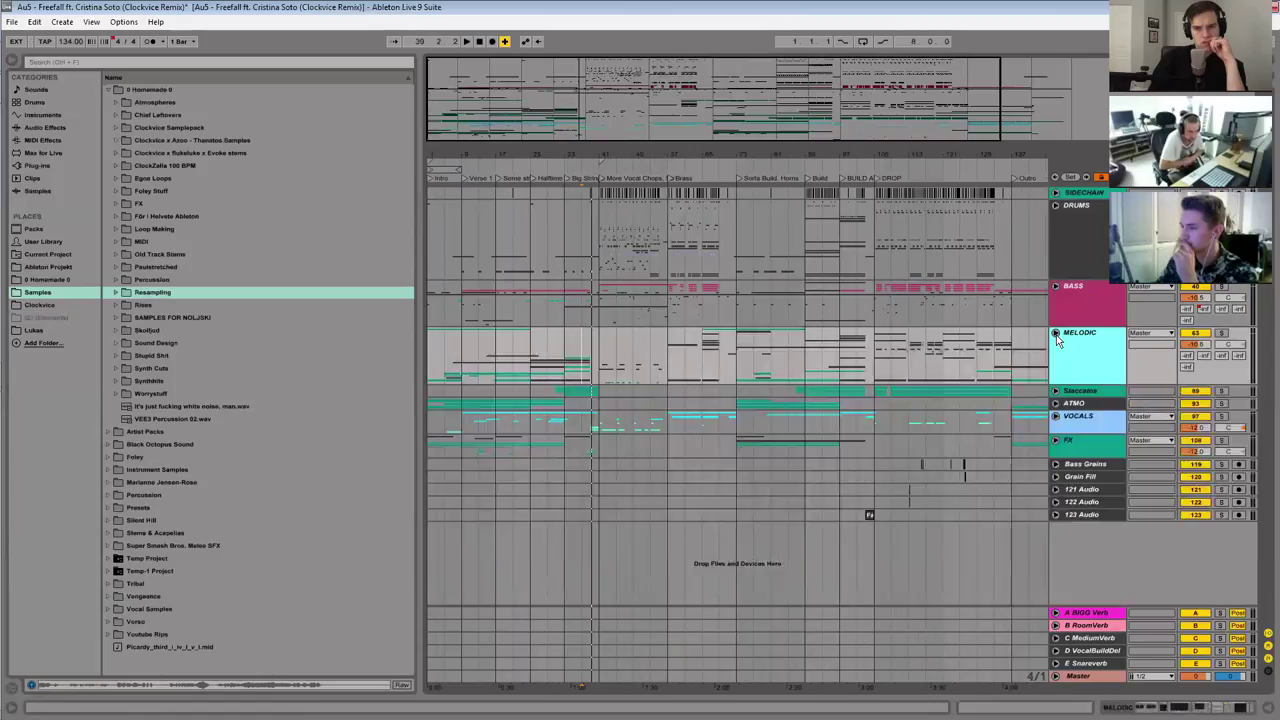
# Step: Unfold the MELODIC group, examine its tracks around the More Vocal Chops and Brass sections, and fold it again
pyautogui.click(1056, 334)
pyautogui.scroll(-3, 892, 325)
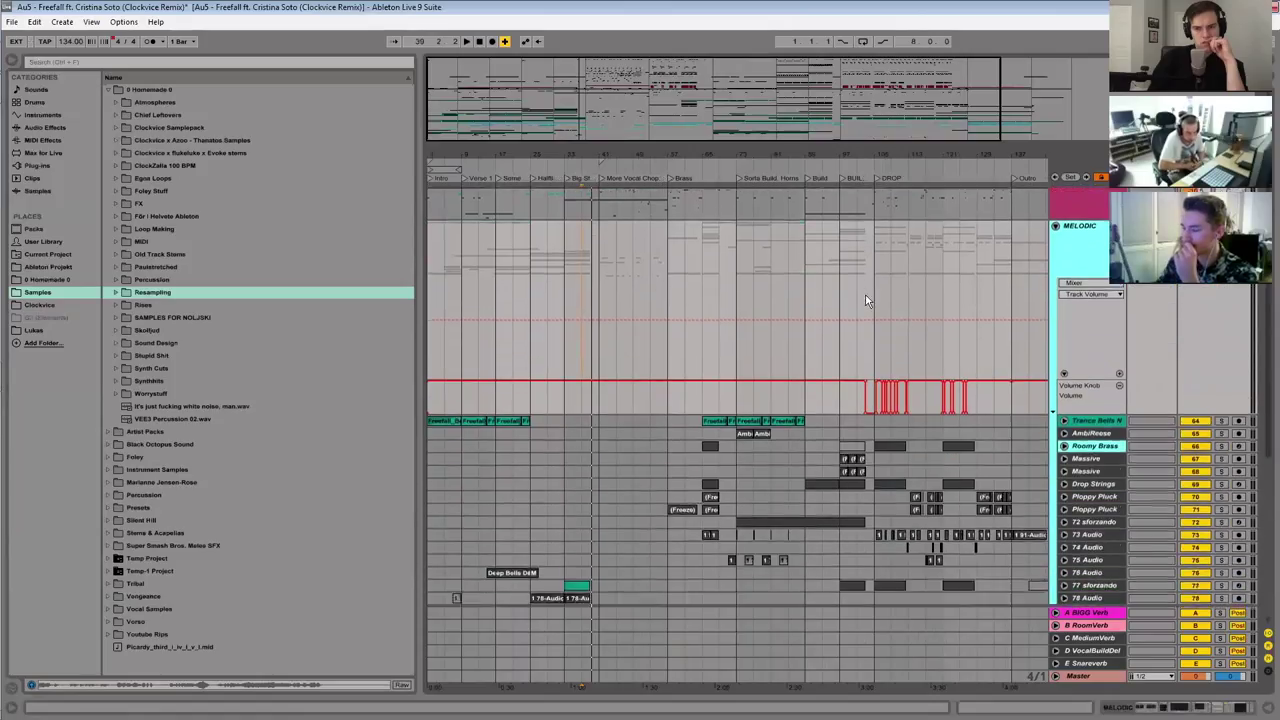
pyautogui.moveTo(573, 76); pyautogui.dragTo(629, 234)
pyautogui.scroll(3, 962, 360)
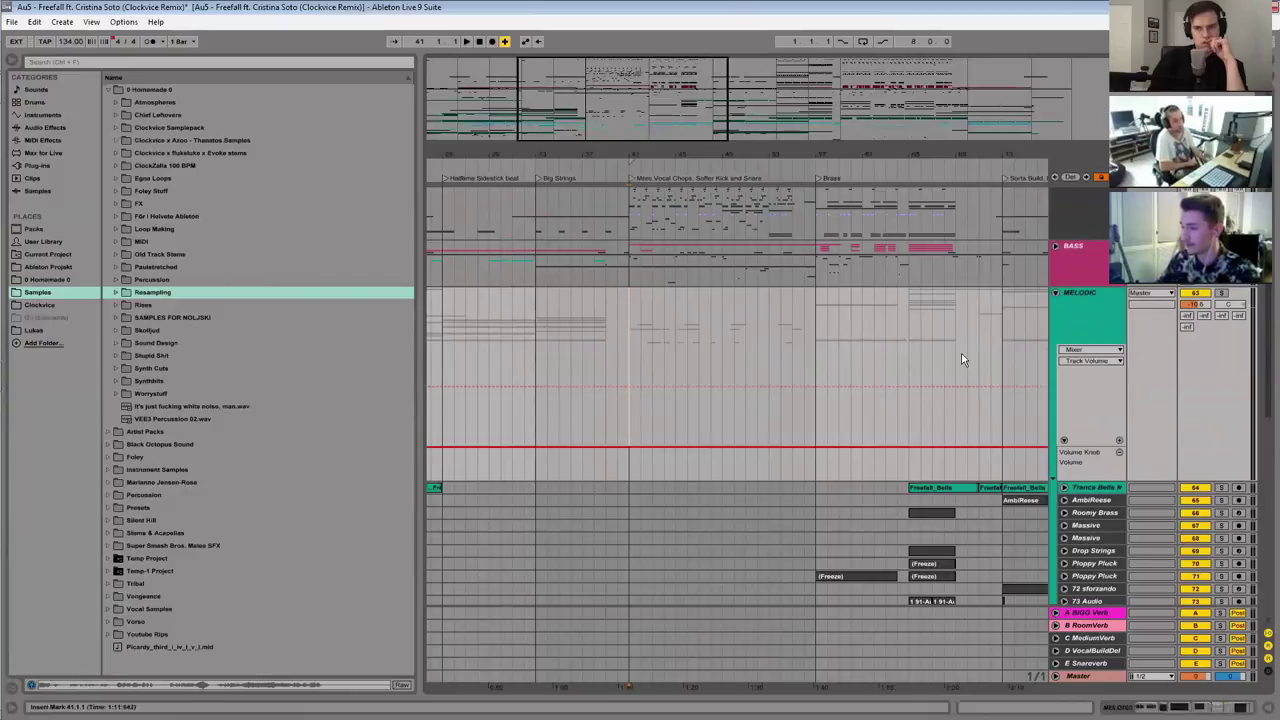
pyautogui.moveTo(766, 160); pyautogui.dragTo(708, 150)
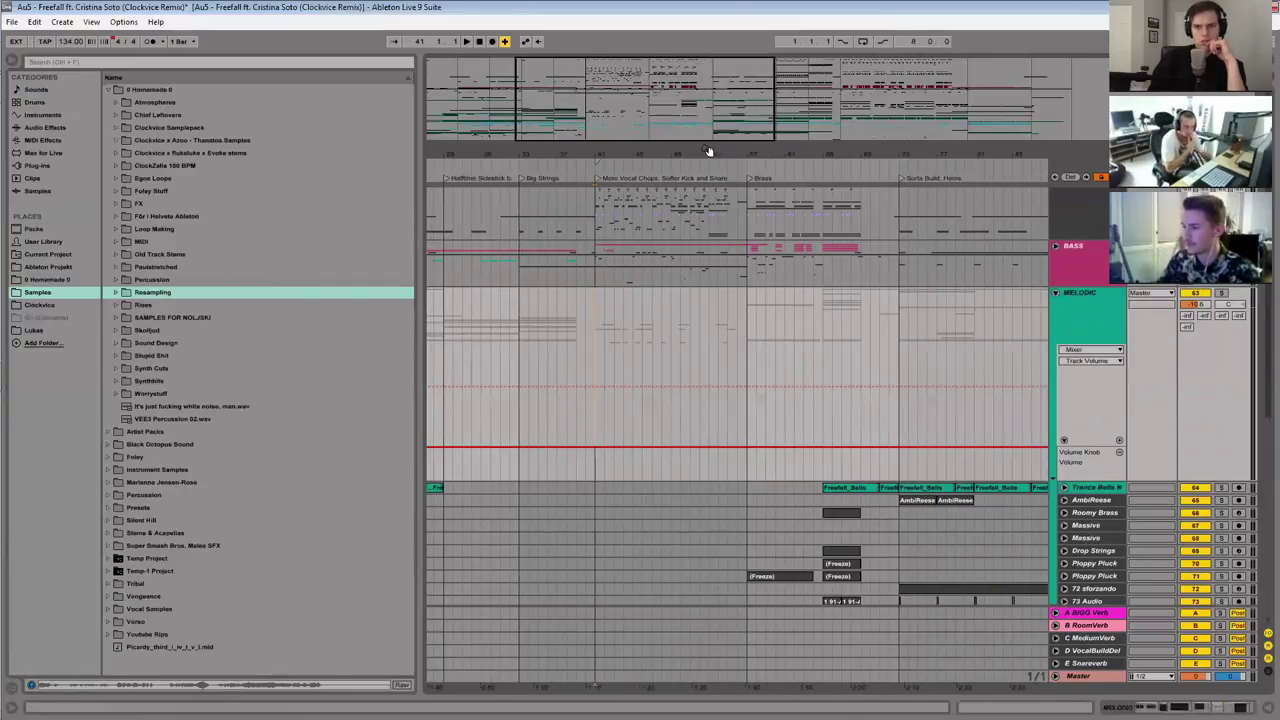
pyautogui.click(1100, 307)
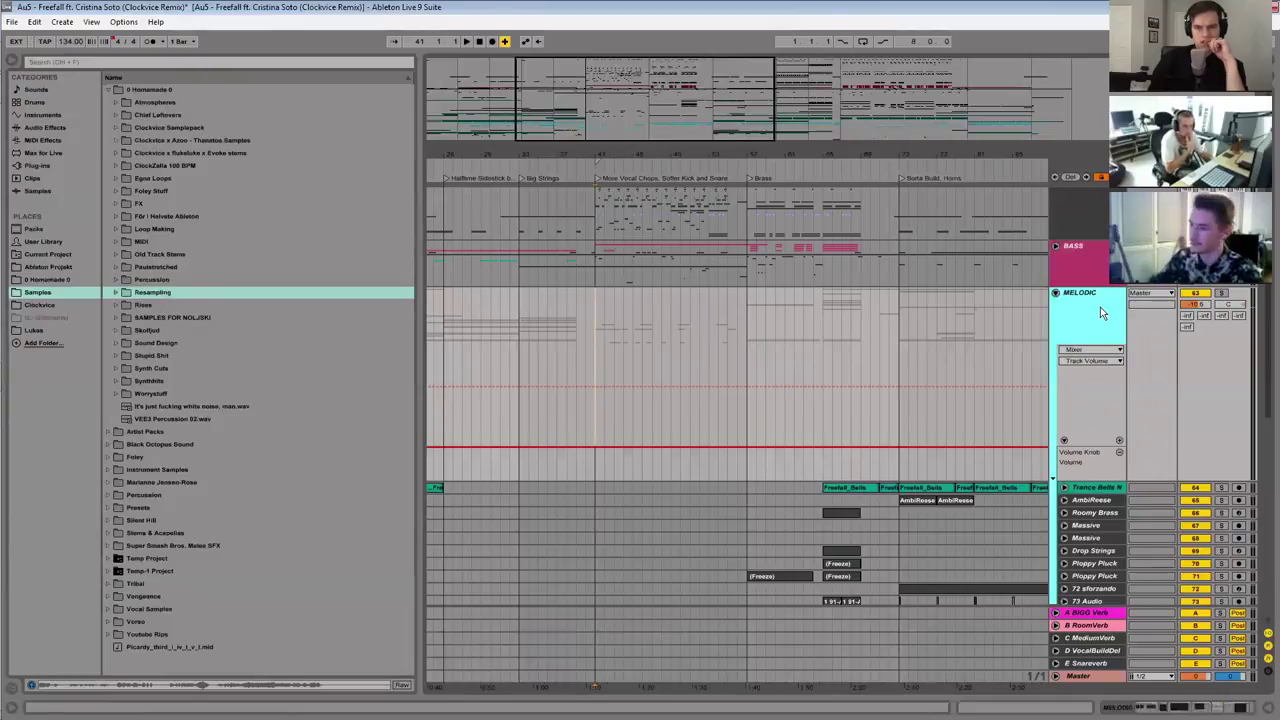
pyautogui.scroll(2, 1100, 307)
pyautogui.click(1056, 333)
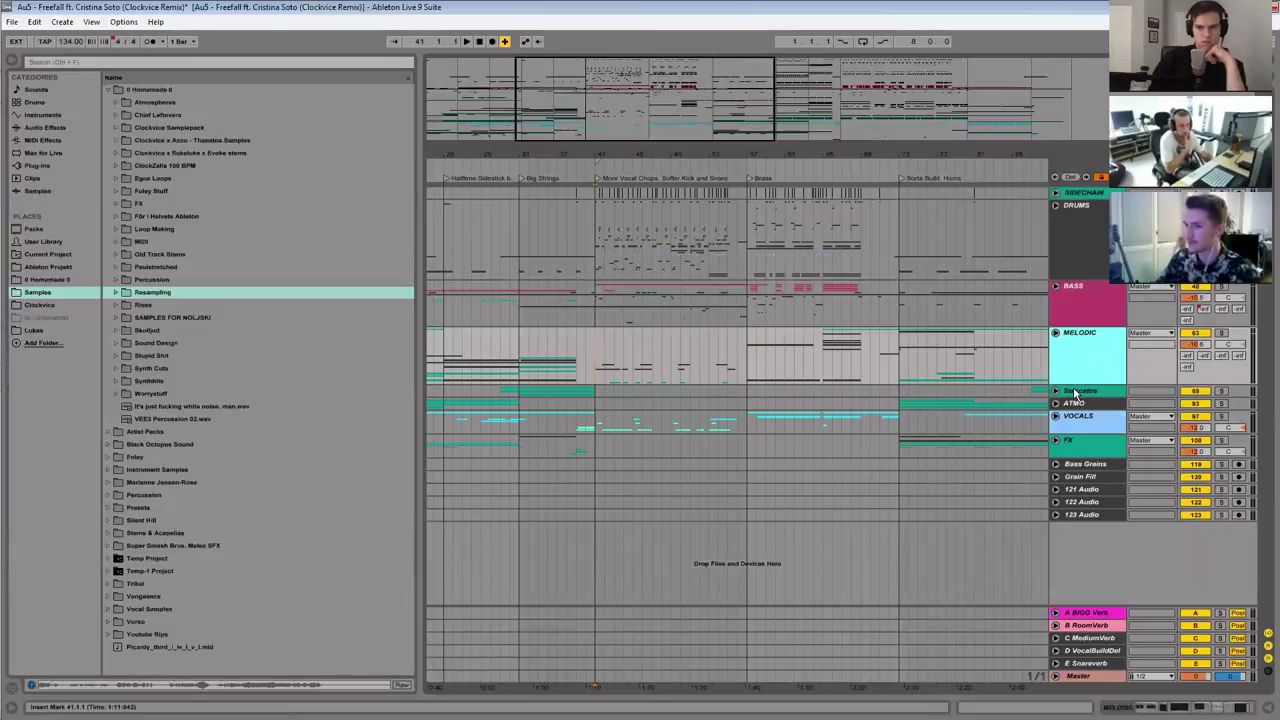
# Step: Unfold the MELODIC group and select the Freefall_Leads clip on the 83 Audio track in the Big Strings section
pyautogui.moveTo(660, 108); pyautogui.dragTo(674, 104)
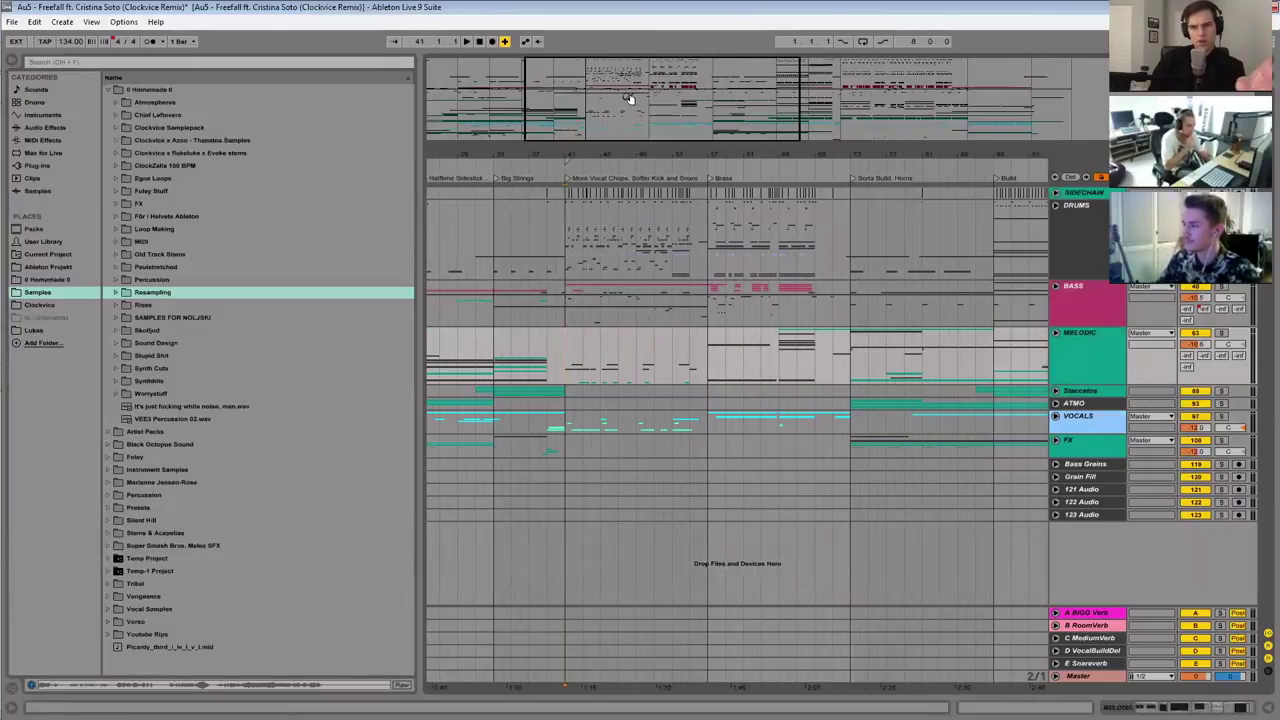
pyautogui.moveTo(692, 95); pyautogui.dragTo(604, 136)
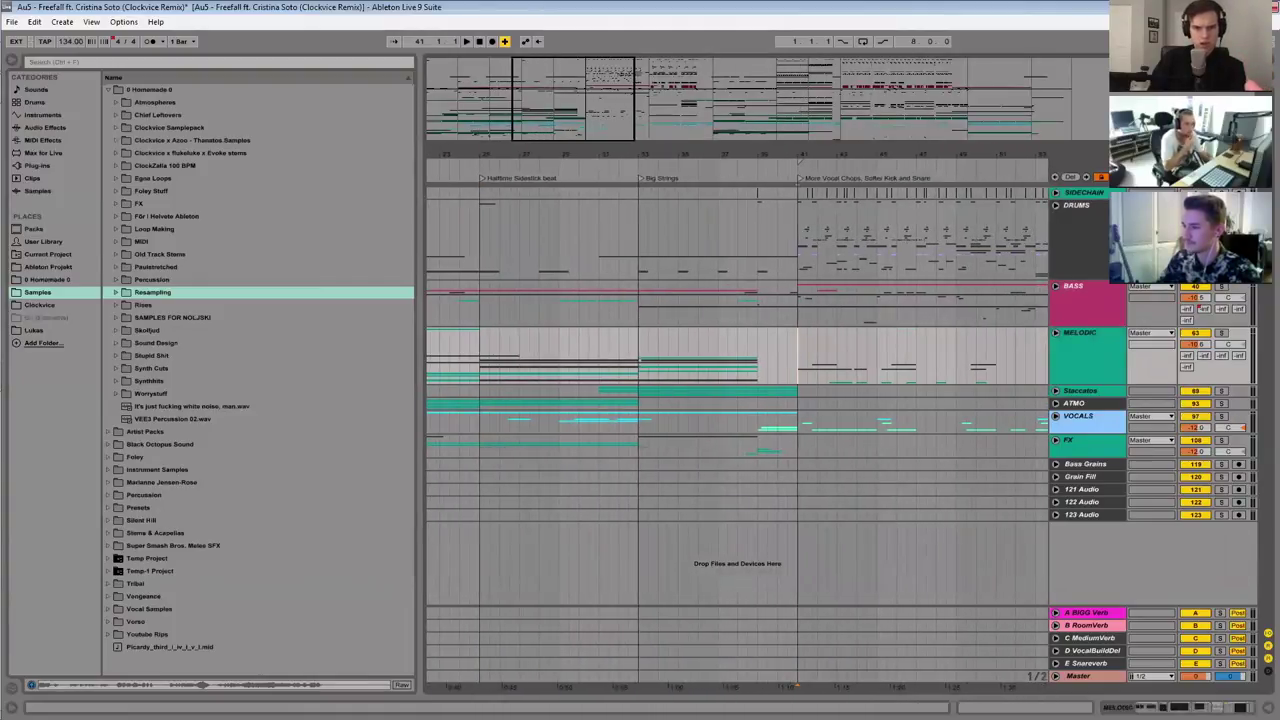
pyautogui.click(1056, 335)
pyautogui.scroll(-5, 768, 329)
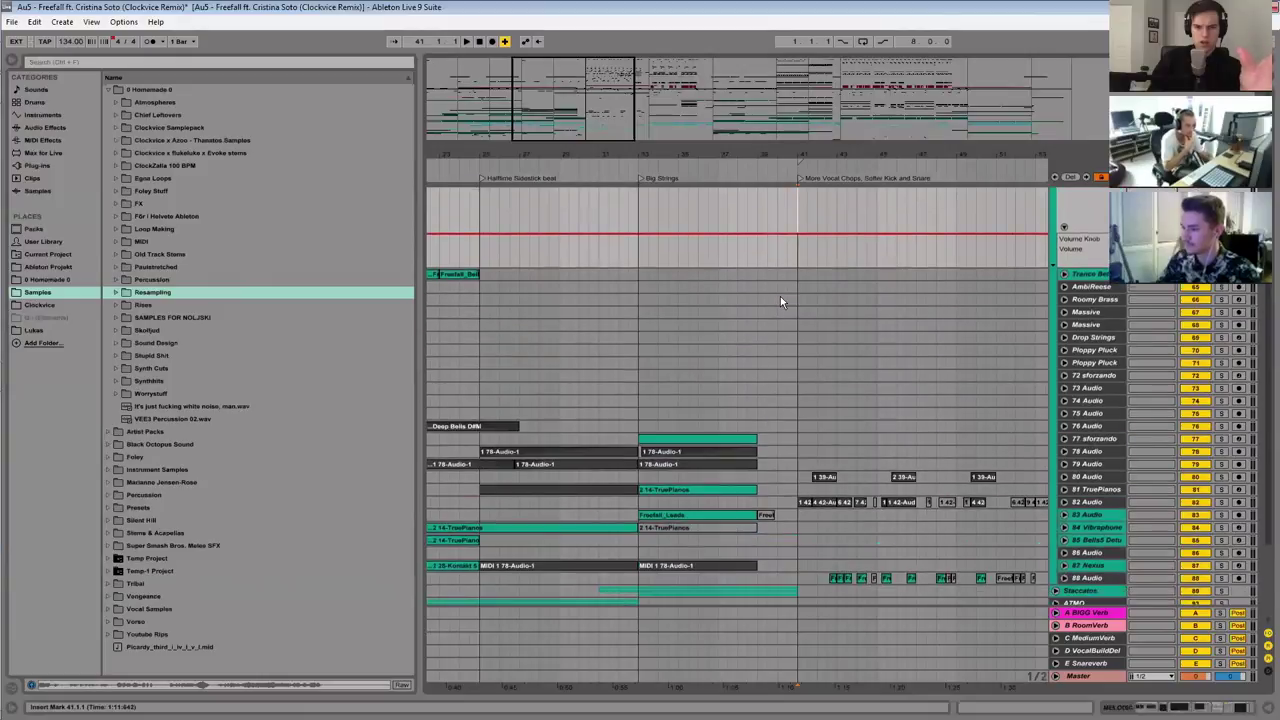
pyautogui.click(712, 436)
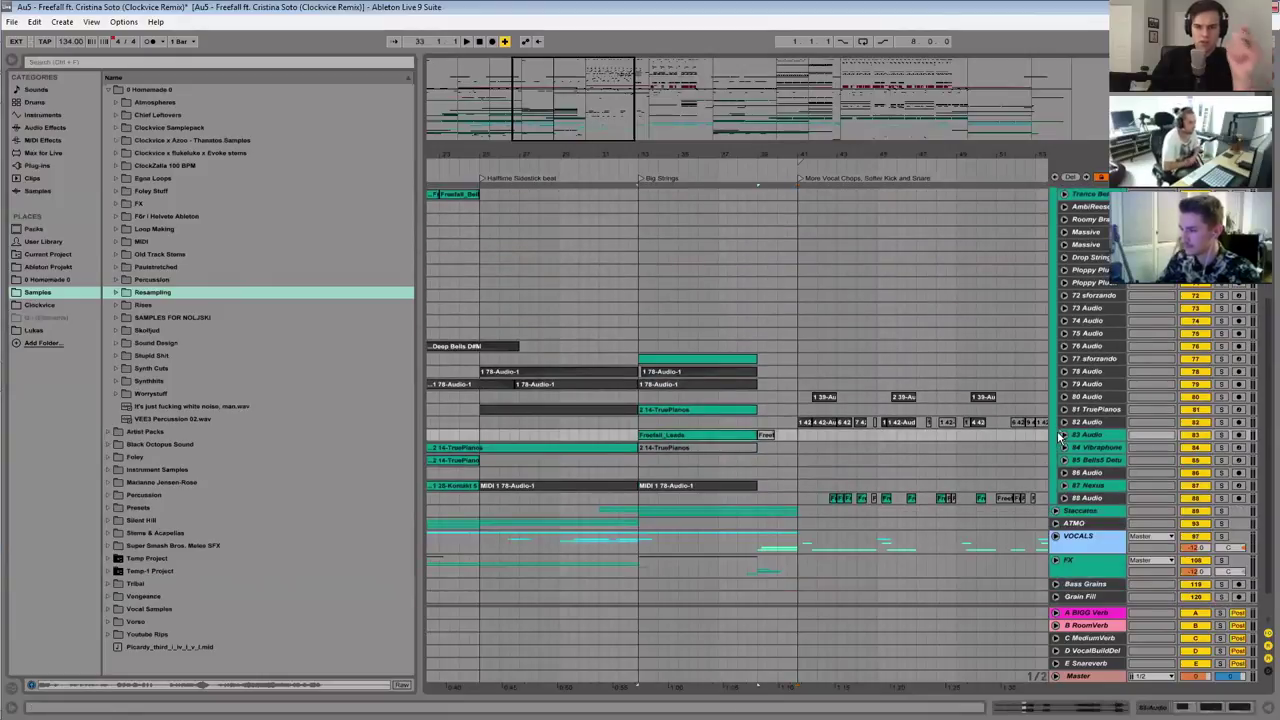
# Step: Unfold the 83 Audio track, audition its Freefall_Leads clip soloed, stop playback and turn the solo off
pyautogui.click(1063, 436)
pyautogui.press('space')
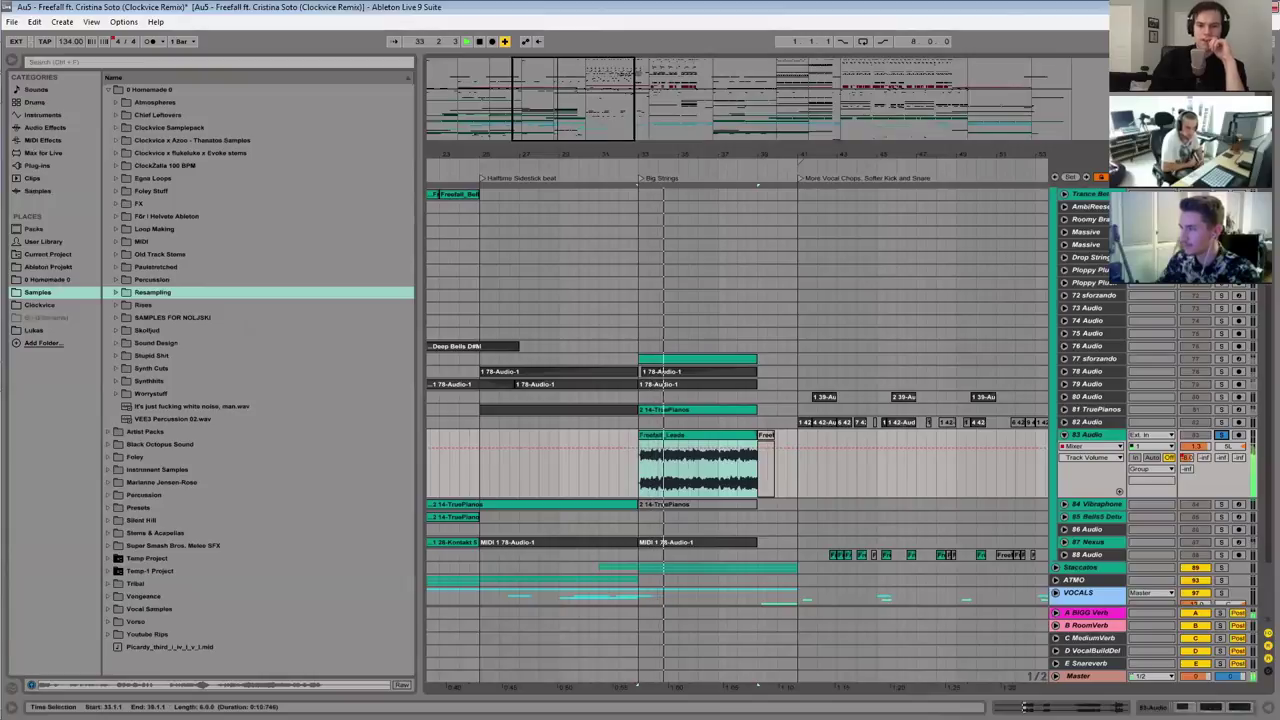
pyautogui.click(1221, 435)
pyautogui.press('space')
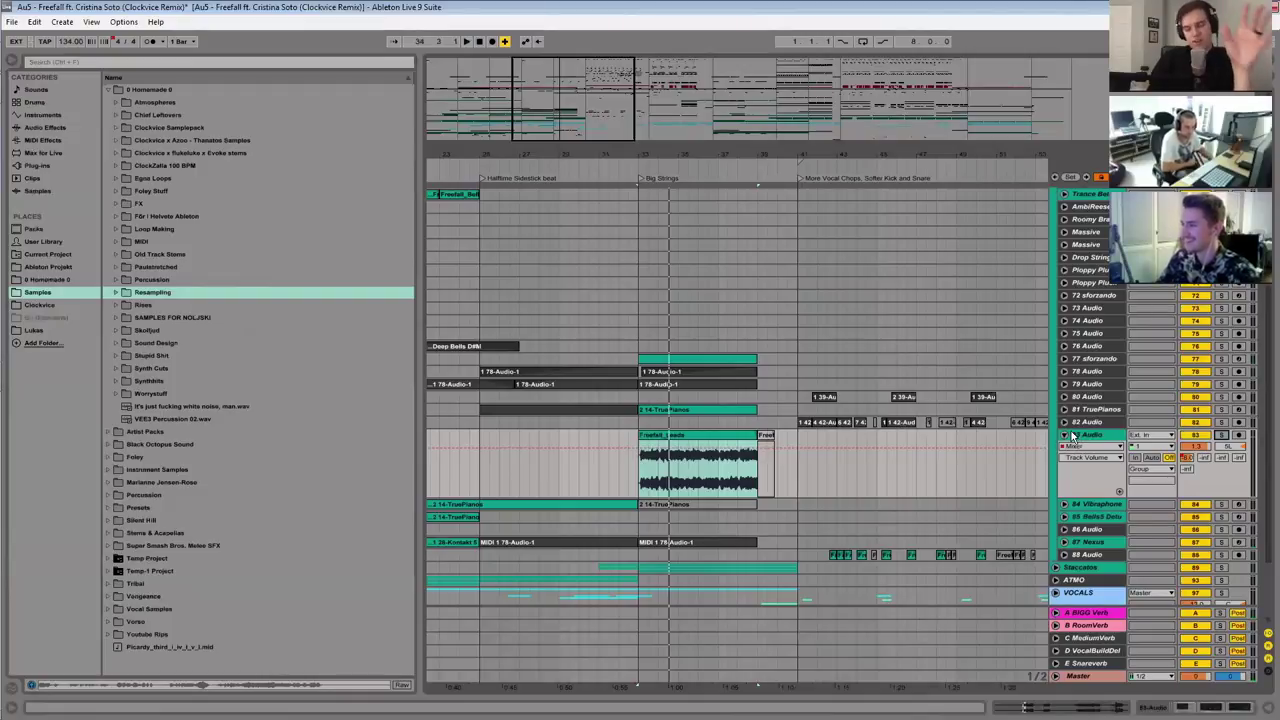
# Step: Select the MELODIC group and fold it to show all the track groups
pyautogui.scroll(4, 1078, 440)
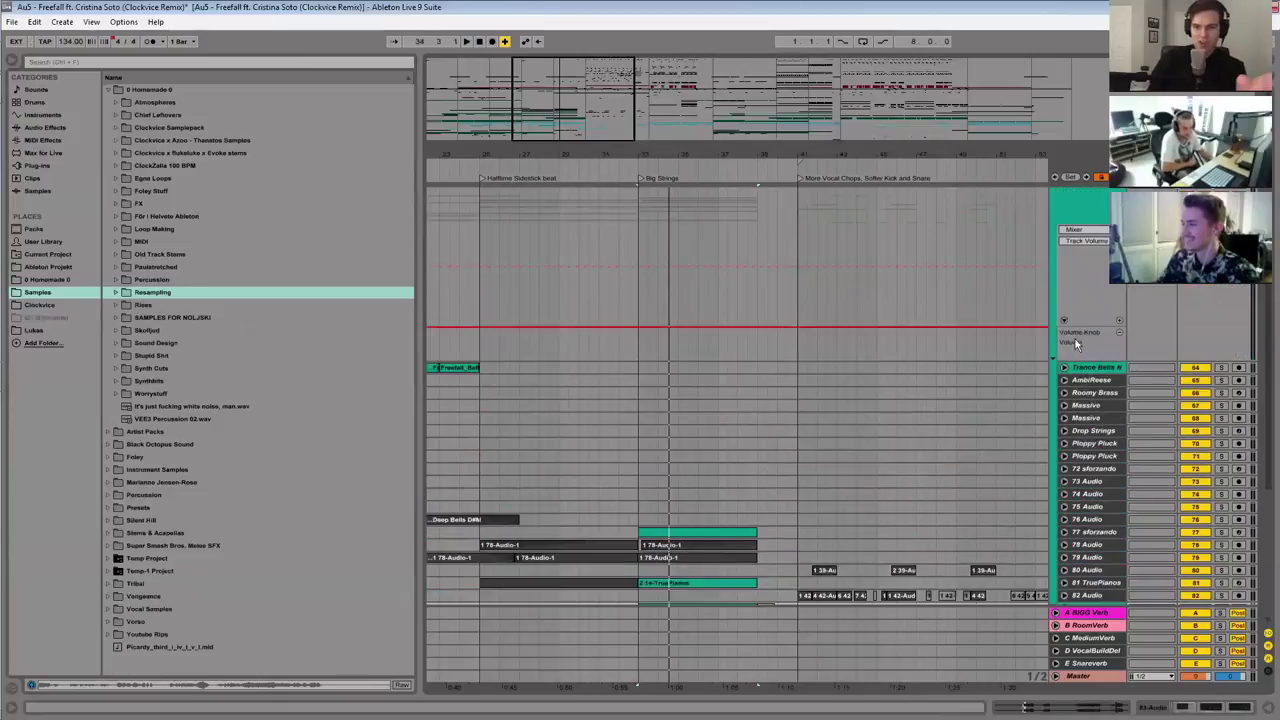
pyautogui.click(1069, 288)
pyautogui.click(1058, 268)
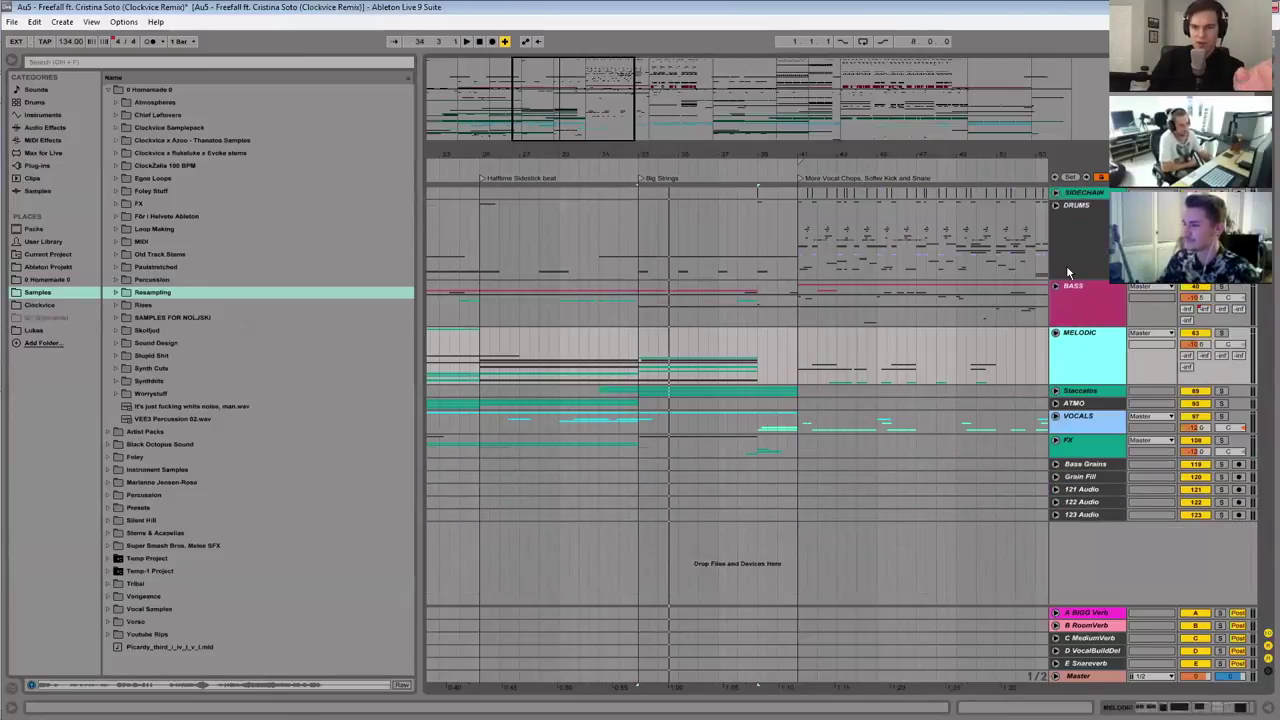
# Step: Show the device chain of the DRUMS group, then examine the BASS group's EQ, imaging, filter and compressor devices
pyautogui.click(1068, 230)
pyautogui.hotkey('shift', 'Tab')
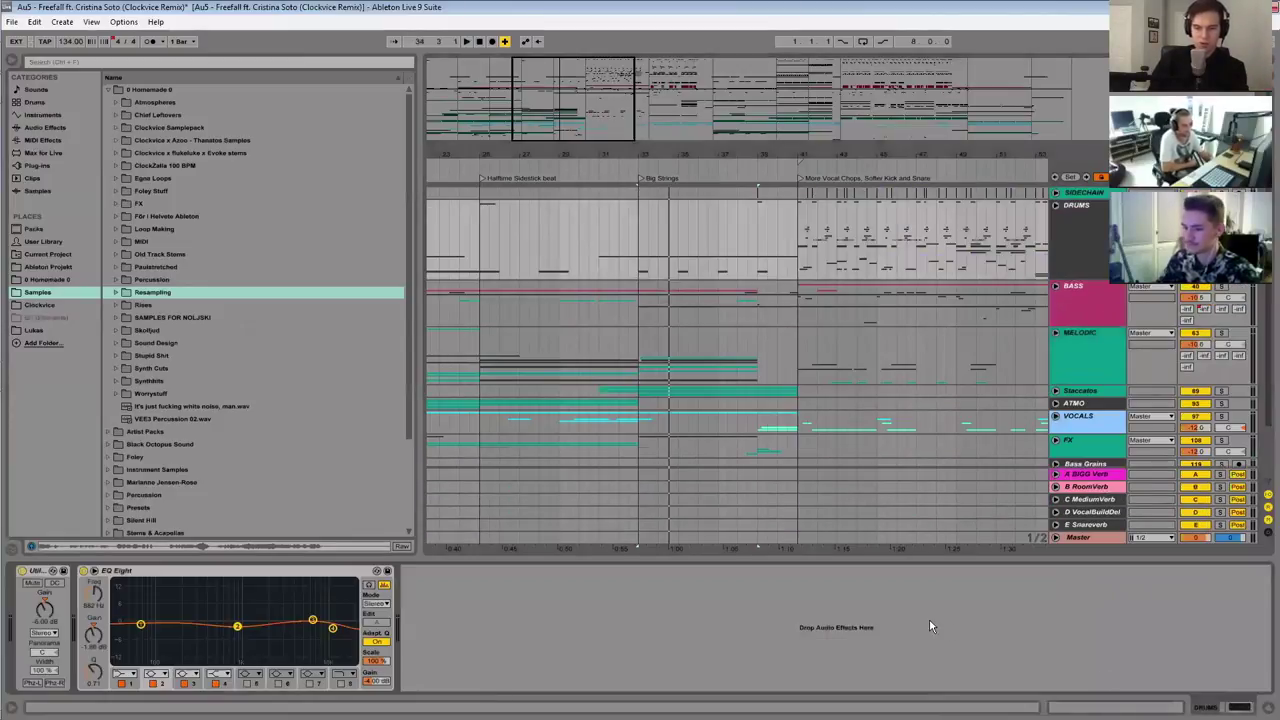
pyautogui.click(1076, 236)
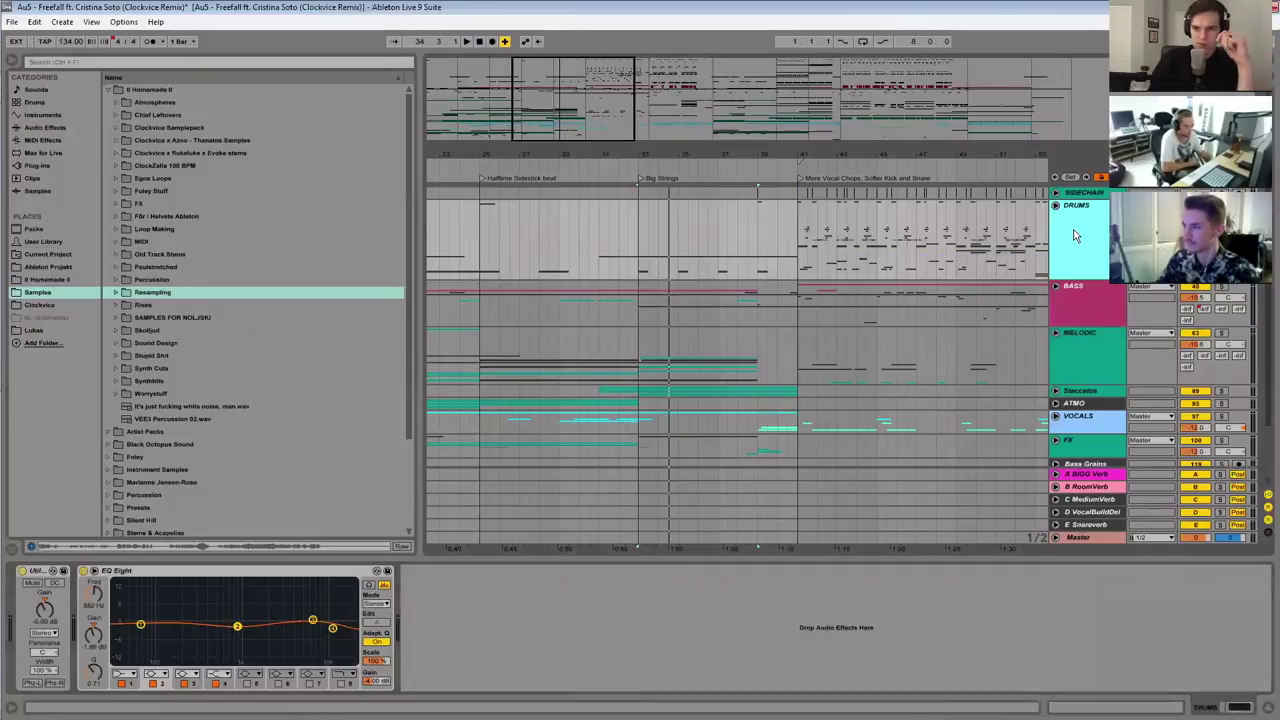
pyautogui.click(1078, 303)
pyautogui.moveTo(1156, 707); pyautogui.dragTo(1215, 707)
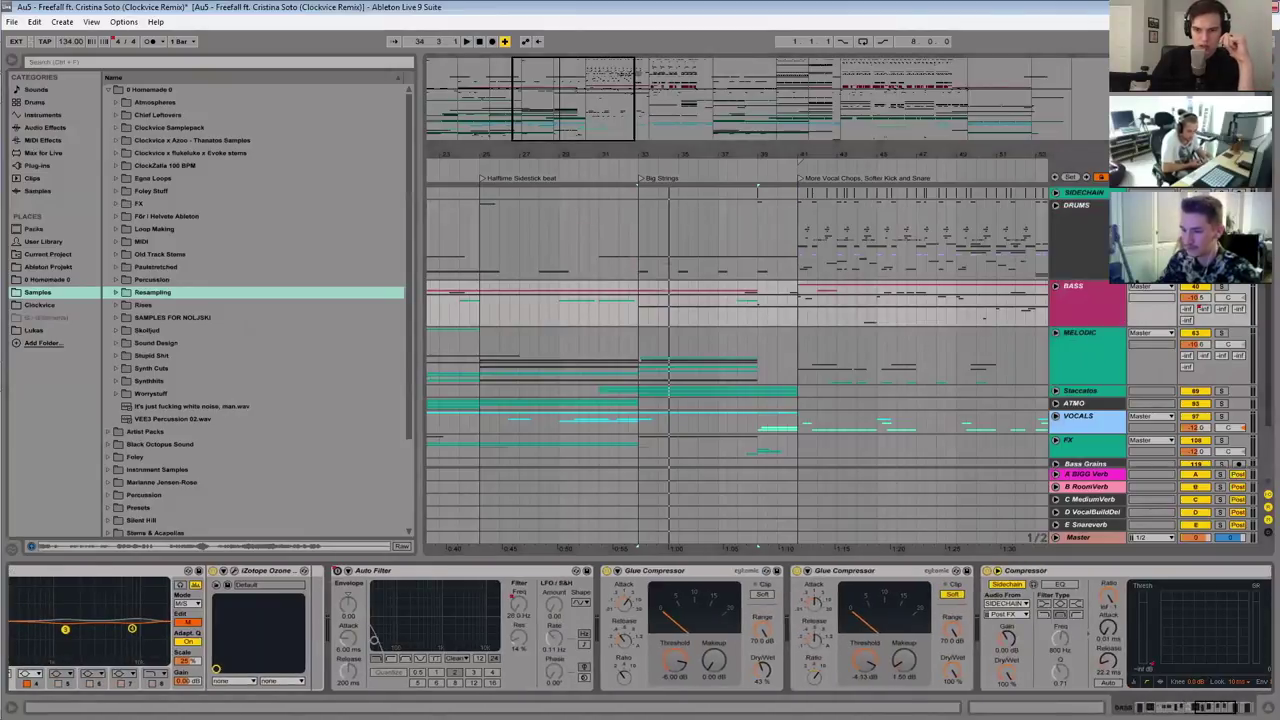
pyautogui.hscroll(-3, 500, 577)
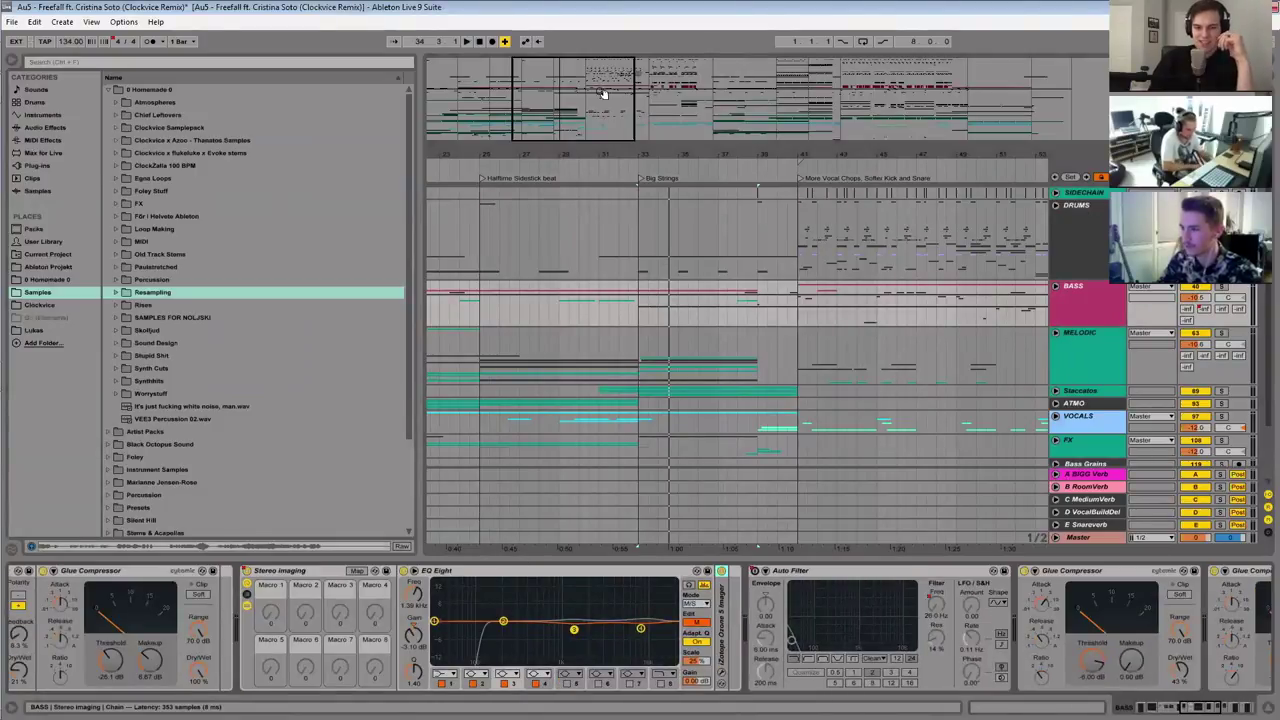
# Step: Place the insert marker on the BASS group at the start of the More Vocal Chops section and view the whole arrangement
pyautogui.moveTo(603, 93); pyautogui.dragTo(604, 304)
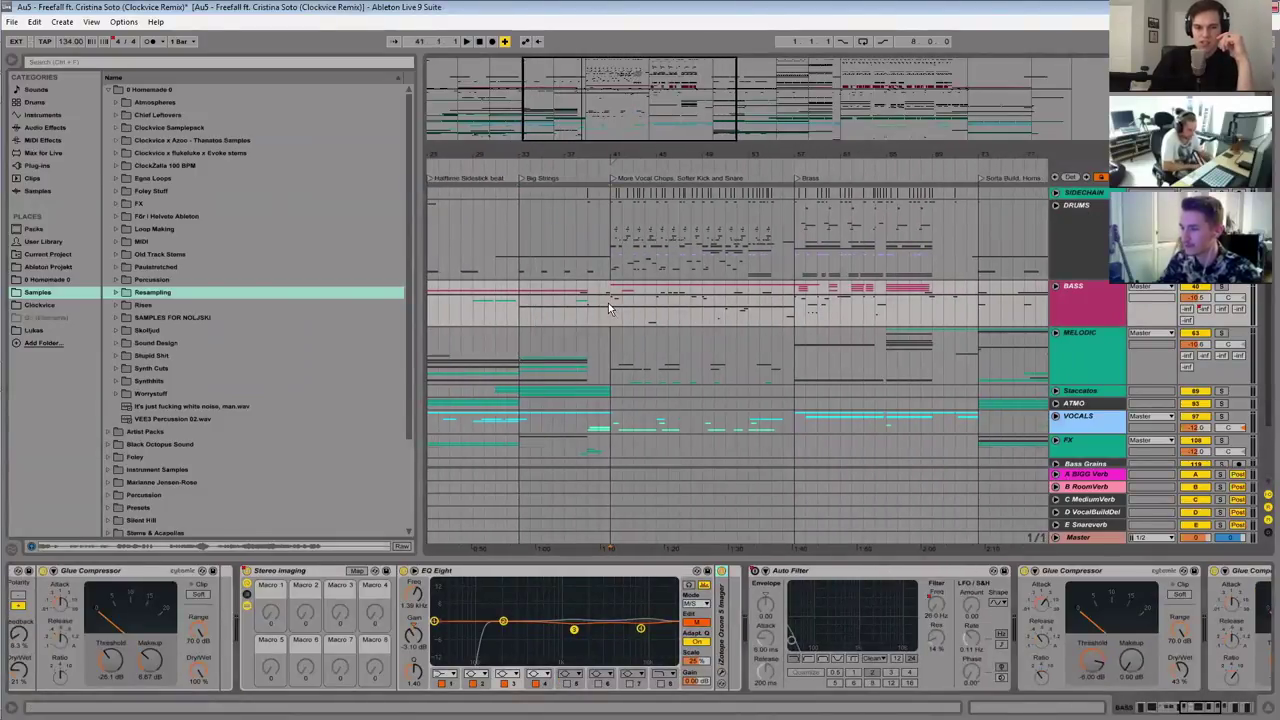
pyautogui.click(608, 303)
pyautogui.click(1073, 300)
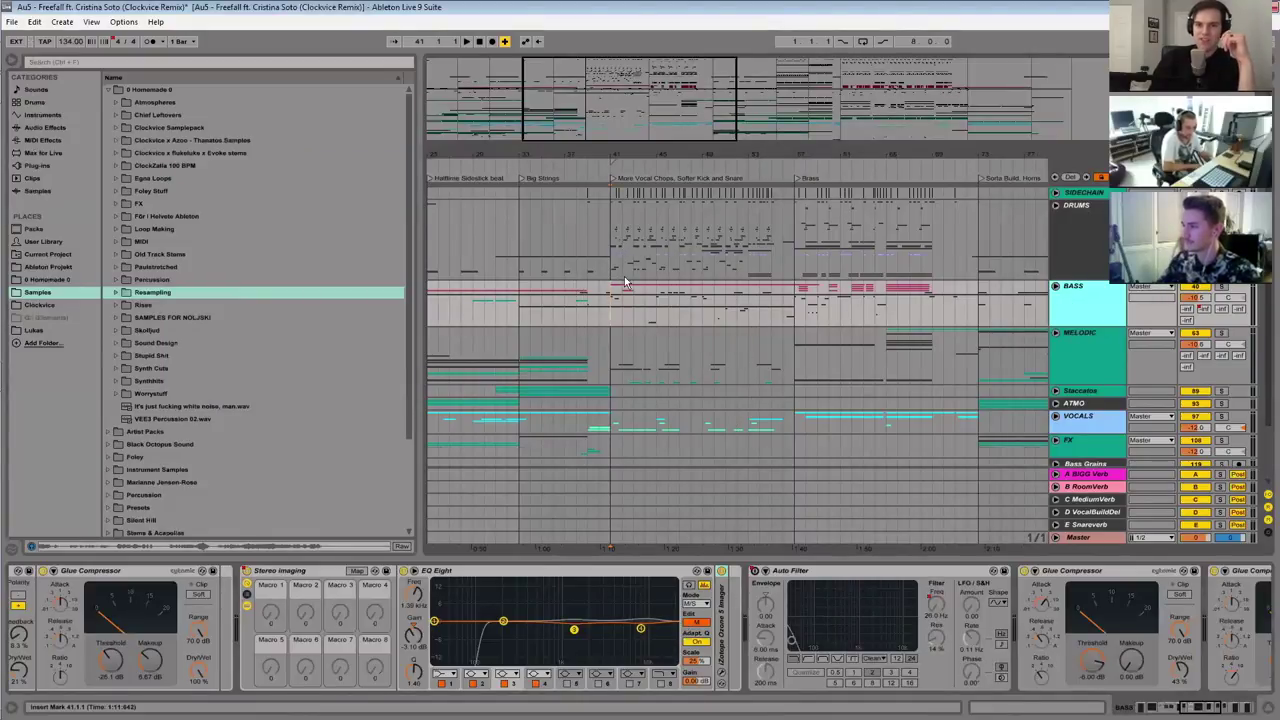
pyautogui.moveTo(618, 112)
pyautogui.mouseDown()
pyautogui.moveTo(707, 111)
pyautogui.moveTo(630, 106)
pyautogui.mouseUp()
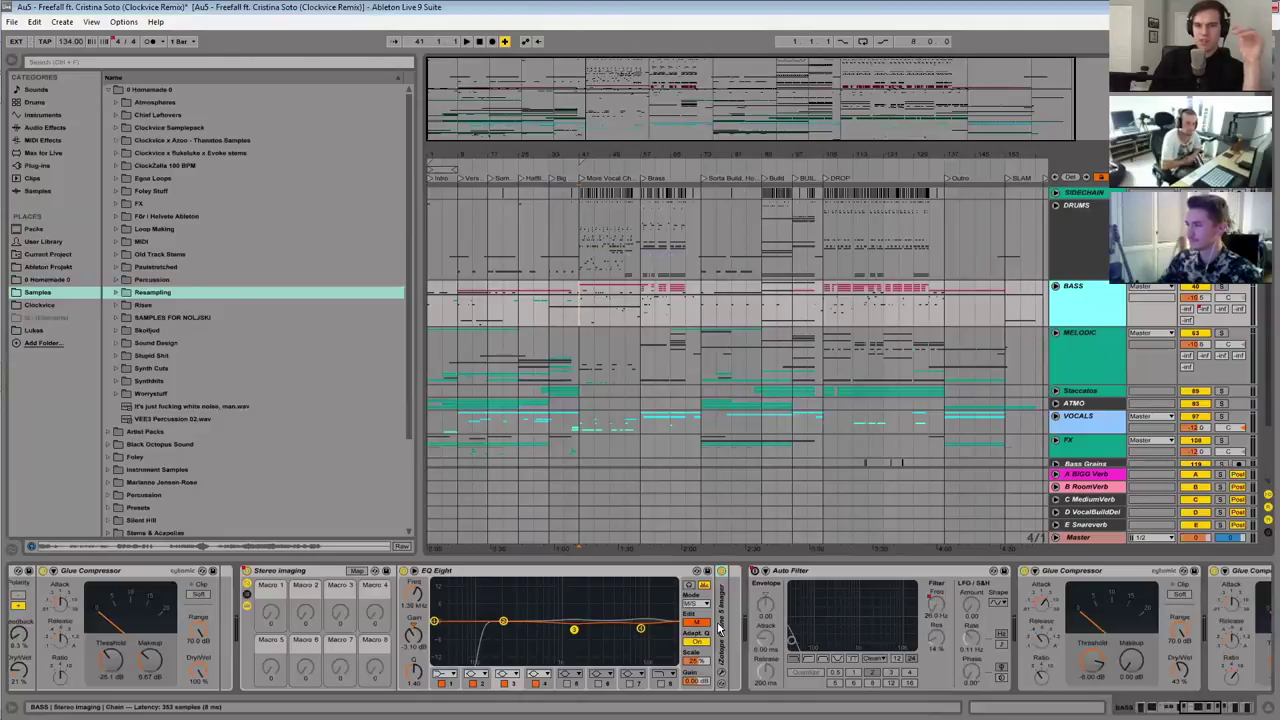
pyautogui.doubleClick(782, 96)
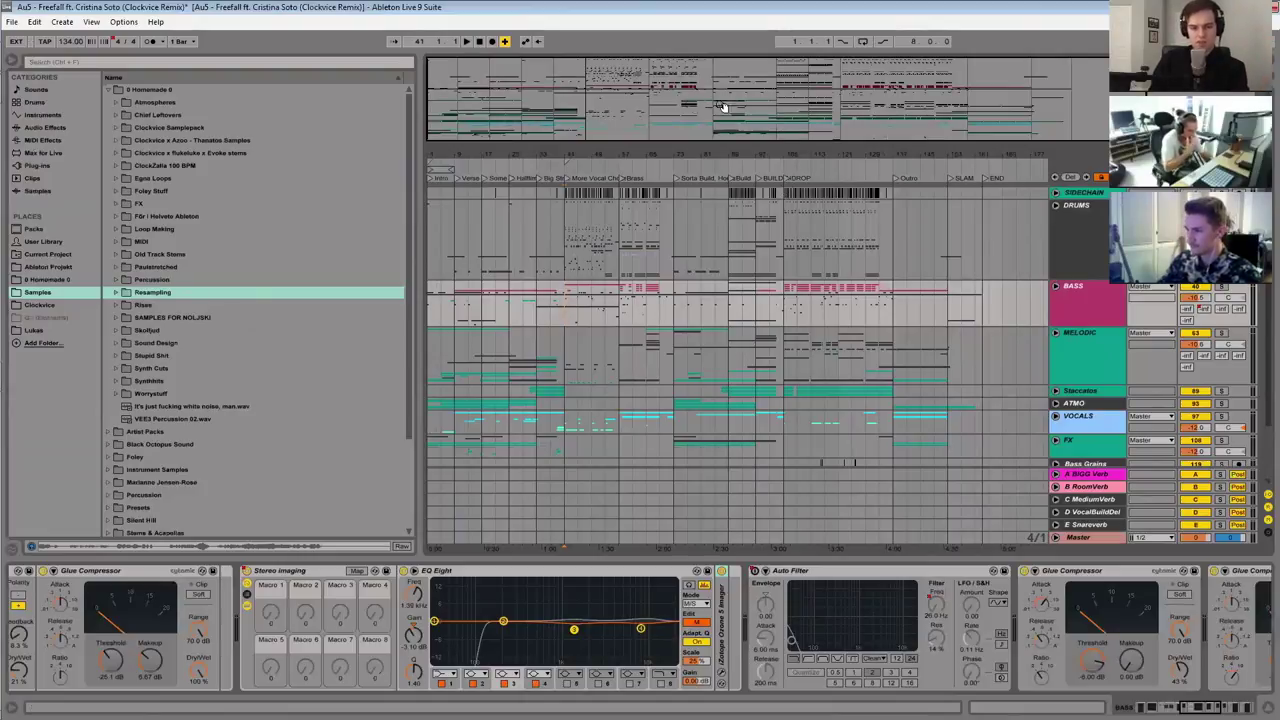
# Step: Select the VOCALS group and unfold it to show its vocal tracks across the arrangement
pyautogui.moveTo(630, 105); pyautogui.dragTo(600, 230)
pyautogui.scroll(-2, 1088, 380)
pyautogui.click(1071, 368)
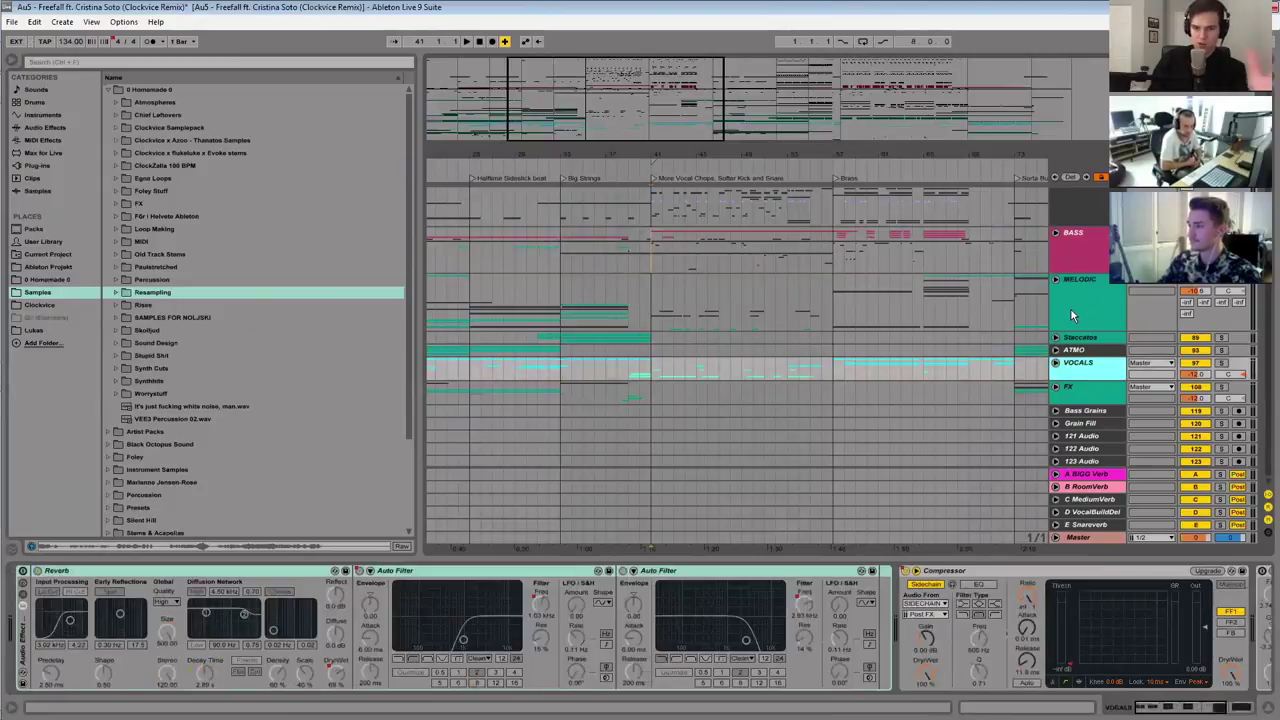
pyautogui.click(1057, 365)
pyautogui.scroll(-4, 1080, 340)
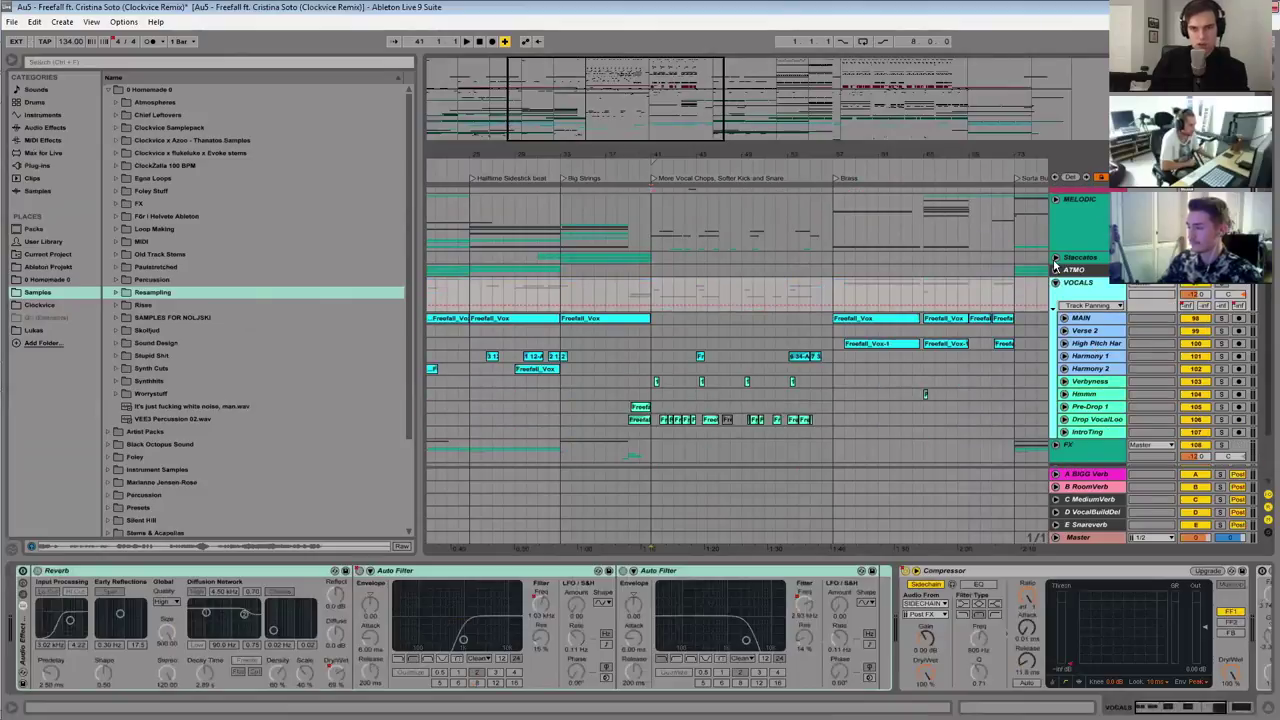
pyautogui.press('-')
pyautogui.press('-')
# Step: Unfold the High Pitch Harmony track and inspect the transpose settings of its first Freefall_Vox-1 clip in the Brass section
pyautogui.click(1076, 317)
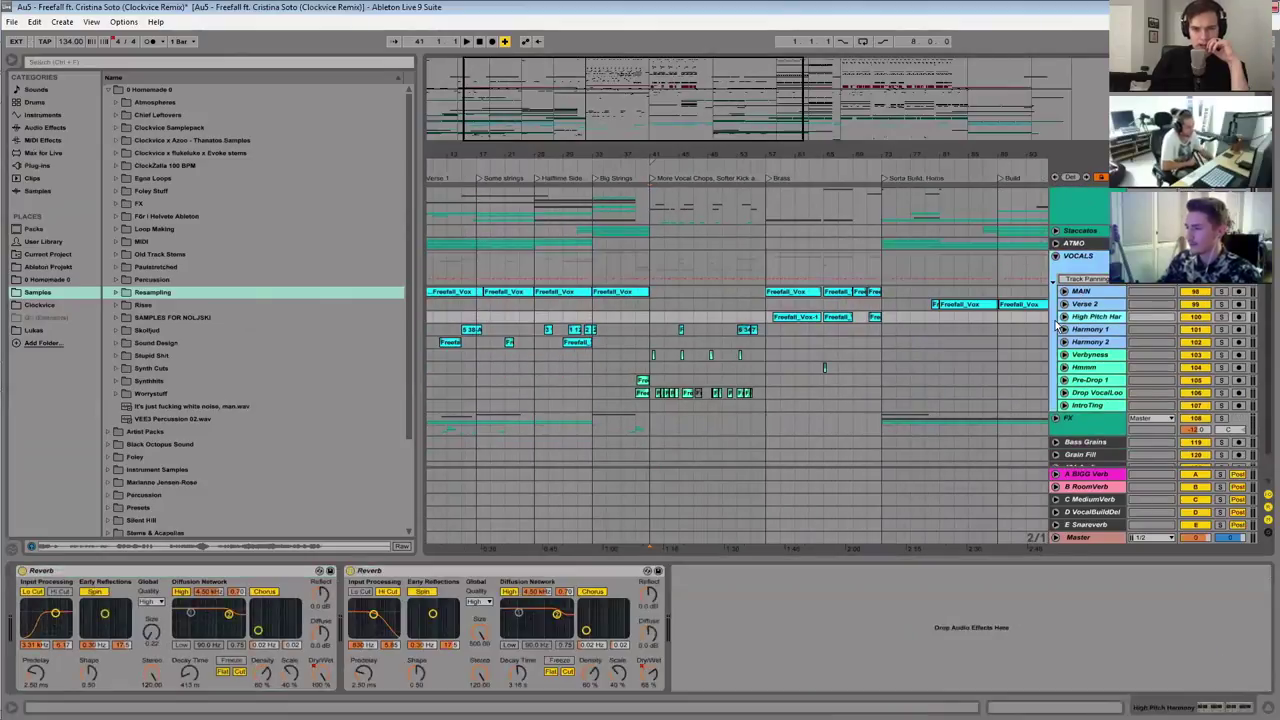
pyautogui.click(1064, 317)
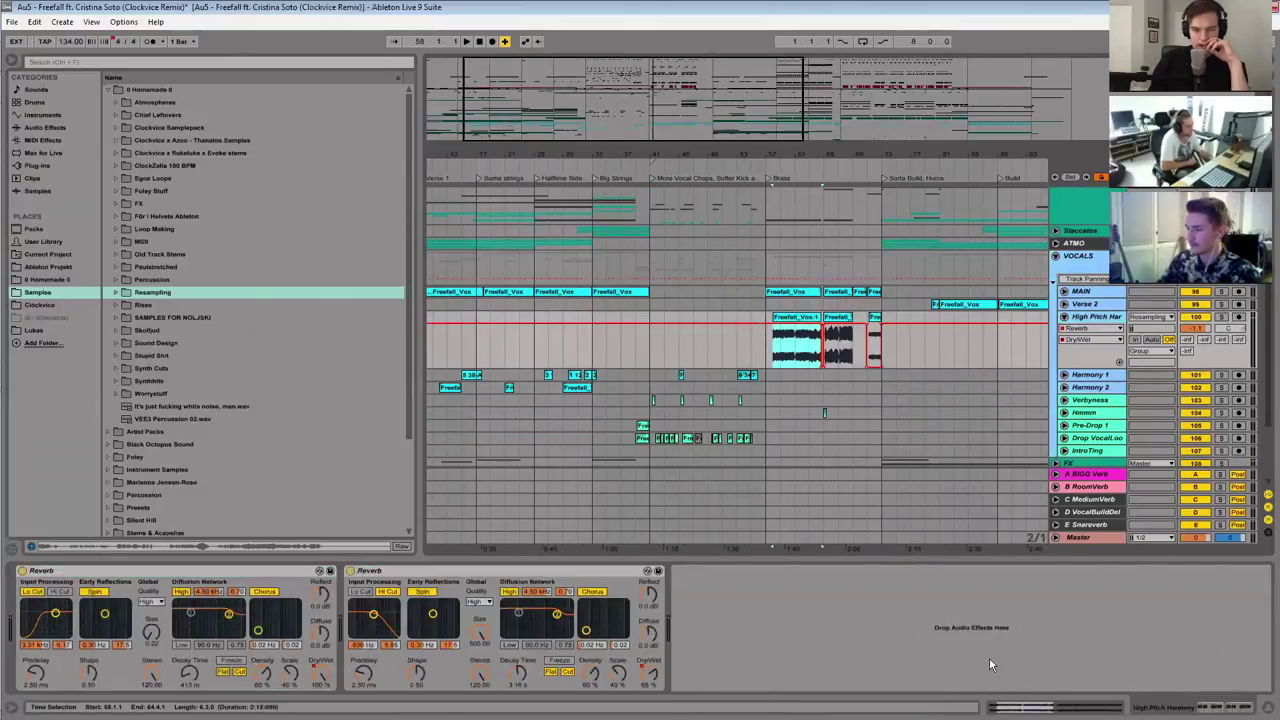
pyautogui.doubleClick(796, 317)
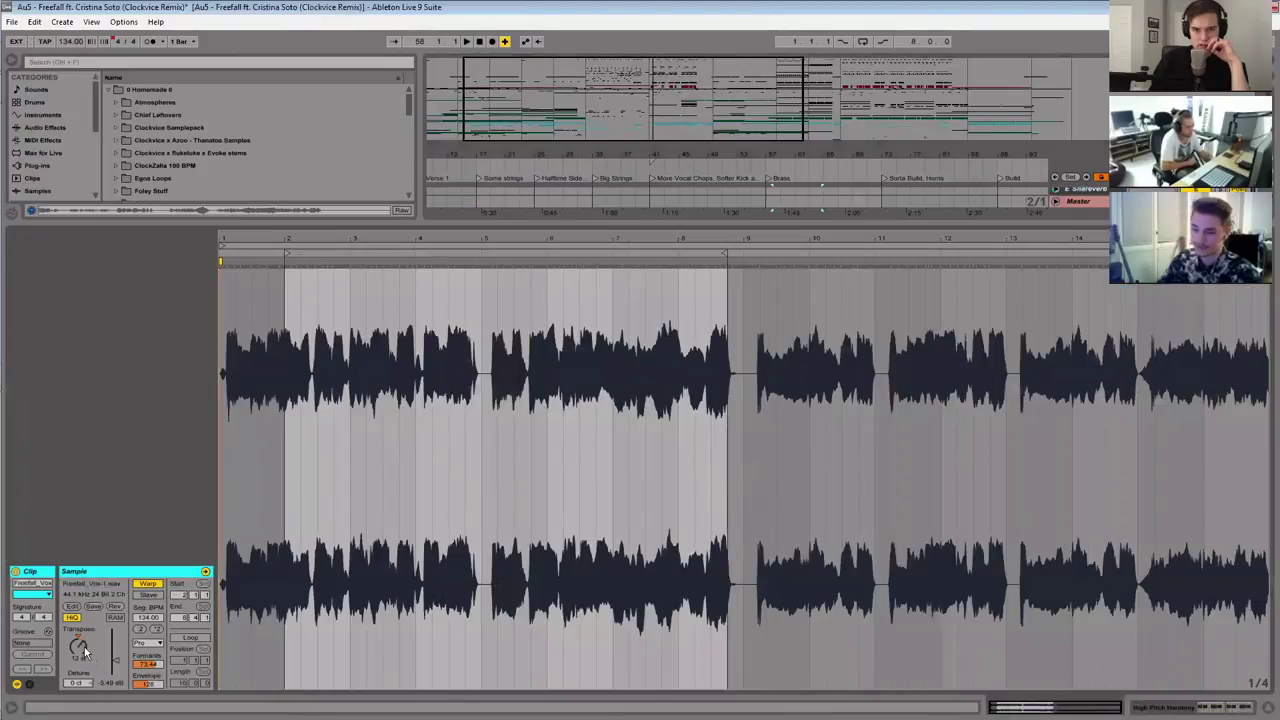
pyautogui.hotkey('shift', 'Tab')
# Step: Audition the first Freefall_Vox-1 clip with the High Pitch Harmony track soloed, and stop playback
pyautogui.scroll(2, 1086, 338)
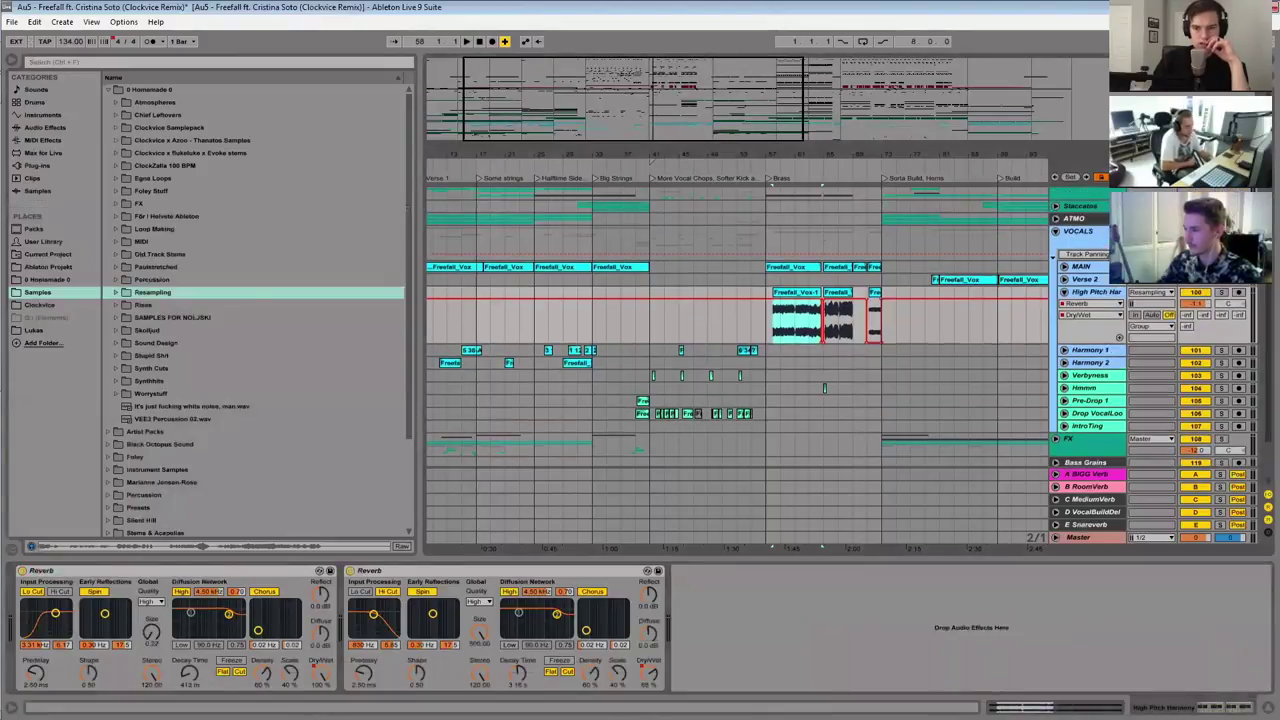
pyautogui.press('s')
pyautogui.press('space')
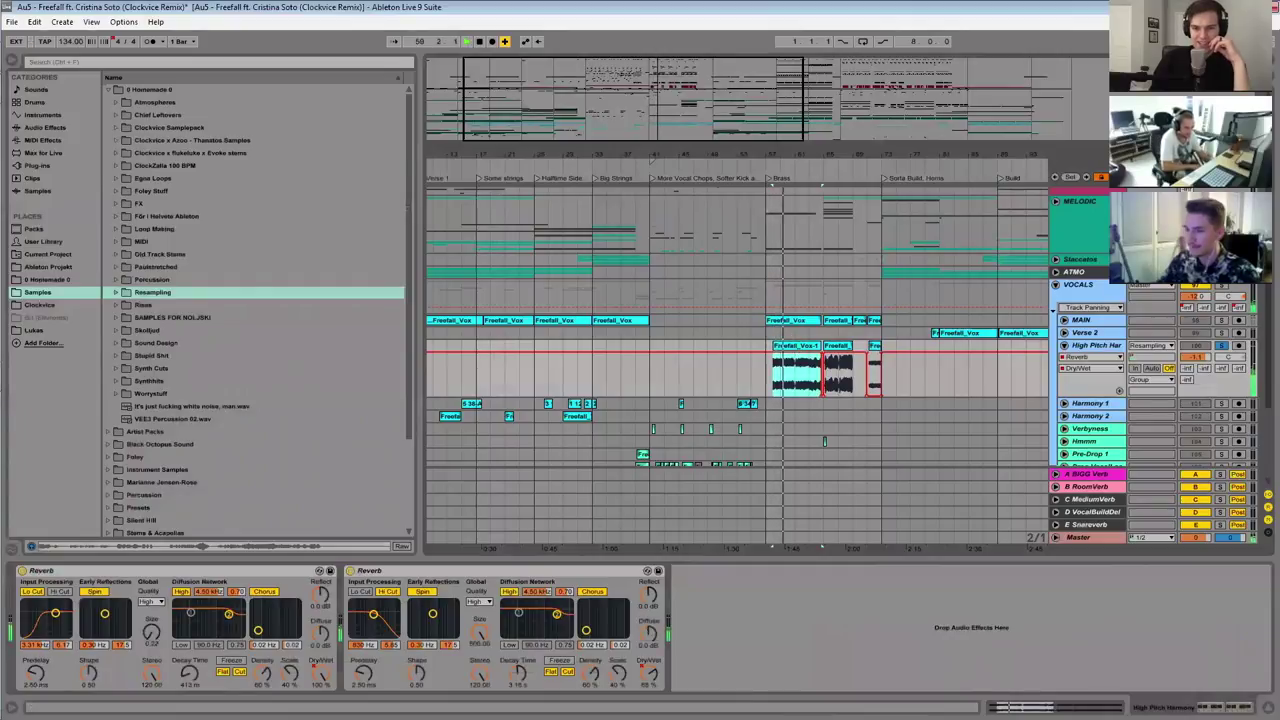
pyautogui.press('space')
# Step: Inspect the sample settings of the second and last clips on the High Pitch Harmony track
pyautogui.doubleClick(836, 346)
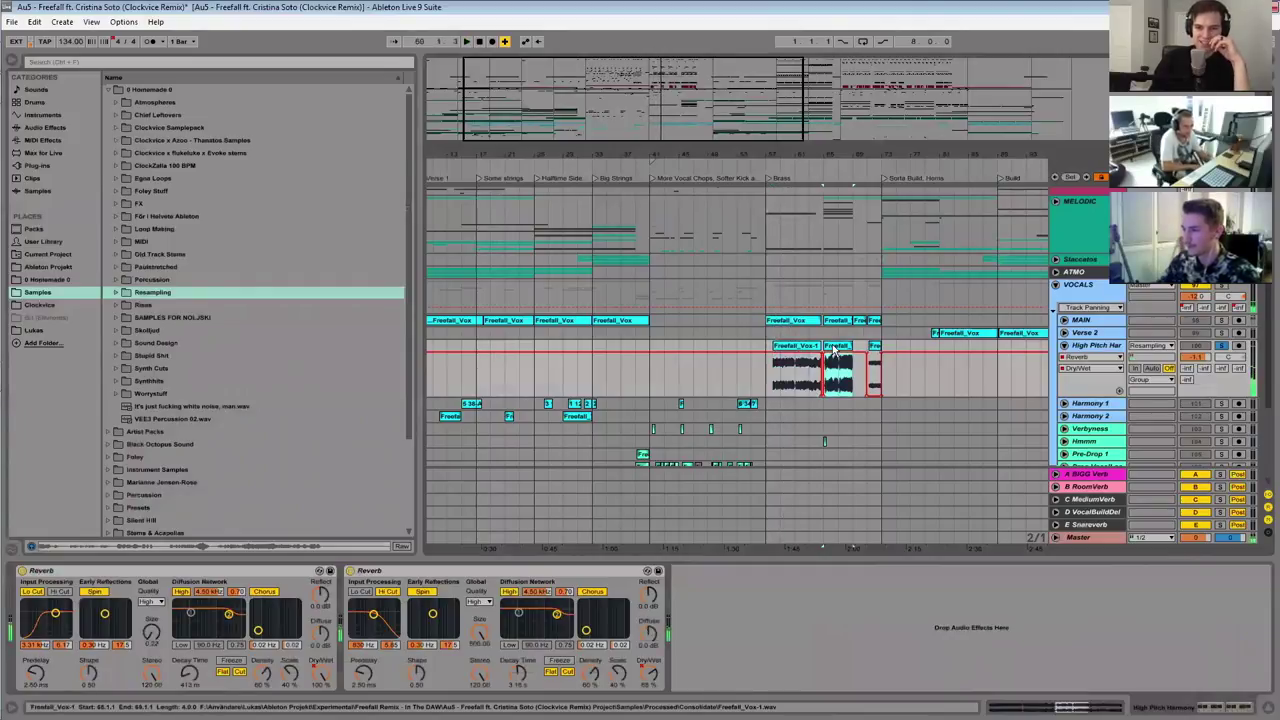
pyautogui.hotkey('shift', 'Tab')
pyautogui.doubleClick(874, 240)
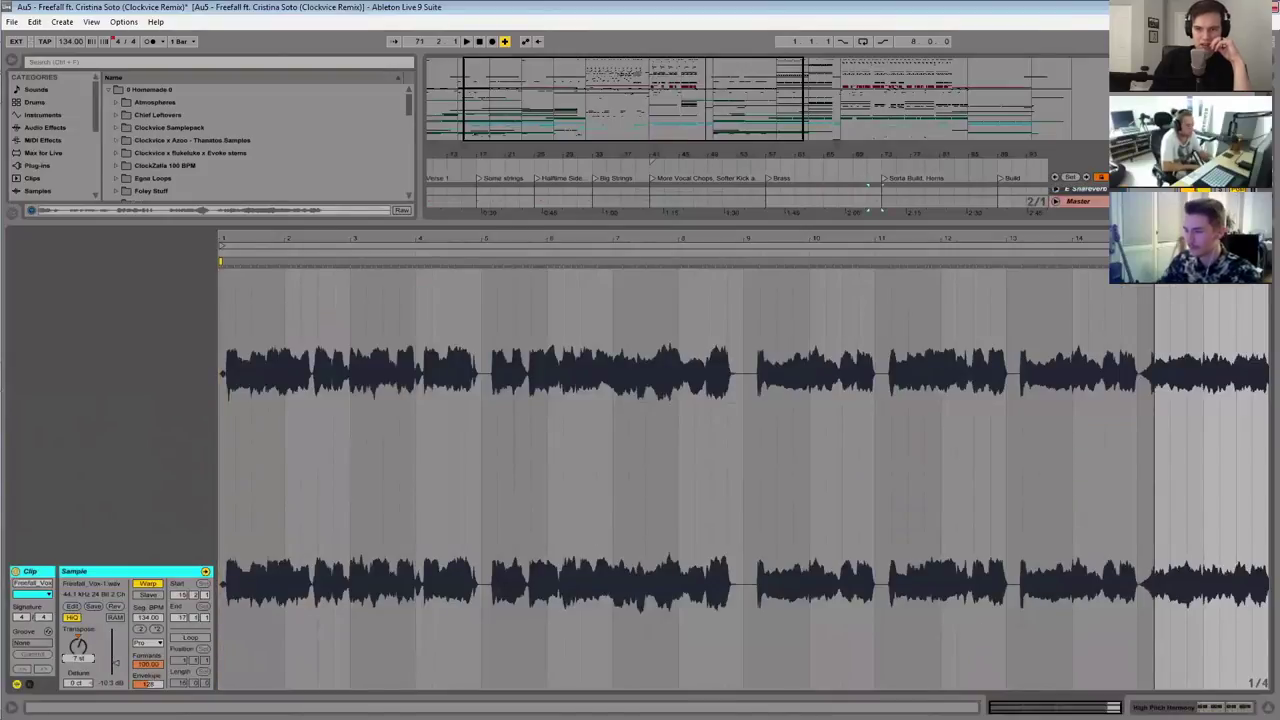
pyautogui.hotkey('shift', 'Tab')
# Step: Audition the soloed vocal chops from the first Verbyness clip in More Vocal Chops, and unfold the Verbyness and drop vocal tracks
pyautogui.moveTo(818, 130); pyautogui.dragTo(657, 197)
pyautogui.click(562, 239)
pyautogui.scroll(1, 694, 268)
pyautogui.scroll(1, 693, 270)
pyautogui.moveTo(668, 106); pyautogui.dragTo(630, 114)
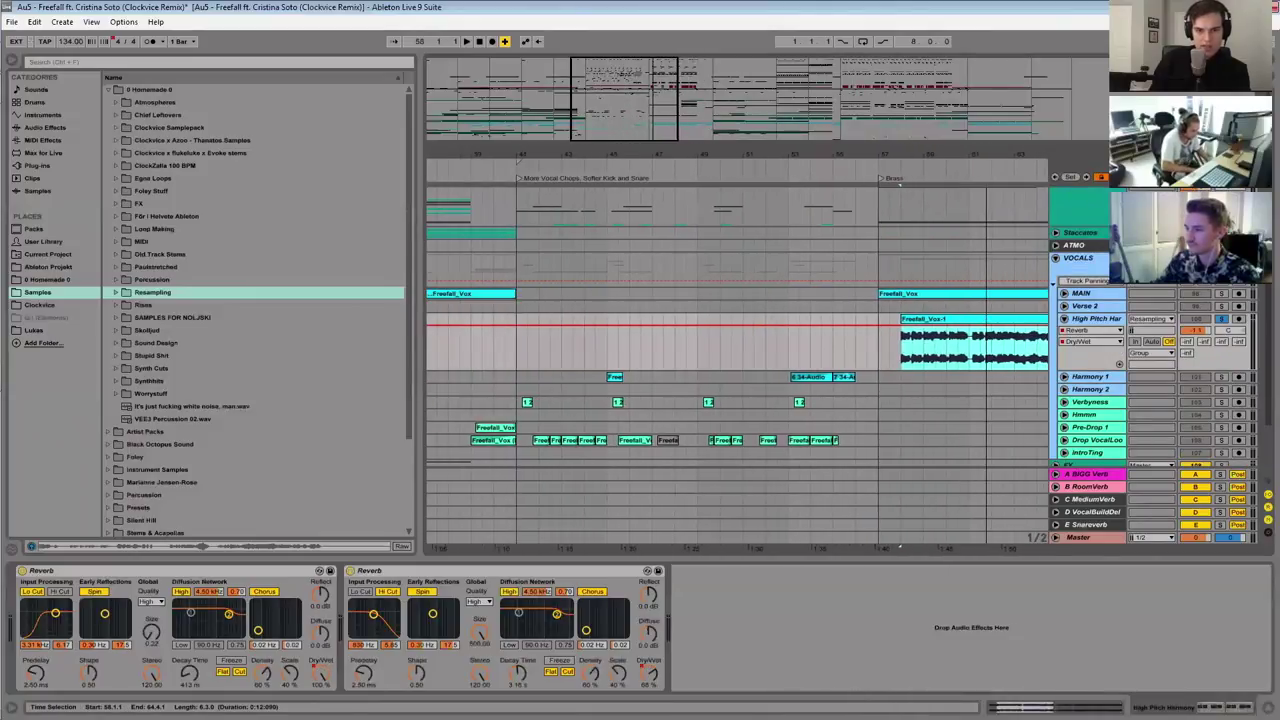
pyautogui.scroll(-3, 637, 360)
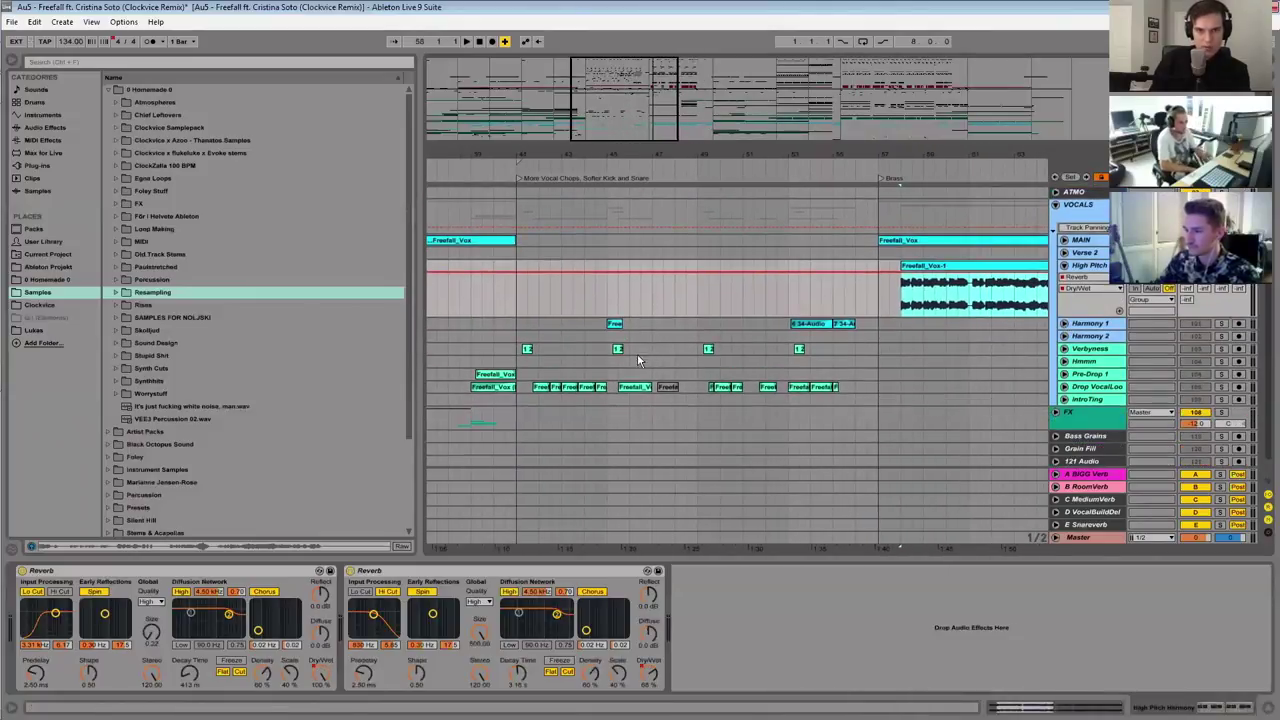
pyautogui.doubleClick(527, 348)
pyautogui.press('space')
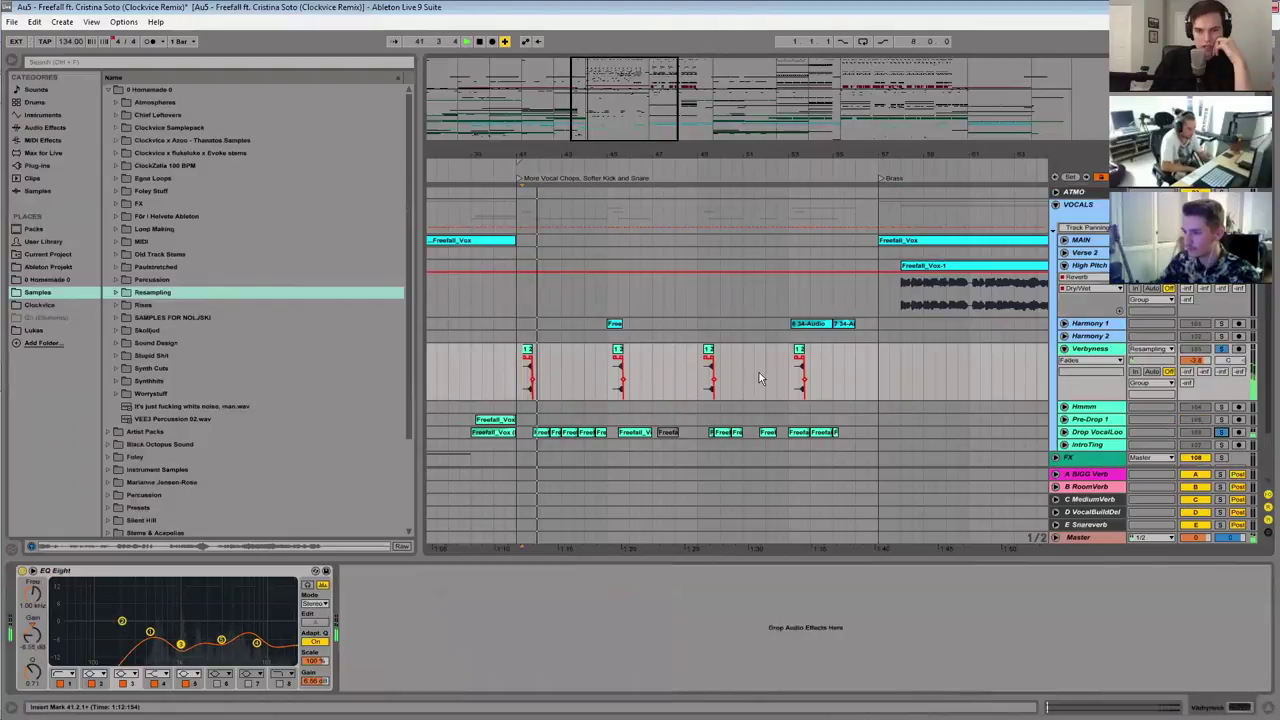
pyautogui.click(1107, 437)
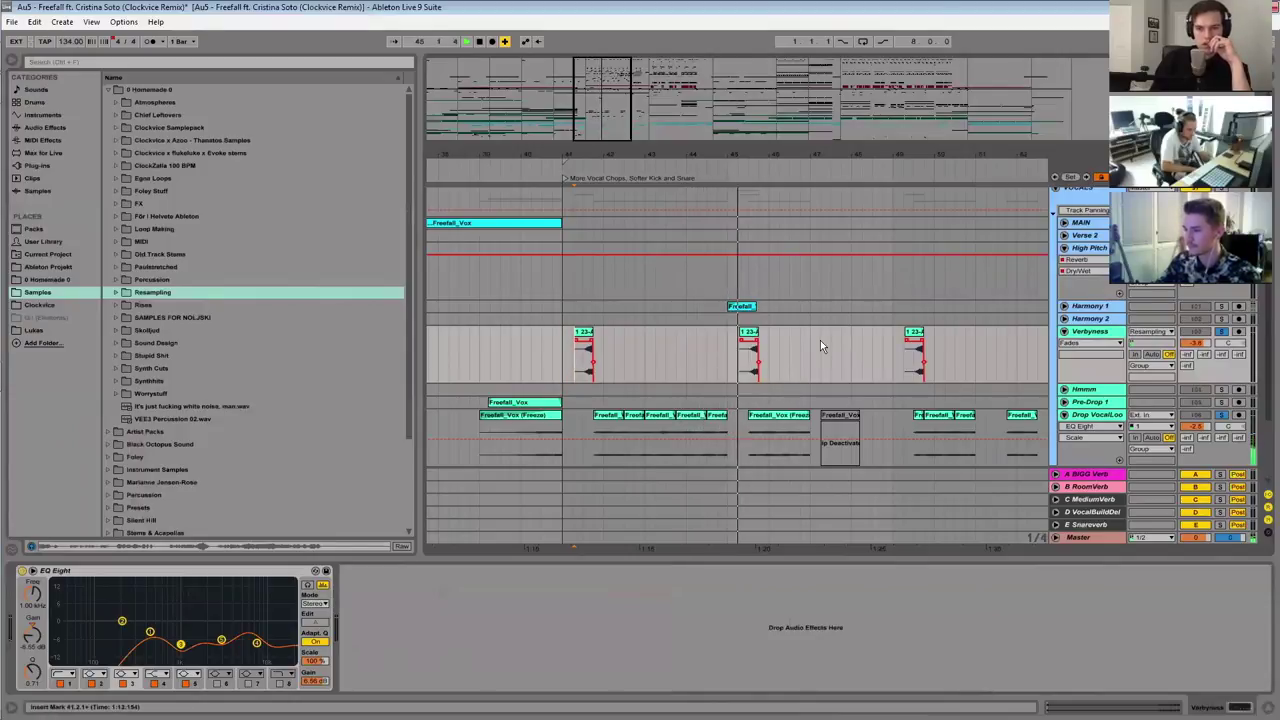
# Step: Stop playback, turn off the vocal solos, and fold the Verbyness and drop vocal tracks
pyautogui.press('space')
pyautogui.press('s')
pyautogui.click(1063, 331)
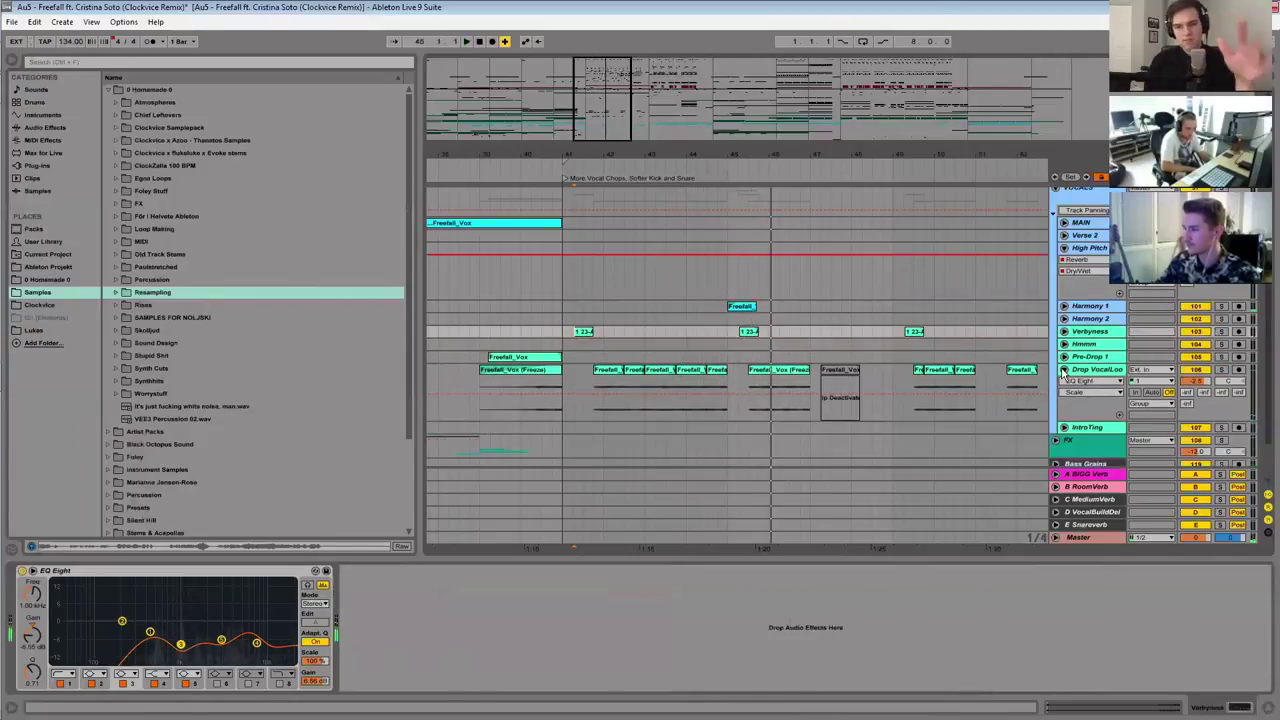
pyautogui.click(1063, 369)
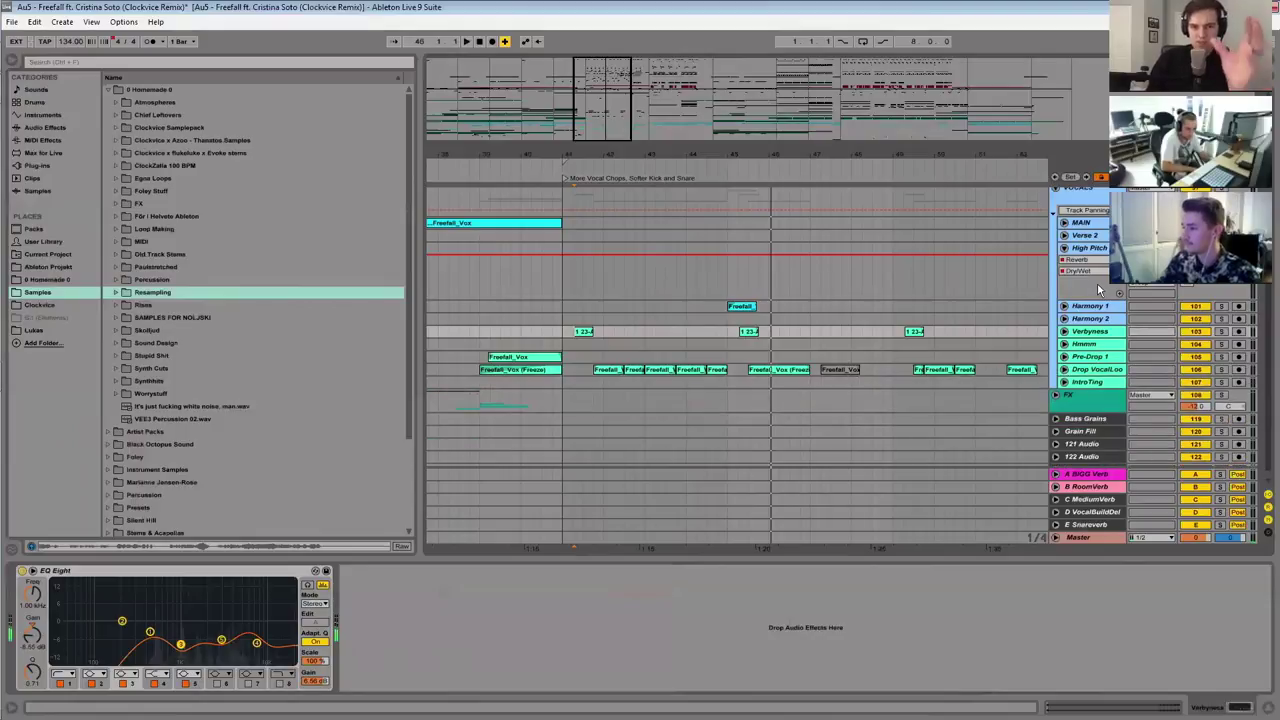
# Step: Unfold the Harmony 1 track, examine its clips in More Vocal Chops, and fold it together with the High Pitch Harmony track
pyautogui.click(1088, 305)
pyautogui.click(1064, 306)
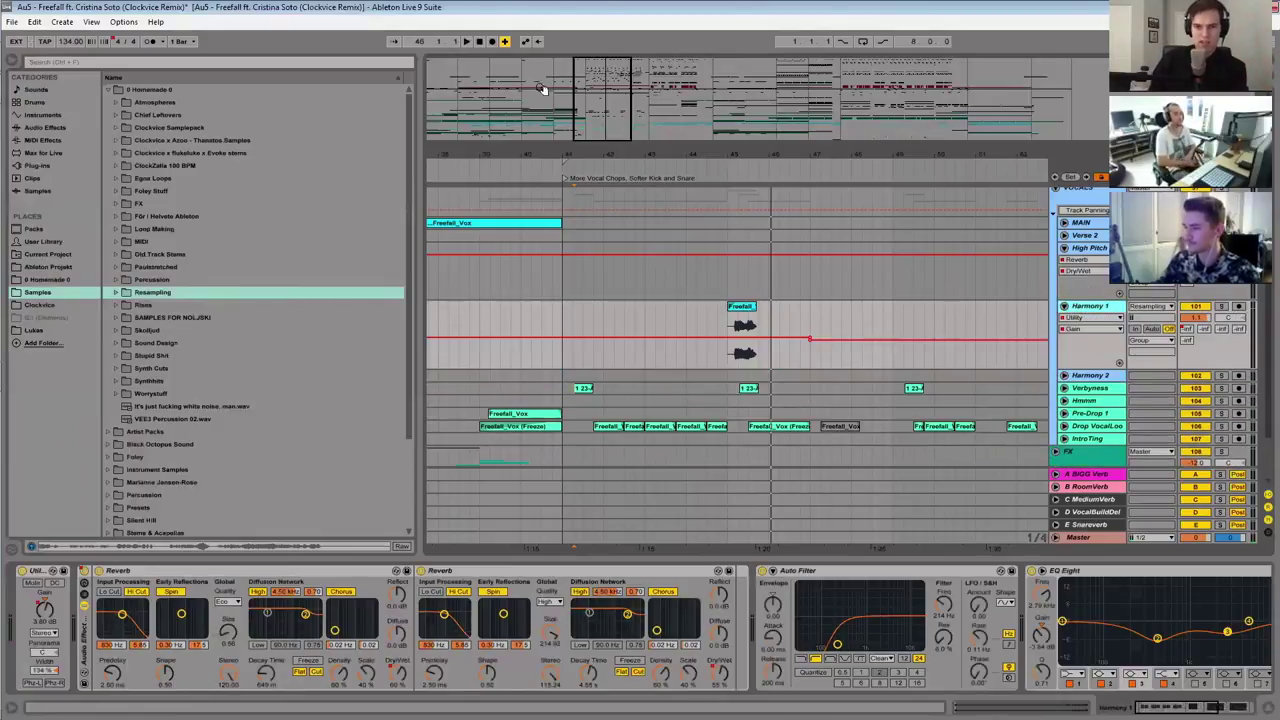
pyautogui.moveTo(590, 92); pyautogui.dragTo(597, 97)
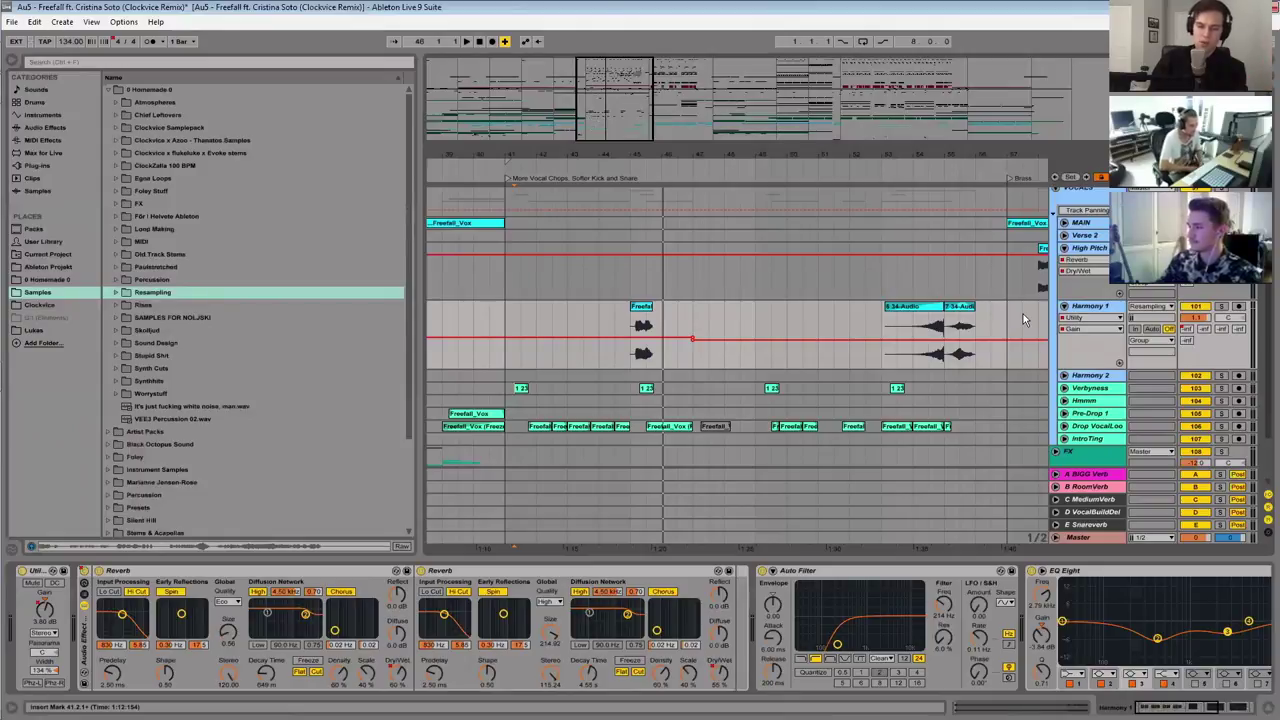
pyautogui.scroll(3, 1072, 318)
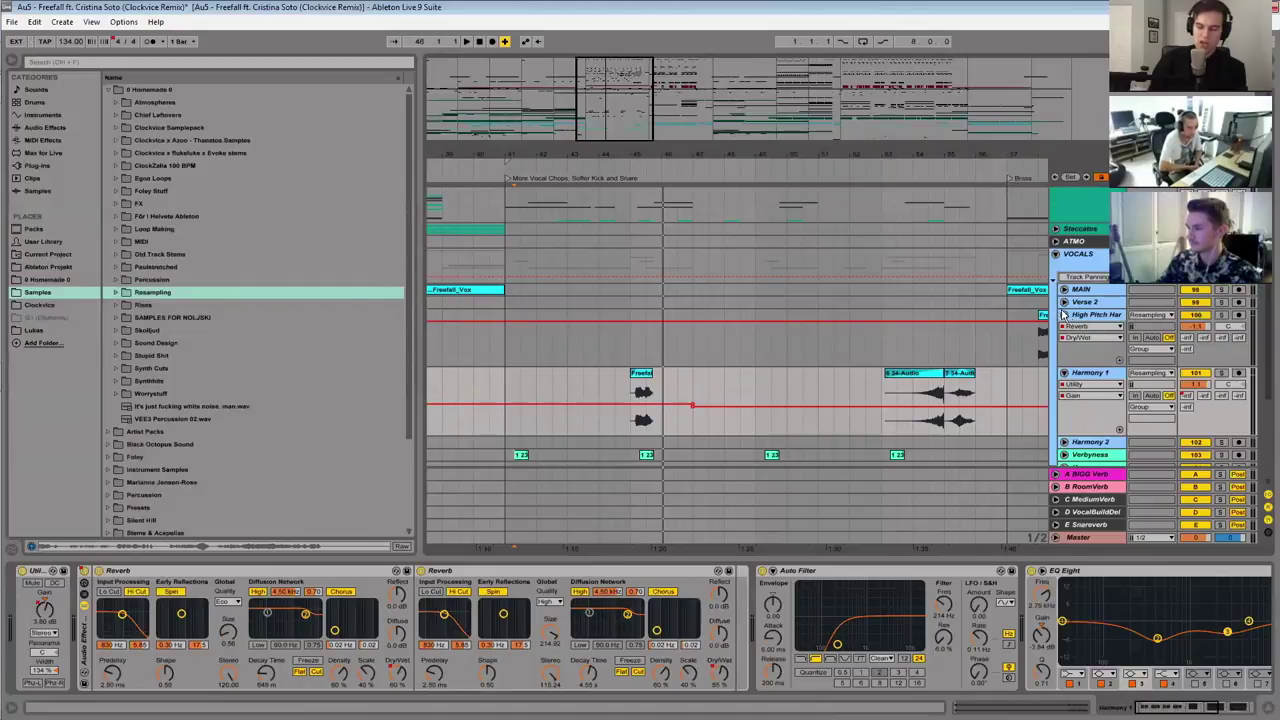
pyautogui.click(1064, 314)
pyautogui.click(1065, 328)
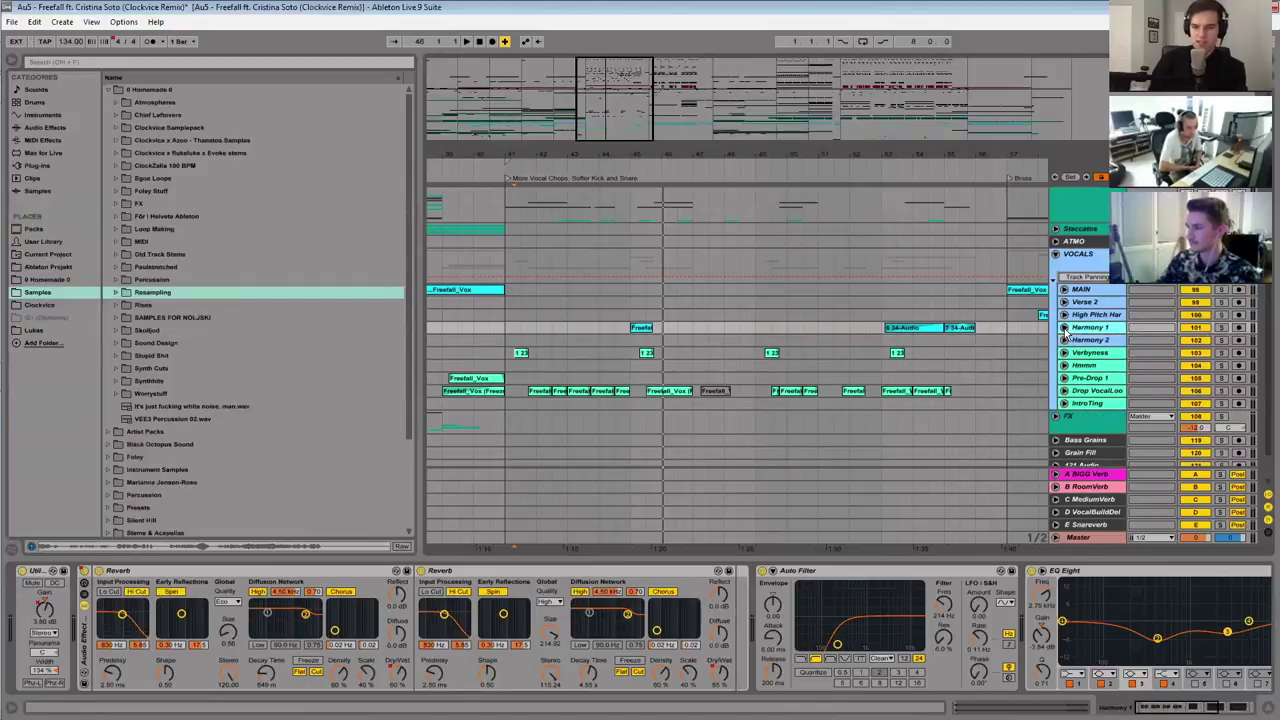
# Step: Select the VOCALS group, then examine the Staccatos group's effects and the arrangement around the More Vocal Chops section
pyautogui.click(1075, 260)
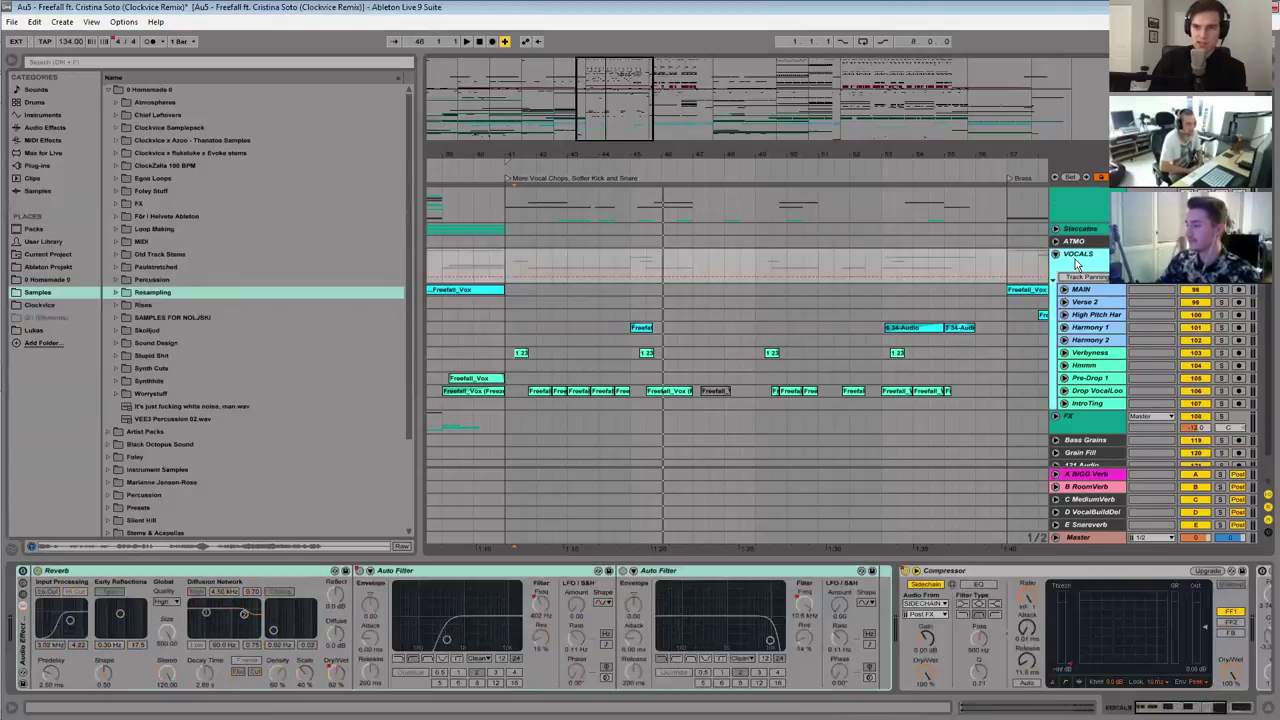
pyautogui.rightClick(508, 179)
pyautogui.click(606, 86)
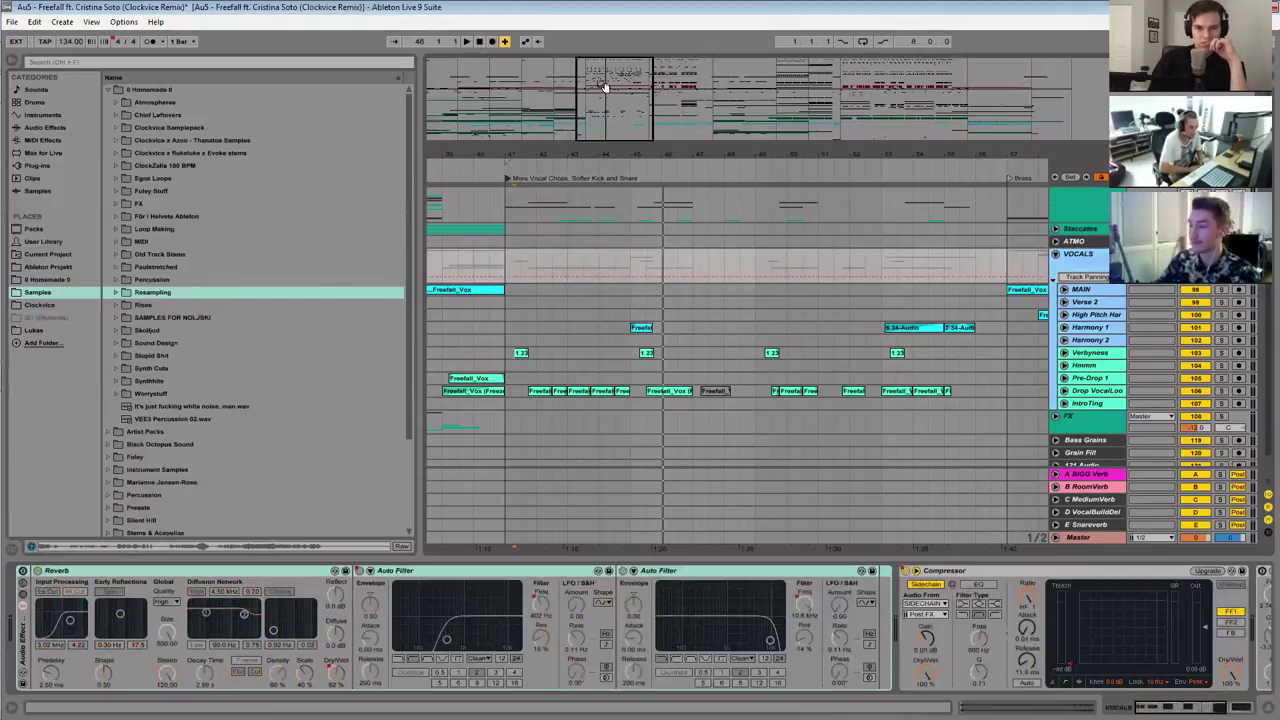
pyautogui.moveTo(594, 152)
pyautogui.mouseDown()
pyautogui.moveTo(606, 94)
pyautogui.moveTo(606, 112)
pyautogui.moveTo(623, 114)
pyautogui.moveTo(576, 104)
pyautogui.moveTo(606, 100)
pyautogui.moveTo(583, 170)
pyautogui.moveTo(457, 176)
pyautogui.mouseUp()
pyautogui.click(581, 229)
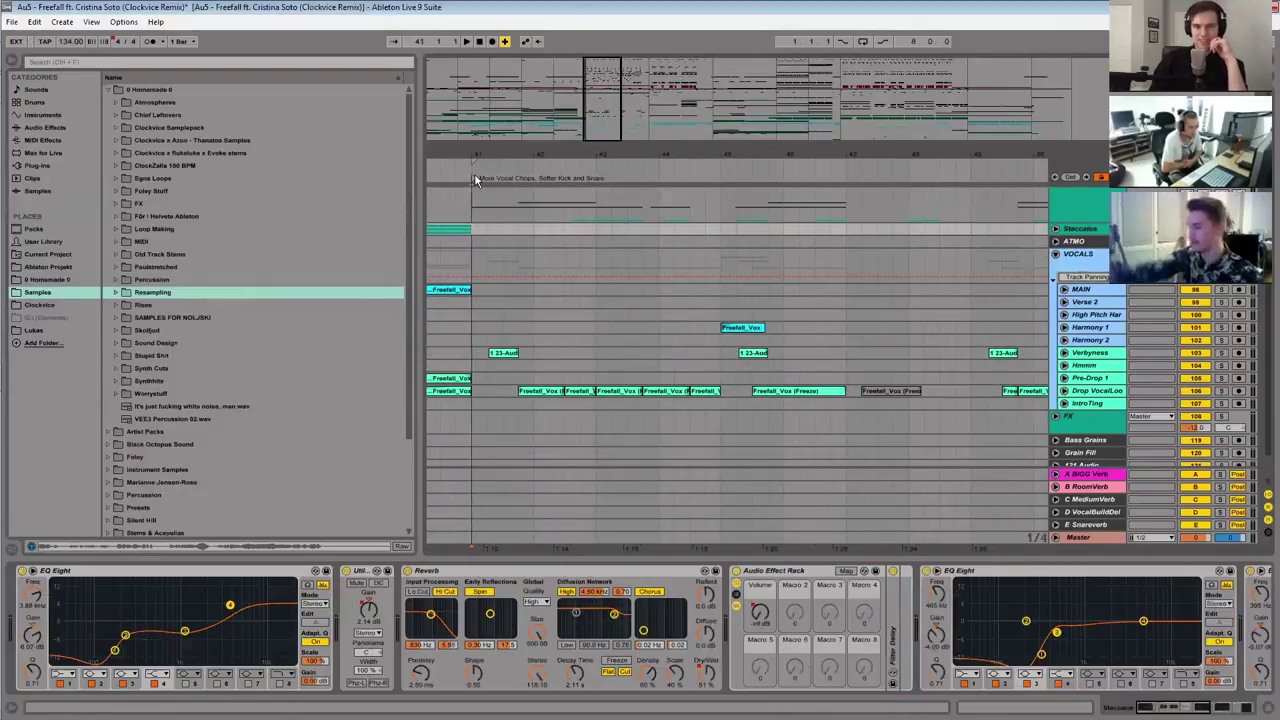
pyautogui.moveTo(609, 186); pyautogui.dragTo(600, 200)
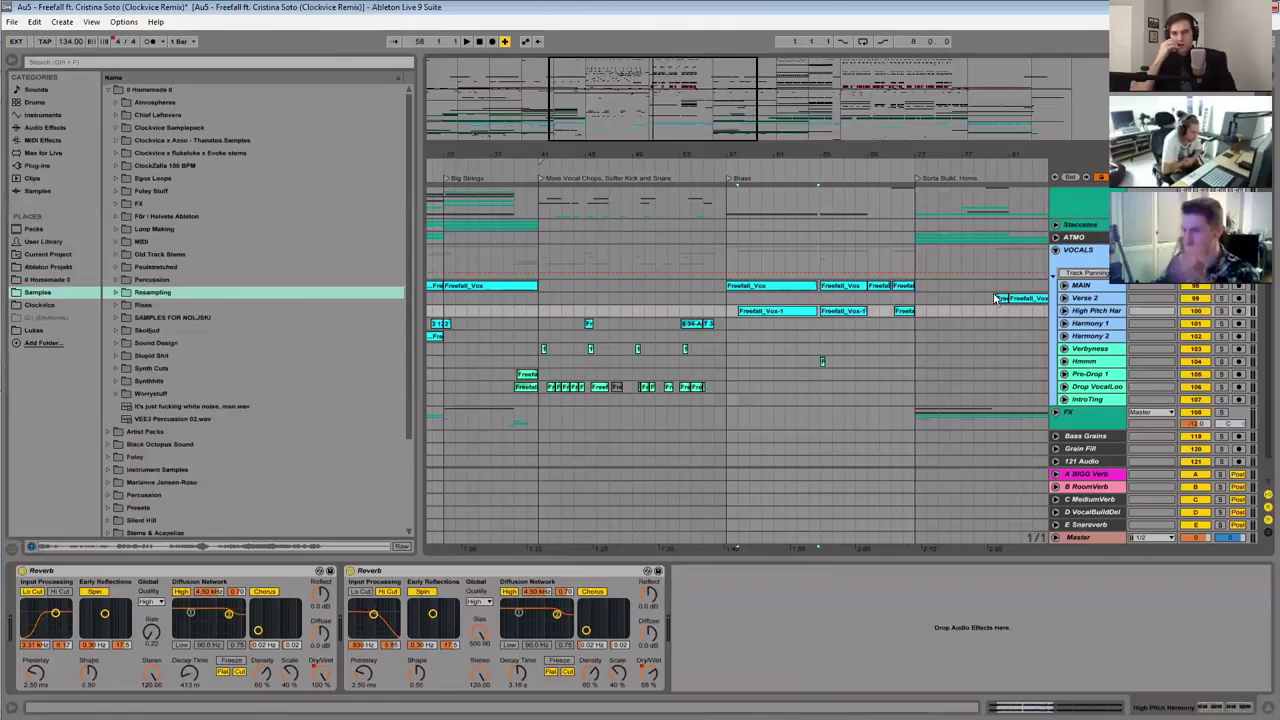
# Step: Unfold the High Pitch Harmony track, examine its two Reverb devices, and return to the full arrangement with the insert marker at bar 69
pyautogui.click(1064, 310)
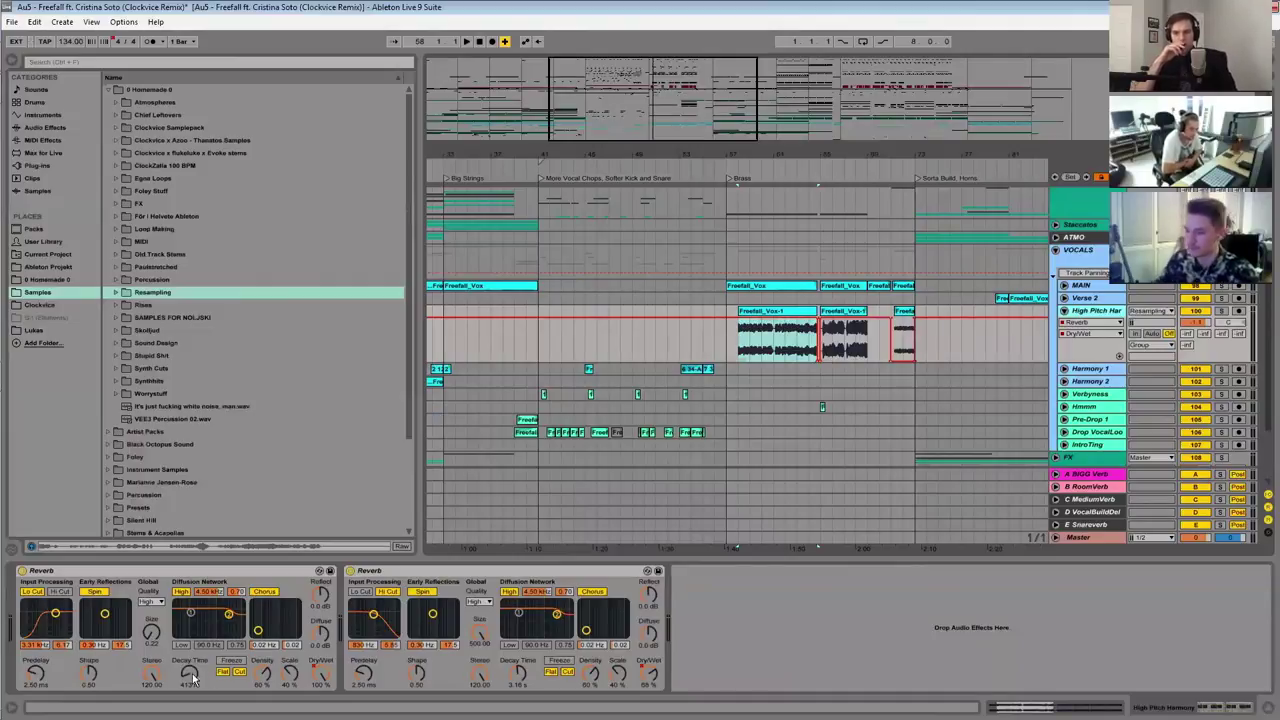
pyautogui.click(491, 570)
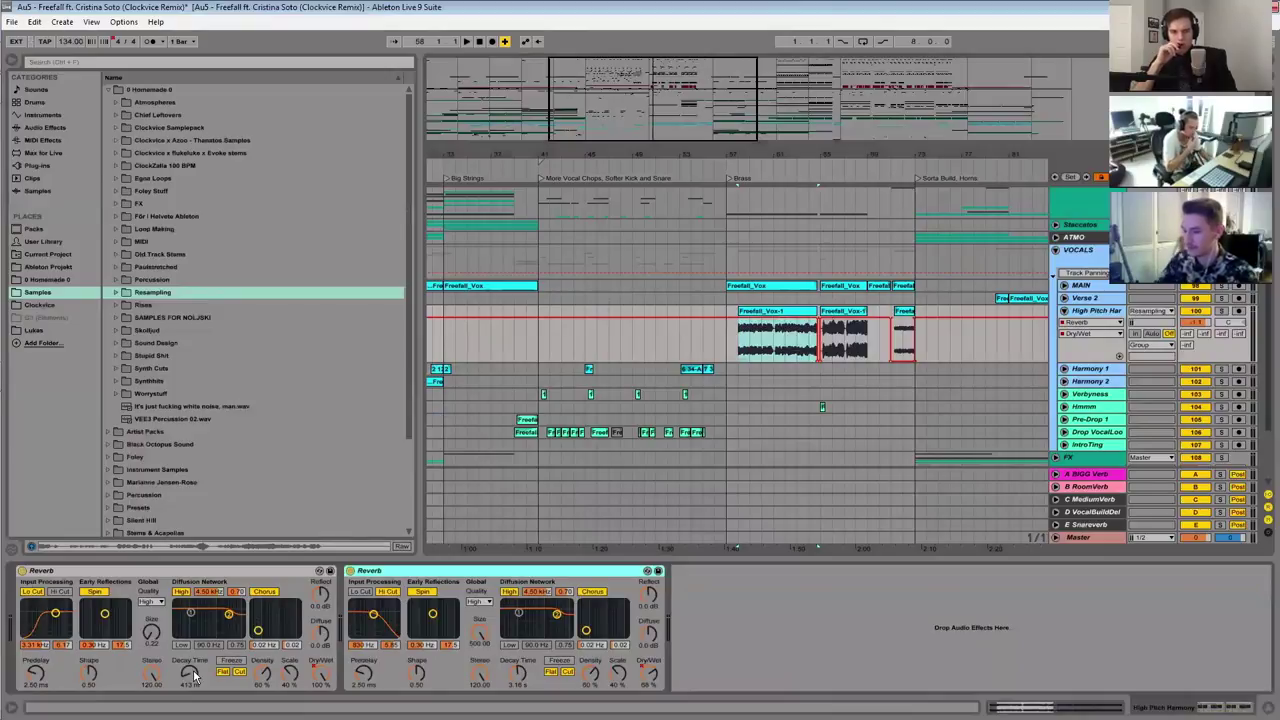
pyautogui.moveTo(680, 110)
pyautogui.mouseDown()
pyautogui.moveTo(680, 140)
pyautogui.moveTo(682, 108)
pyautogui.mouseUp()
pyautogui.click(770, 334)
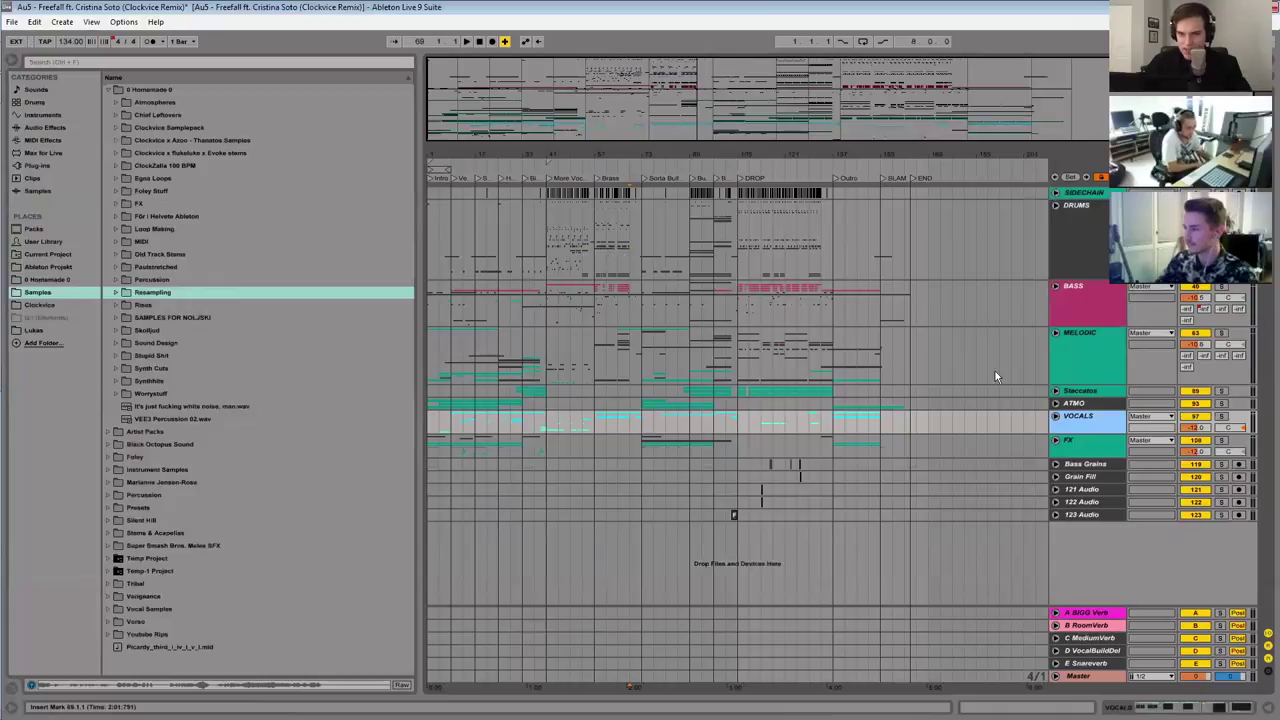
# Step: Unfold the Staccatos group to show its gain automation and its three string tracks
pyautogui.click(1077, 392)
pyautogui.click(1056, 391)
pyautogui.scroll(-1, 754, 408)
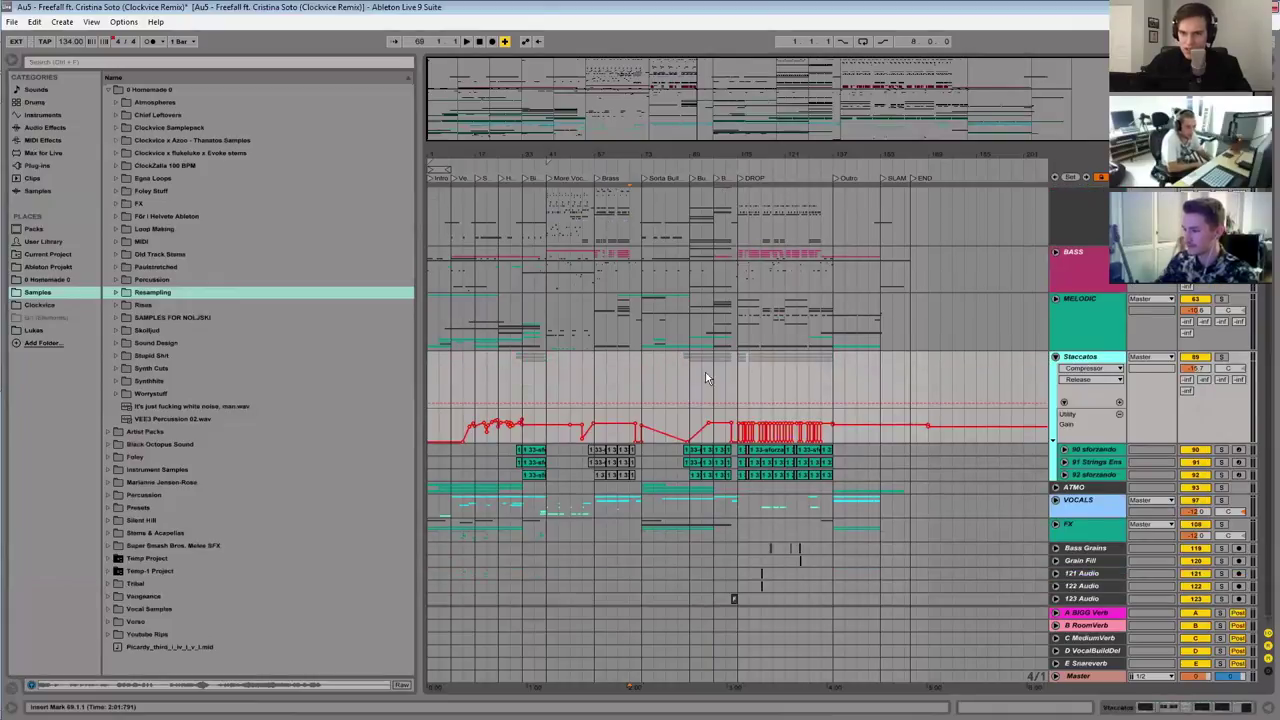
# Step: Unfold the Staccatos group's three string tracks around the DROP section to show their MIDI clips
pyautogui.click(724, 362)
pyautogui.moveTo(729, 156); pyautogui.dragTo(729, 330)
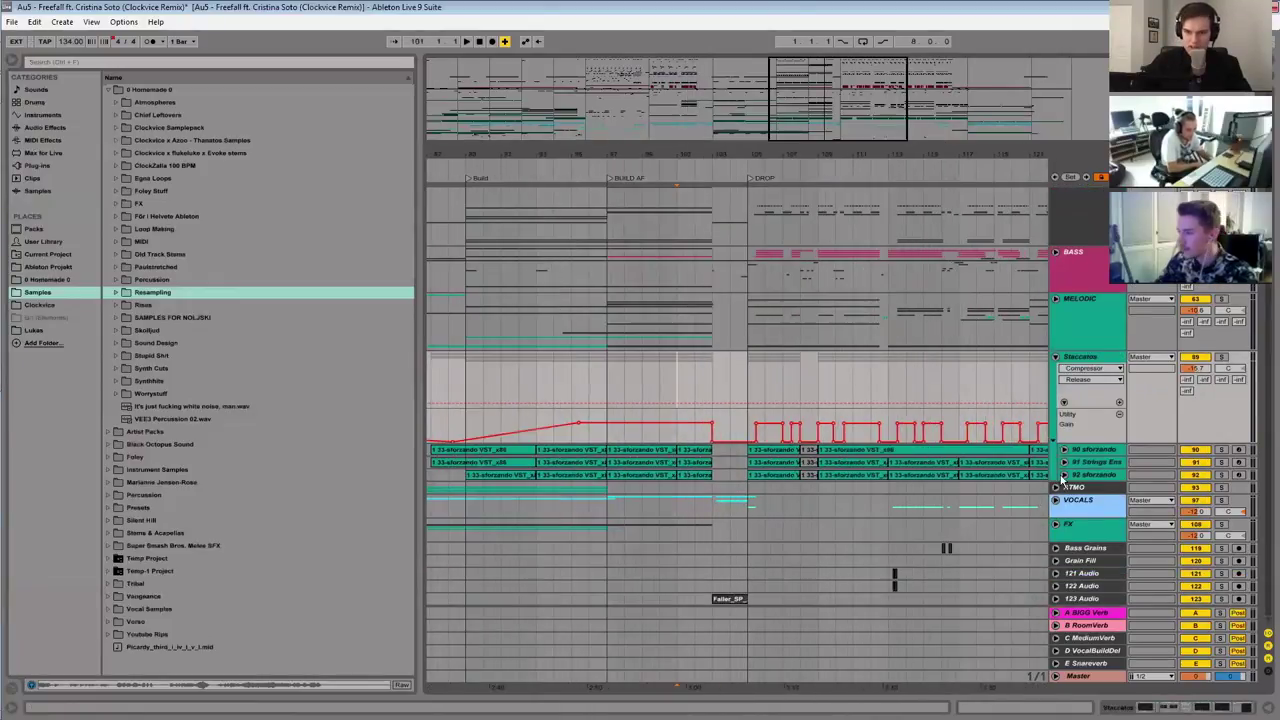
pyautogui.click(1064, 475)
pyautogui.click(1064, 462)
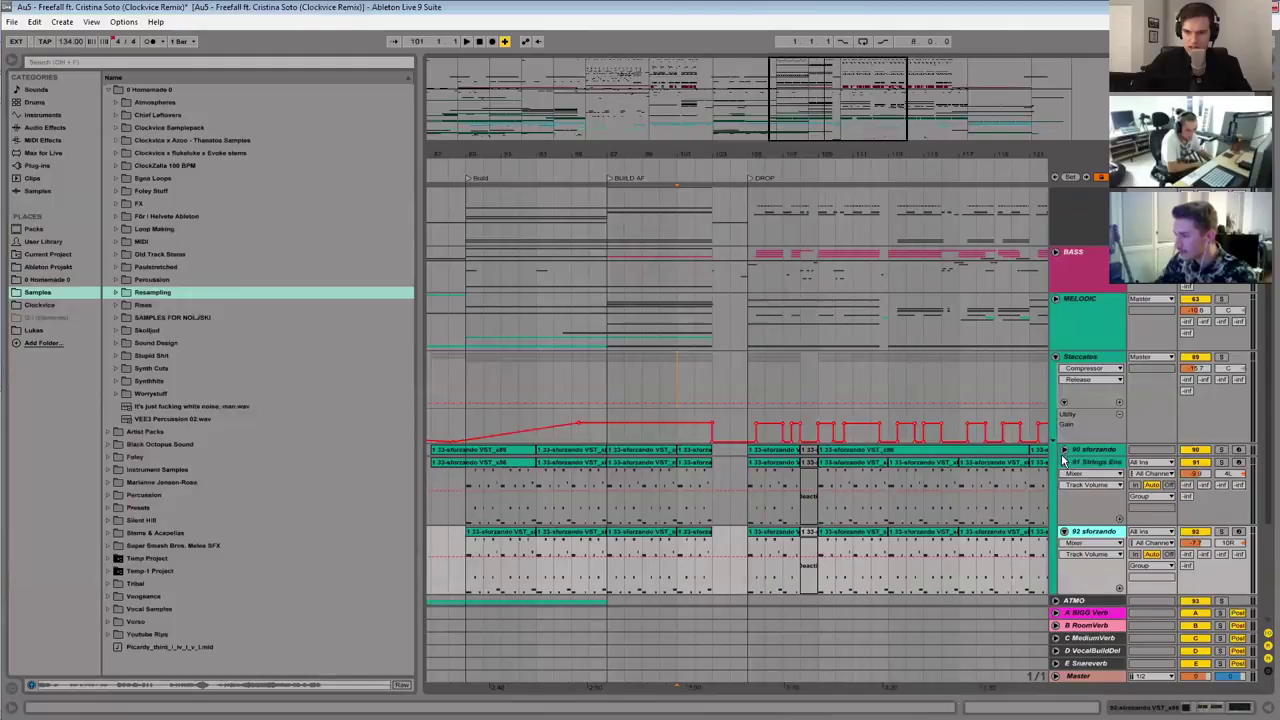
pyautogui.click(1062, 450)
# Step: Examine the device chains of the 90 sforzando, 91 Strings and 92 sforzando tracks one after another
pyautogui.scroll(3, 669, 460)
pyautogui.click(671, 449)
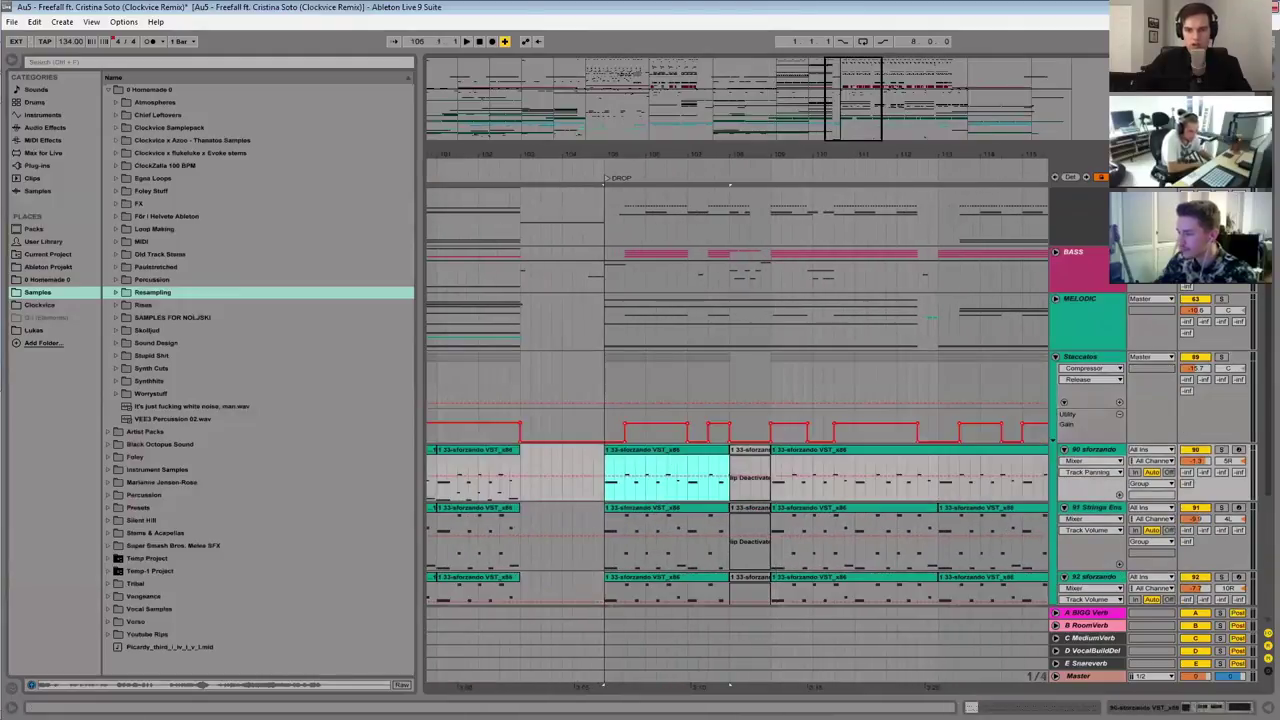
pyautogui.hotkey('shift', 'Tab')
pyautogui.scroll(-3, 814, 309)
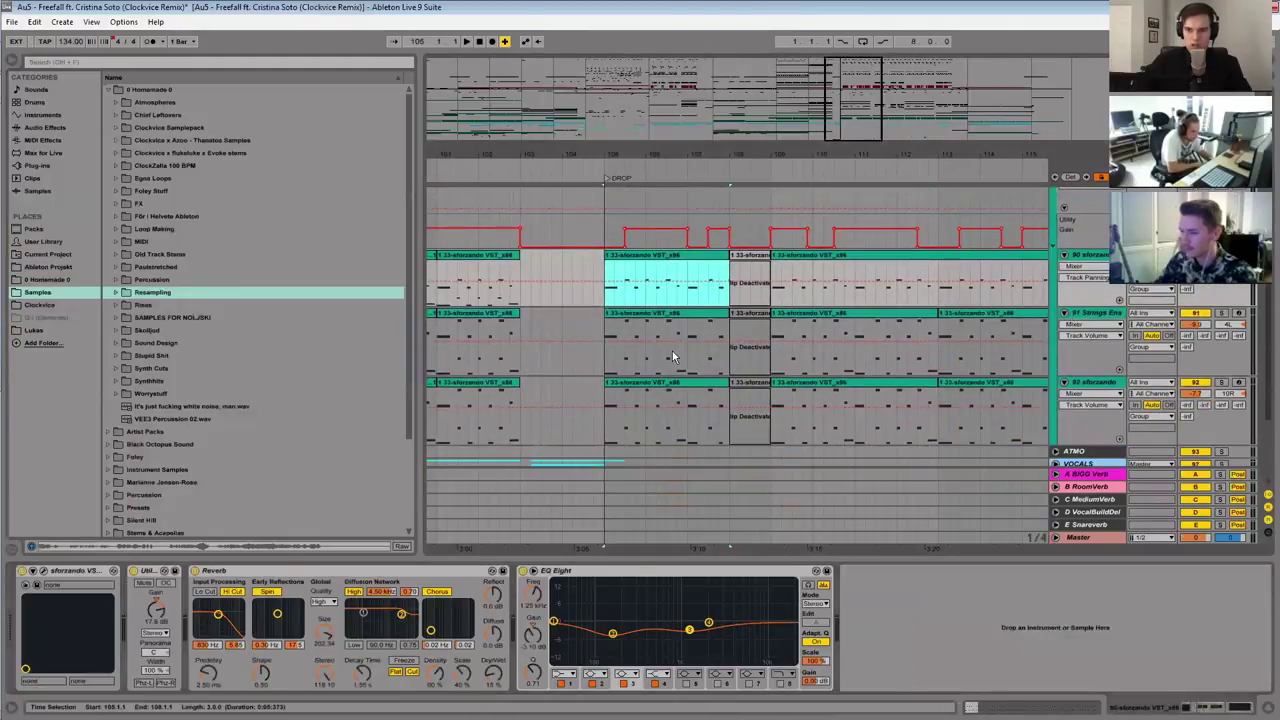
pyautogui.click(672, 351)
pyautogui.scroll(-3, 615, 288)
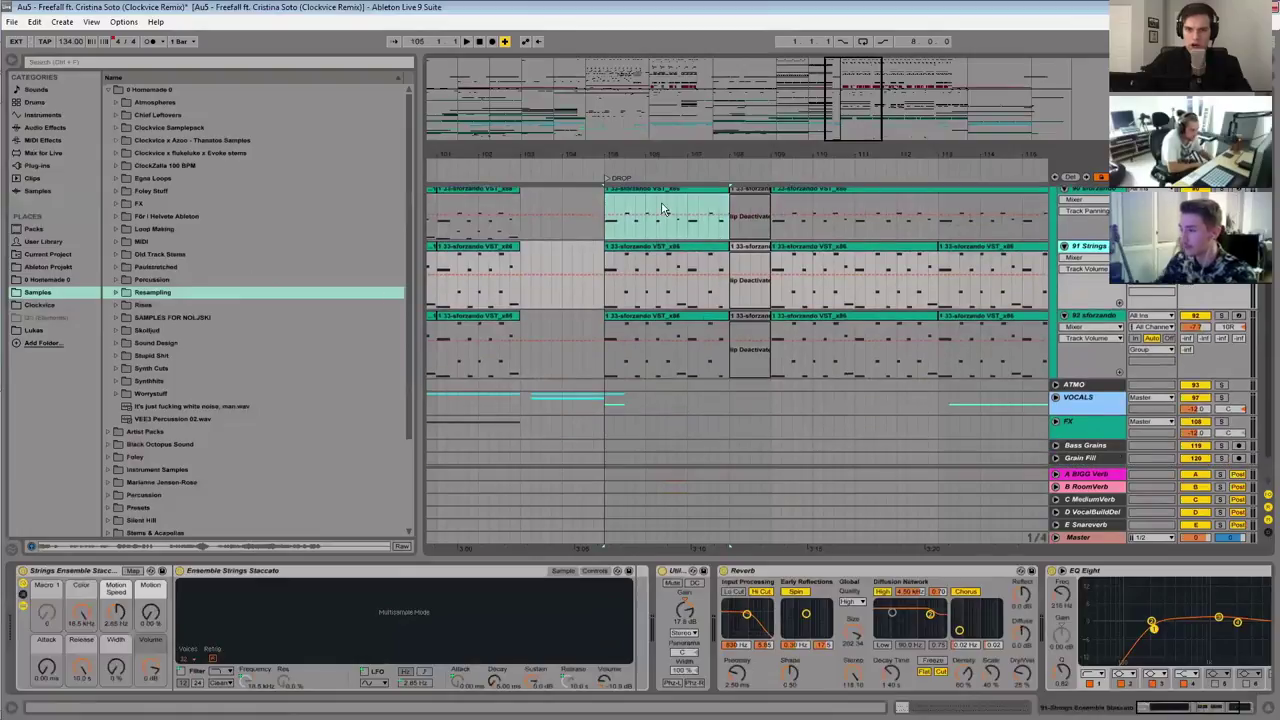
pyautogui.click(604, 323)
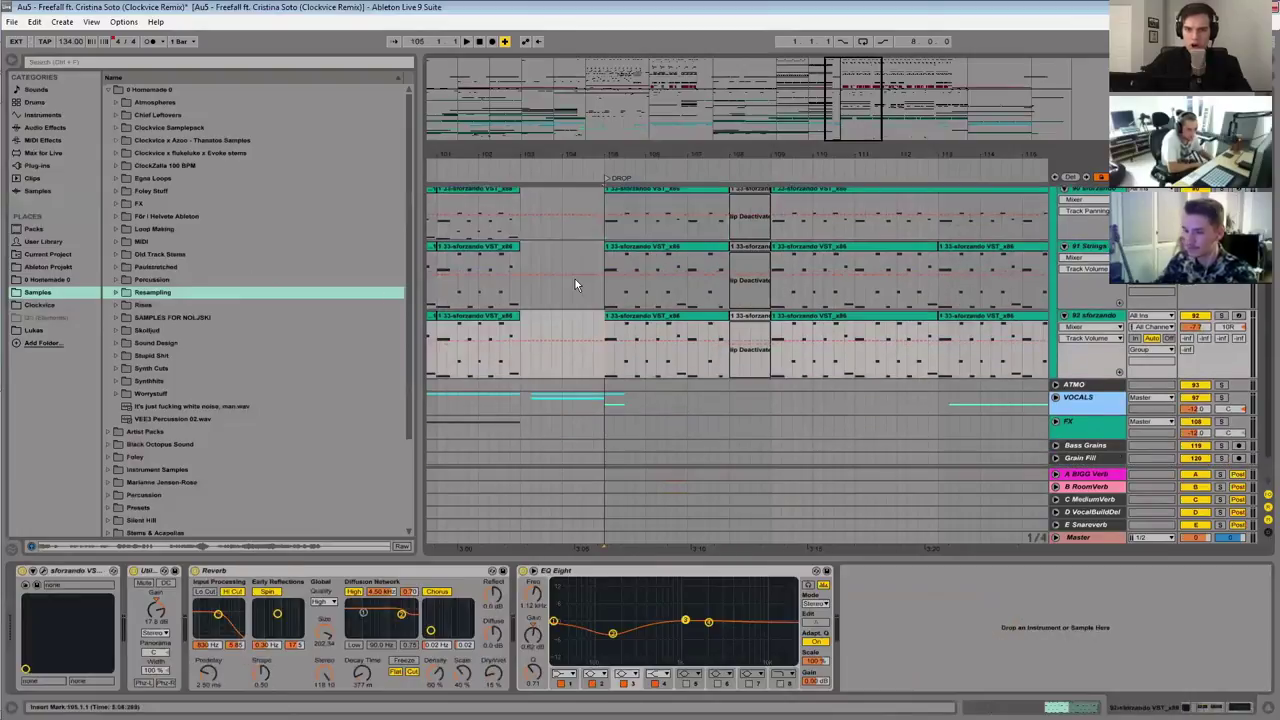
pyautogui.click(69, 570)
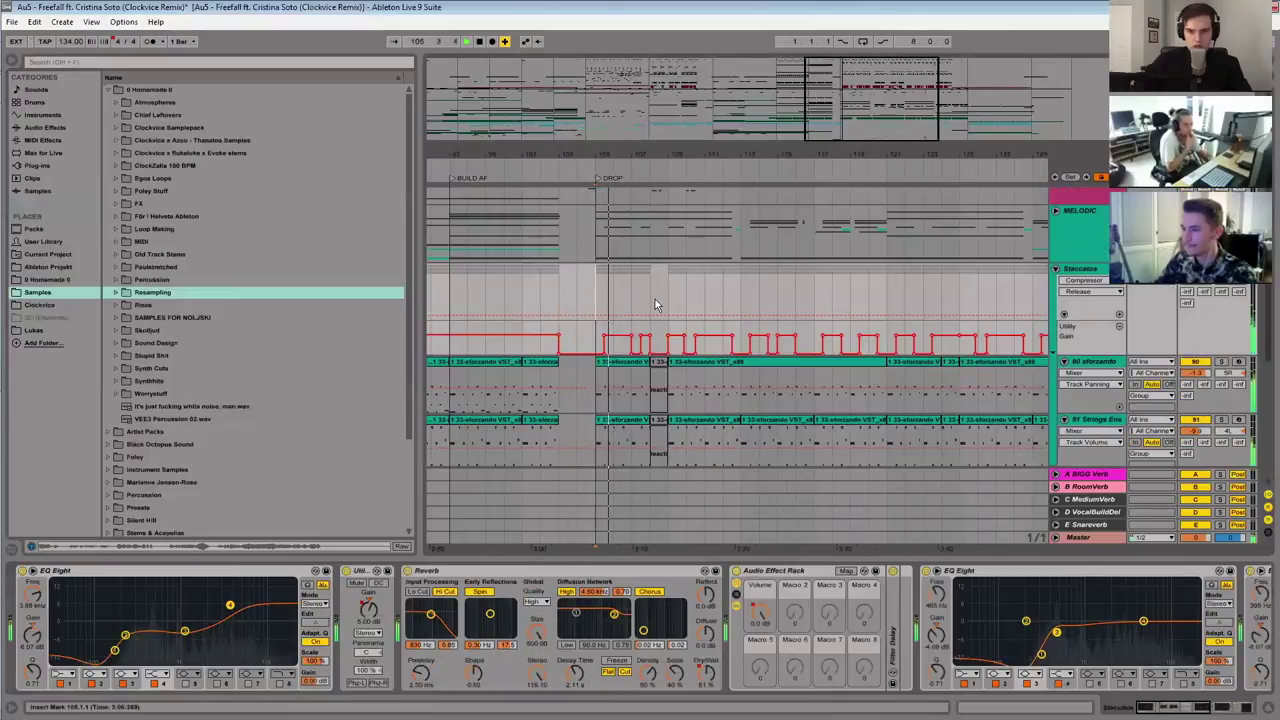
# Step: Listen to the Staccatos group from the DROP at bar 105 while following its Utility gain automation
pyautogui.scroll(-1, 660, 285)
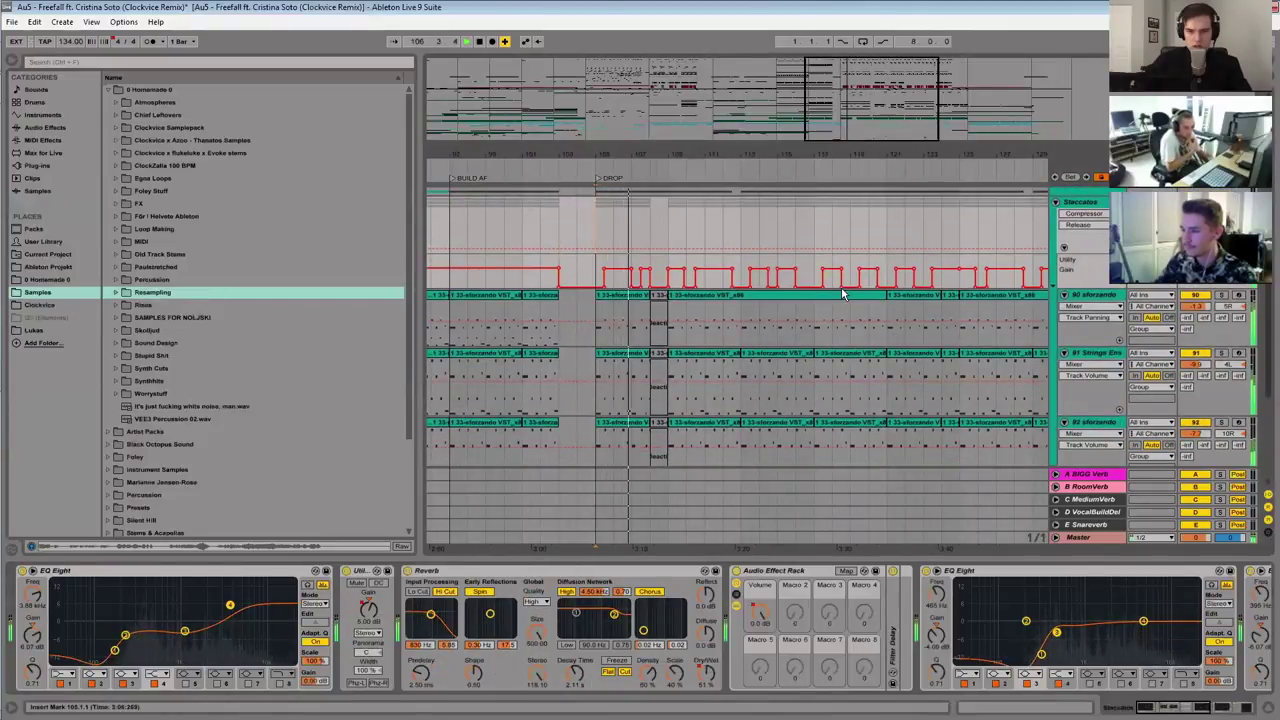
pyautogui.moveTo(875, 80); pyautogui.dragTo(852, 120)
pyautogui.scroll(1, 999, 263)
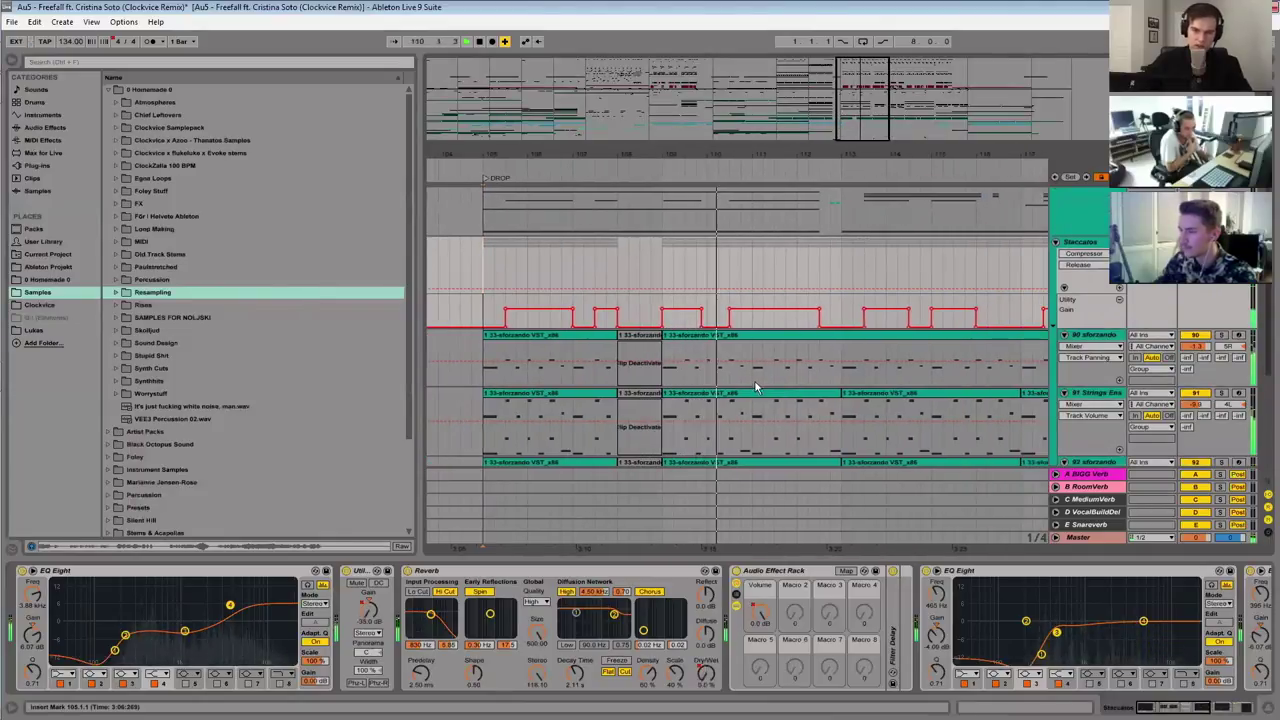
pyautogui.scroll(3, 857, 260)
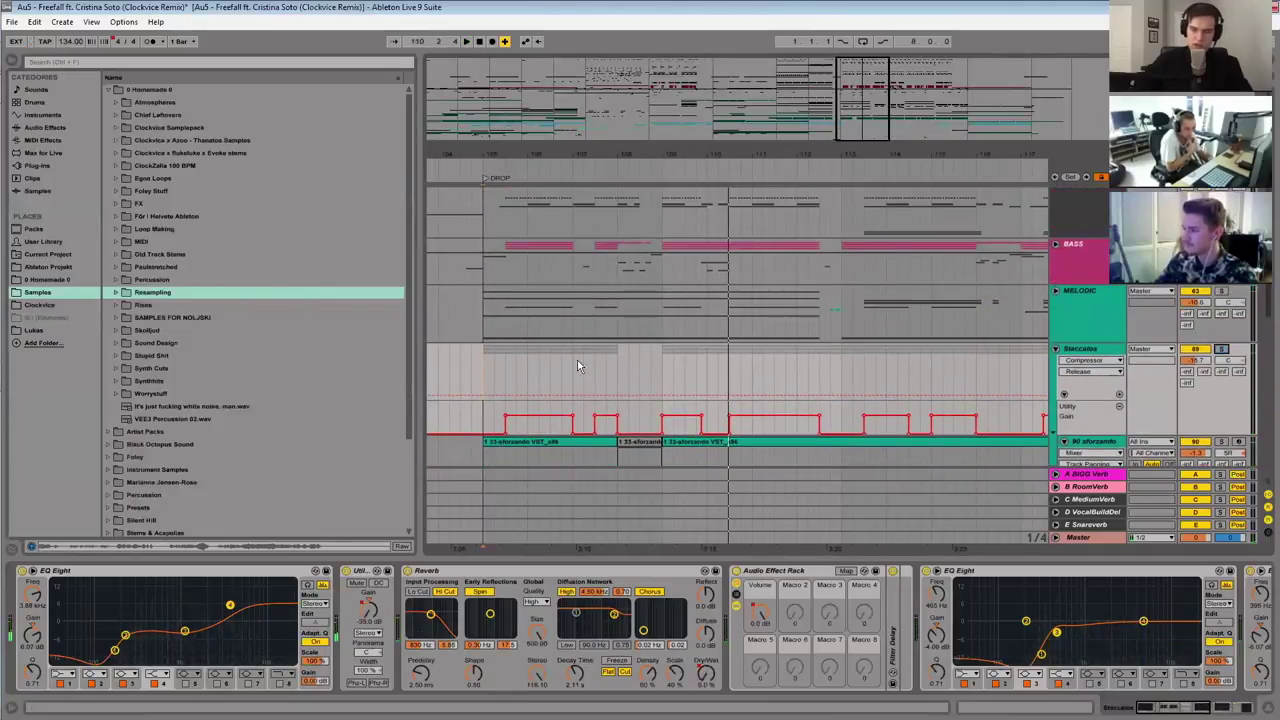
pyautogui.scroll(-6, 577, 366)
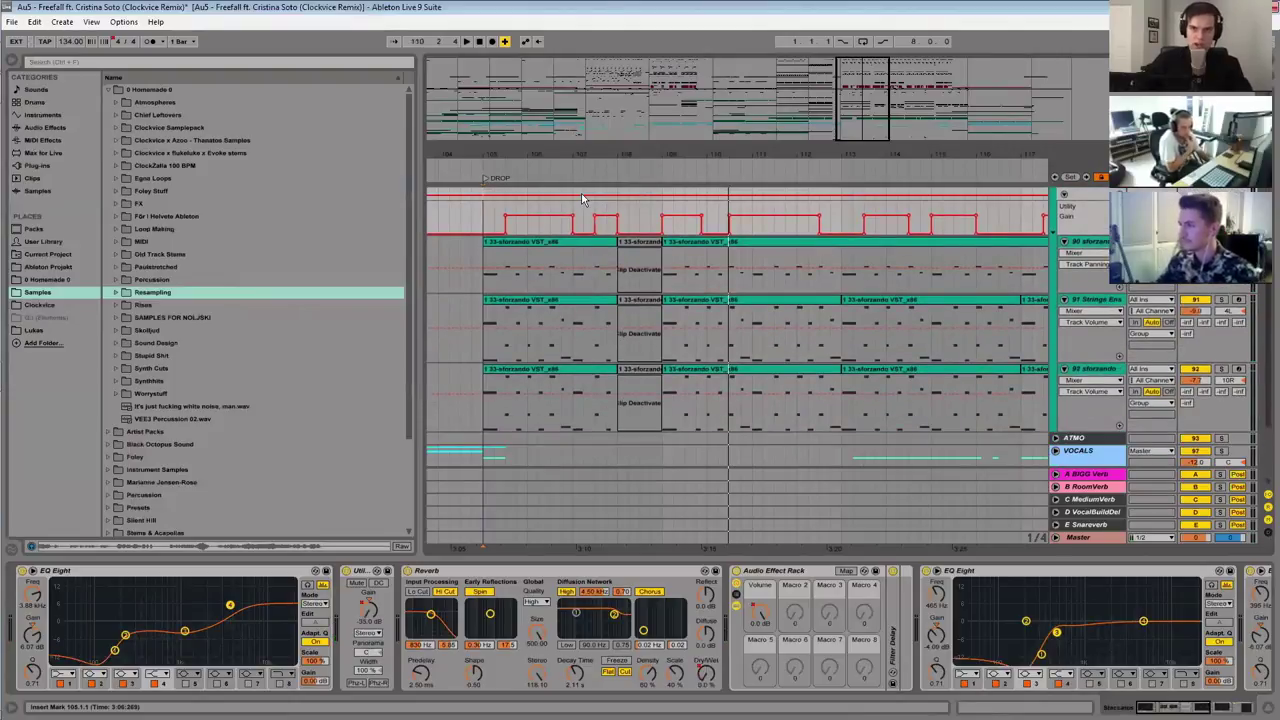
# Step: Place the insert marker at bar 105 on the 90 sforzando track and examine the string clips across the arrangement
pyautogui.moveTo(718, 148); pyautogui.dragTo(812, 90)
pyautogui.scroll(1, 707, 300)
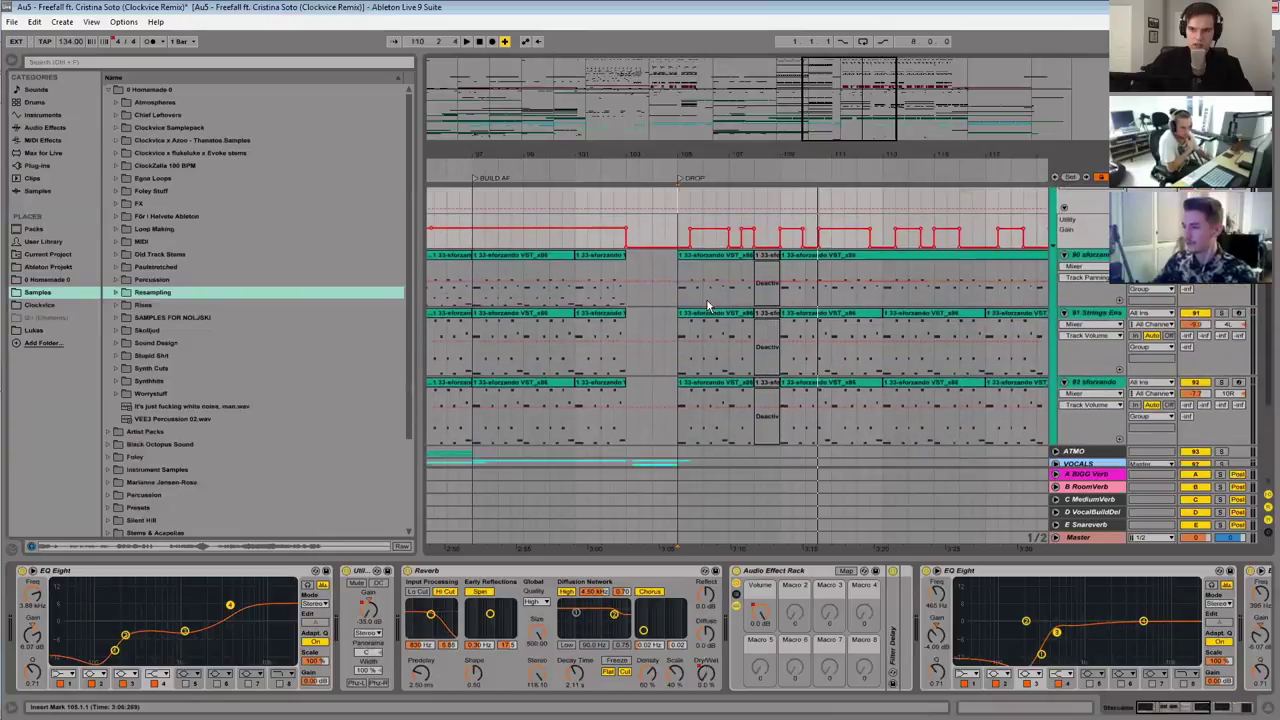
pyautogui.click(709, 263)
pyautogui.doubleClick(711, 264)
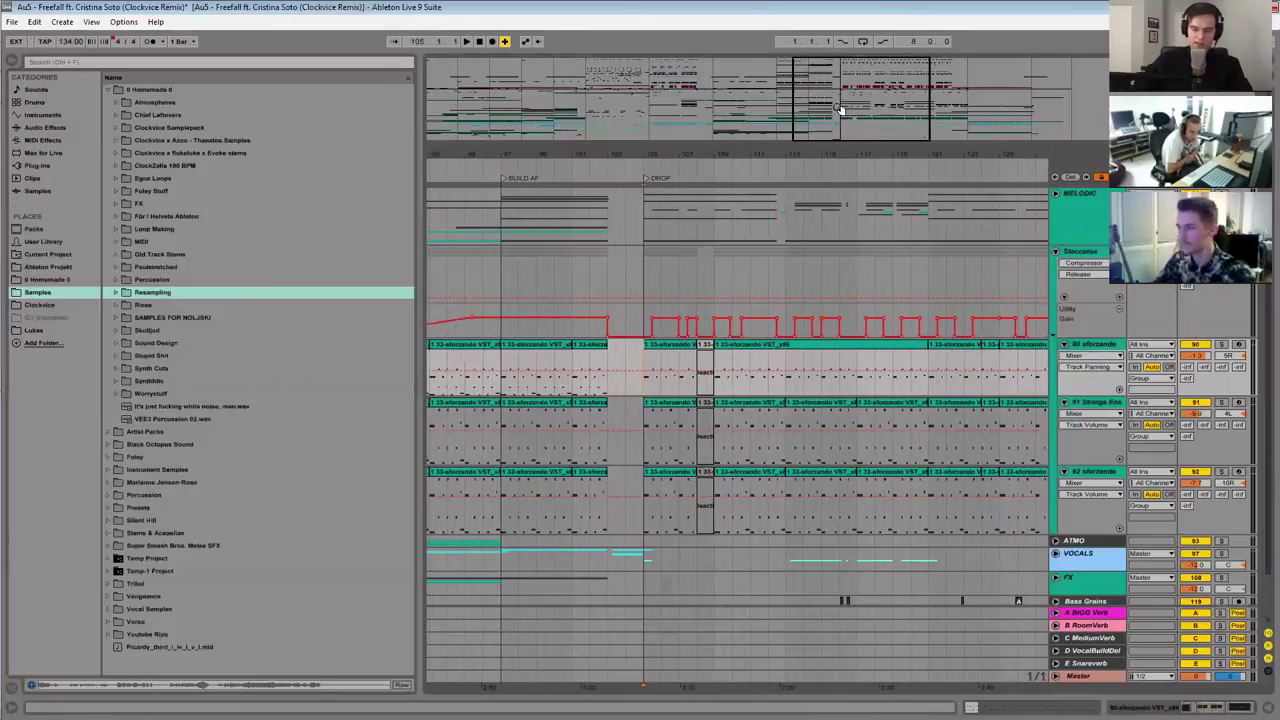
pyautogui.moveTo(840, 109); pyautogui.dragTo(712, 156)
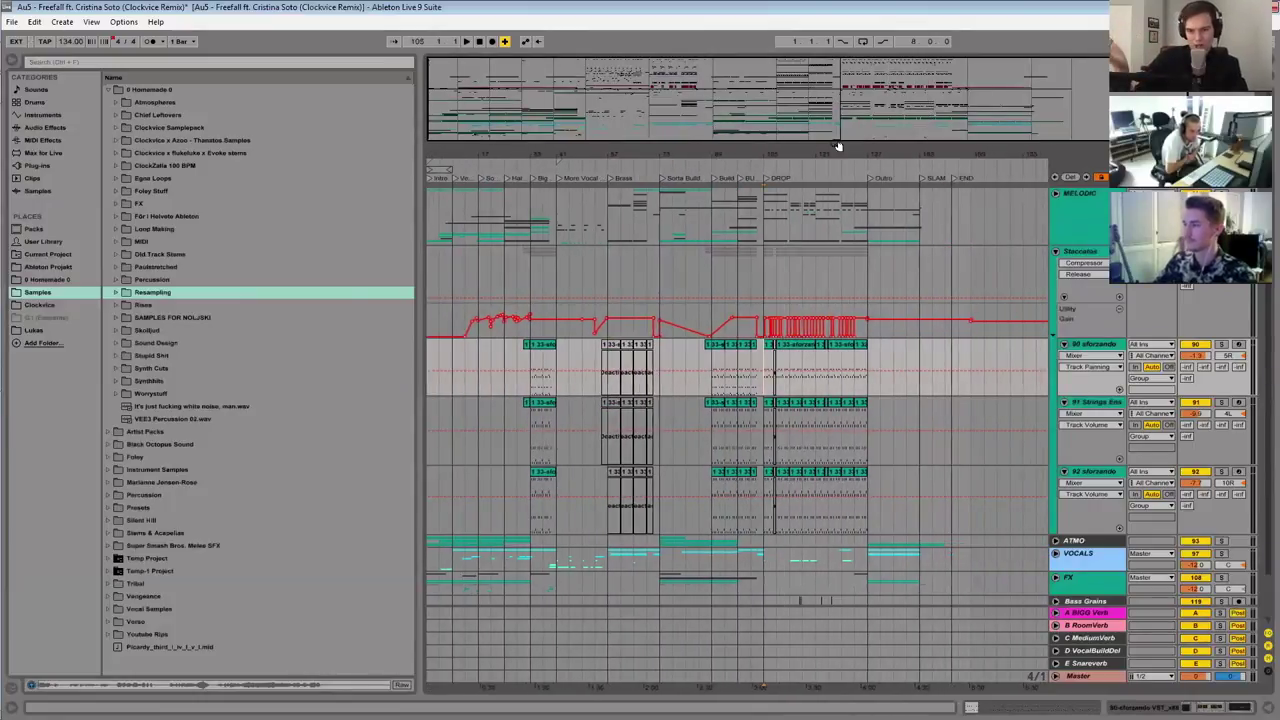
pyautogui.moveTo(831, 116); pyautogui.dragTo(1085, 363)
pyautogui.click(1082, 352)
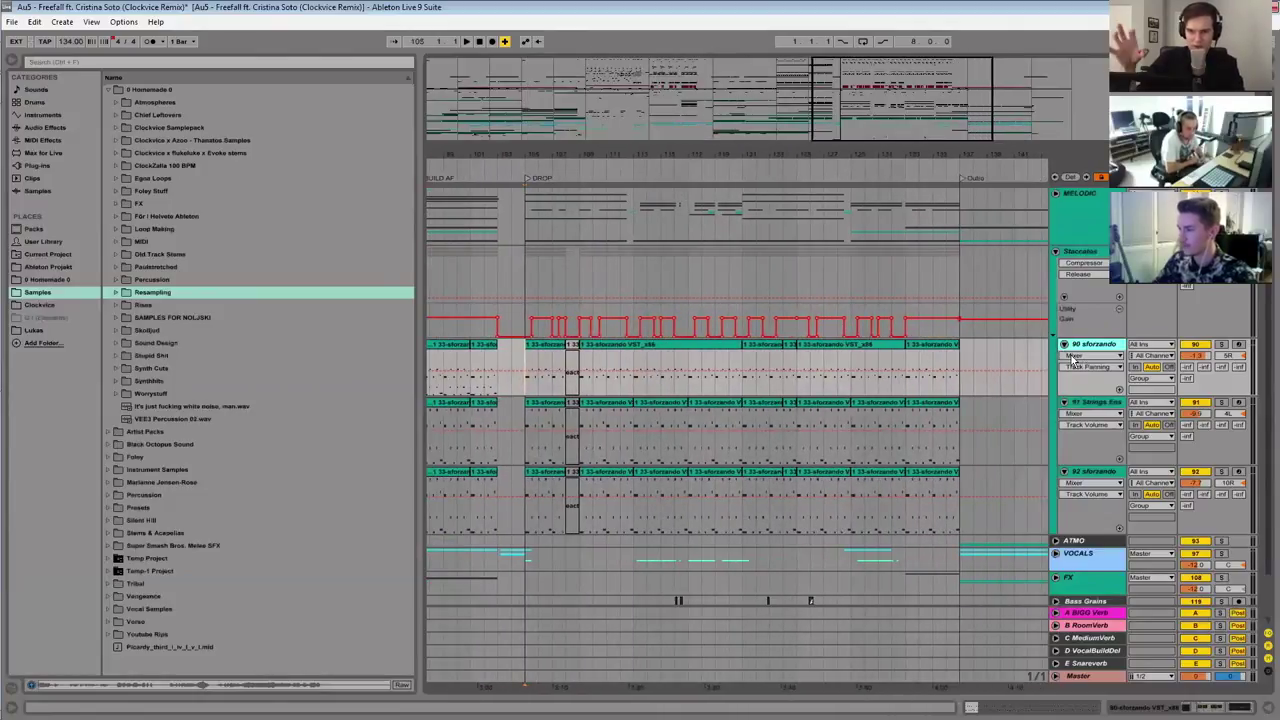
# Step: Show the first DROP clip's track devices on 90 sforzando, view its sforzando plug-in window and close it
pyautogui.click(550, 375)
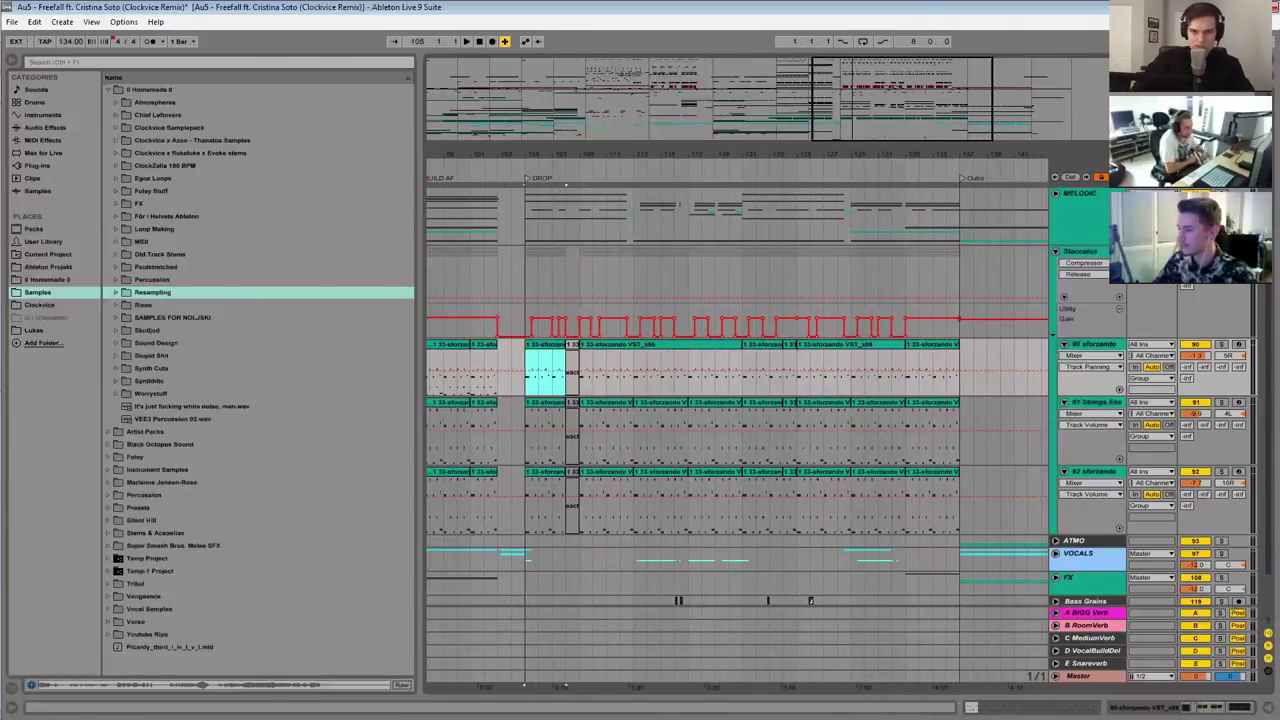
pyautogui.hotkey('shift', 'Tab')
pyautogui.click(43, 571)
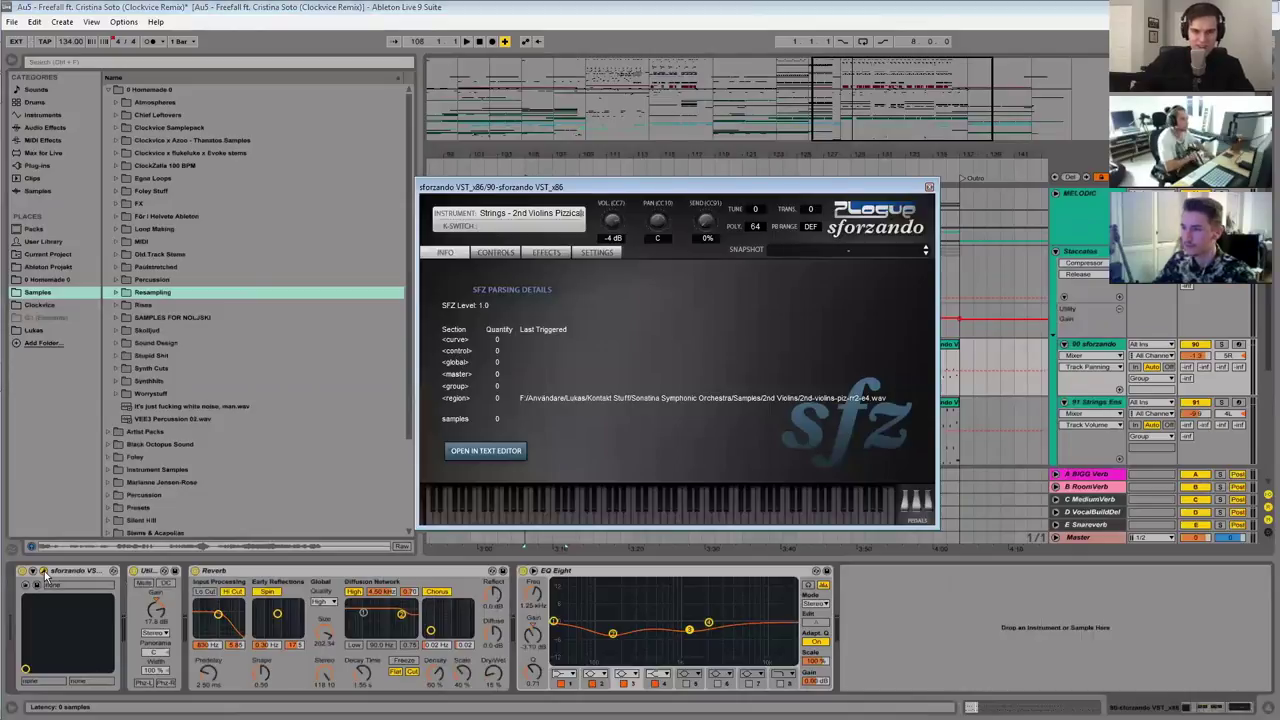
pyautogui.click(43, 572)
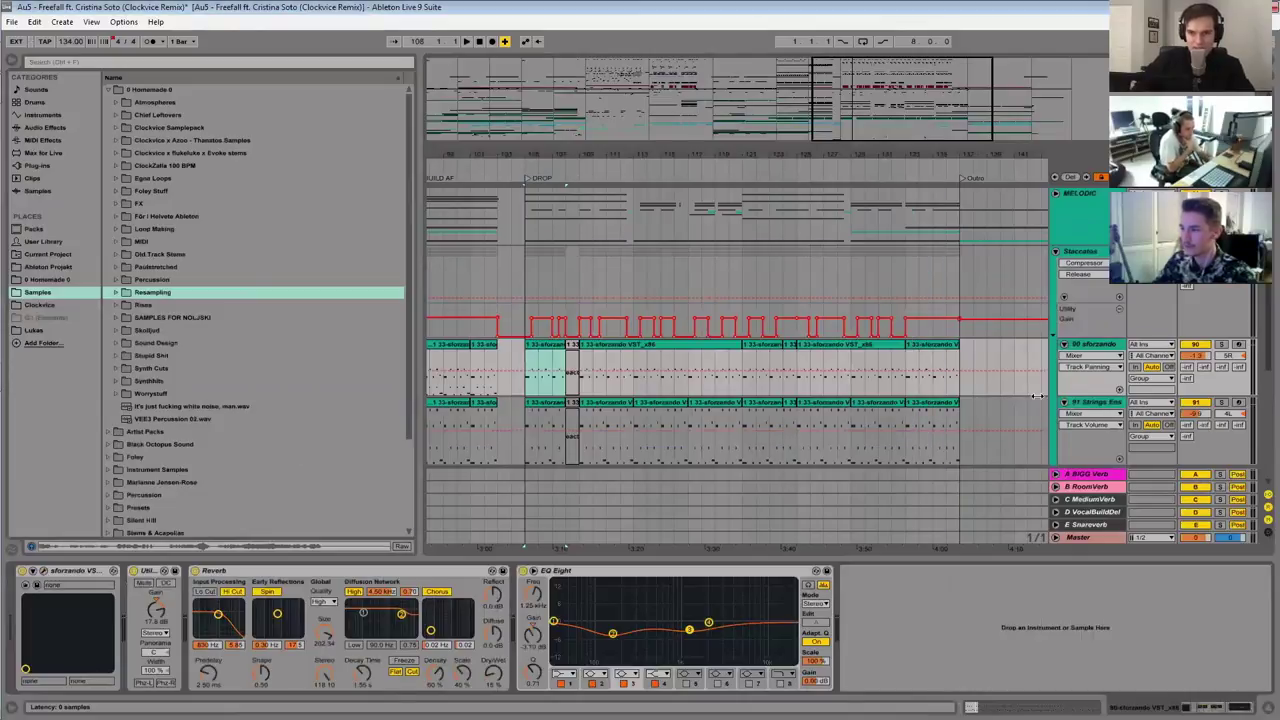
# Step: Solo the 90 sforzando track and play it from bar 105.3 in the DROP
pyautogui.press('s')
pyautogui.moveTo(528, 154); pyautogui.dragTo(528, 260)
pyautogui.click(545, 370)
pyautogui.press('space')
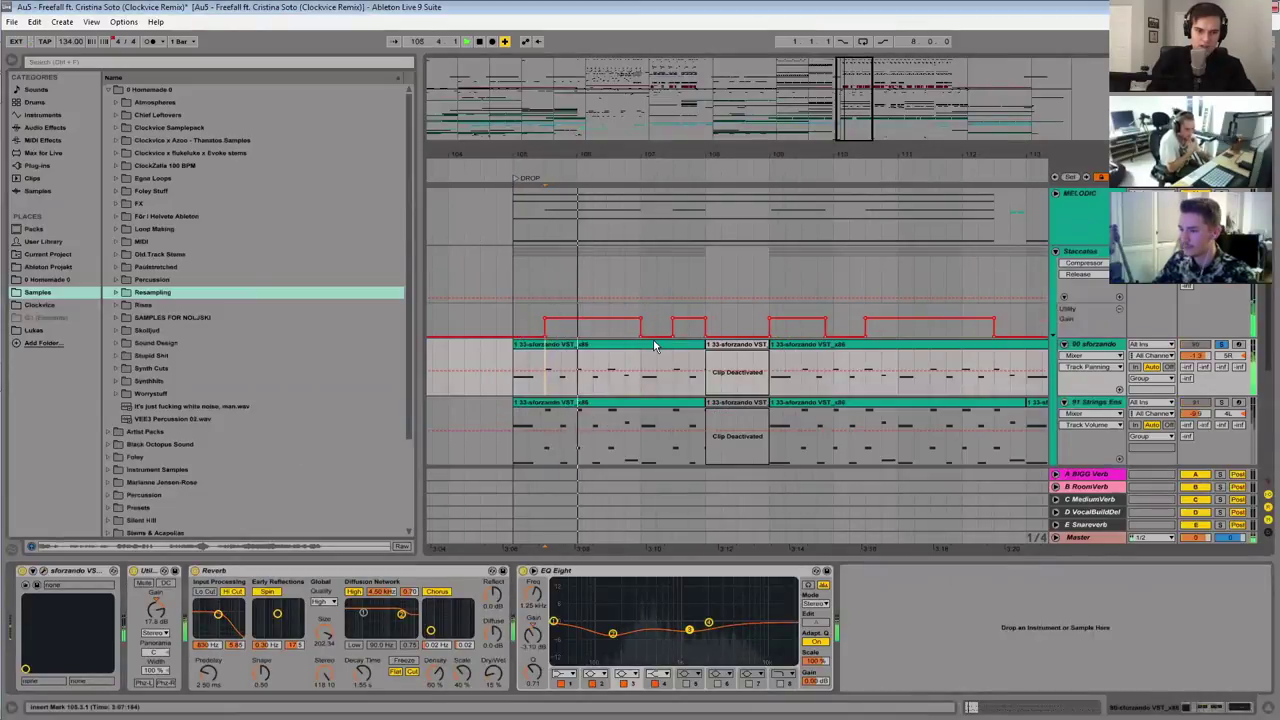
pyautogui.scroll(-1, 650, 320)
# Step: Solo the 91 Strings track, play it from bar 105.3 and stop playback
pyautogui.click(1221, 322)
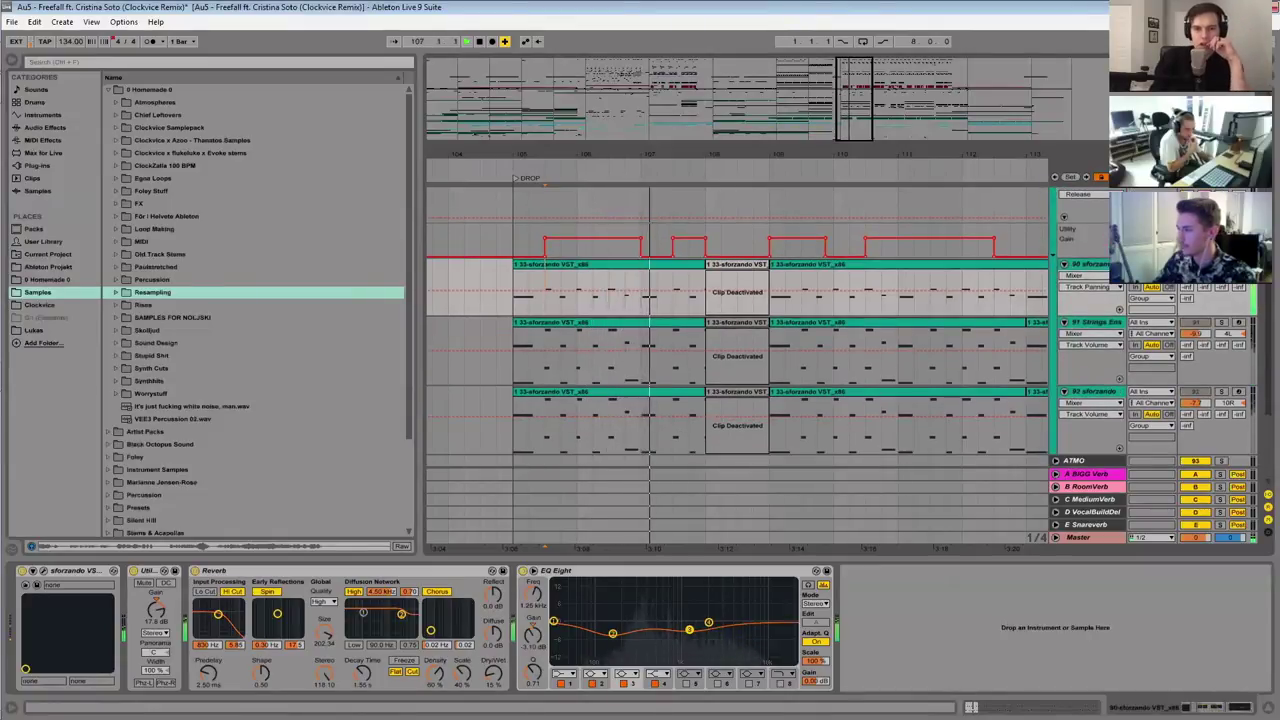
pyautogui.press('space')
pyautogui.click(558, 364)
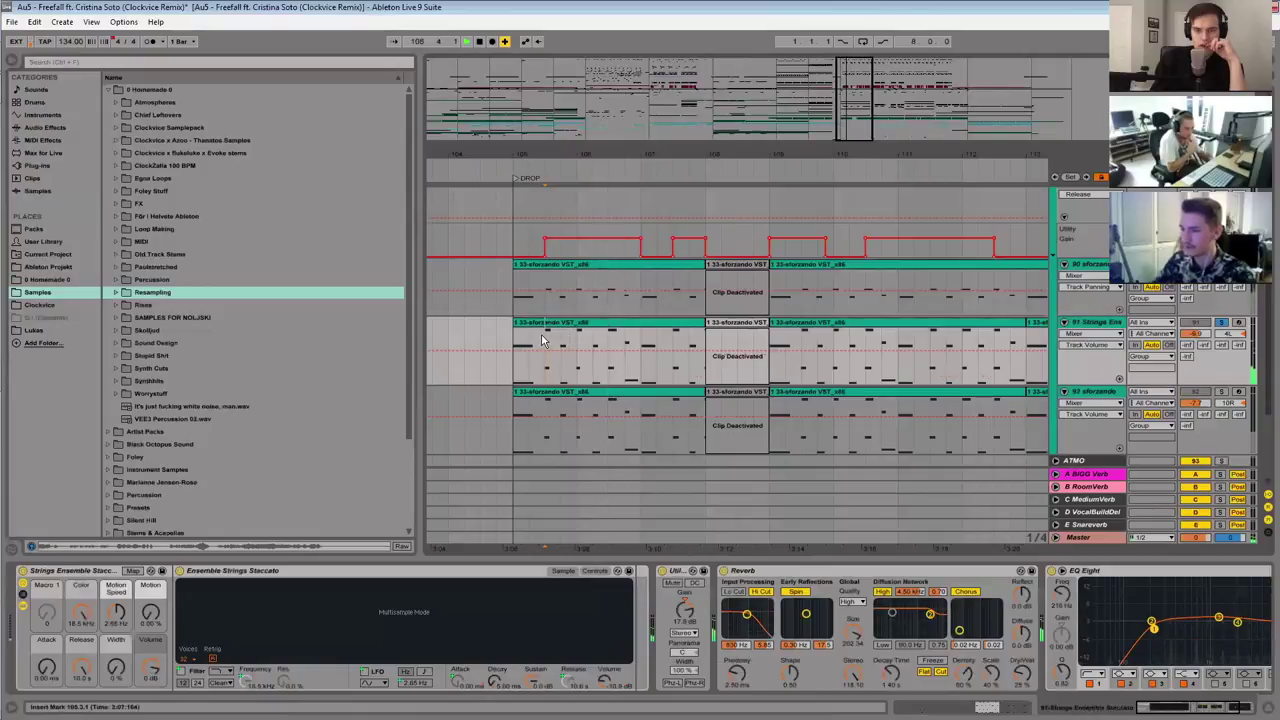
pyautogui.press('space')
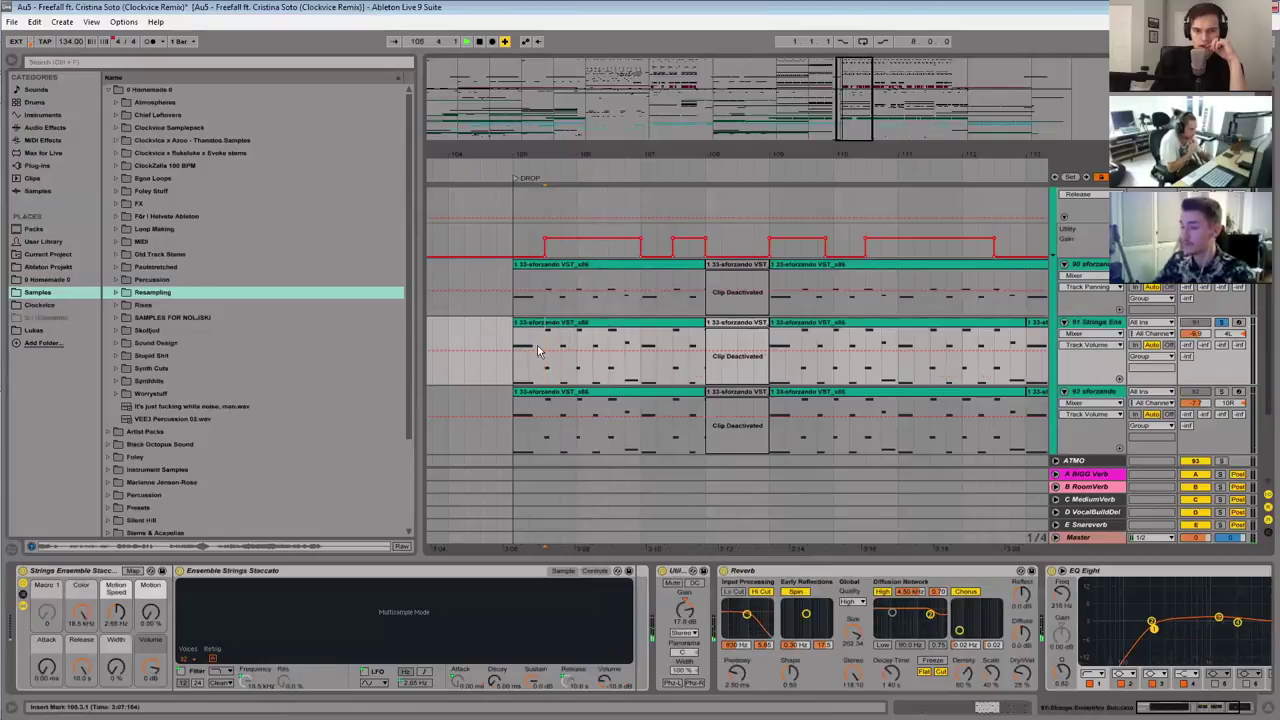
pyautogui.scroll(-3, 550, 344)
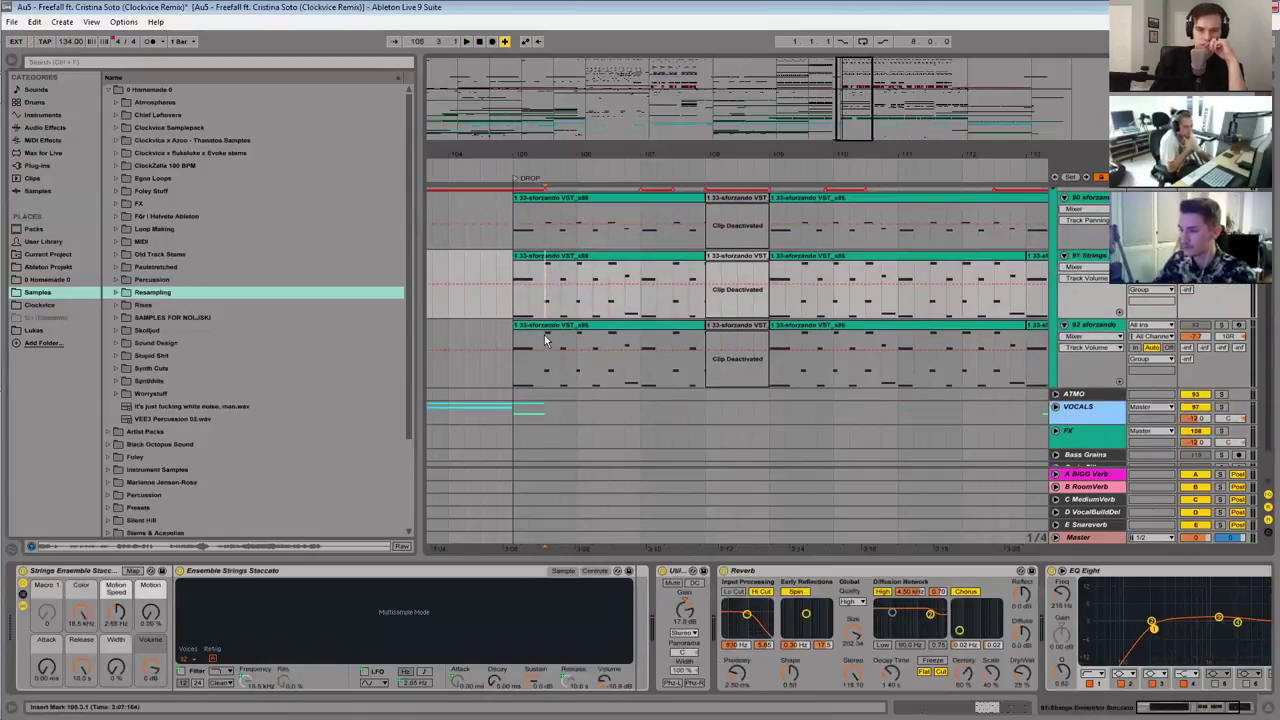
# Step: Solo the 92 sforzando track, play it from bar 105.3 and stop playback
pyautogui.click(547, 345)
pyautogui.press('s')
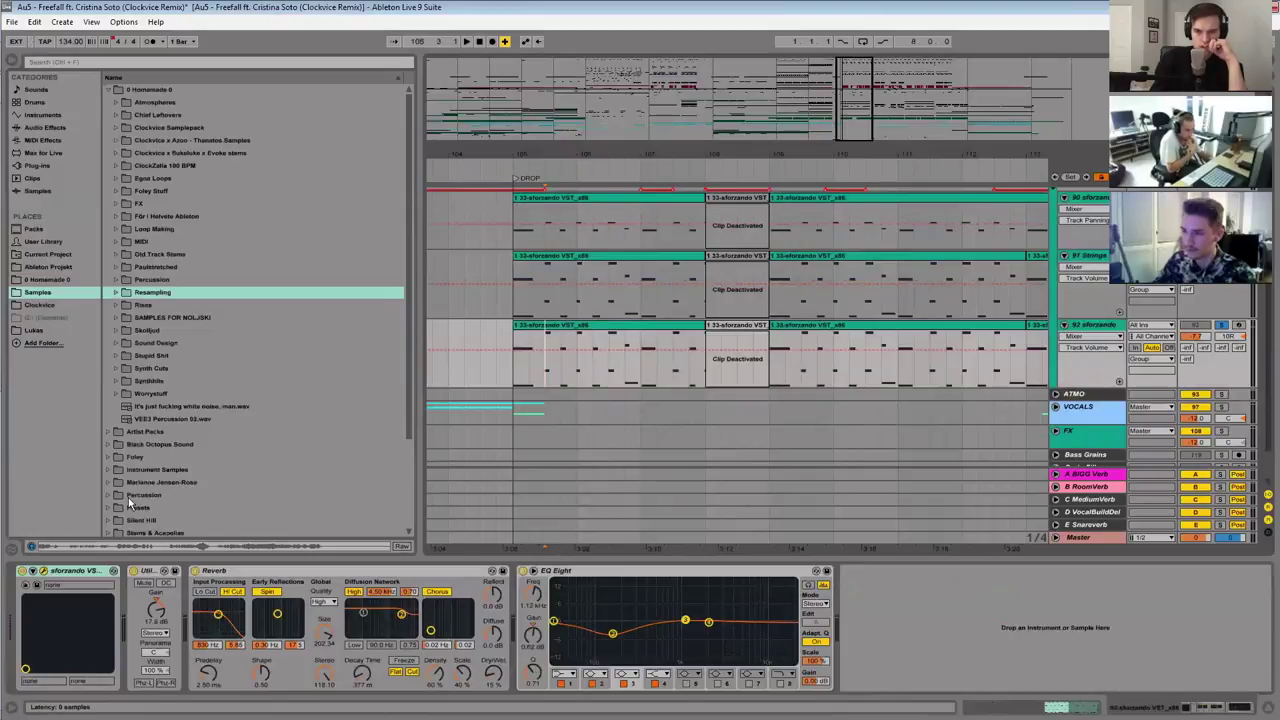
pyautogui.press('space')
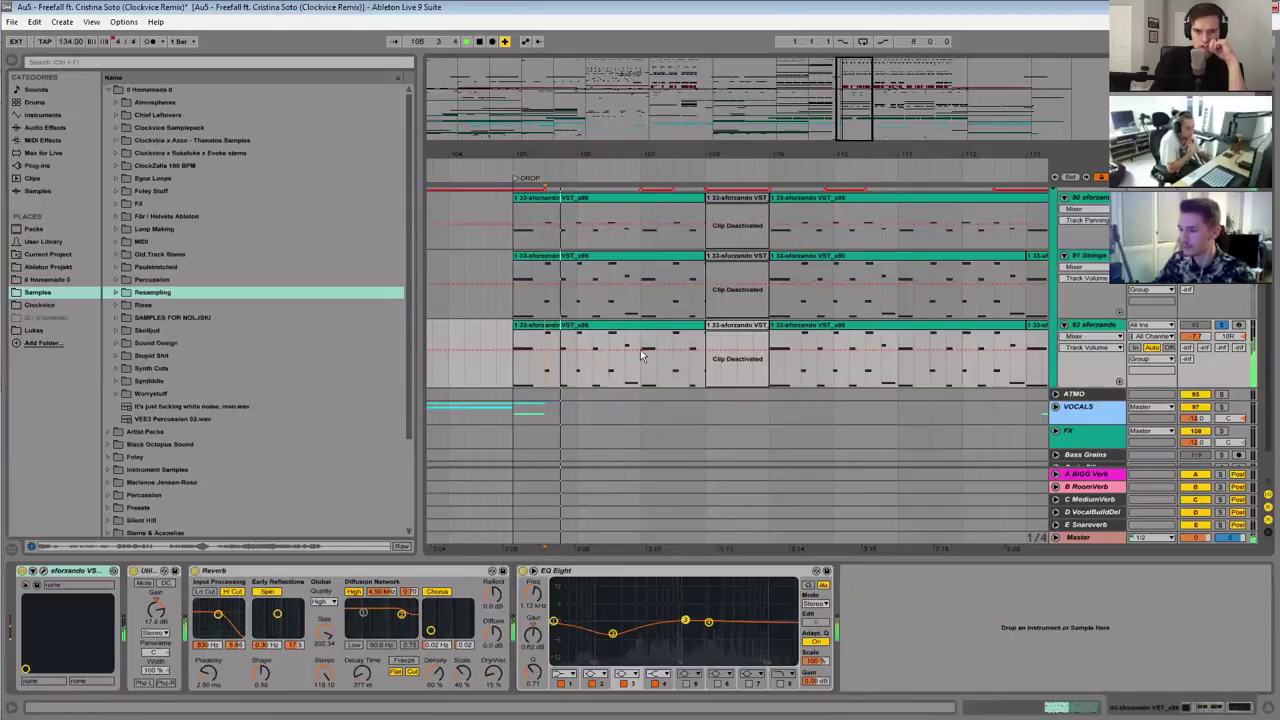
pyautogui.scroll(4, 740, 360)
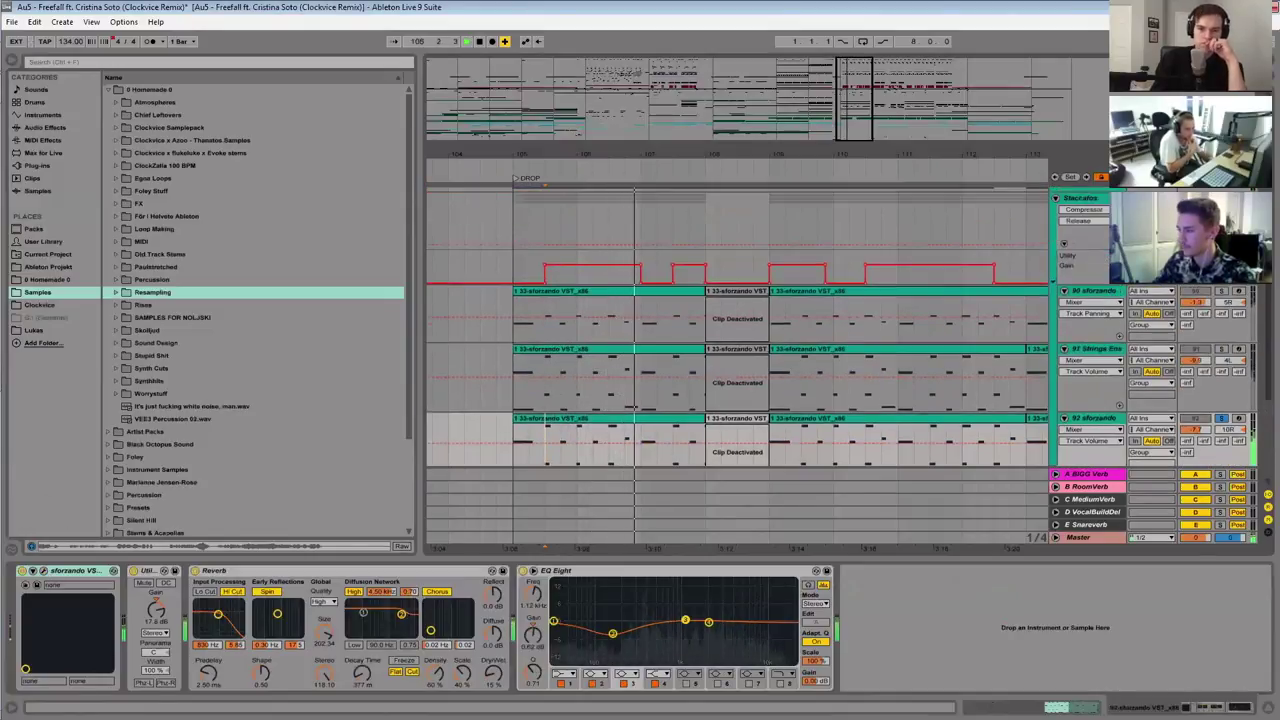
pyautogui.press('space')
# Step: Fold the three string tracks and the Staccatos group
pyautogui.click(1064, 291)
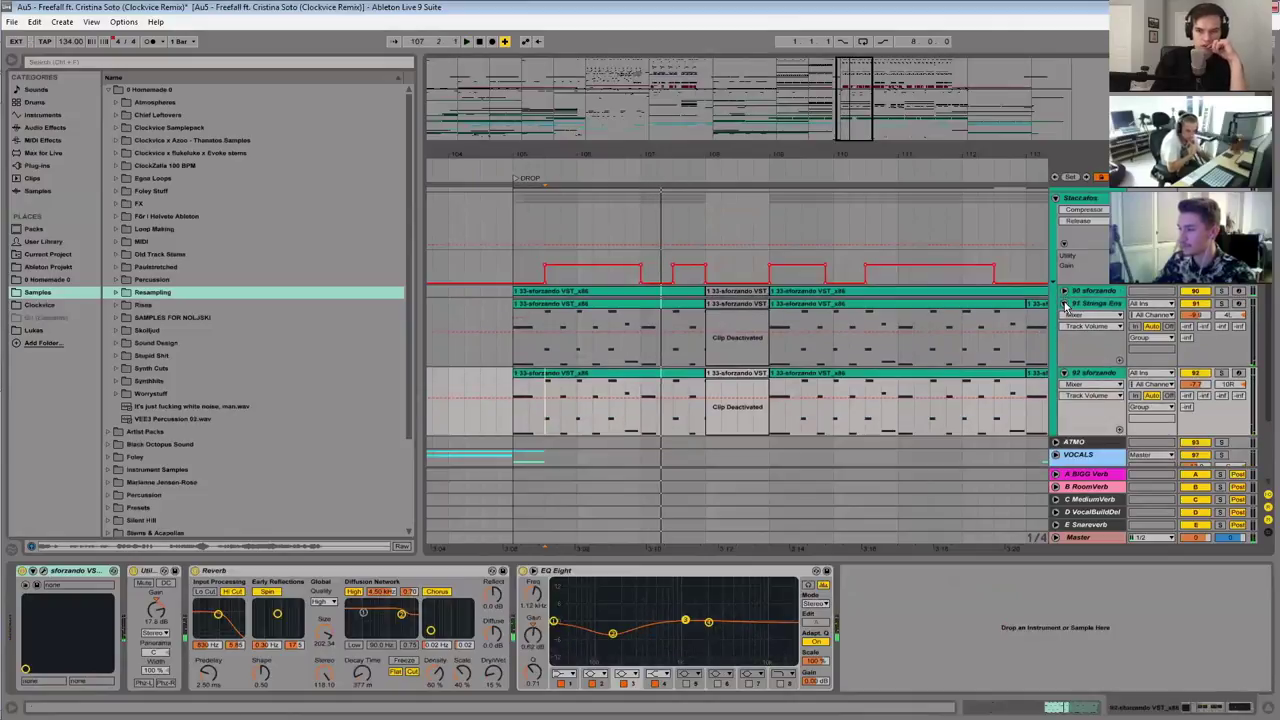
pyautogui.click(1064, 304)
pyautogui.click(1064, 317)
pyautogui.scroll(3, 903, 353)
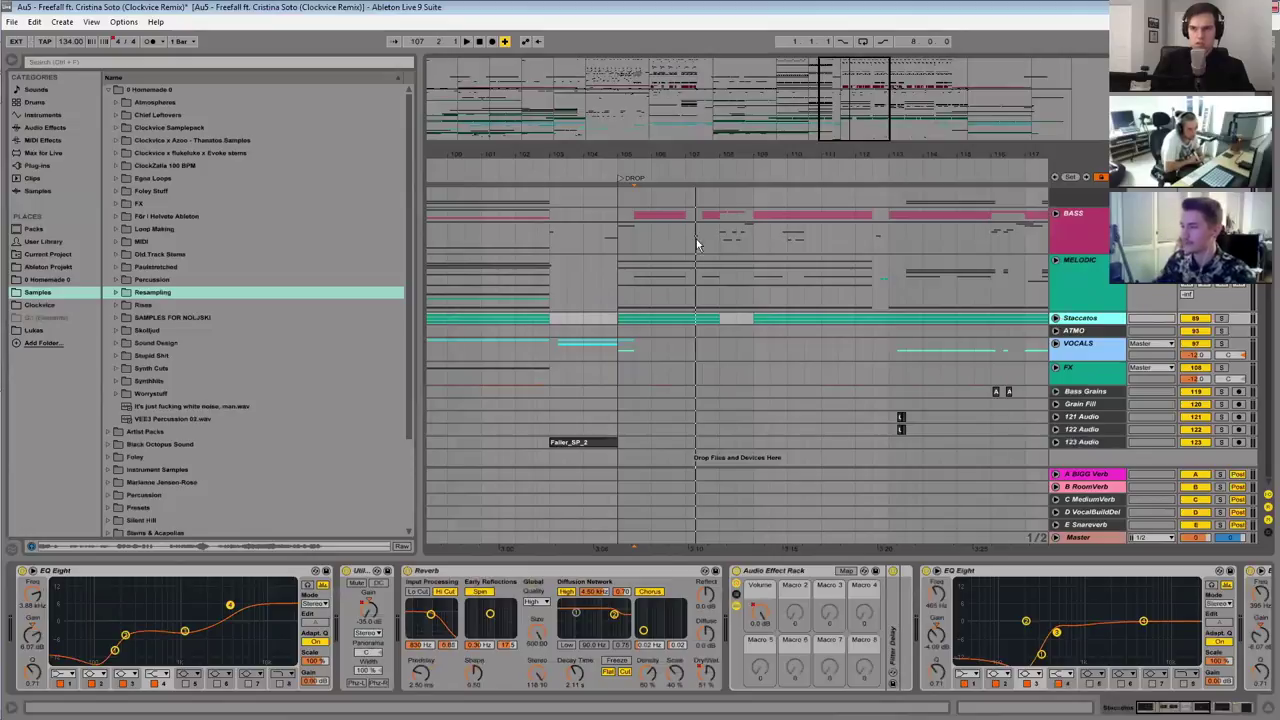
# Step: Deactivate the Staccatos group and unfold it to show its gain automation and string tracks
pyautogui.press('0')
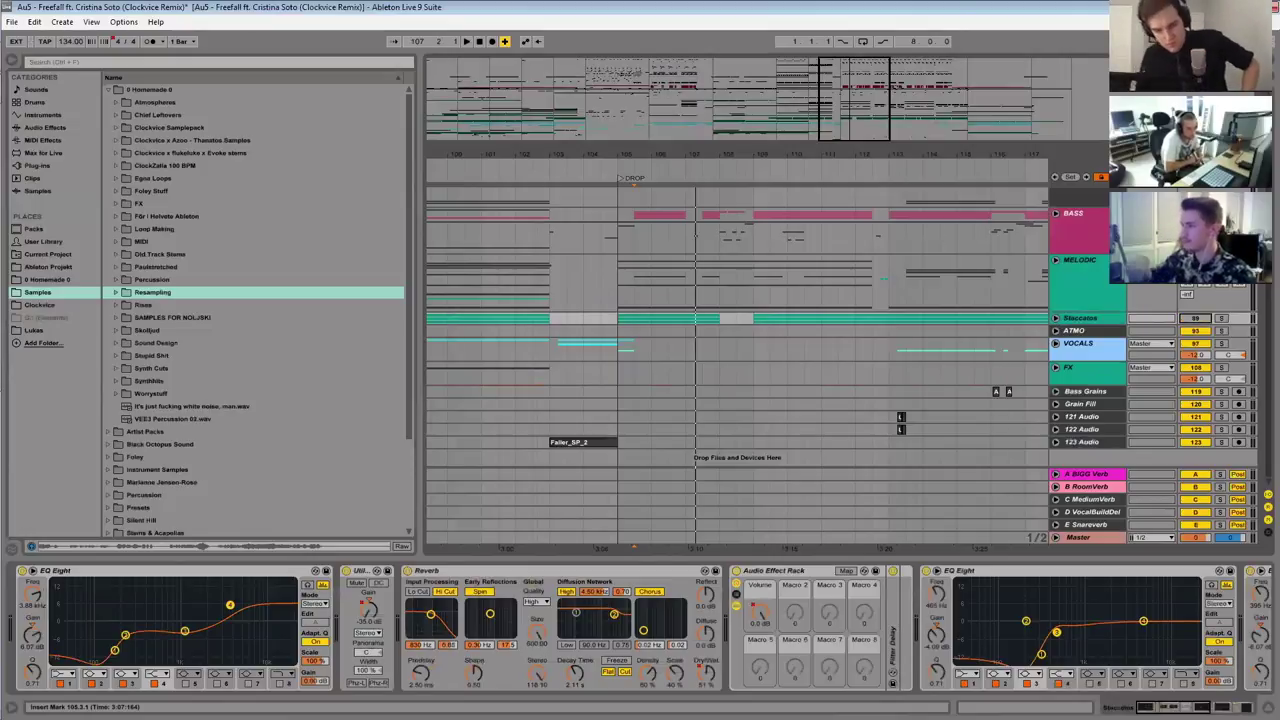
pyautogui.click(1056, 318)
pyautogui.scroll(-2, 1077, 360)
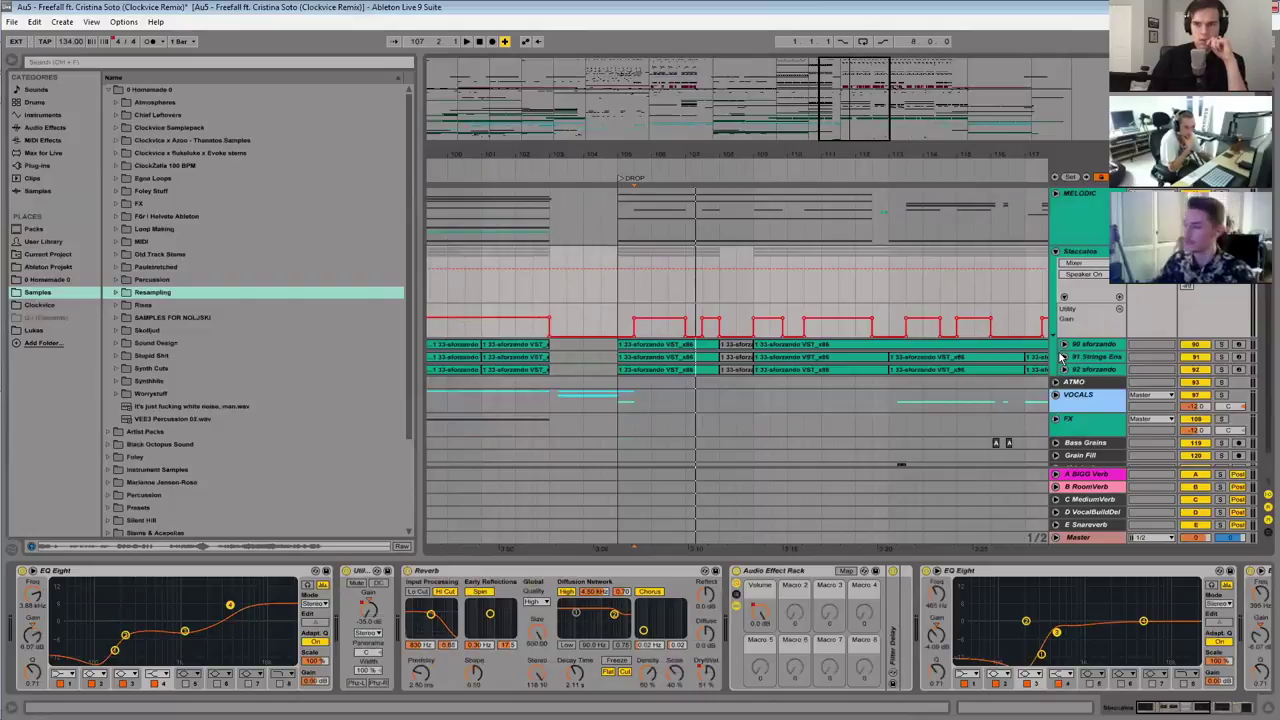
# Step: Hide the device view and examine the full arrangement from Intro to END with every group folded
pyautogui.moveTo(836, 82); pyautogui.dragTo(834, 100)
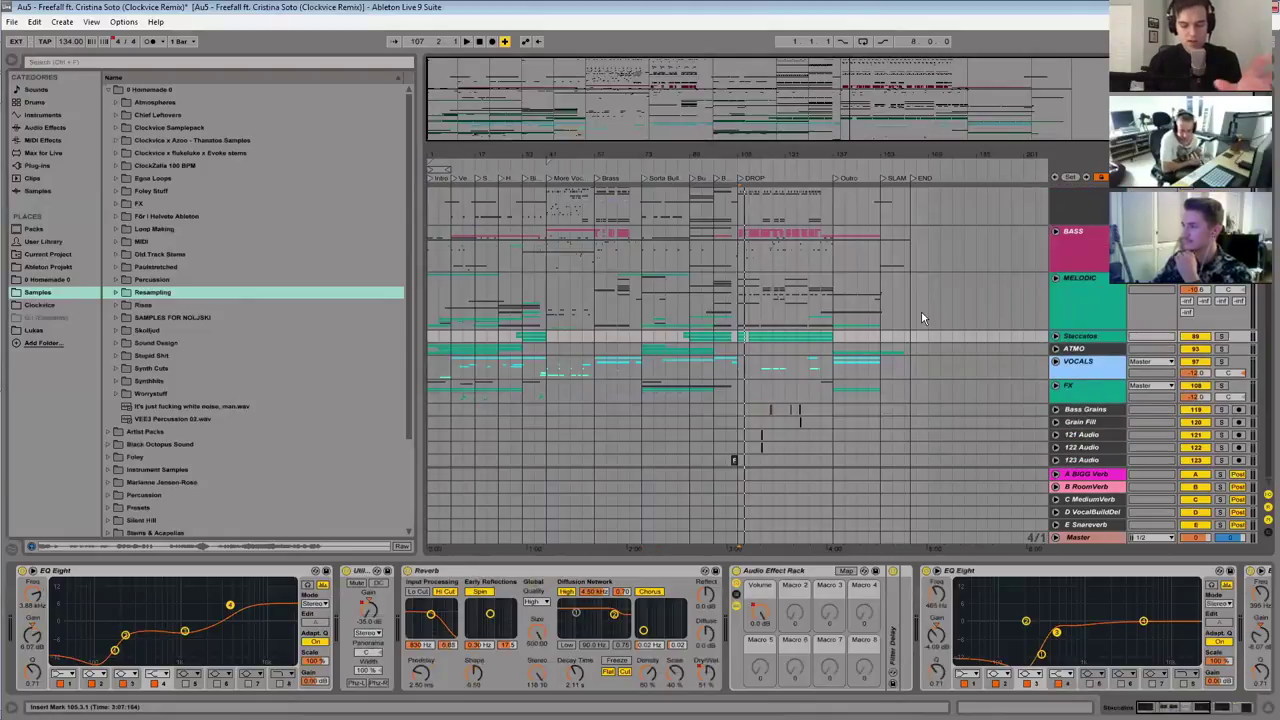
pyautogui.scroll(3, 948, 372)
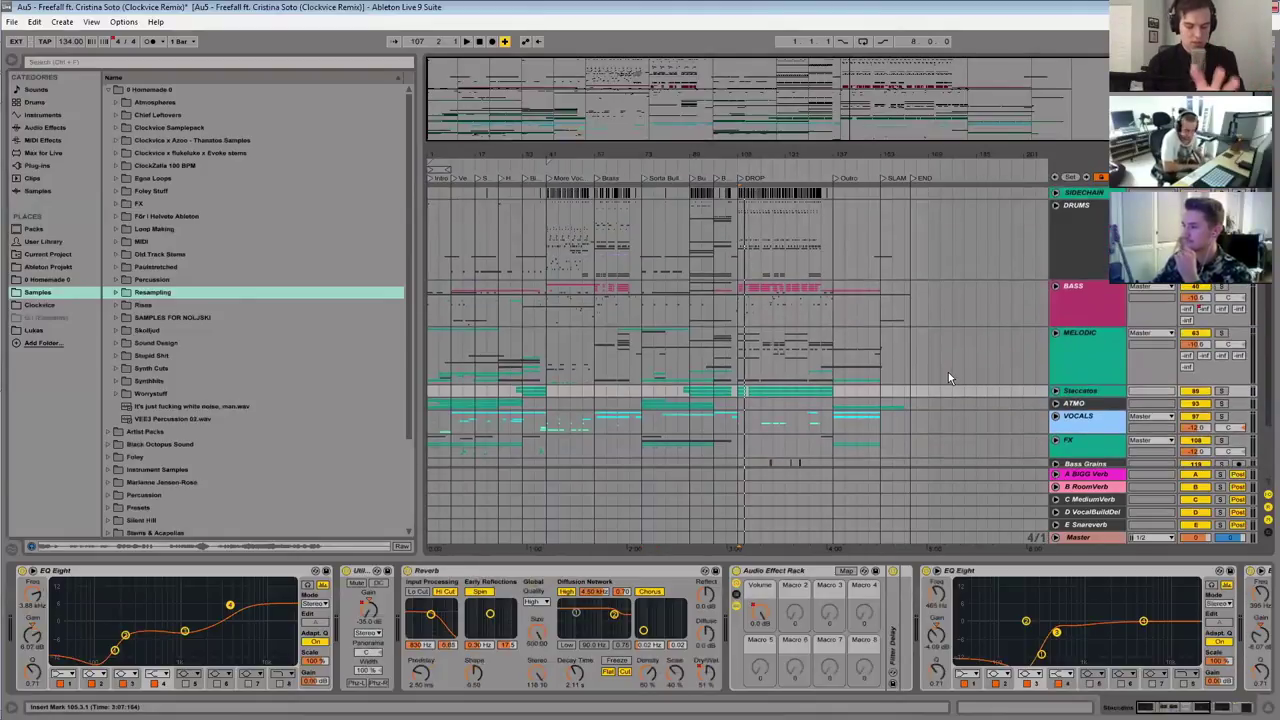
pyautogui.hotkey('ctrl', 'alt', 'l')
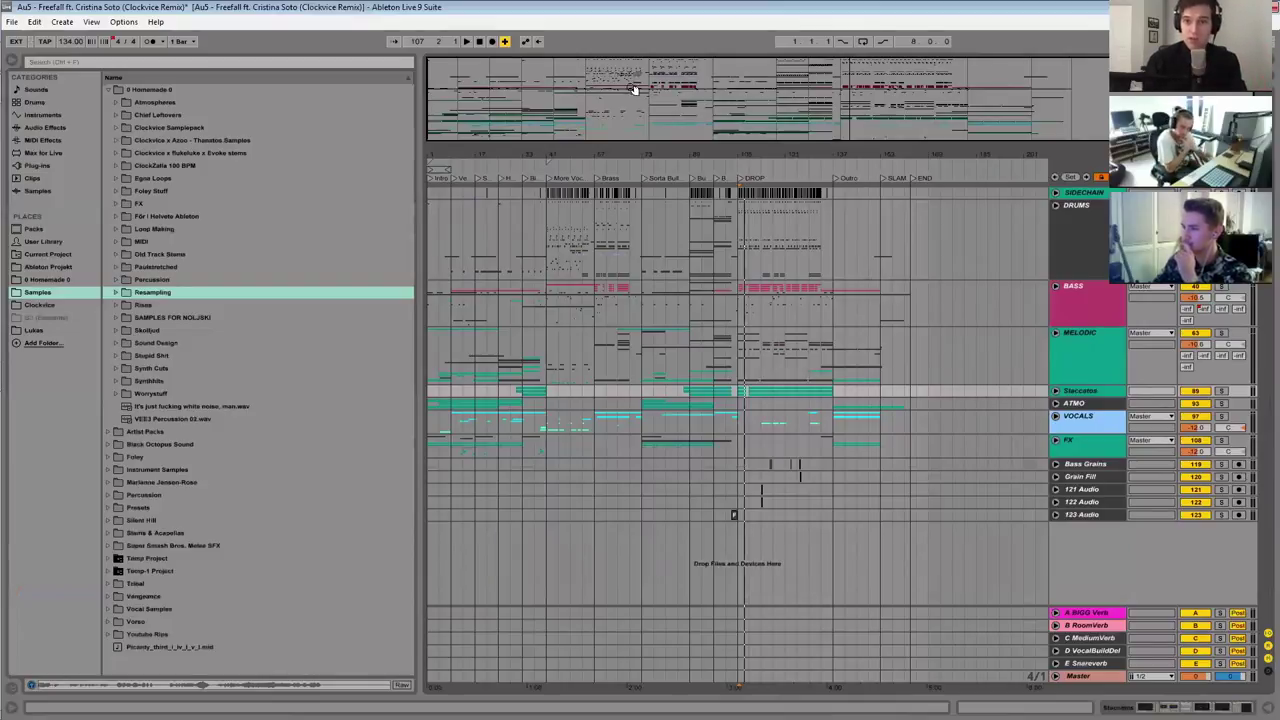
pyautogui.moveTo(590, 108); pyautogui.dragTo(539, 103)
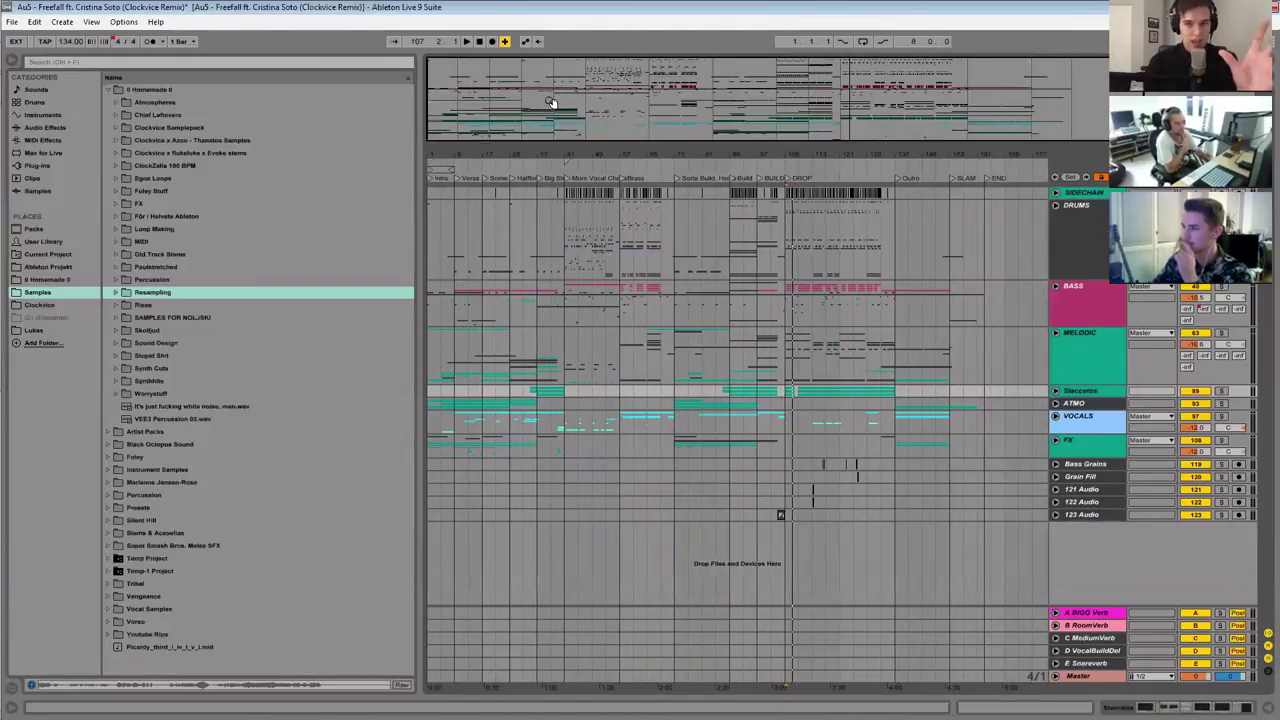
pyautogui.moveTo(548, 104); pyautogui.dragTo(508, 70)
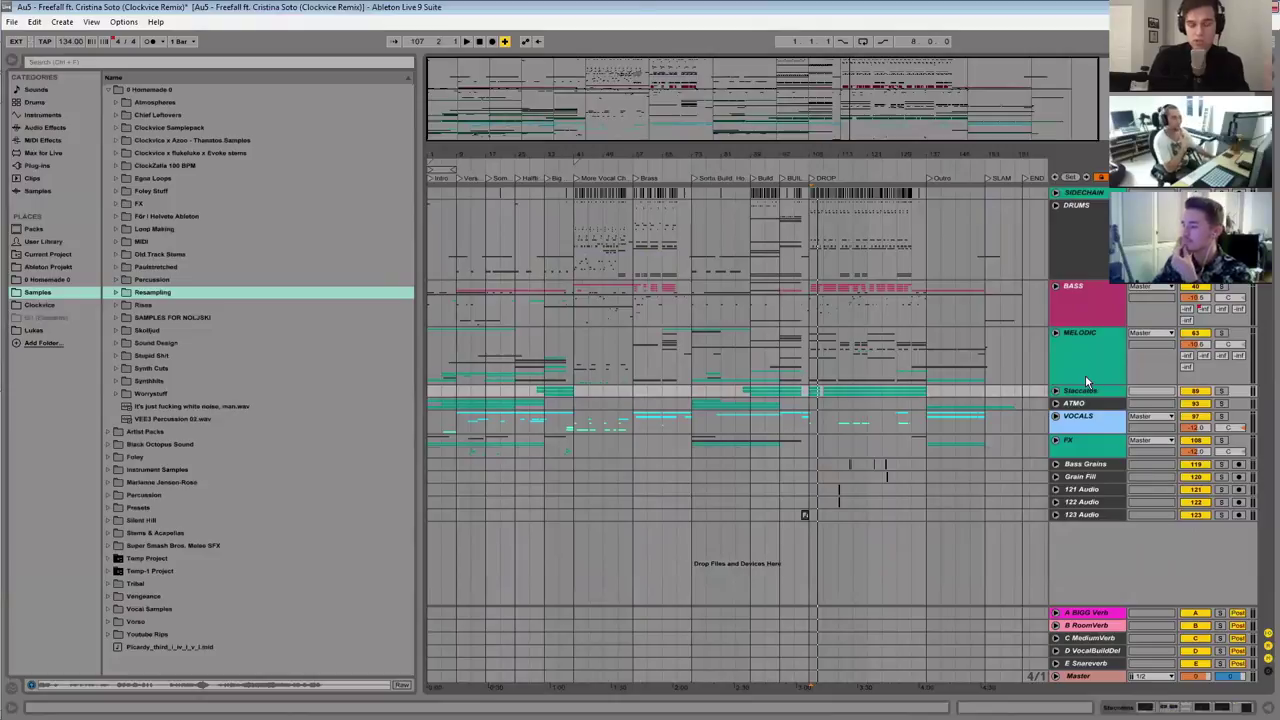
# Step: Unfold the Staccatos group, solo it and play it from just after the DROP marker
pyautogui.click(1075, 351)
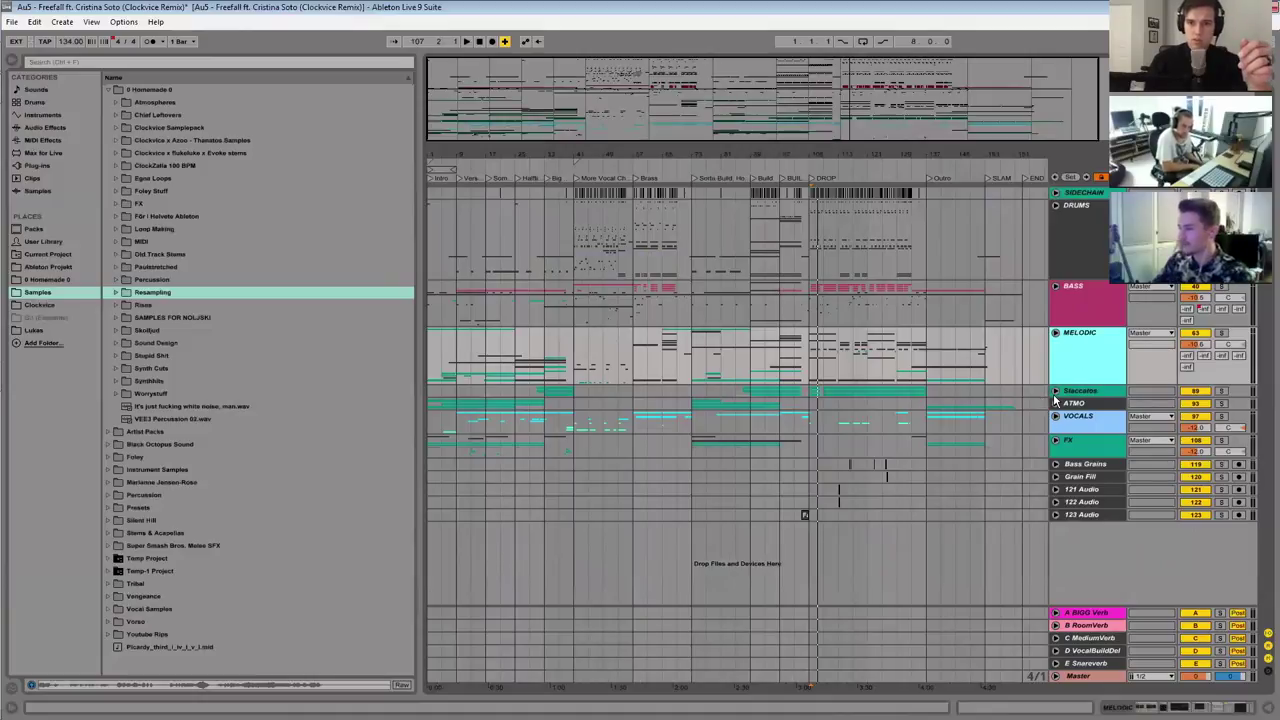
pyautogui.click(1055, 391)
pyautogui.scroll(-1, 1055, 391)
pyautogui.click(1221, 356)
pyautogui.moveTo(823, 75); pyautogui.dragTo(756, 367)
pyautogui.click(724, 391)
pyautogui.press('space')
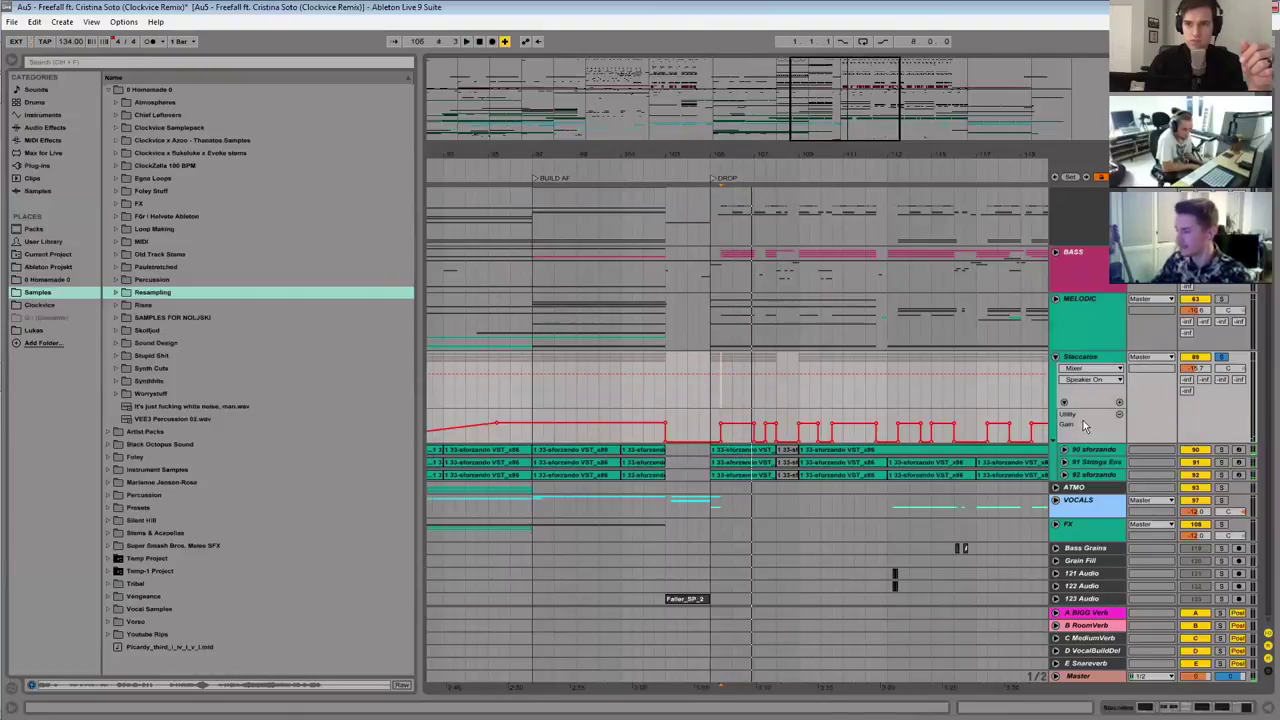
# Step: Fold the Staccatos group and turn off its solo
pyautogui.click(1070, 361)
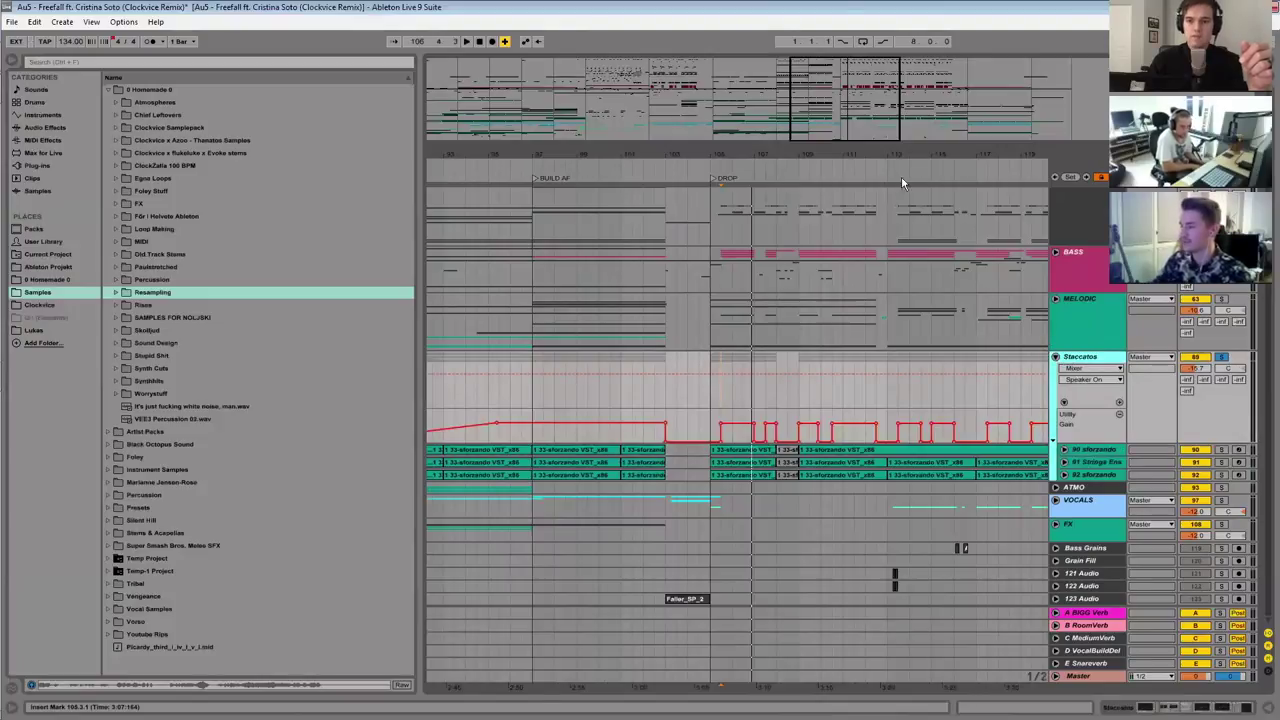
pyautogui.click(1092, 476)
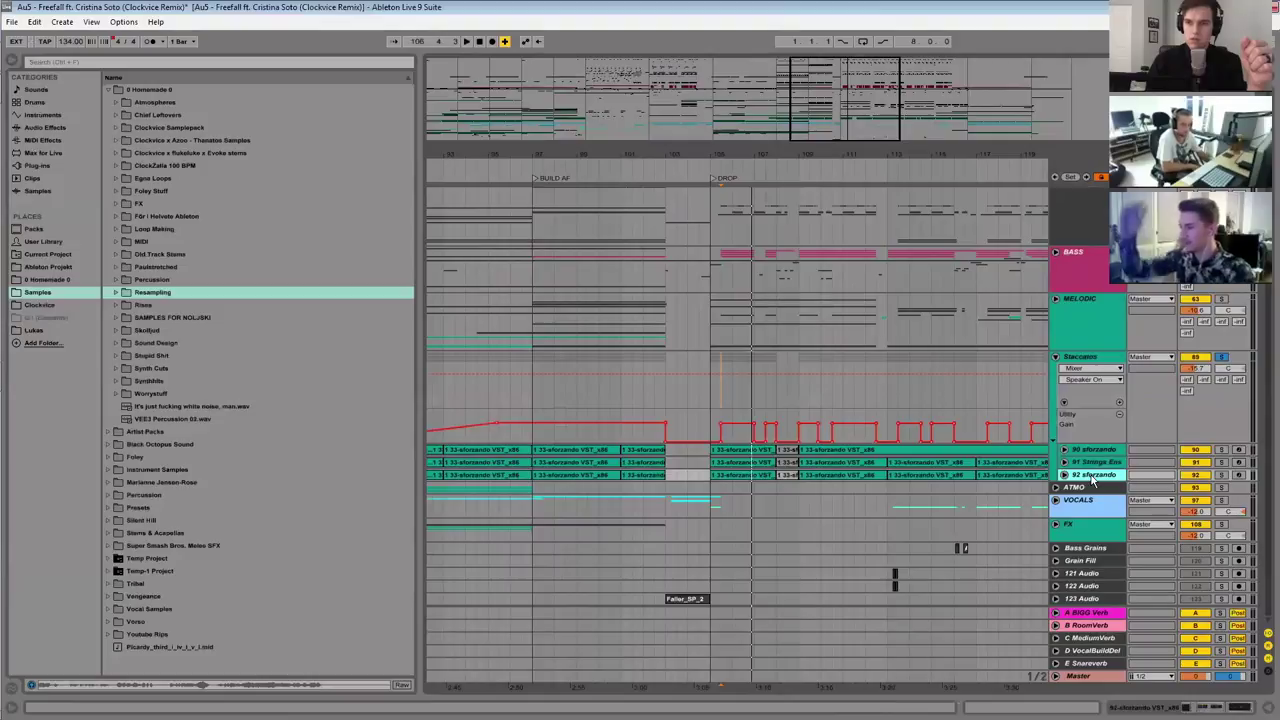
pyautogui.click(1056, 356)
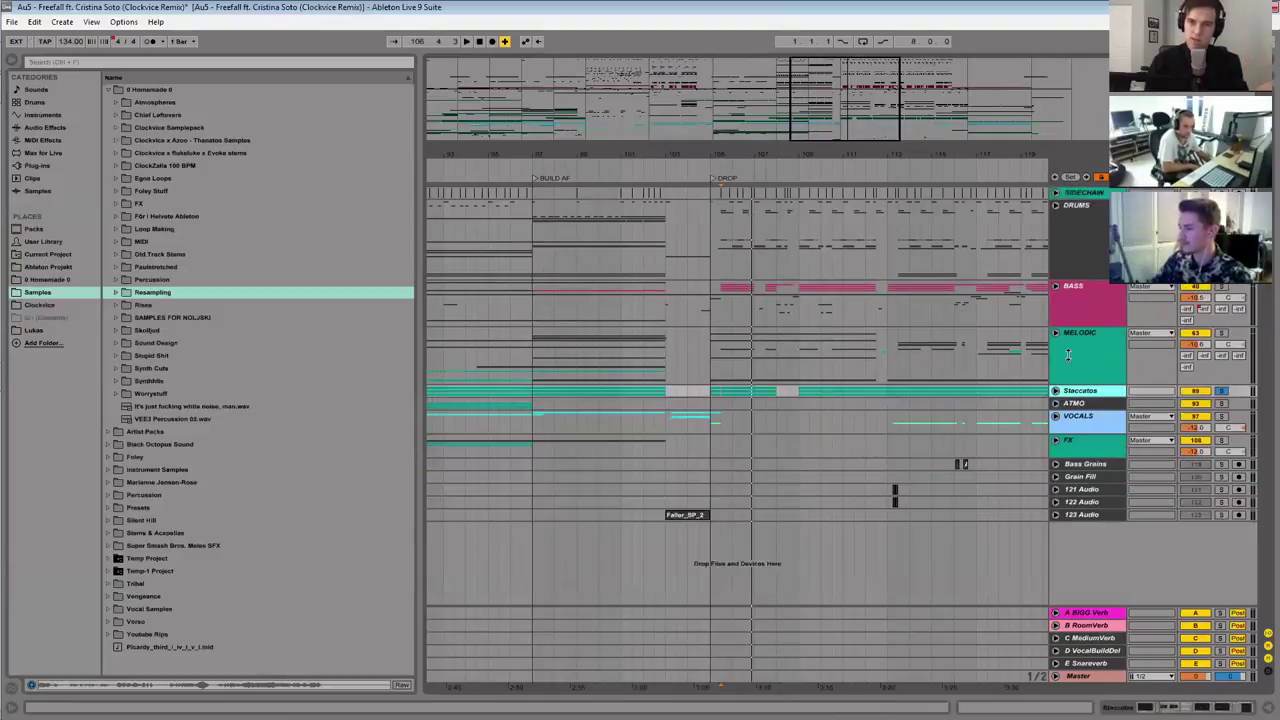
pyautogui.click(1221, 390)
pyautogui.doubleClick(863, 100)
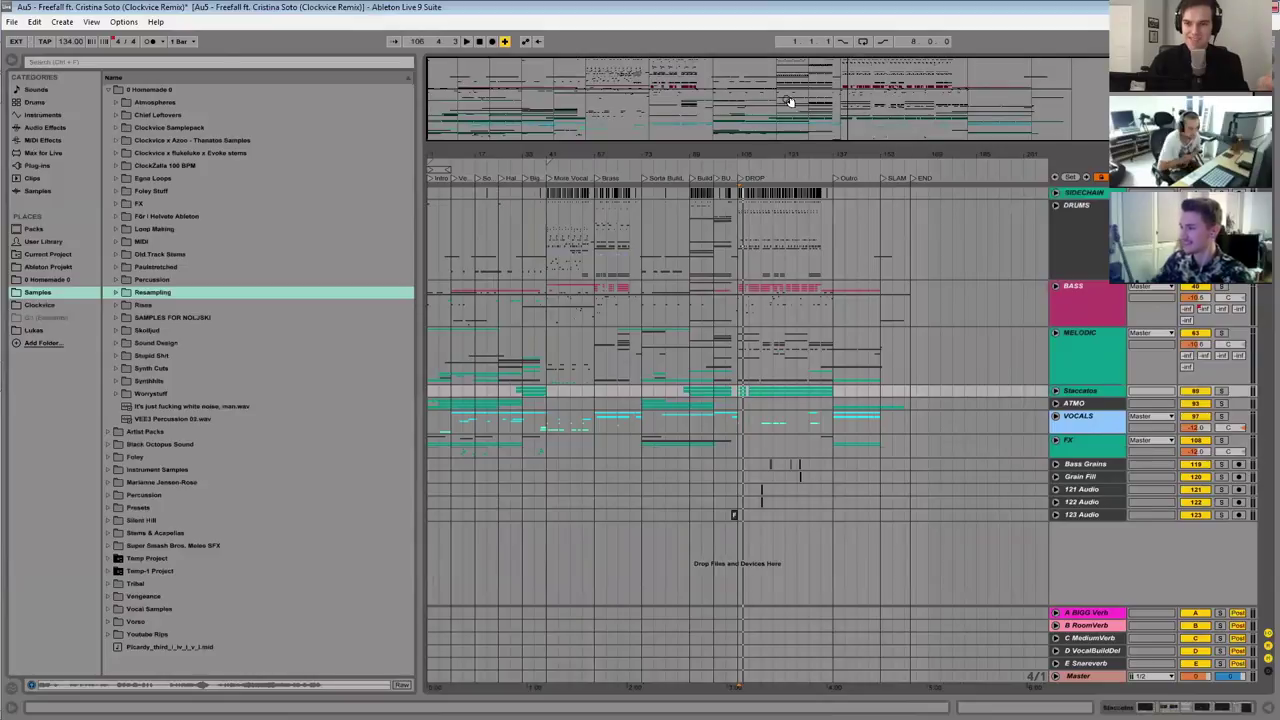
# Step: Fold the BASS group and go through the DRUMS, MELODIC, Staccatos, ATMO, VOCALS and FX groups one by one
pyautogui.doubleClick(851, 103)
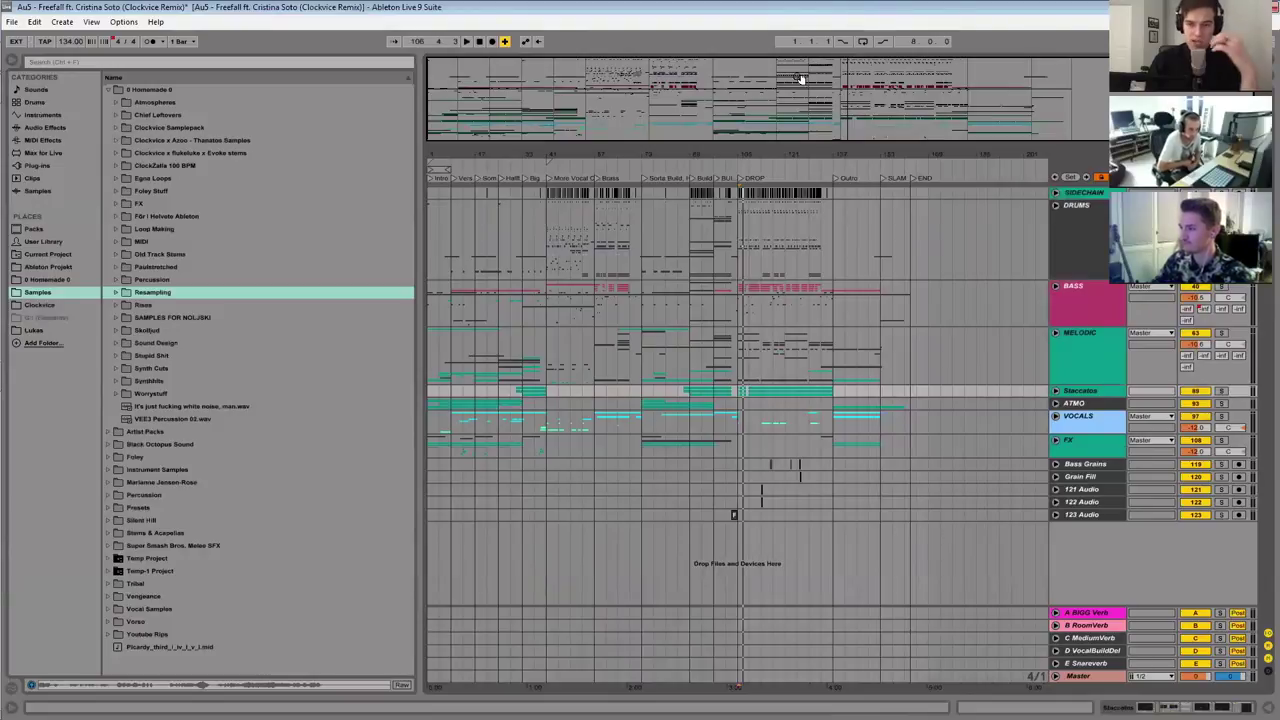
pyautogui.moveTo(591, 90); pyautogui.dragTo(600, 134)
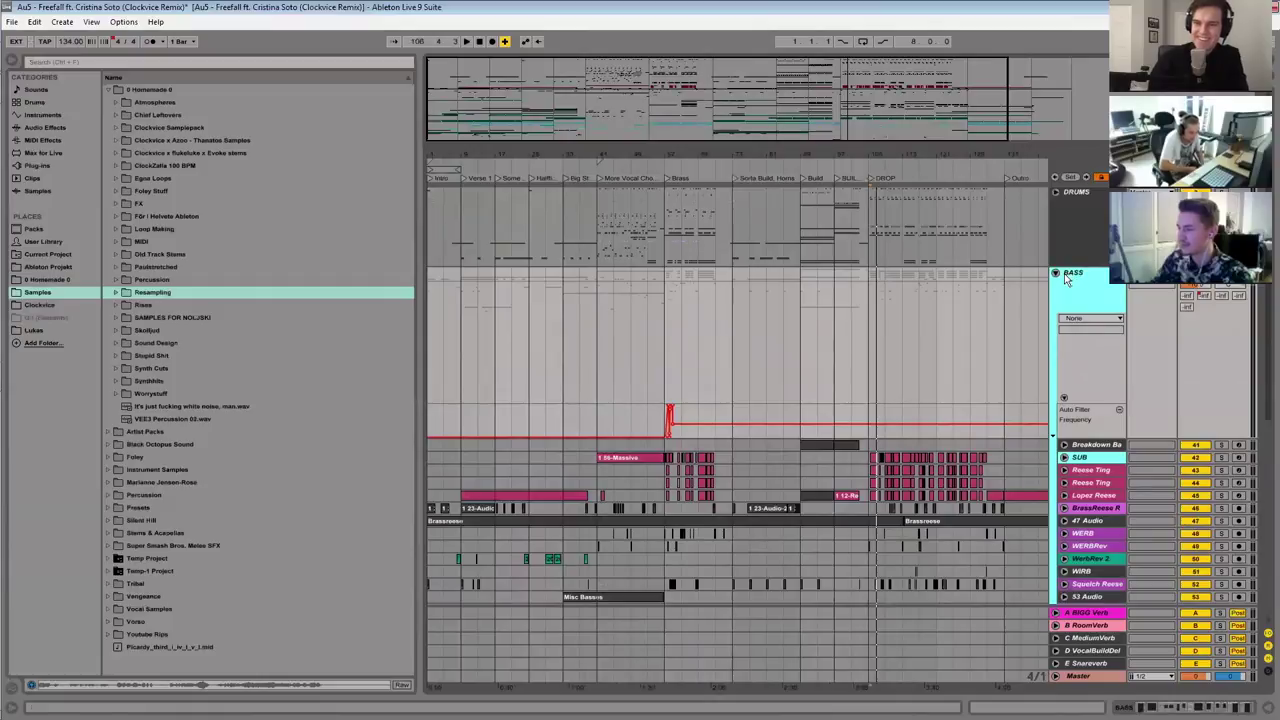
pyautogui.click(1056, 273)
pyautogui.click(1066, 248)
pyautogui.click(1078, 345)
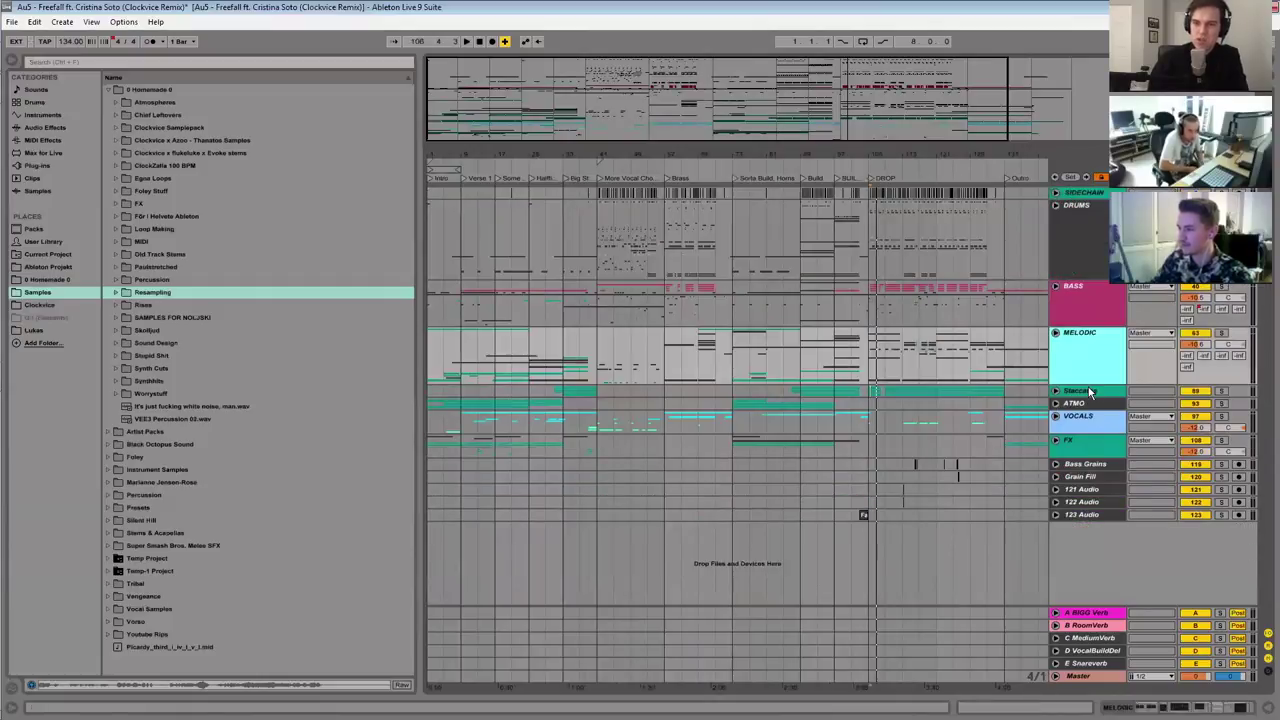
pyautogui.click(1086, 391)
pyautogui.click(1085, 402)
pyautogui.click(1080, 422)
pyautogui.click(1073, 452)
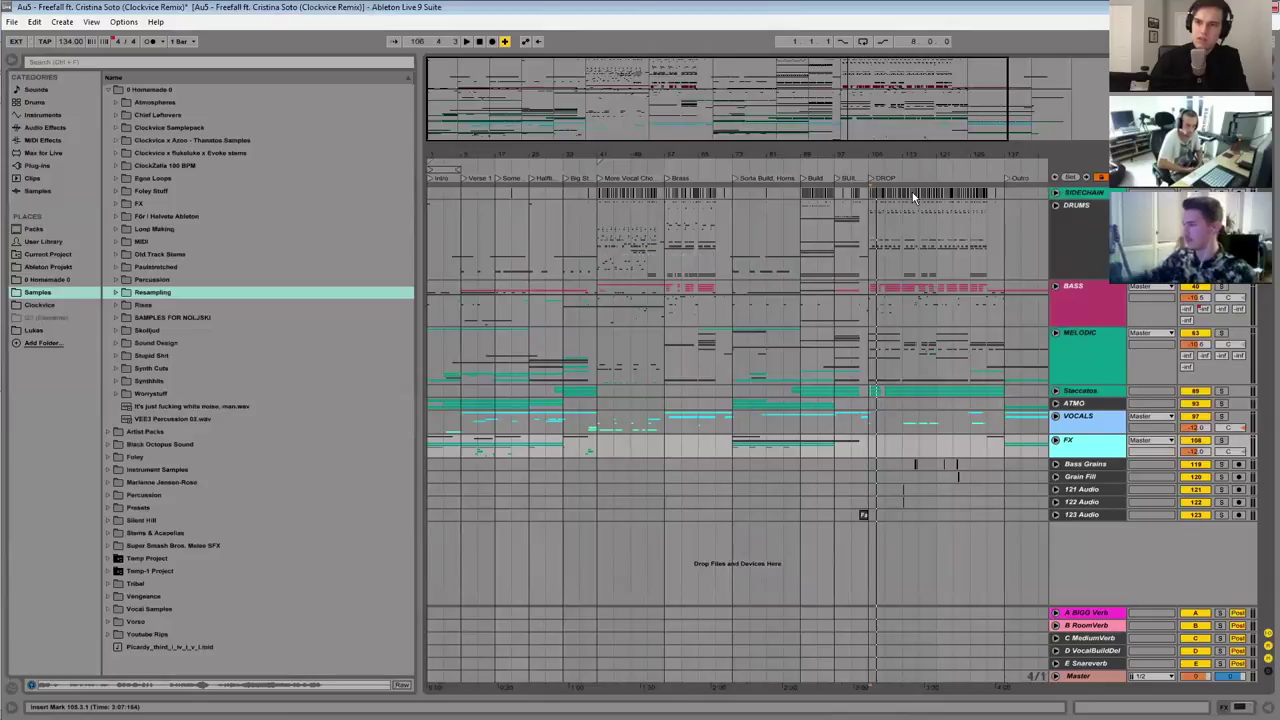
# Step: Examine the BASS and DRUMS groups around the More Vocal Chops section at bar 41 and across the full arrangement
pyautogui.moveTo(489, 112); pyautogui.dragTo(459, 95)
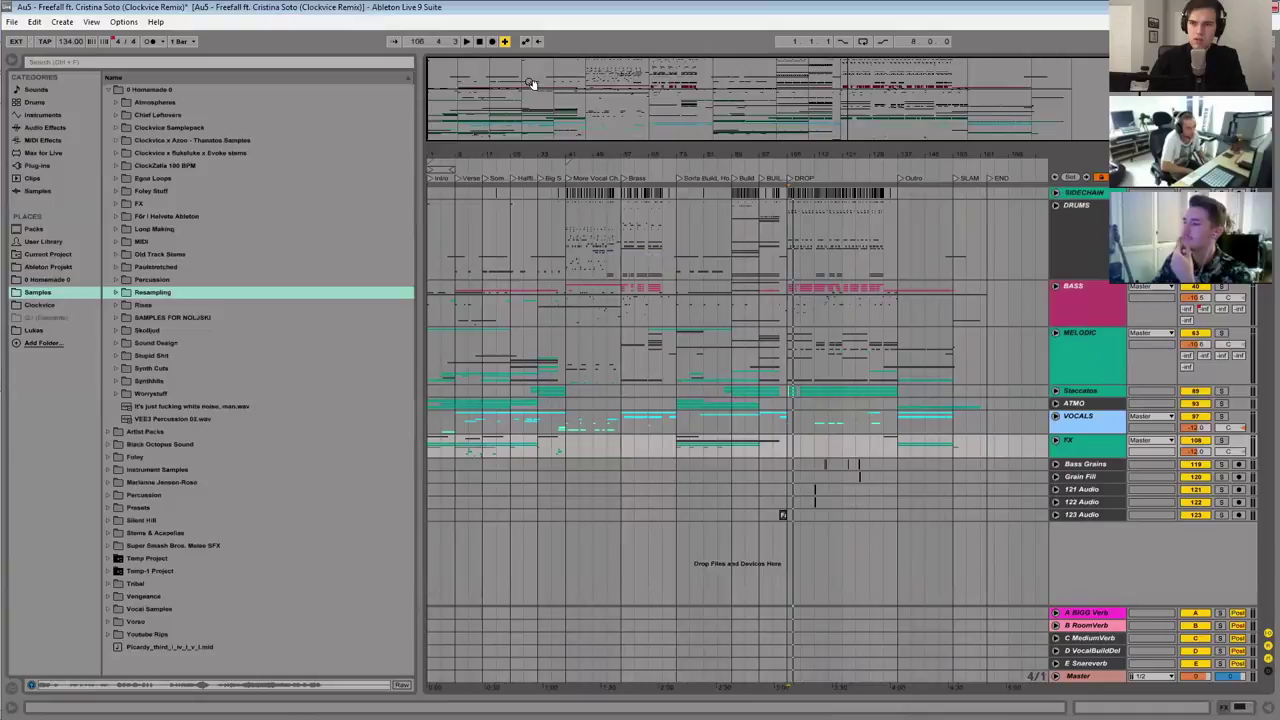
pyautogui.moveTo(531, 84); pyautogui.dragTo(629, 117)
pyautogui.click(653, 298)
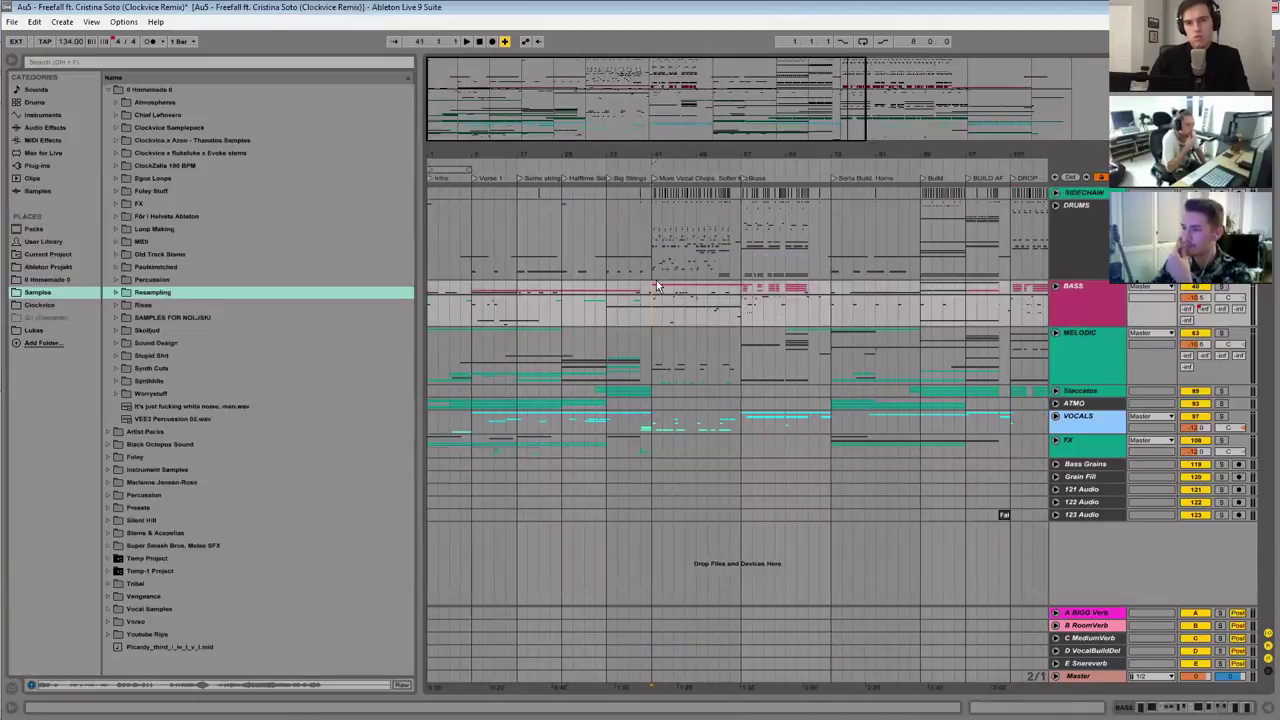
pyautogui.click(1068, 316)
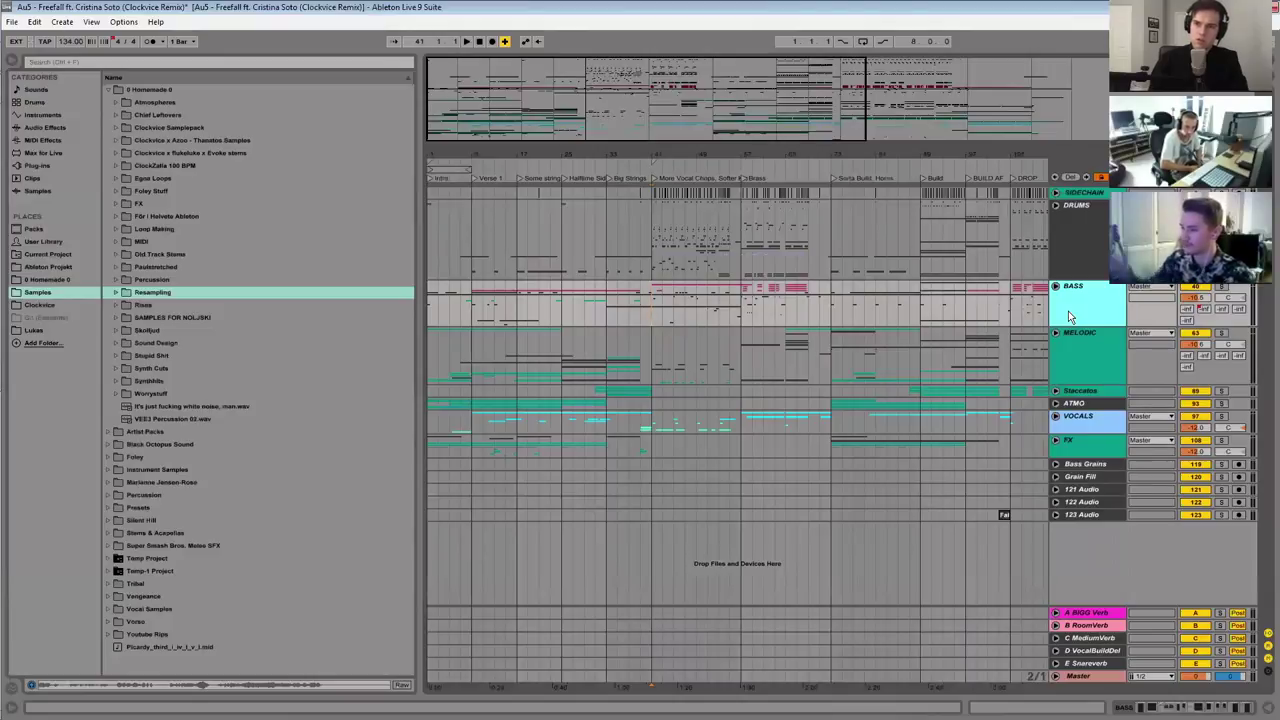
pyautogui.moveTo(708, 155); pyautogui.dragTo(700, 110)
pyautogui.moveTo(600, 116); pyautogui.dragTo(626, 114)
pyautogui.click(1076, 308)
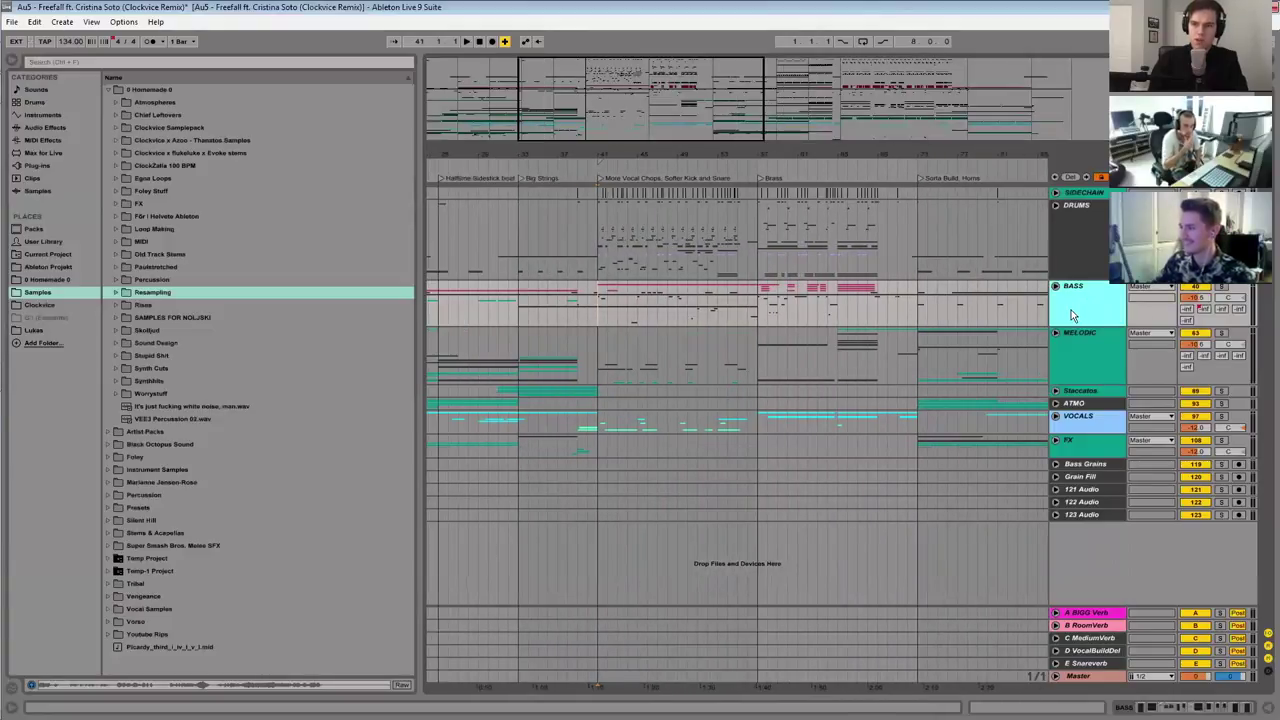
pyautogui.click(1079, 258)
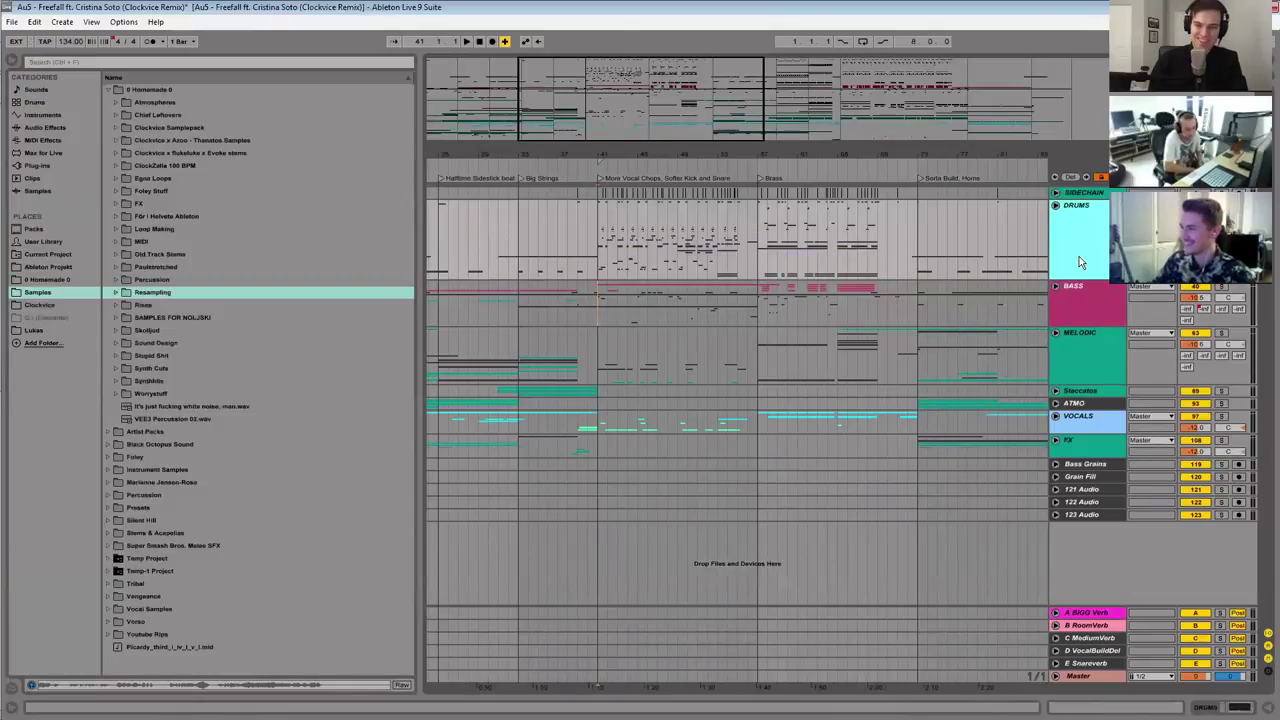
pyautogui.moveTo(641, 81); pyautogui.dragTo(741, 94)
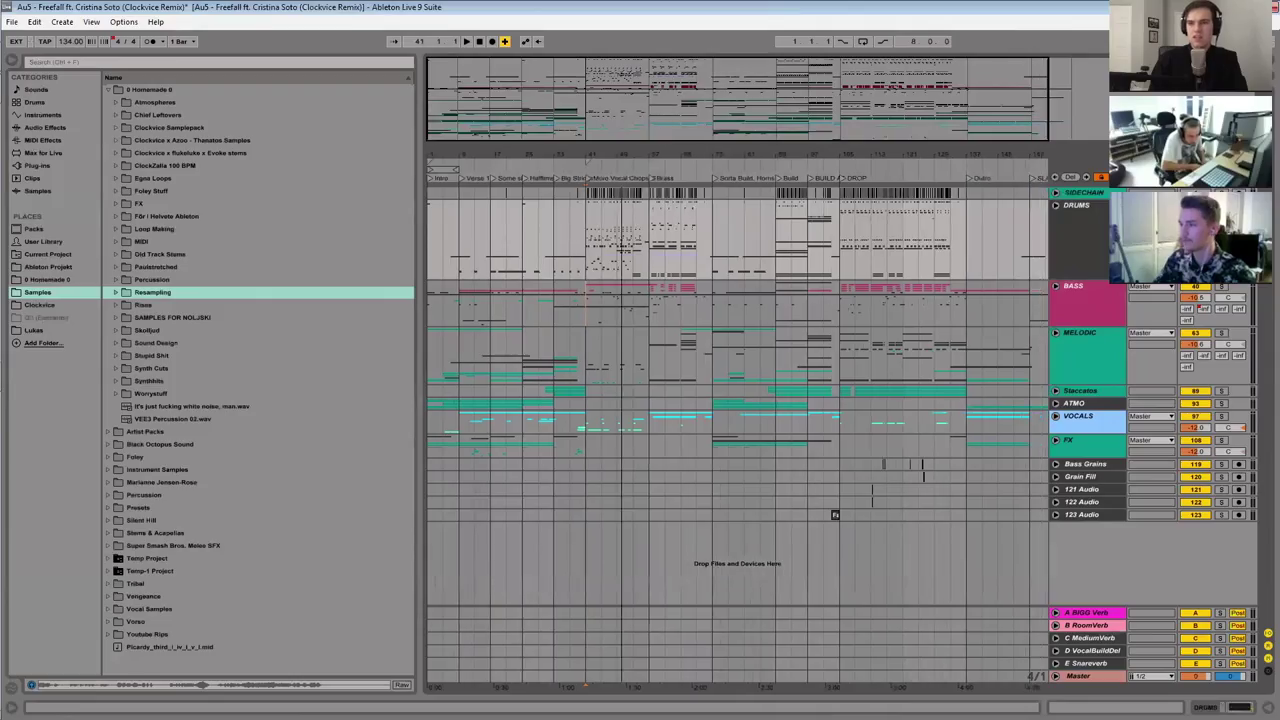
pyautogui.moveTo(523, 117); pyautogui.dragTo(580, 112)
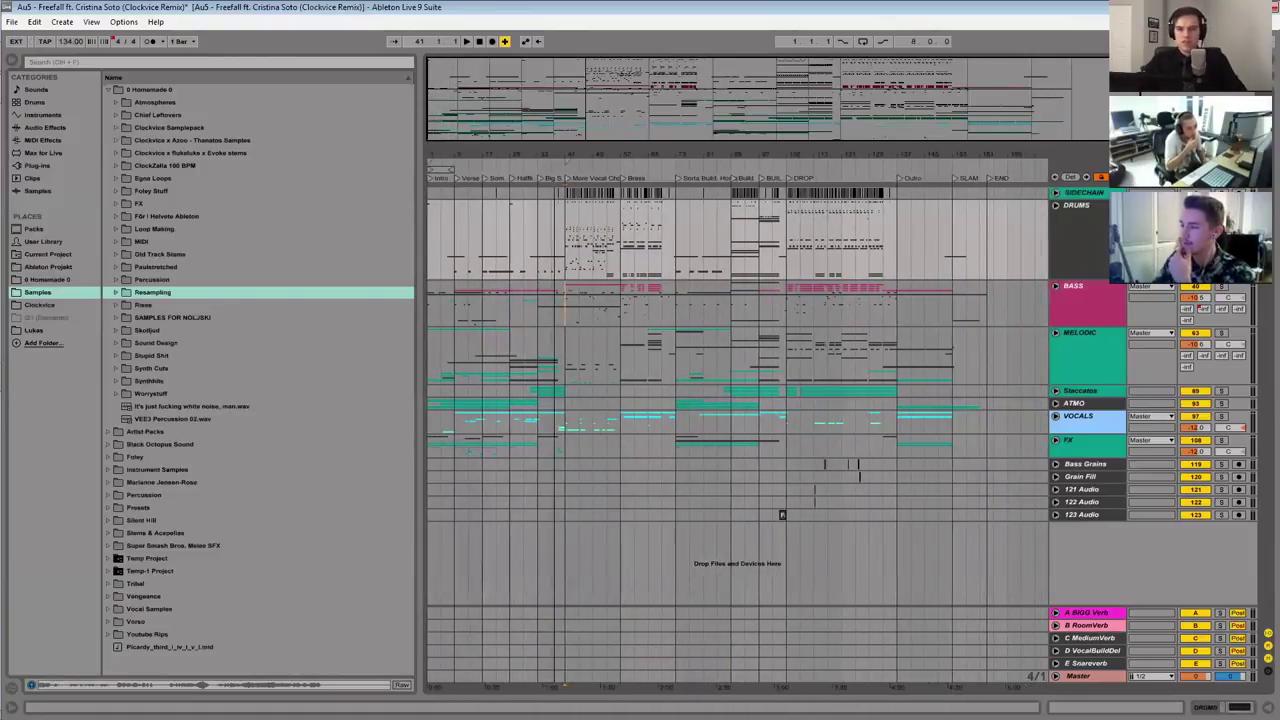
# Step: Show the Master track's device chain together with the Info View
pyautogui.click(1077, 676)
pyautogui.hotkey('shift', 'Tab')
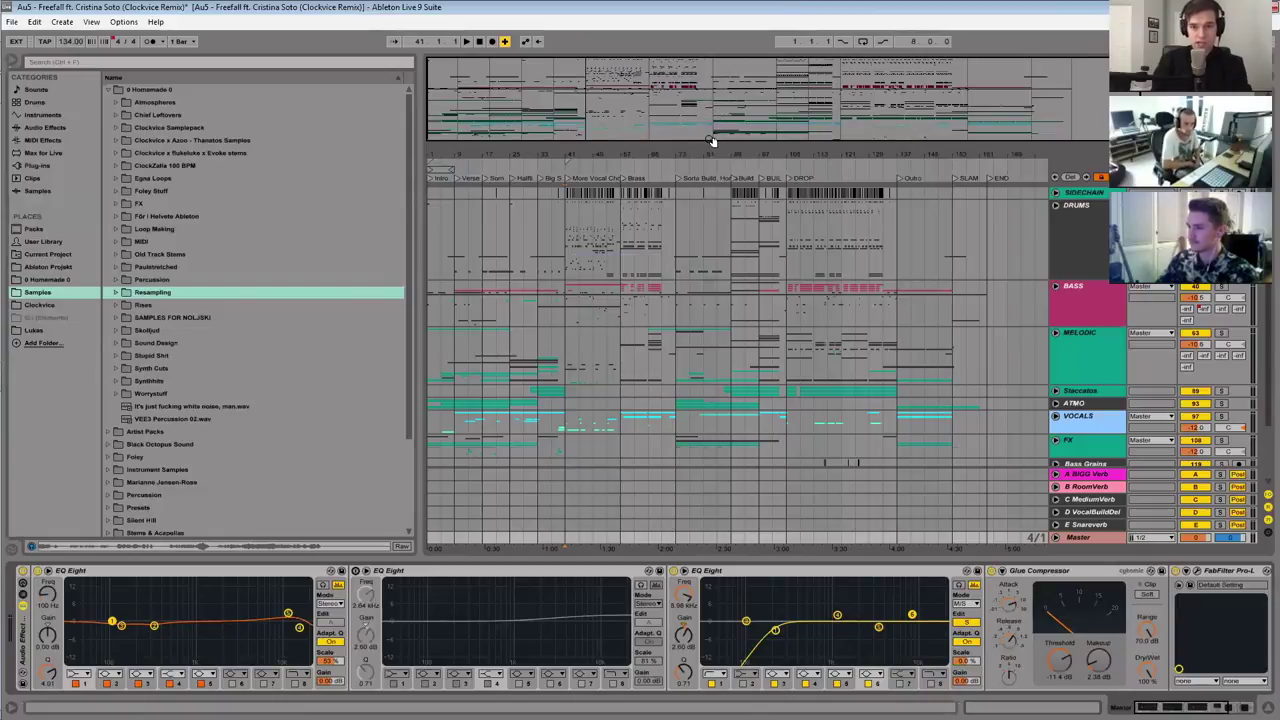
pyautogui.press('?')
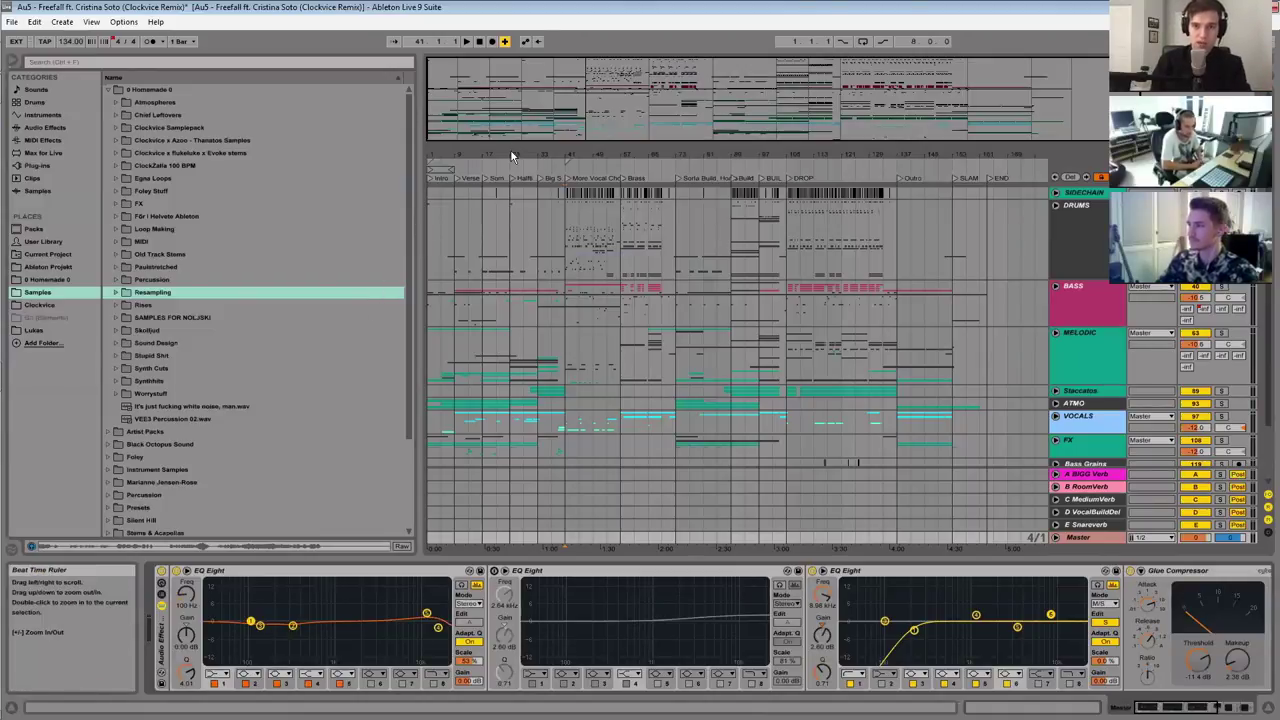
# Step: Insert a MIDI track directly below the SIDECHAIN track and rename it notepad
pyautogui.moveTo(500, 123); pyautogui.dragTo(466, 114)
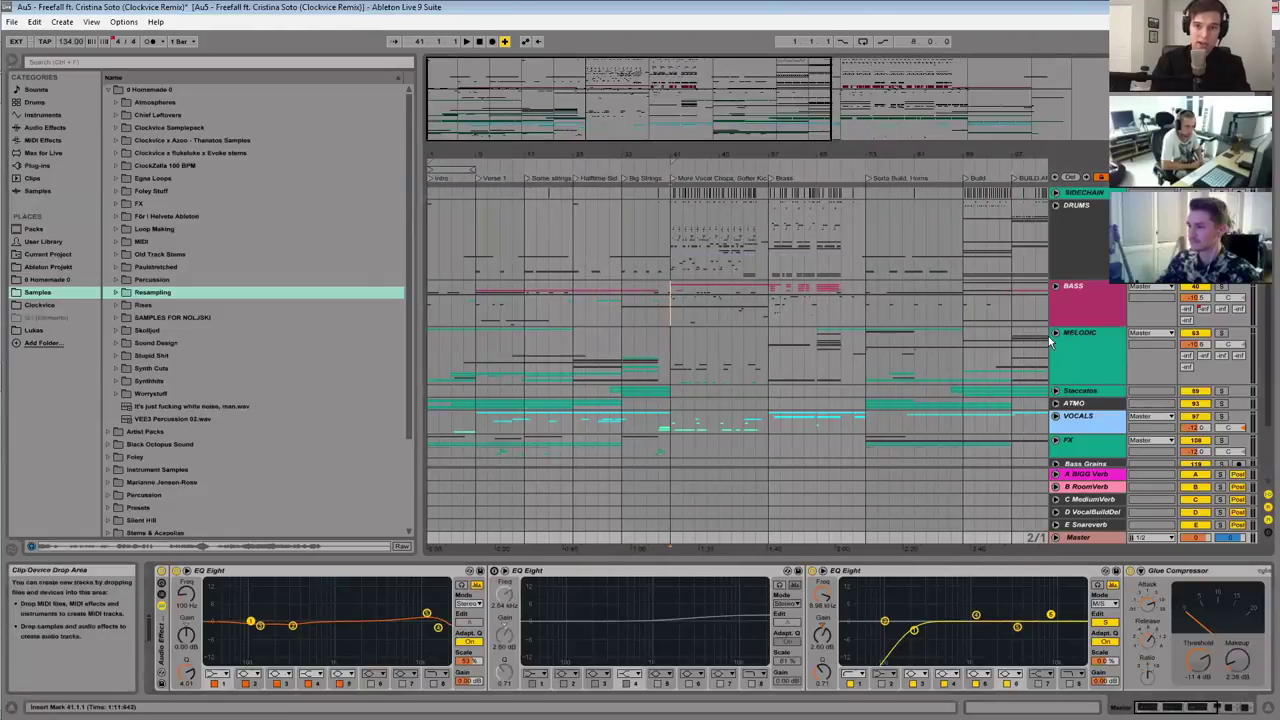
pyautogui.click(1083, 195)
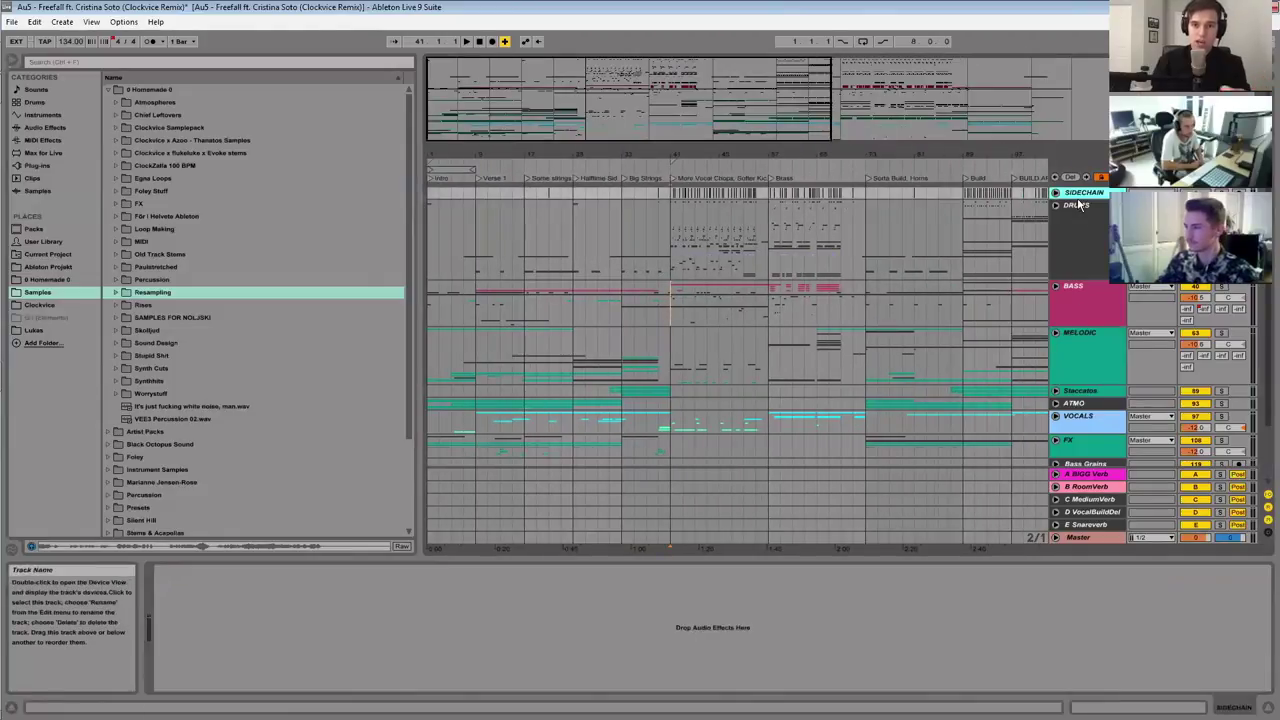
pyautogui.hotkey('ctrl', 'shift', 't')
pyautogui.write('octopad')
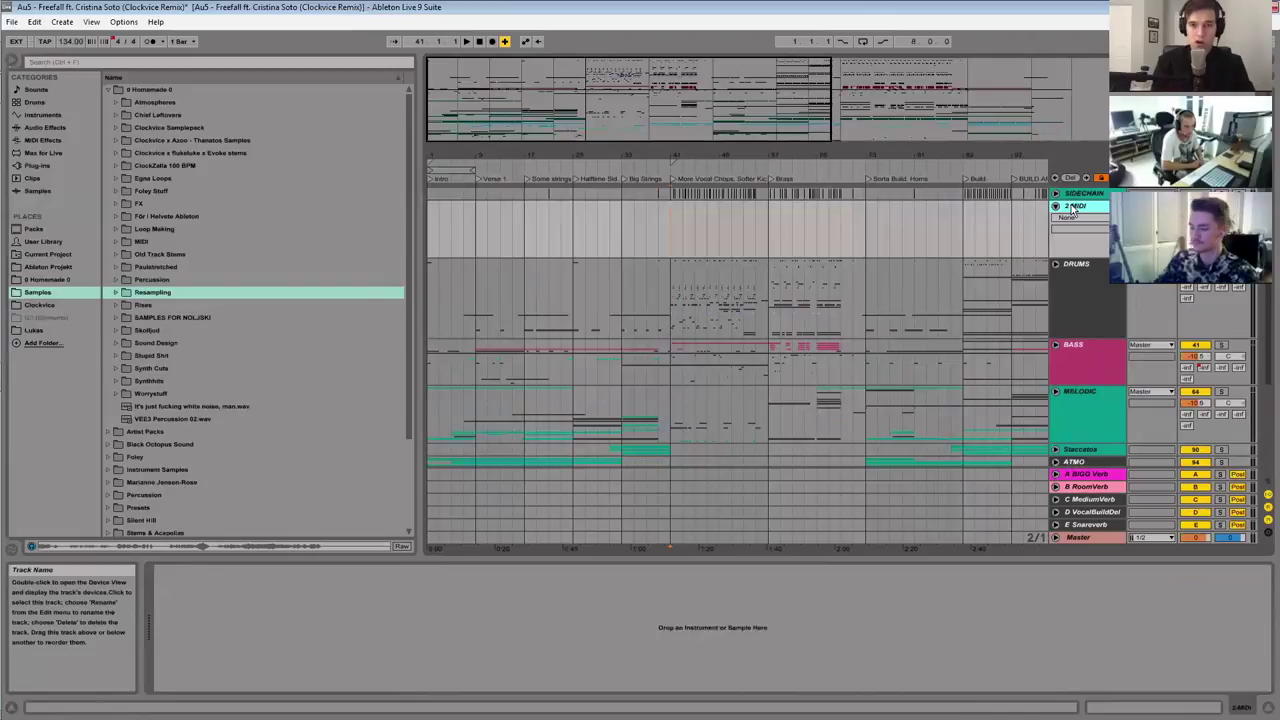
pyautogui.press('Return')
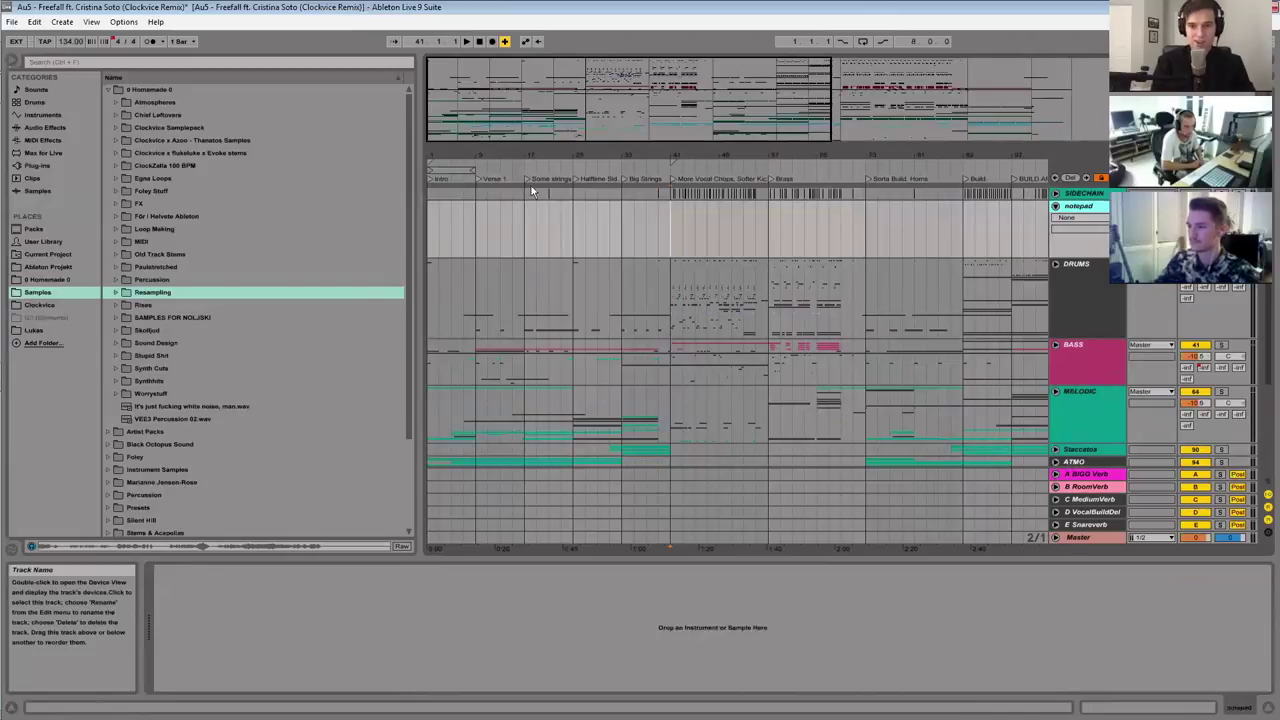
# Step: Create a MIDI clip from bar 41 to bar 53 on the notepad track and give it the info text "This is a really good tip"
pyautogui.moveTo(528, 227); pyautogui.dragTo(720, 229)
pyautogui.rightClick(720, 229)
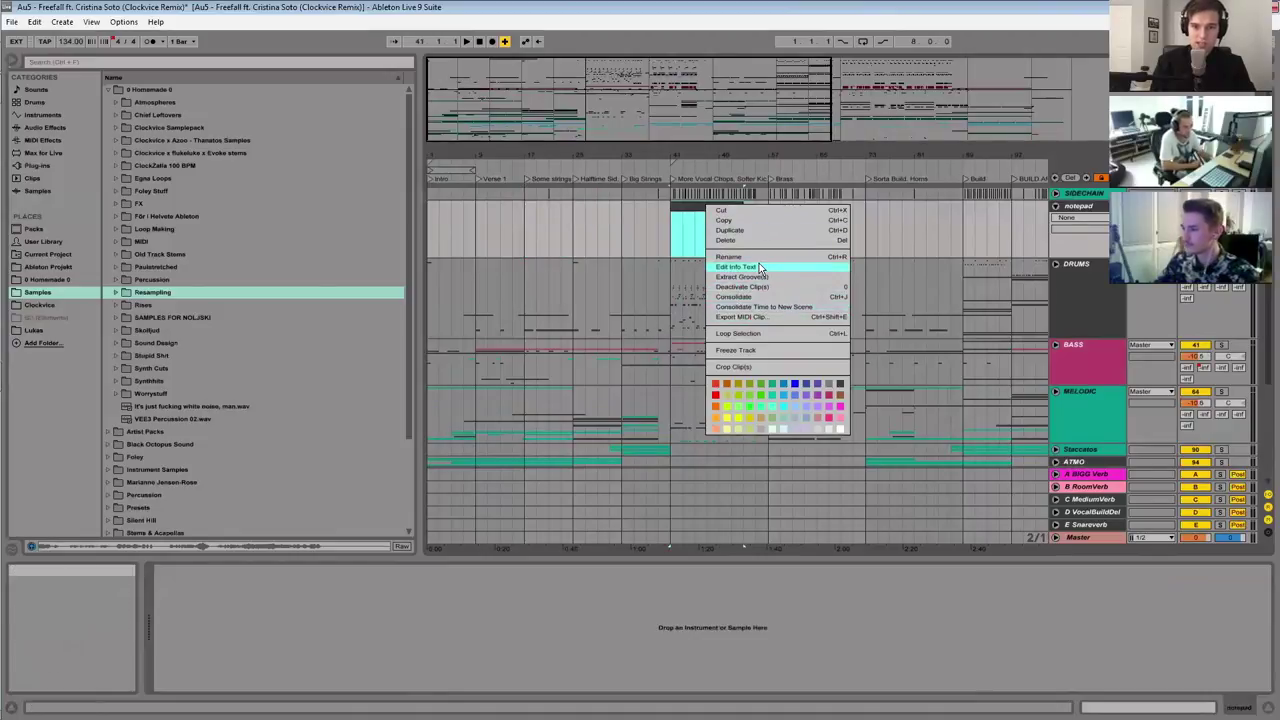
pyautogui.click(755, 267)
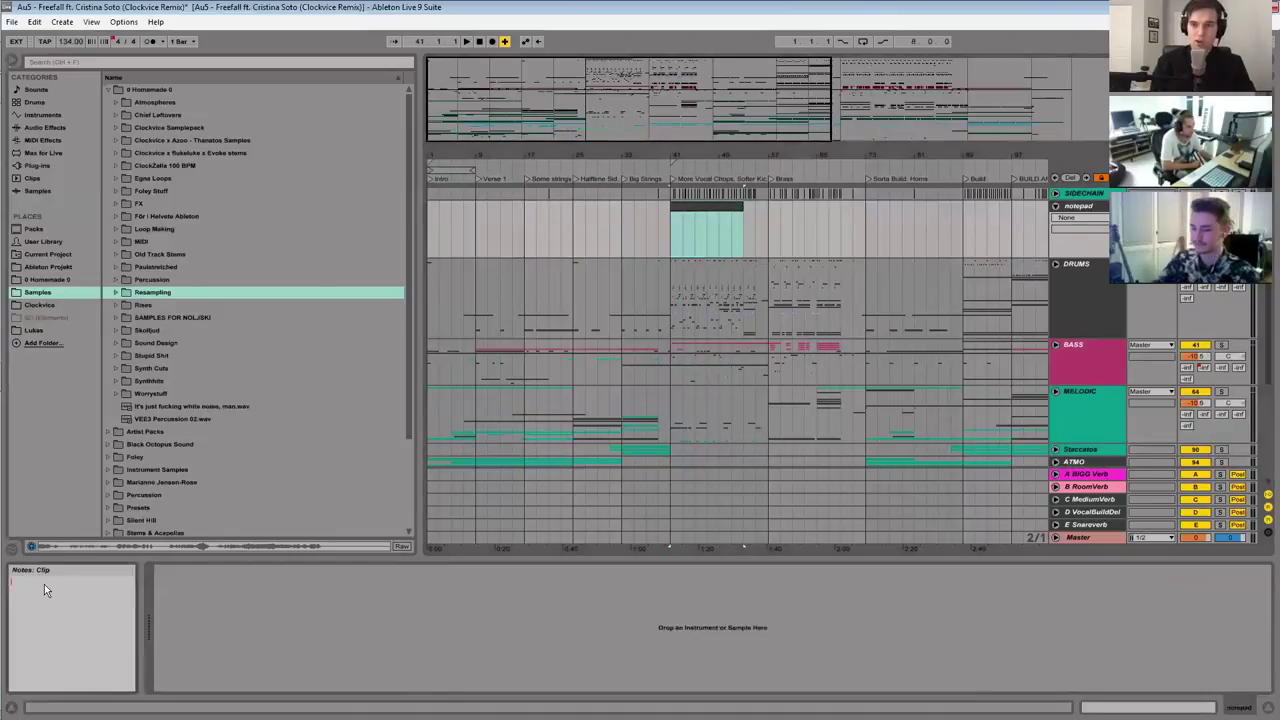
pyautogui.write('This is')
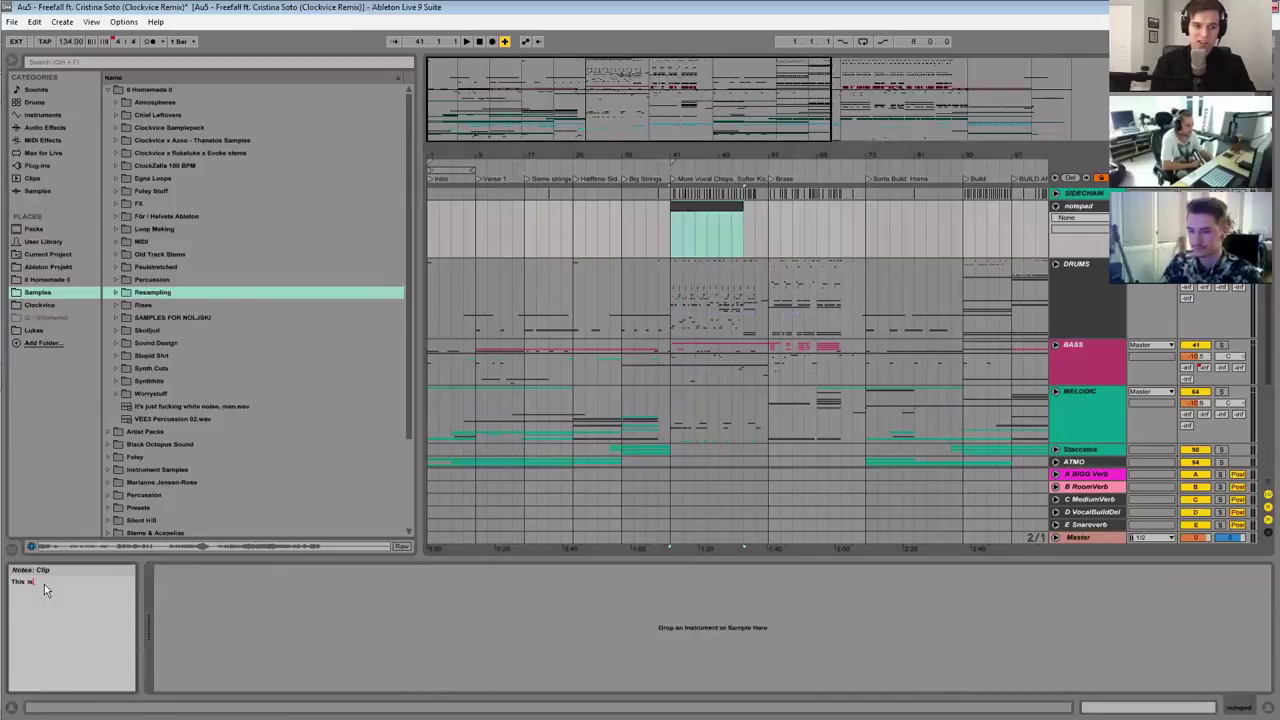
pyautogui.write(' a really good tip')
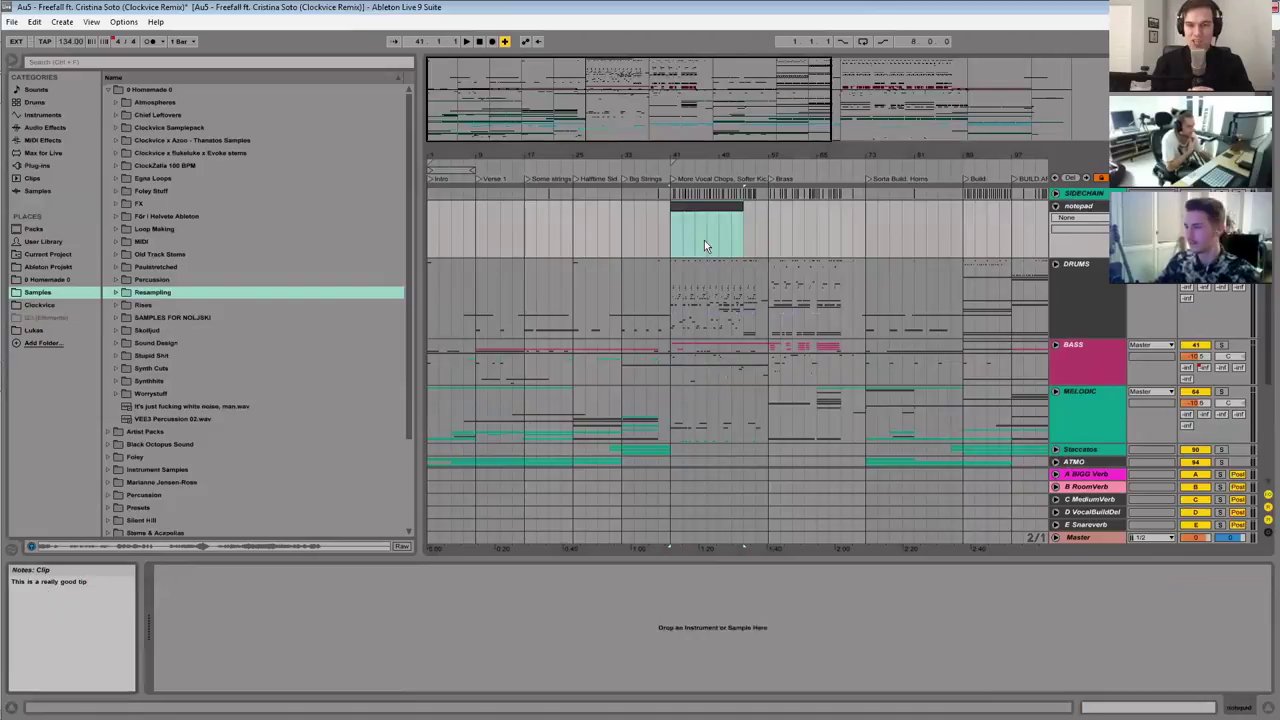
pyautogui.click(724, 215)
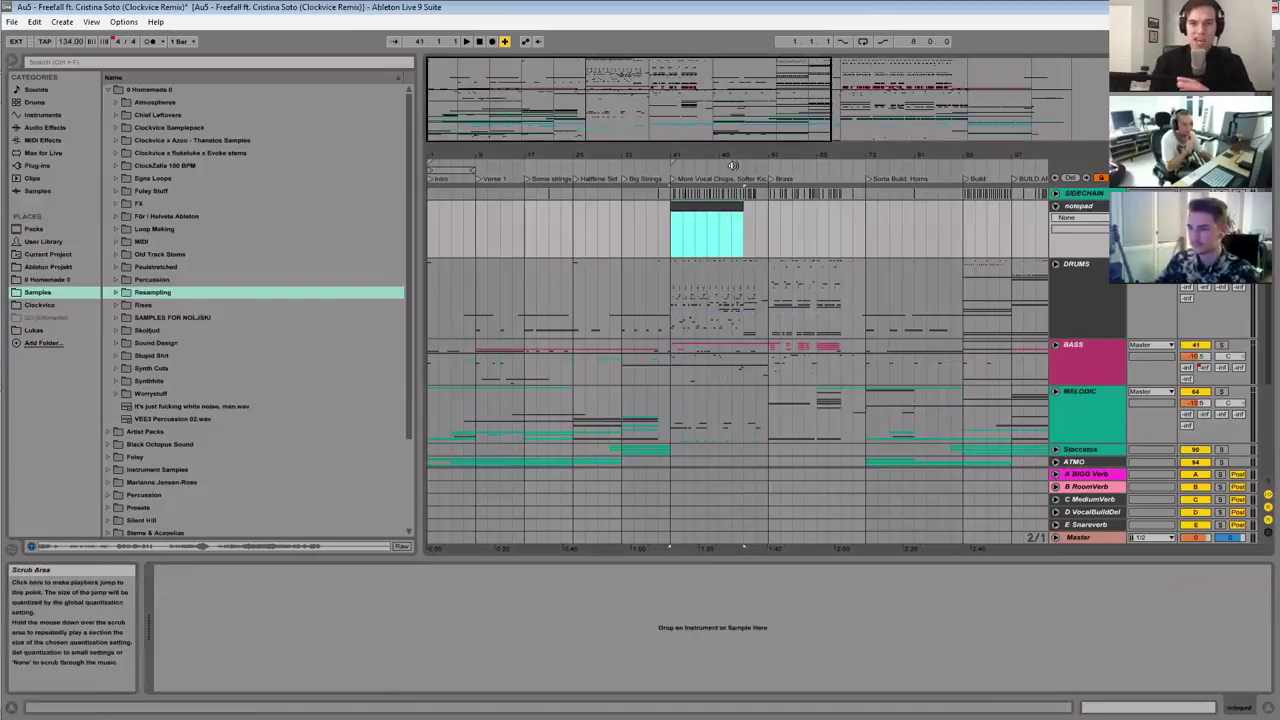
pyautogui.click(716, 213)
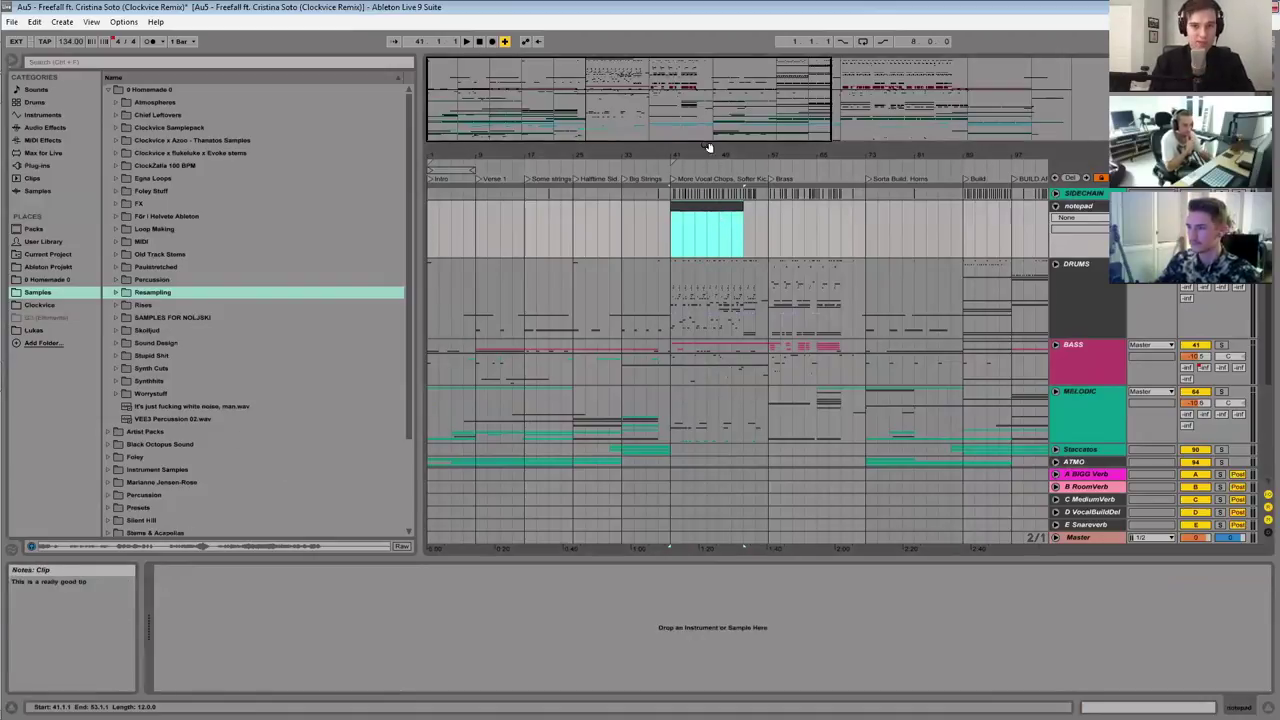
# Step: Shorten the notepad clip so it ends at about 41.2.4, and fold the notepad track
pyautogui.moveTo(708, 147); pyautogui.dragTo(861, 104)
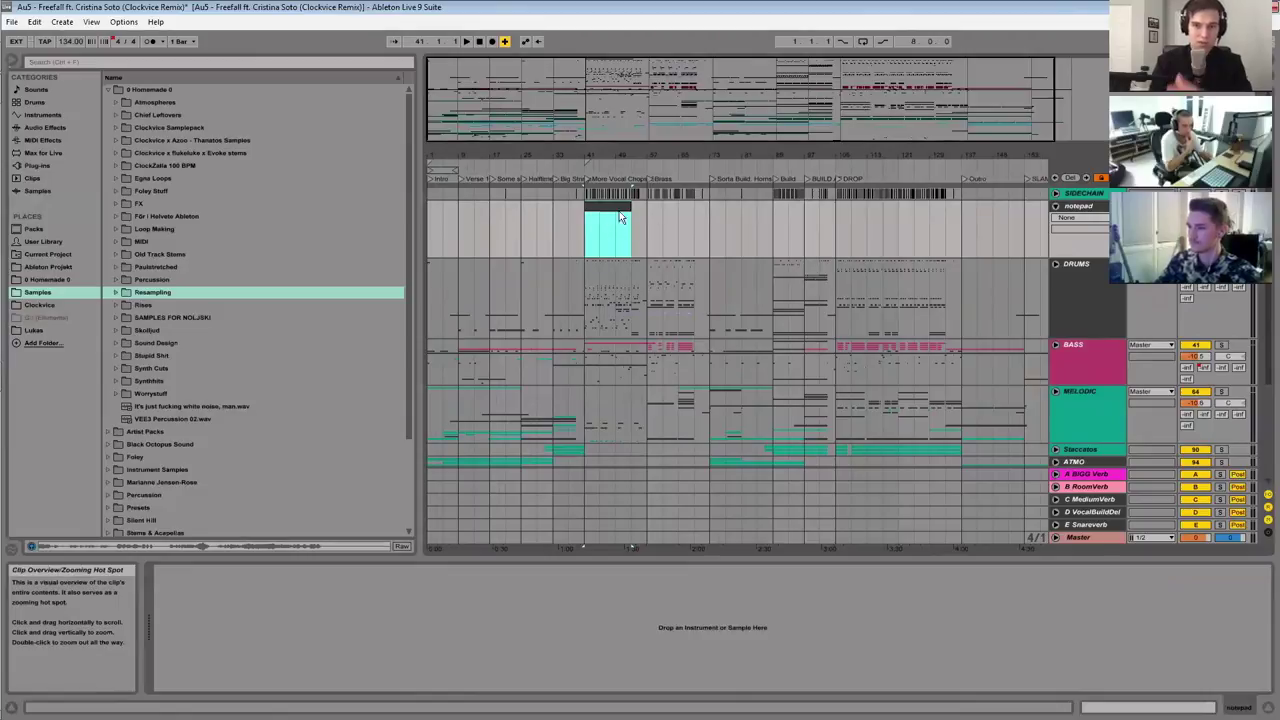
pyautogui.moveTo(630, 212); pyautogui.dragTo(595, 210)
pyautogui.moveTo(567, 97); pyautogui.dragTo(711, 174)
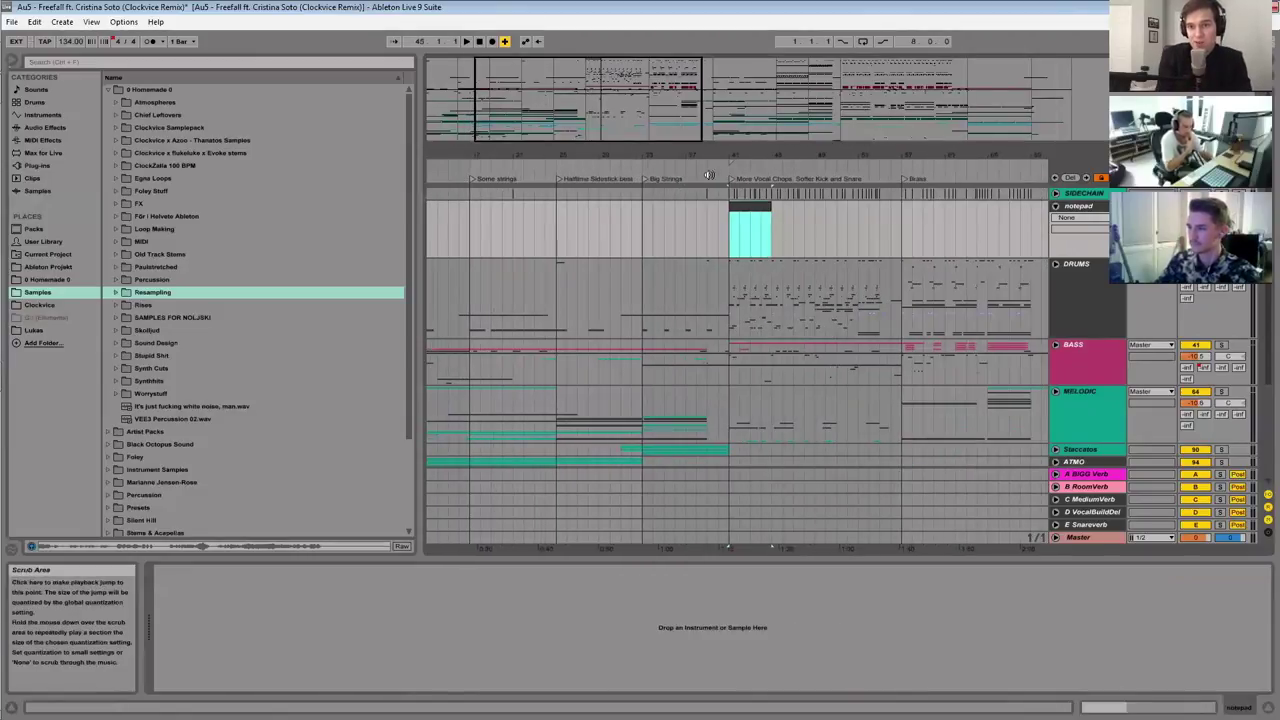
pyautogui.moveTo(771, 207); pyautogui.dragTo(732, 206)
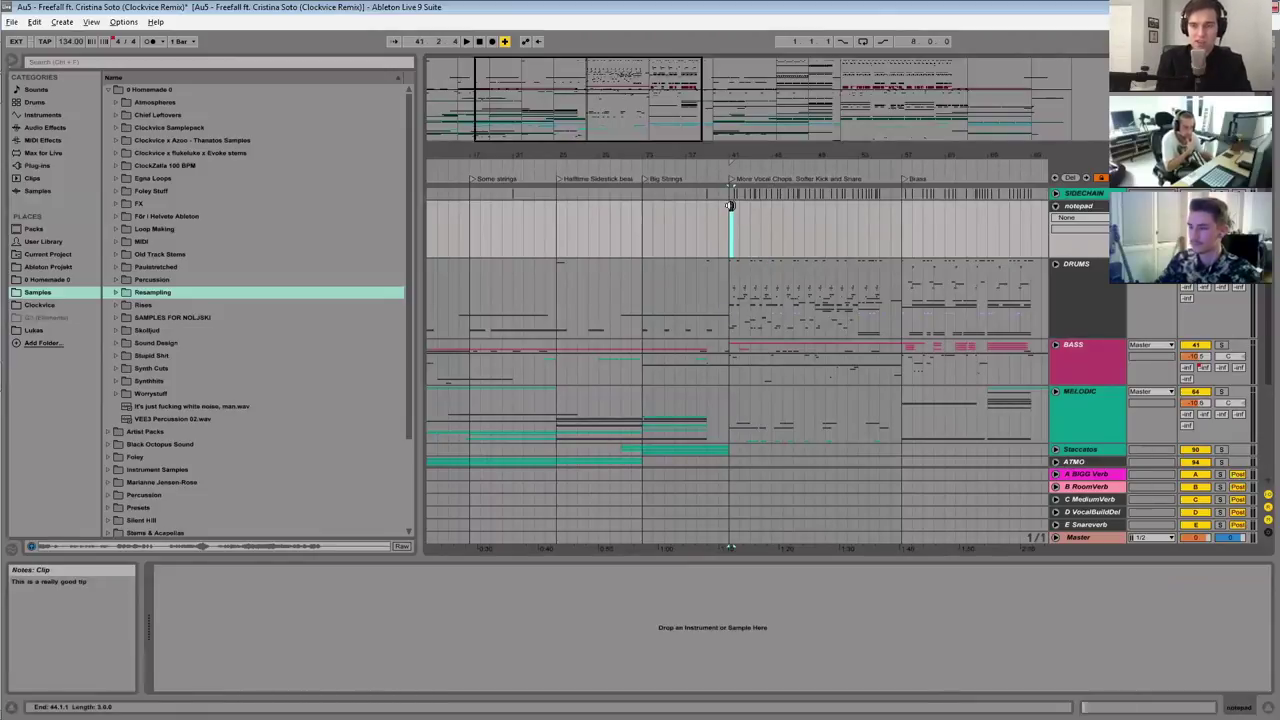
pyautogui.moveTo(700, 137); pyautogui.dragTo(640, 112)
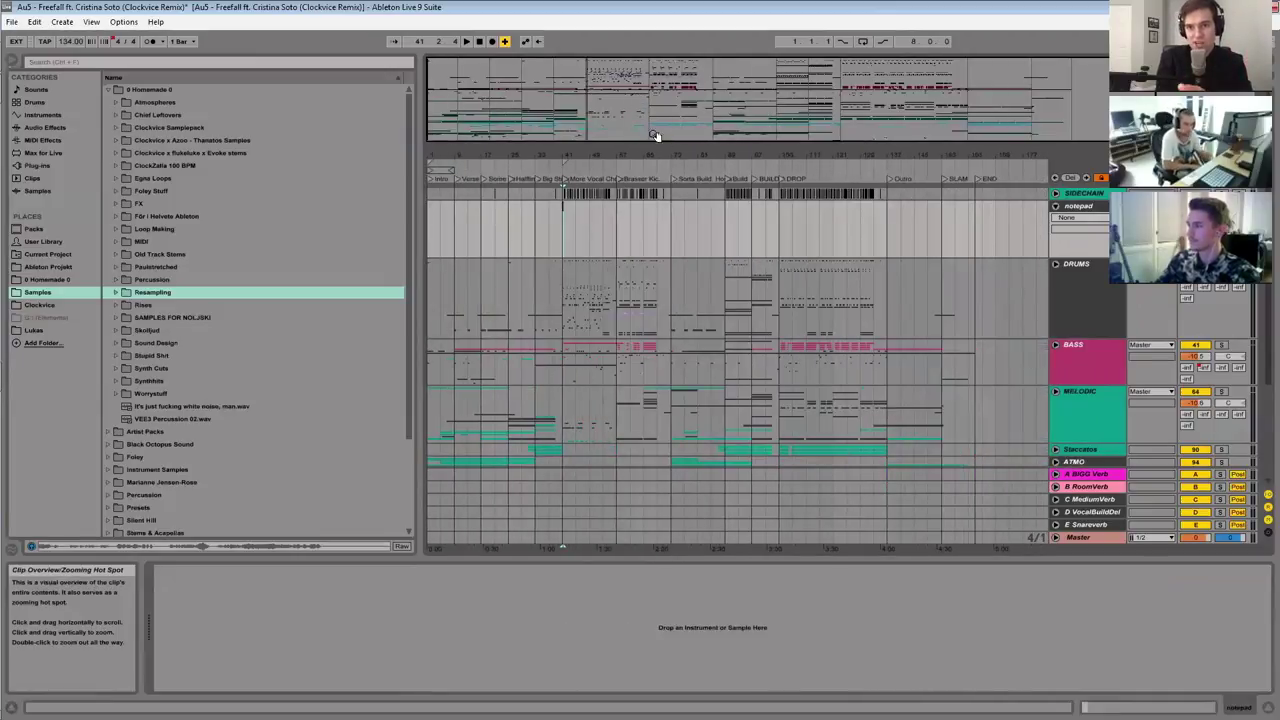
pyautogui.moveTo(500, 100); pyautogui.dragTo(583, 79)
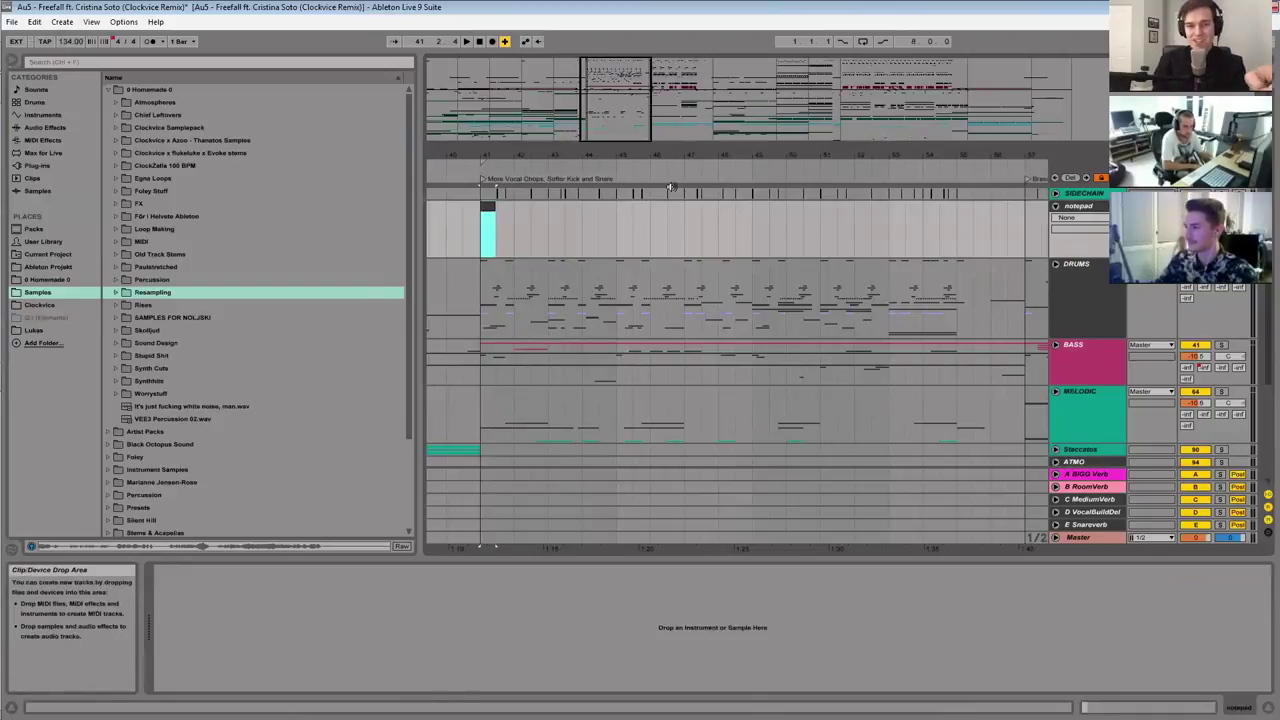
pyautogui.moveTo(613, 135); pyautogui.dragTo(623, 111)
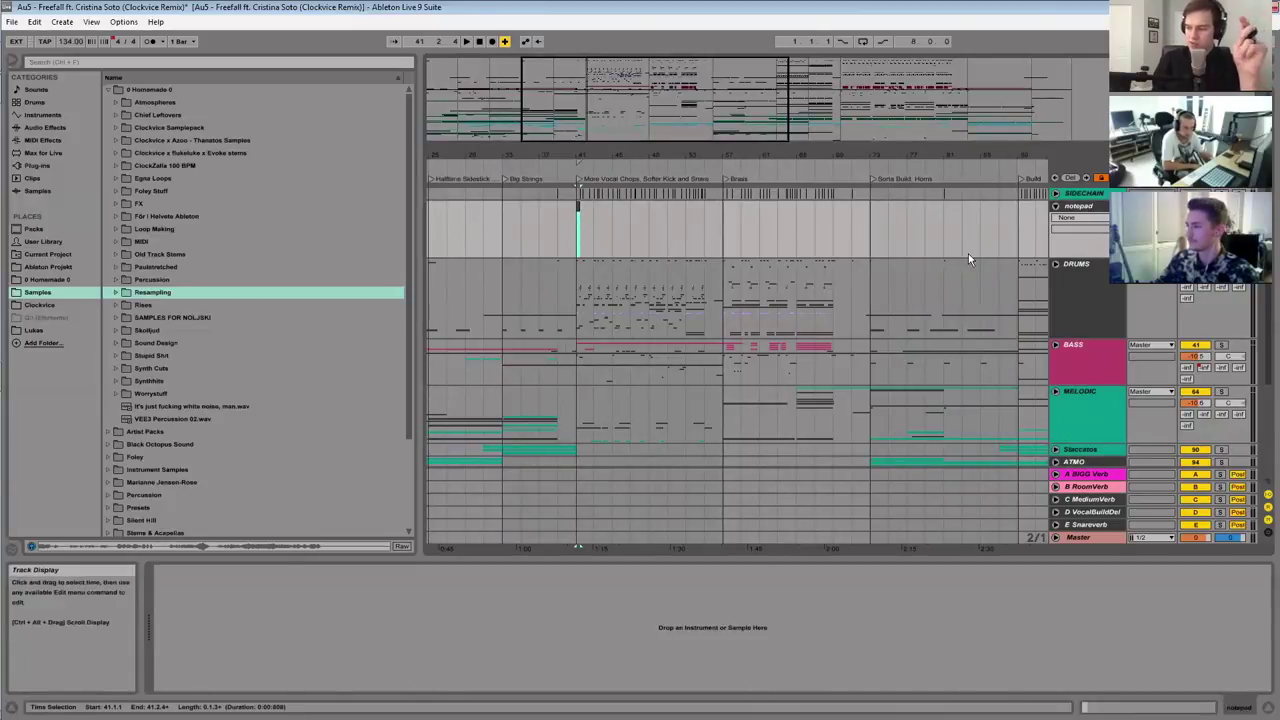
pyautogui.click(1055, 206)
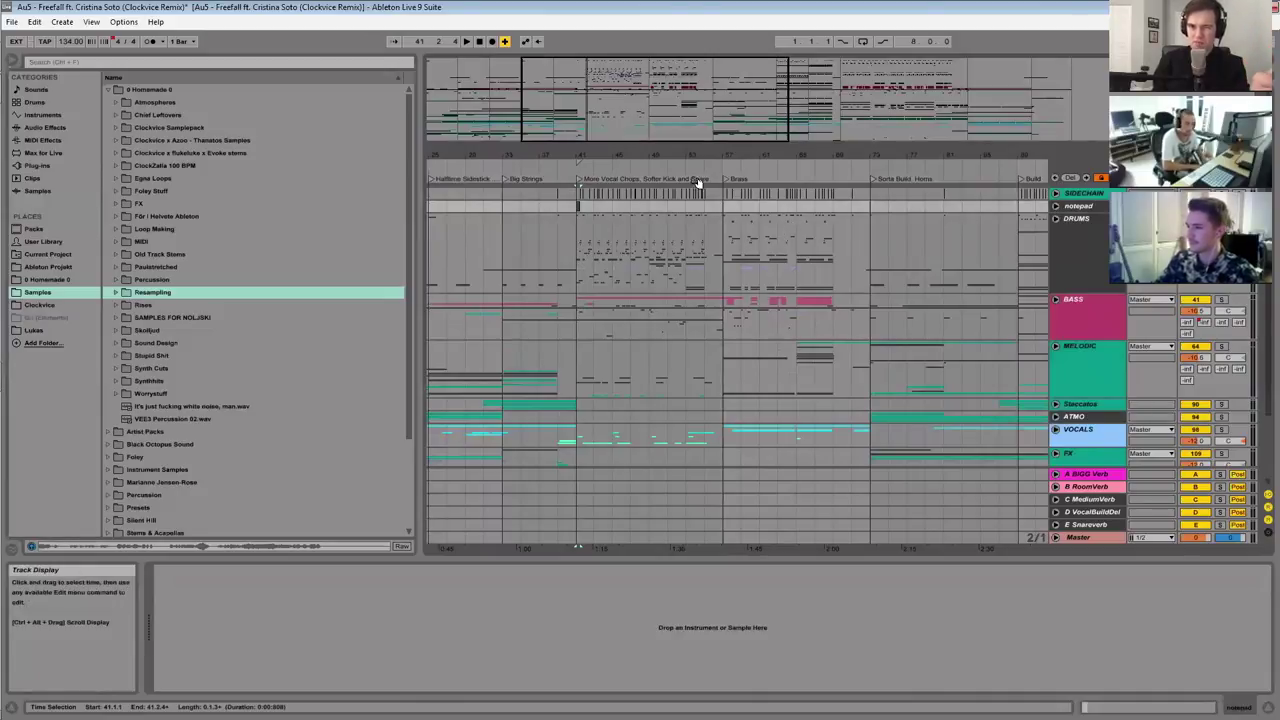
pyautogui.moveTo(700, 134)
pyautogui.mouseDown()
pyautogui.moveTo(737, 103)
pyautogui.moveTo(709, 121)
pyautogui.mouseUp()
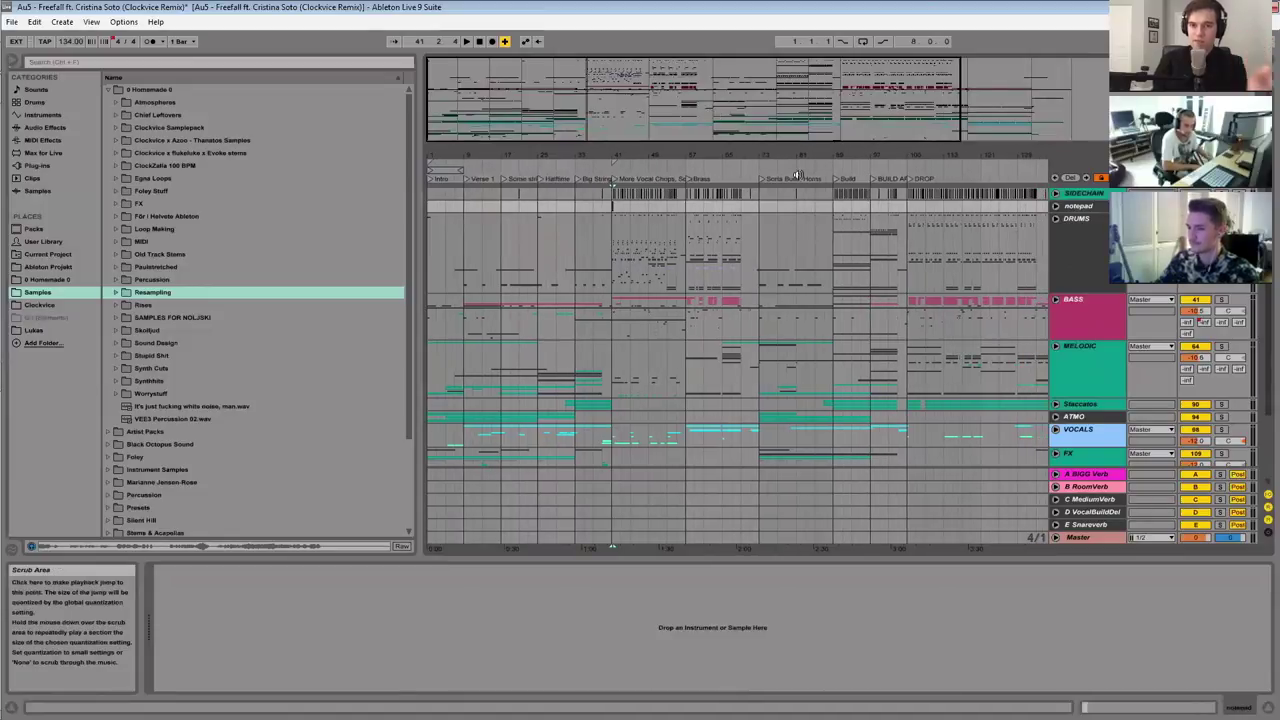